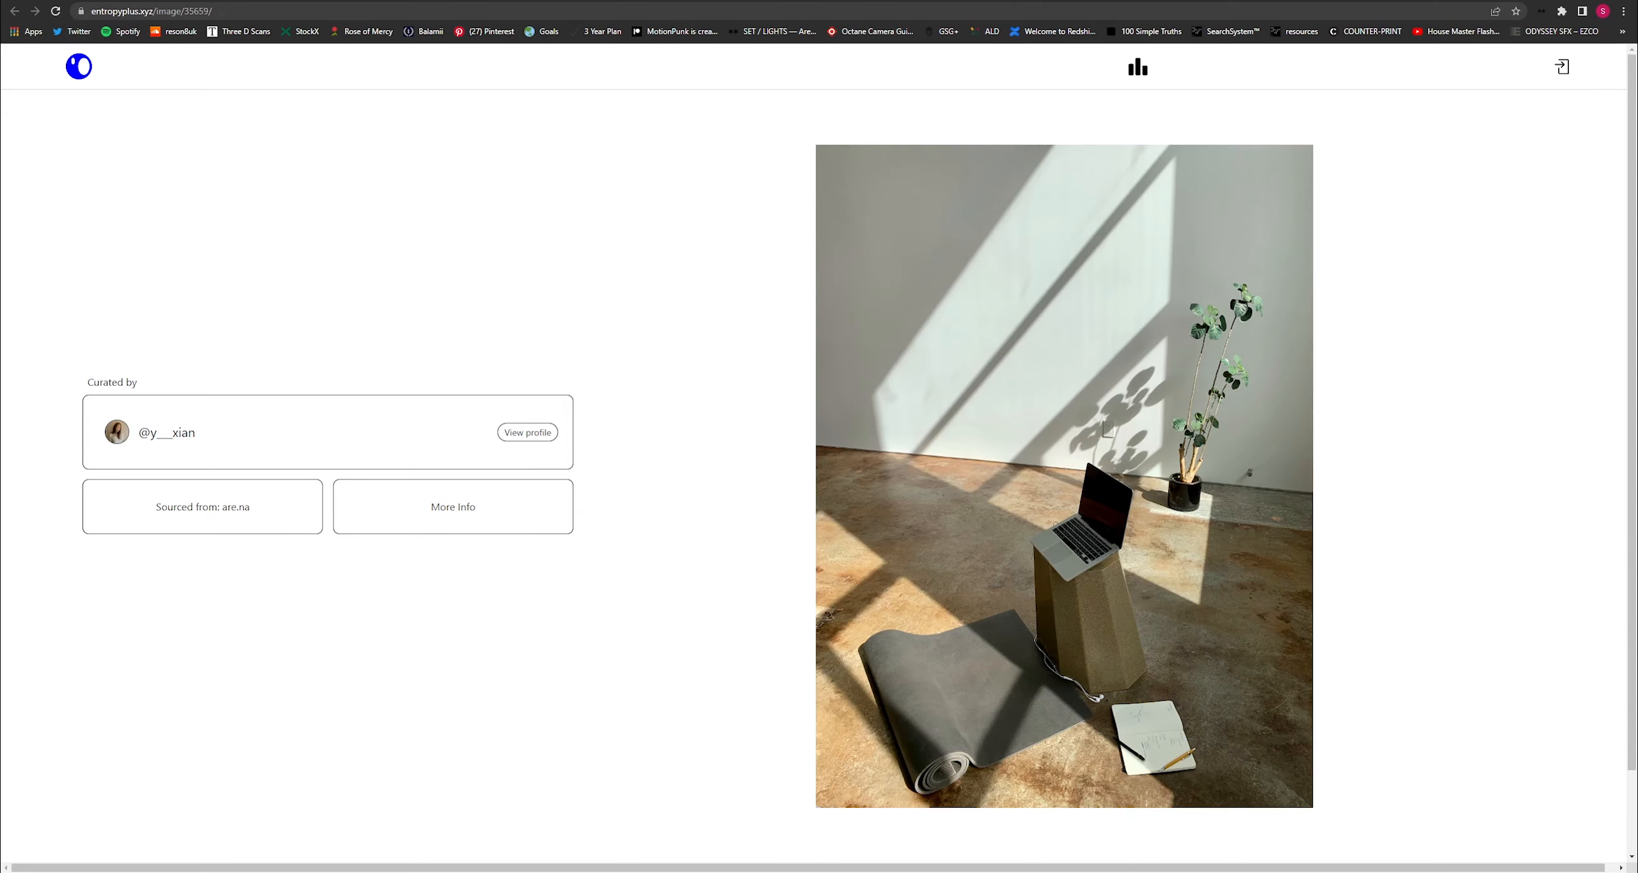
In Cinema 4D, swap OctaneLight.1 for OctaneLight.2 and enable Cube.1, Cube.2 and Cube.3, viewing the scene through the Camera.
key(Right)
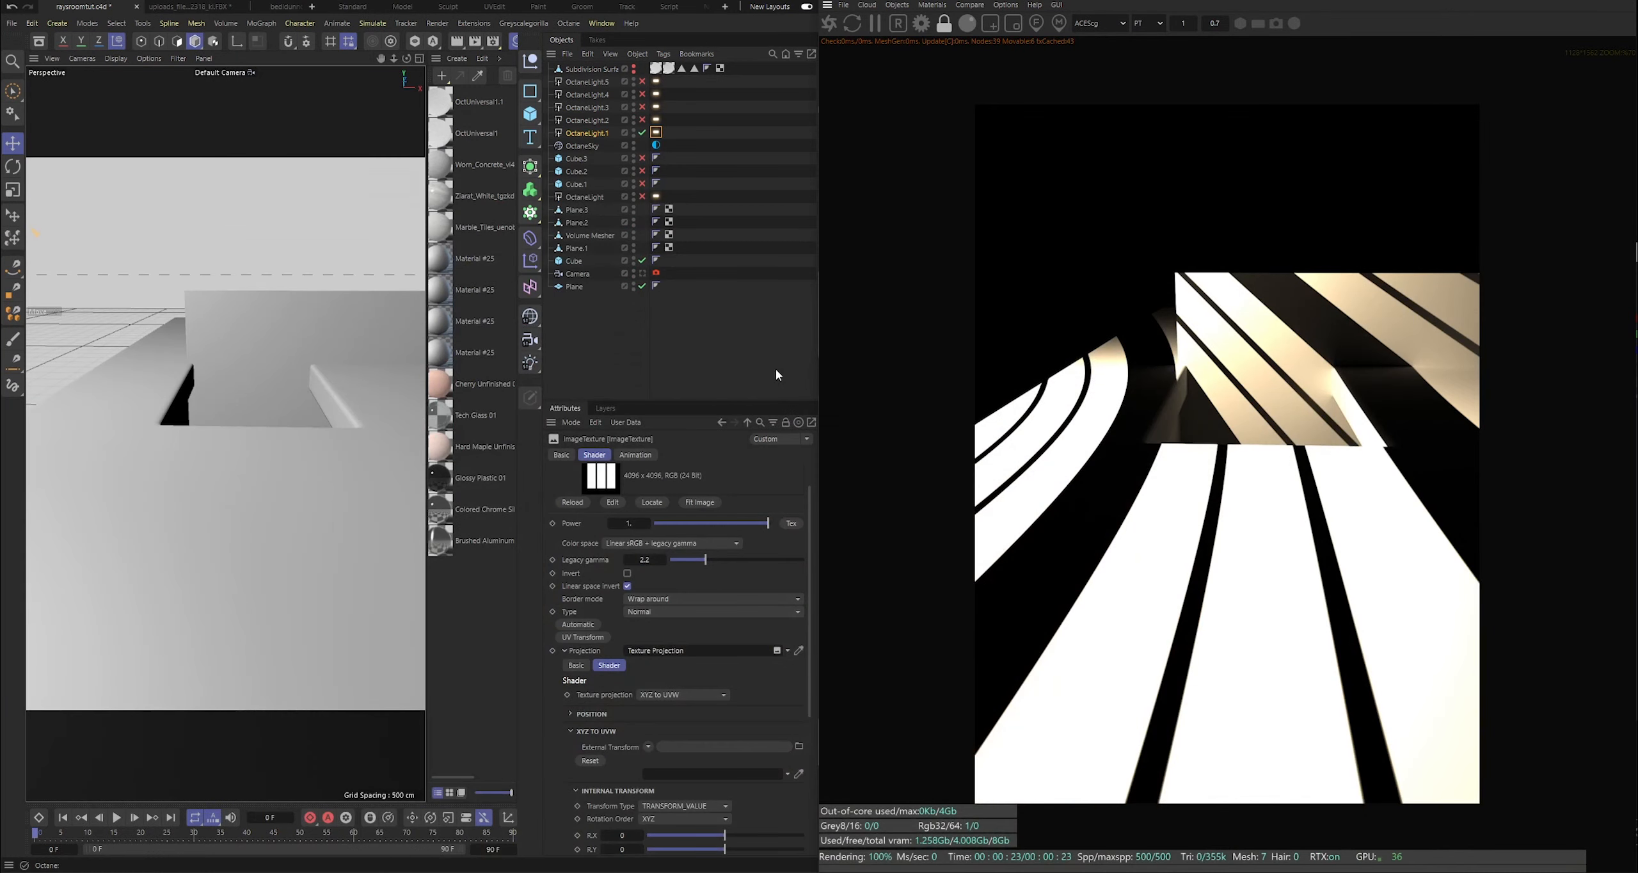
click(662, 323)
click(642, 133)
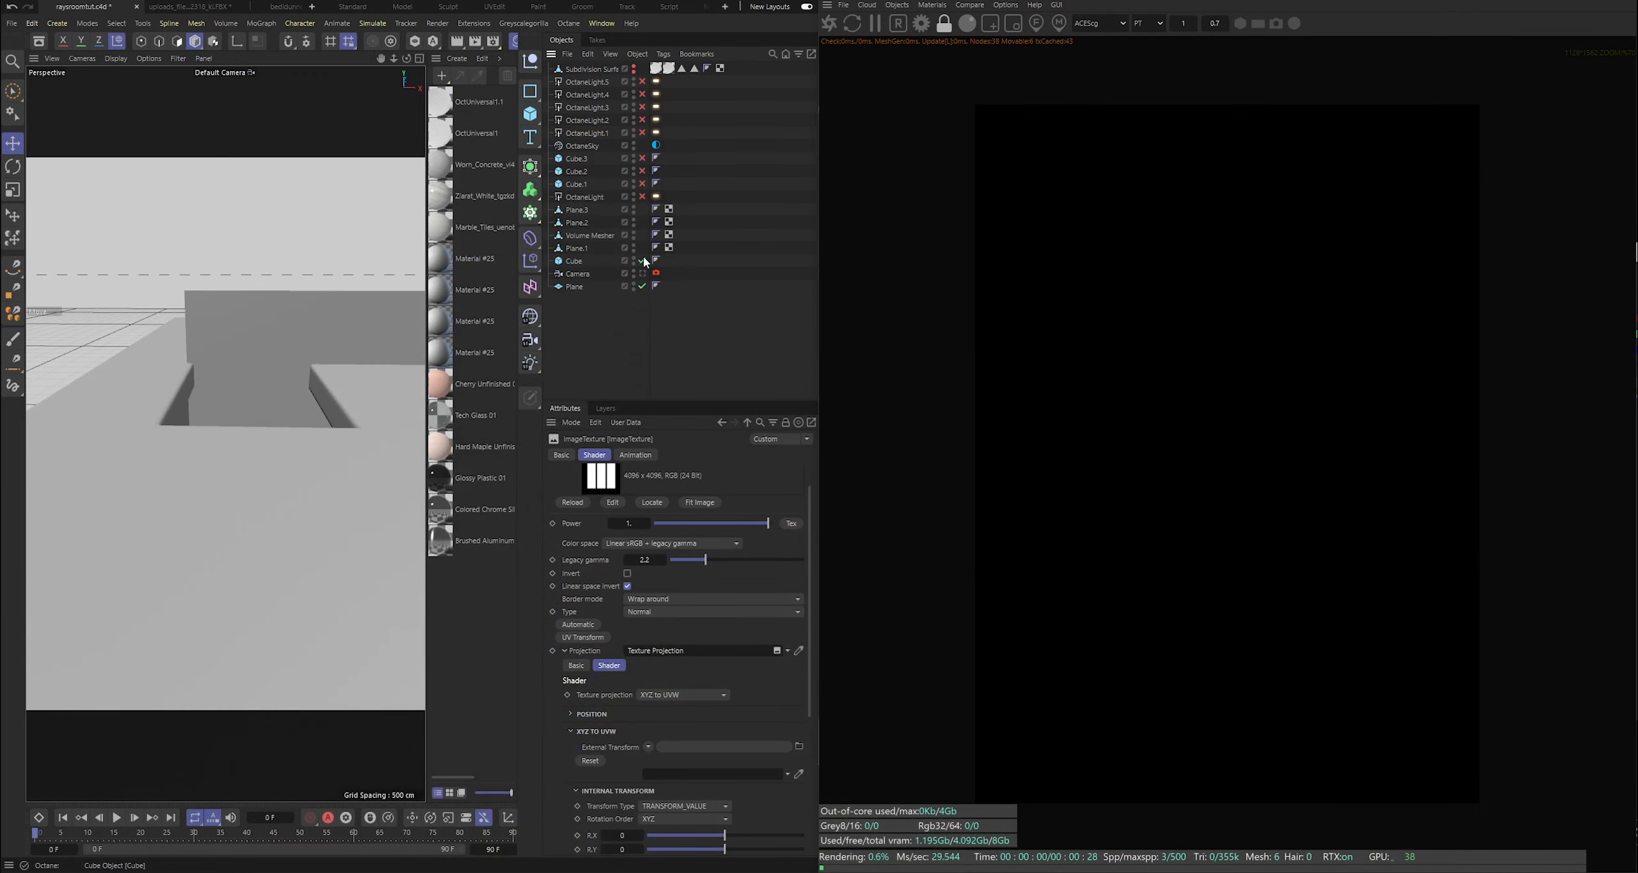
click(643, 273)
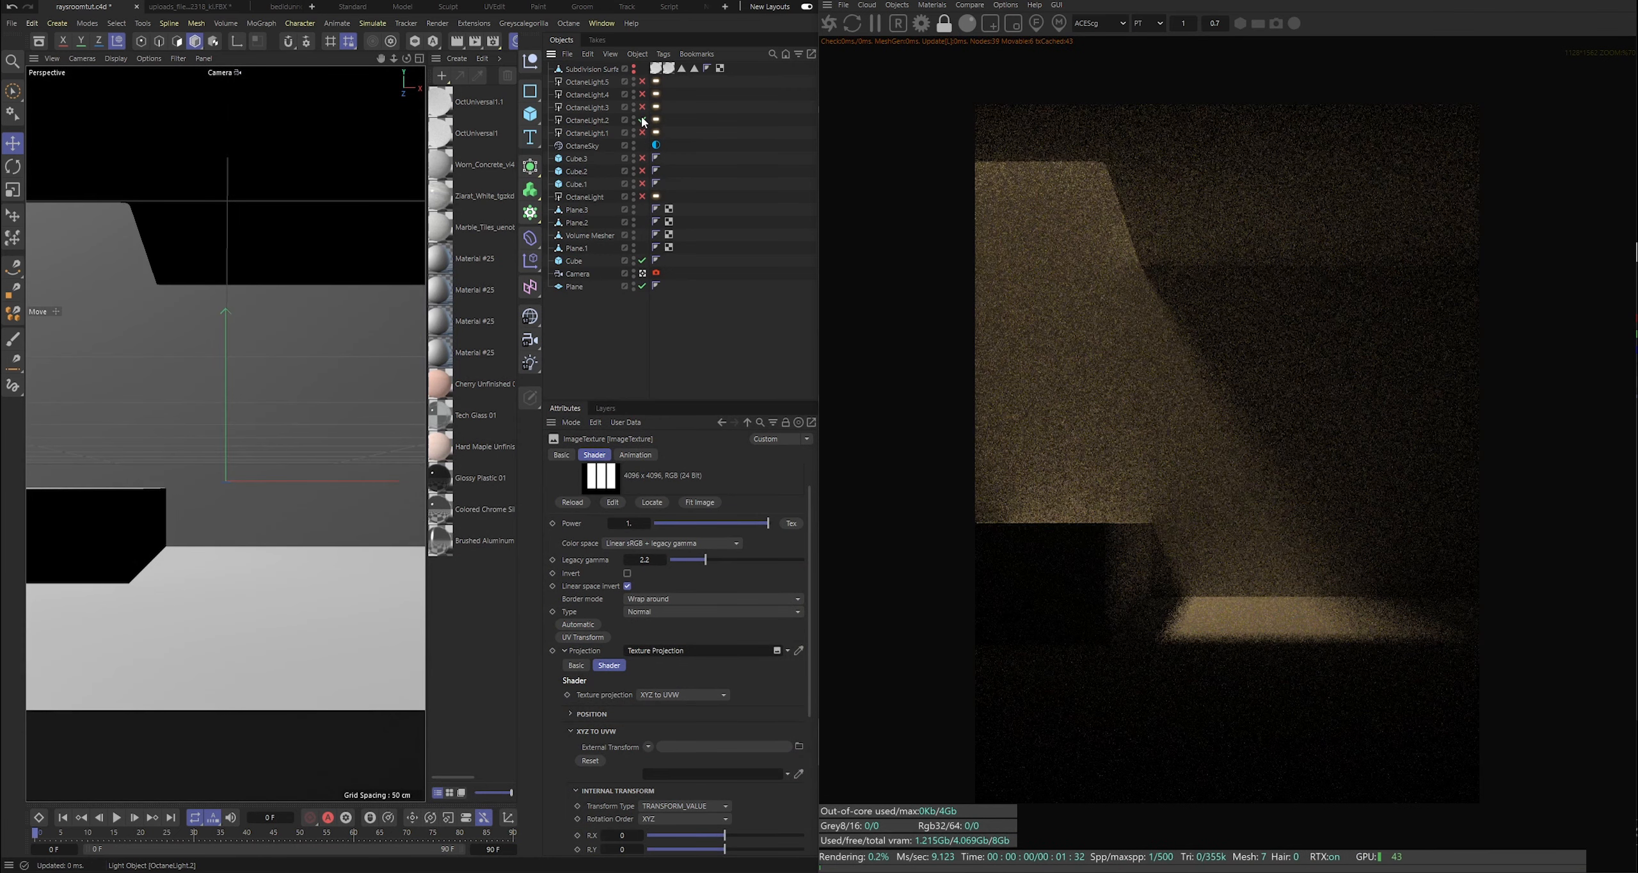
click(642, 121)
drag(642, 159, 642, 184)
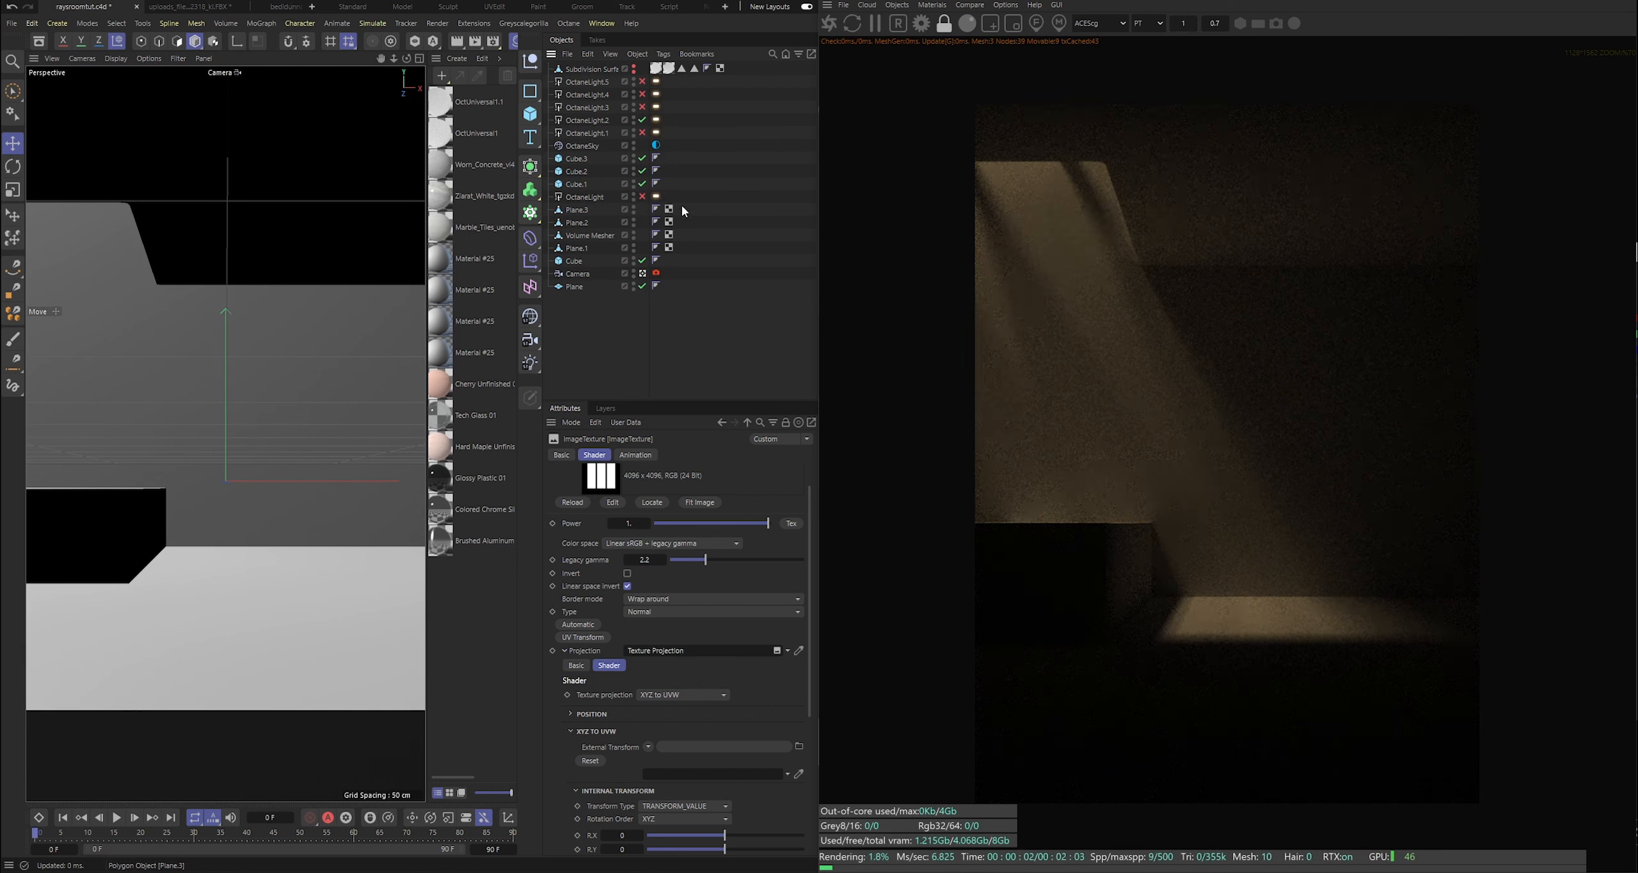
Try moving OctaneLight.2 down close to the ceiling opening, to about X -1262 and Y 1974, and check it through the Camera.
click(643, 274)
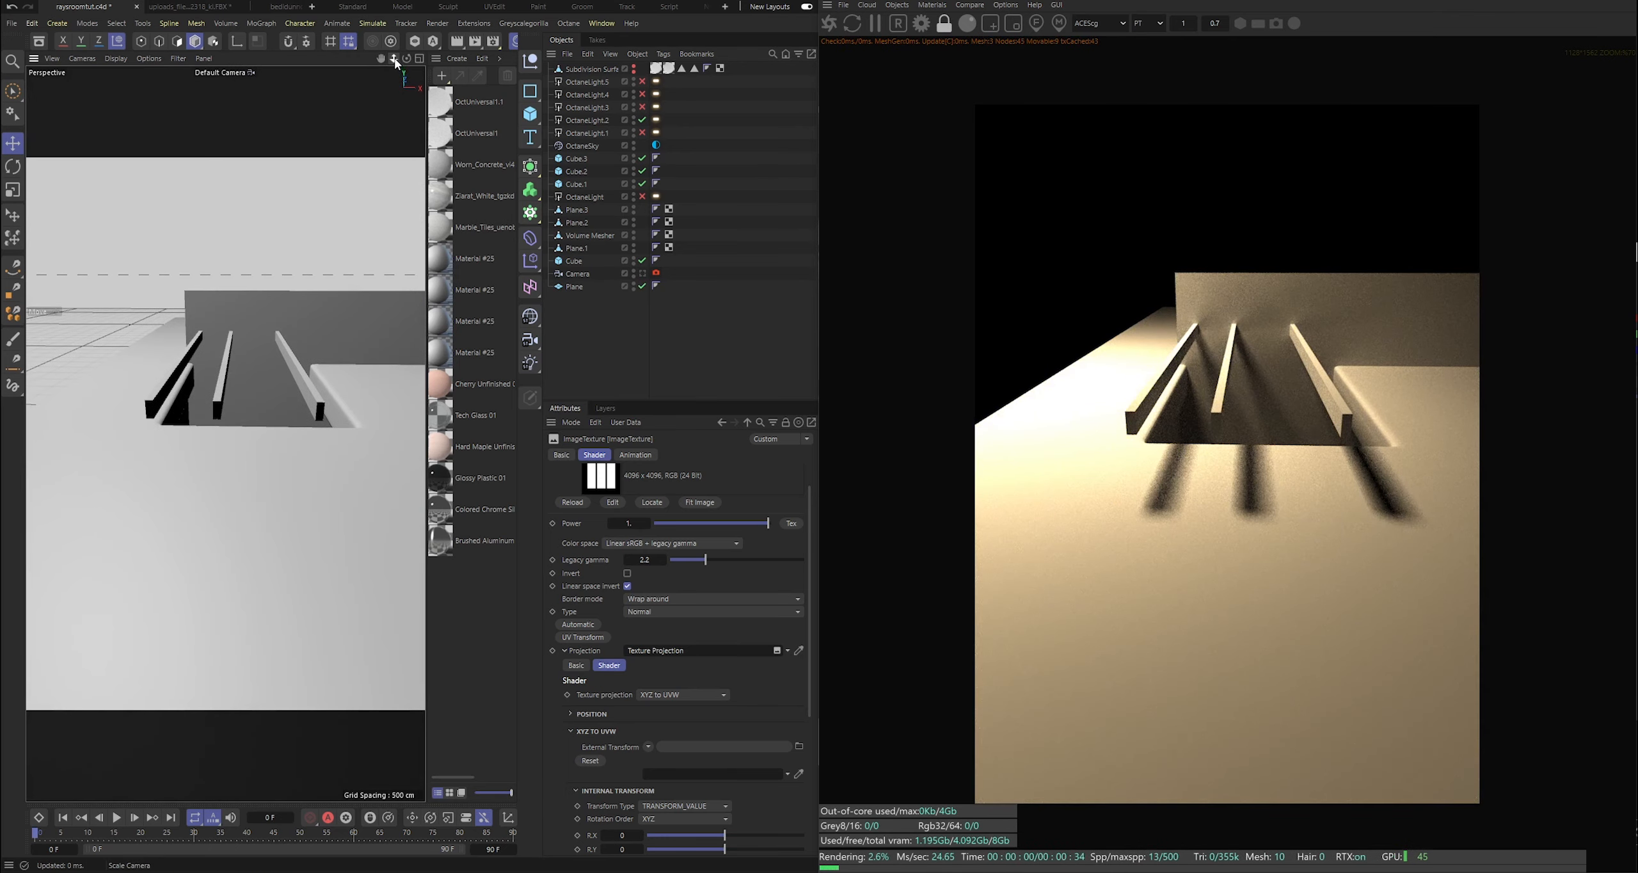
drag(395, 62, 270, 171)
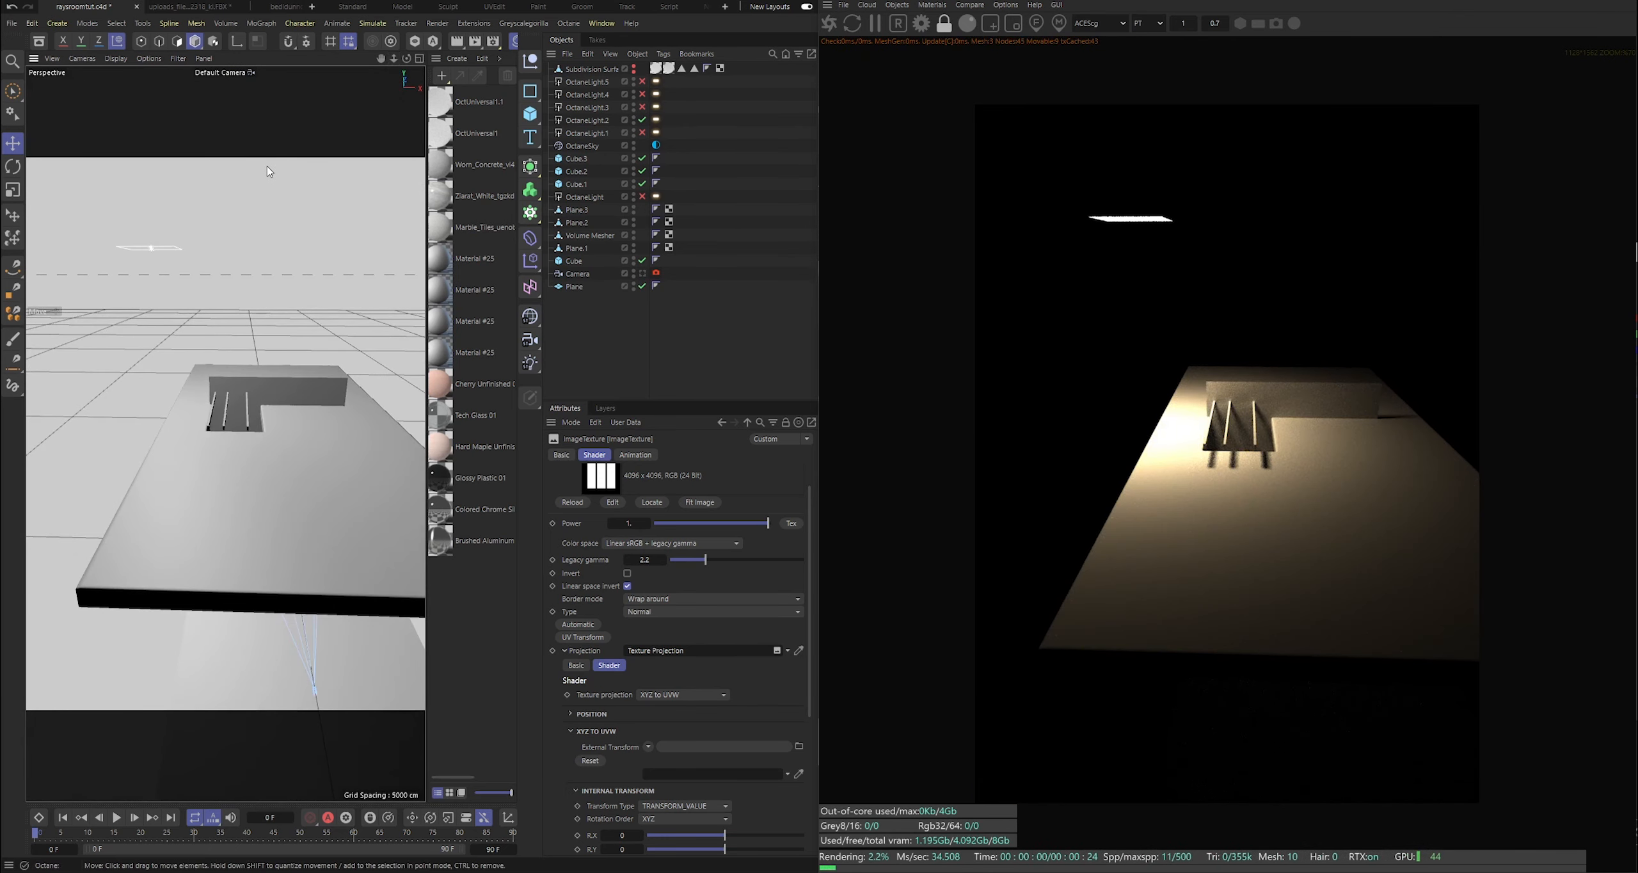
click(587, 119)
drag(199, 207, 256, 333)
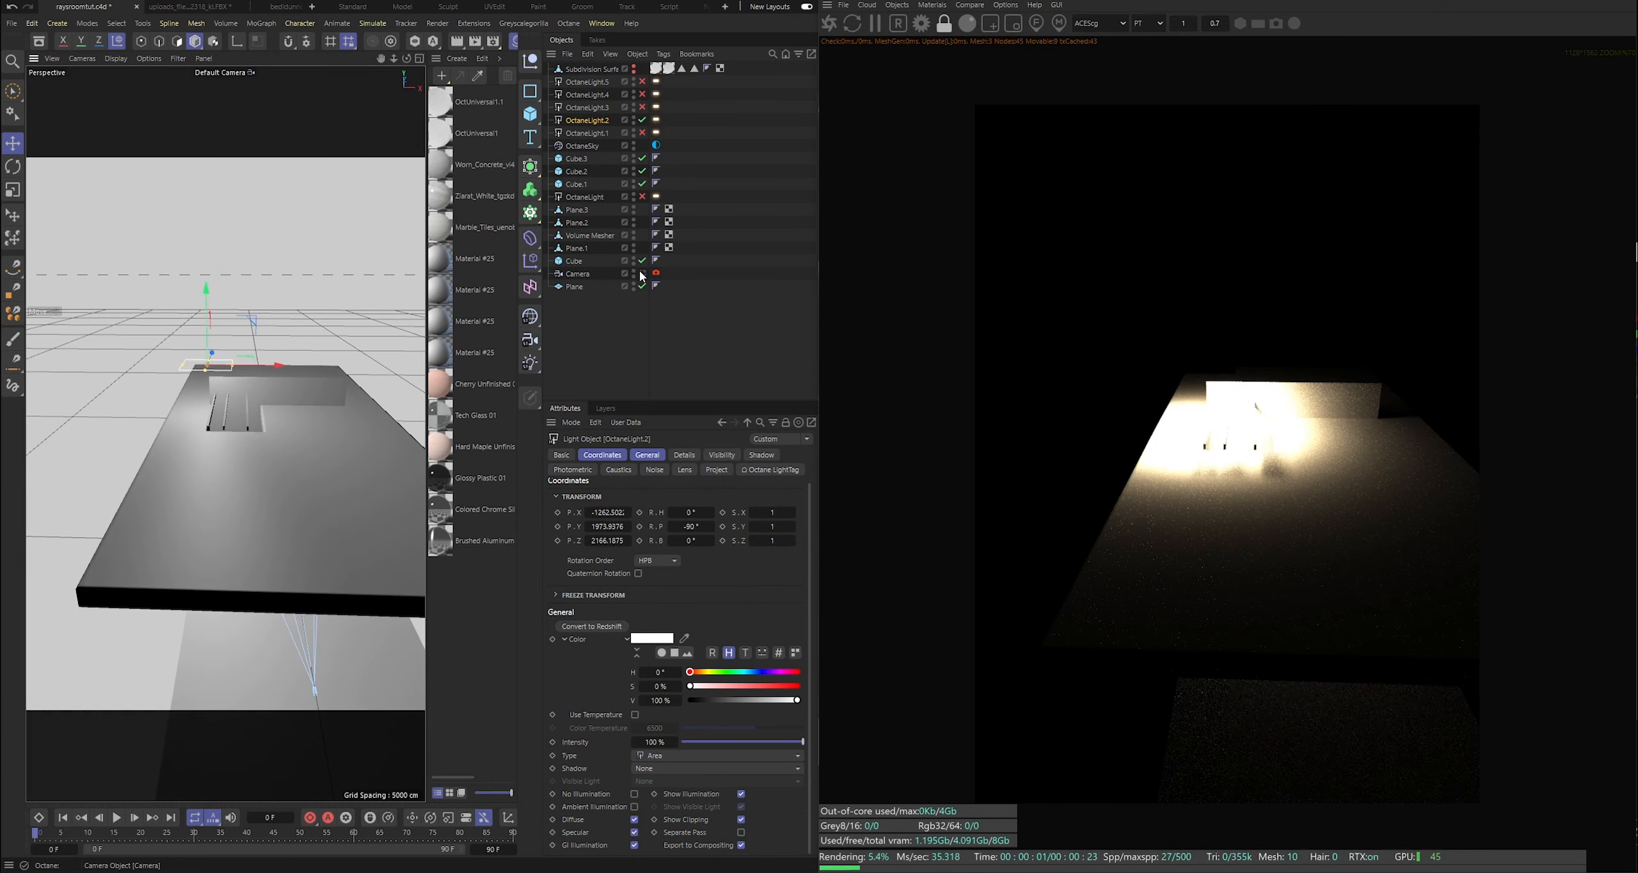
click(643, 274)
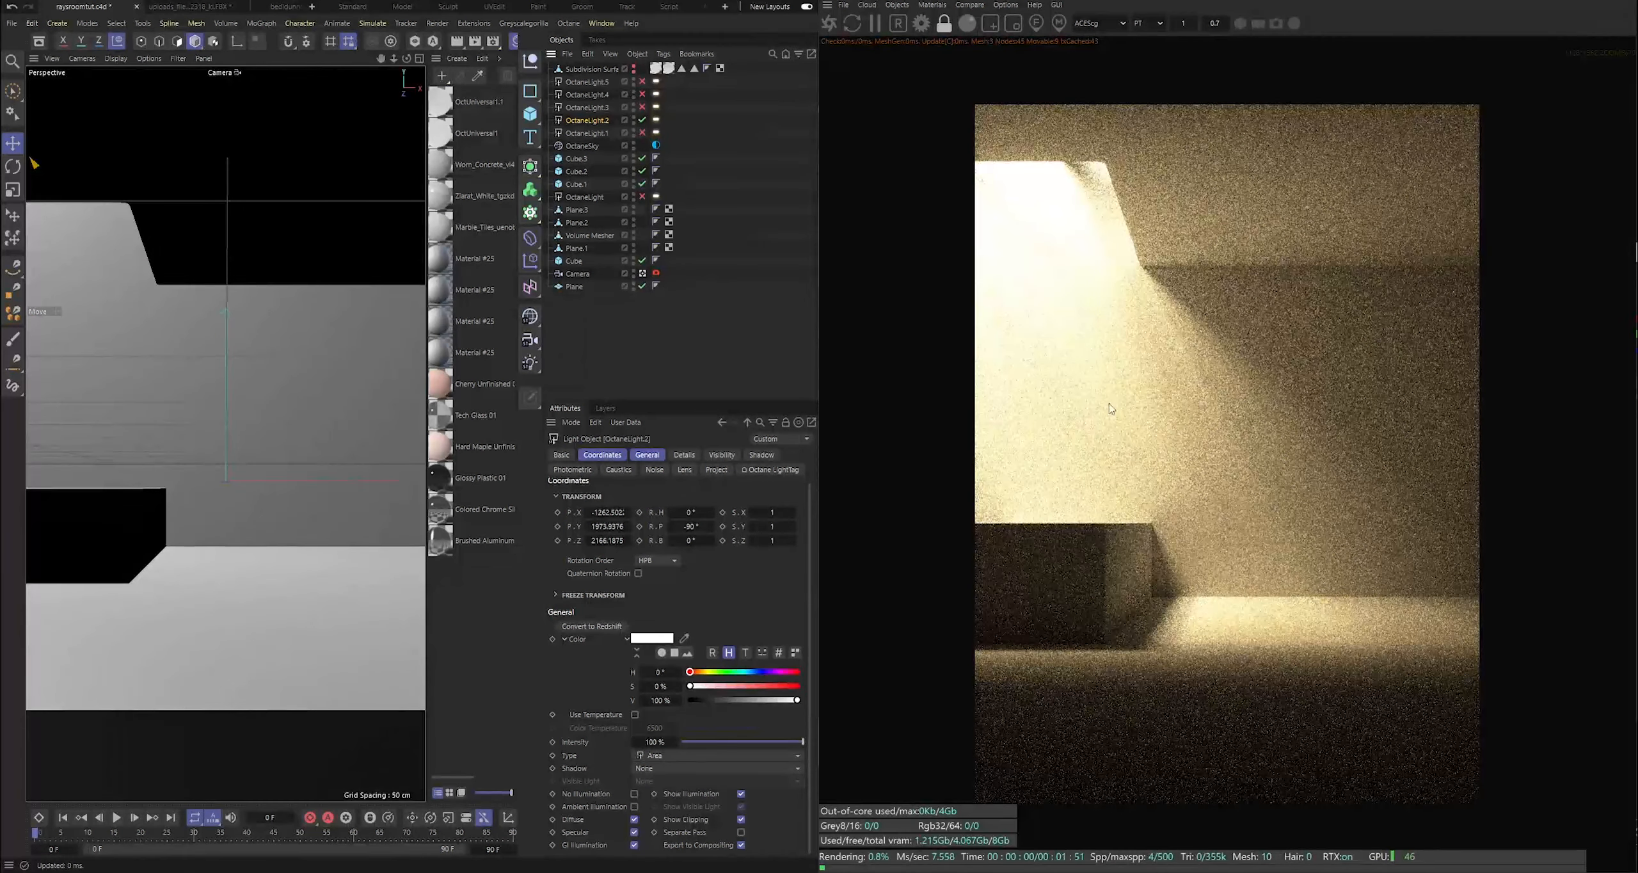
Move OctaneLight.2 back up away from the ceiling opening, to about X -2096 and Y 3768, and return to the Camera view.
click(643, 274)
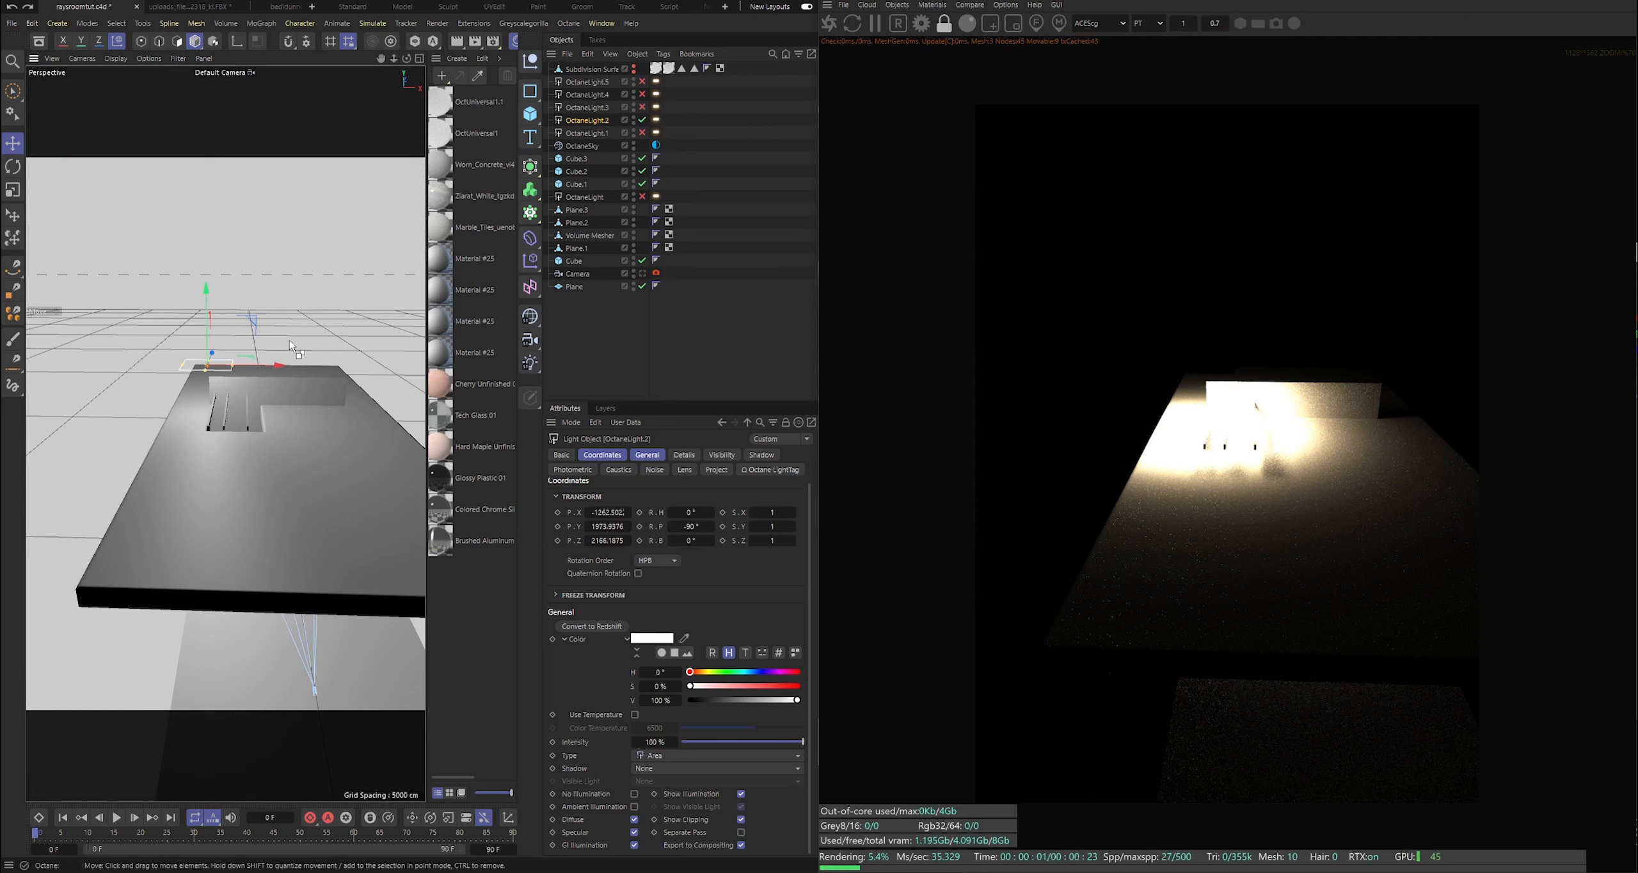
drag(281, 331, 221, 214)
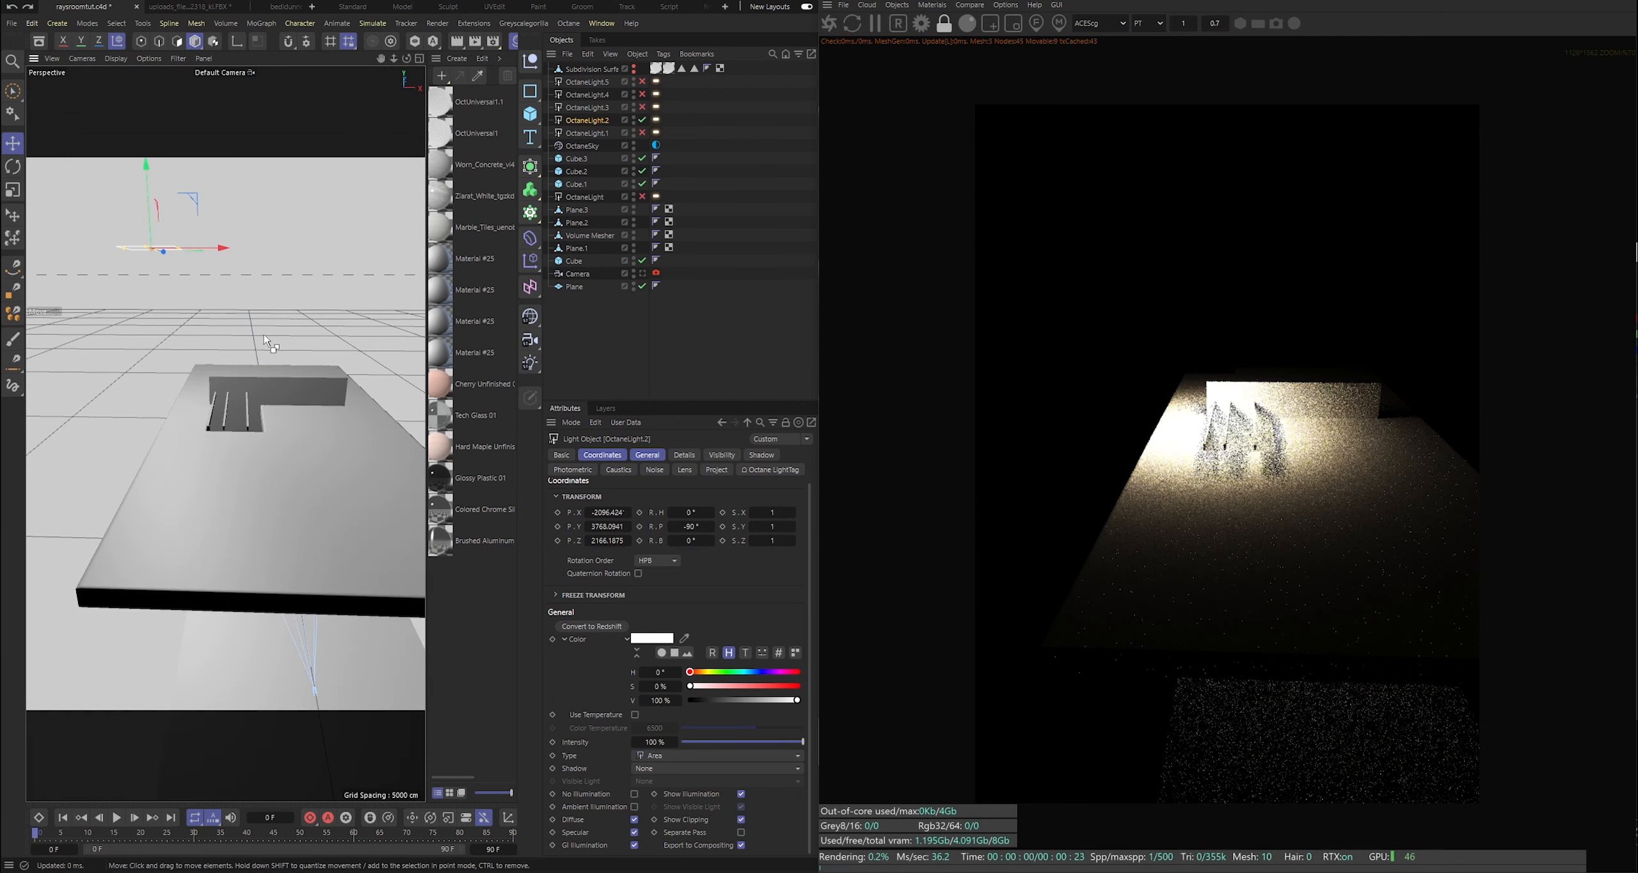
click(642, 274)
click(642, 274)
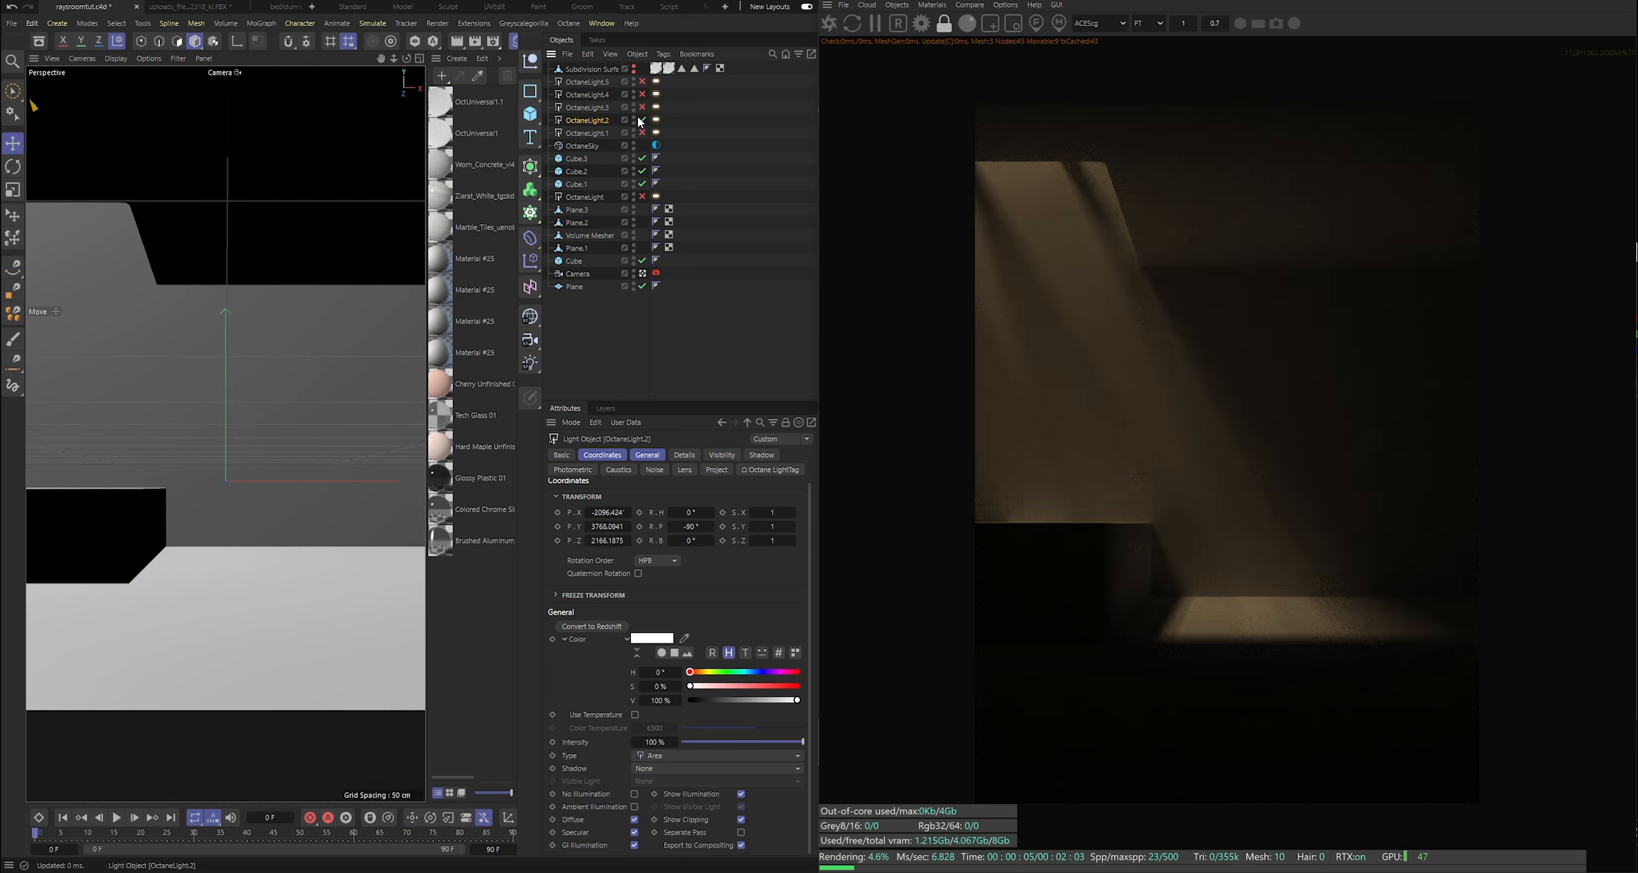
Enable OctaneLight.1 and toggle OctaneLight.2 off and on to compare the shadows in the render.
click(641, 132)
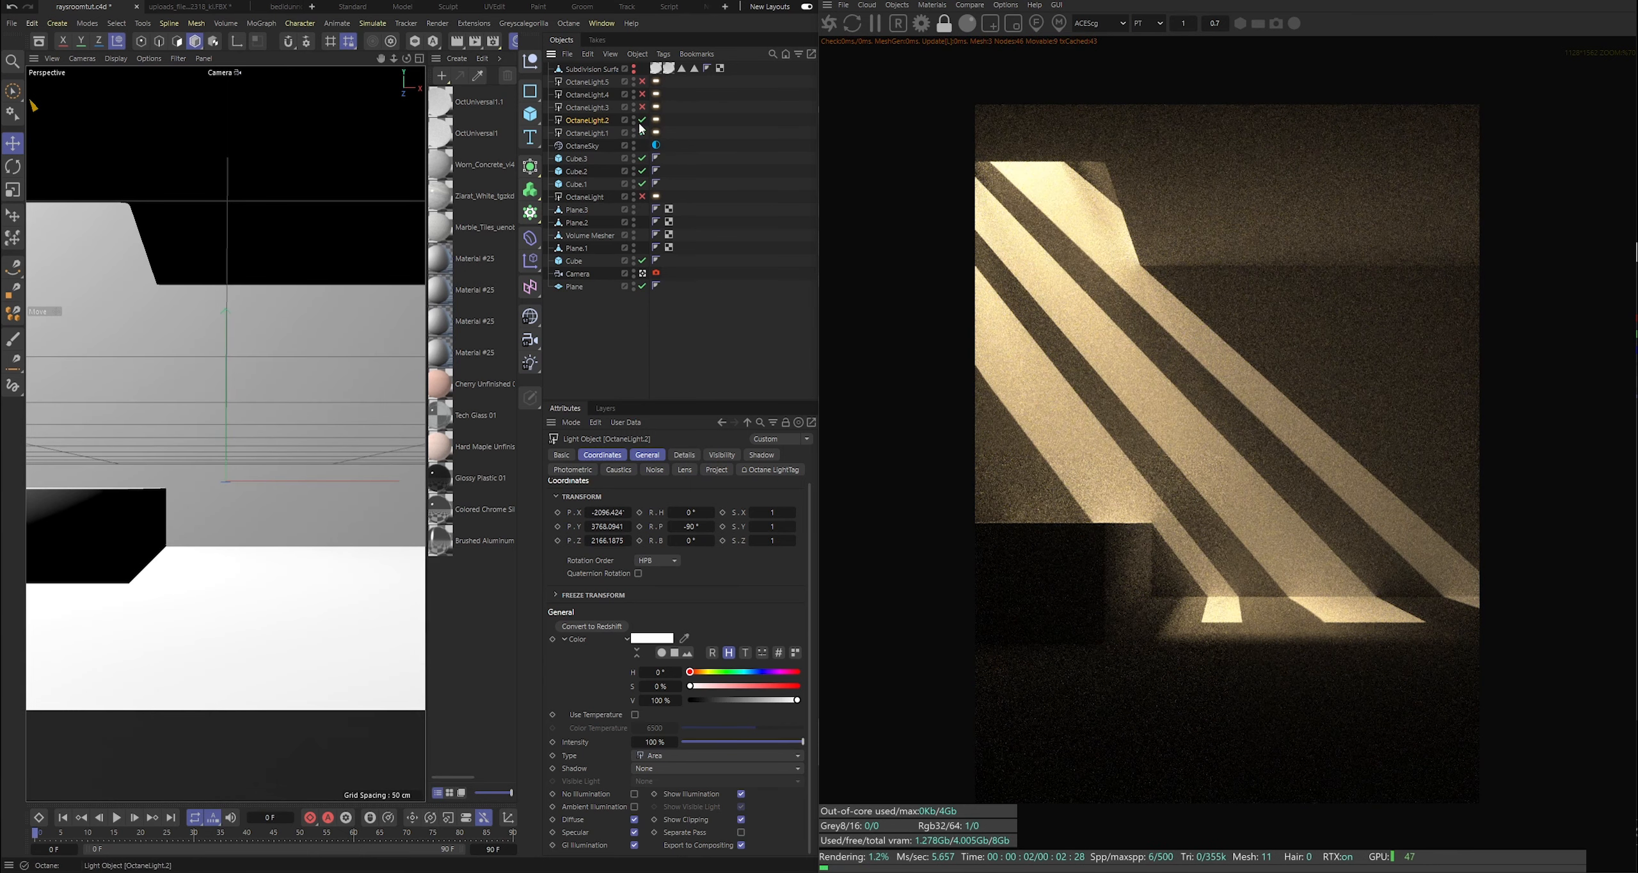
key(v)
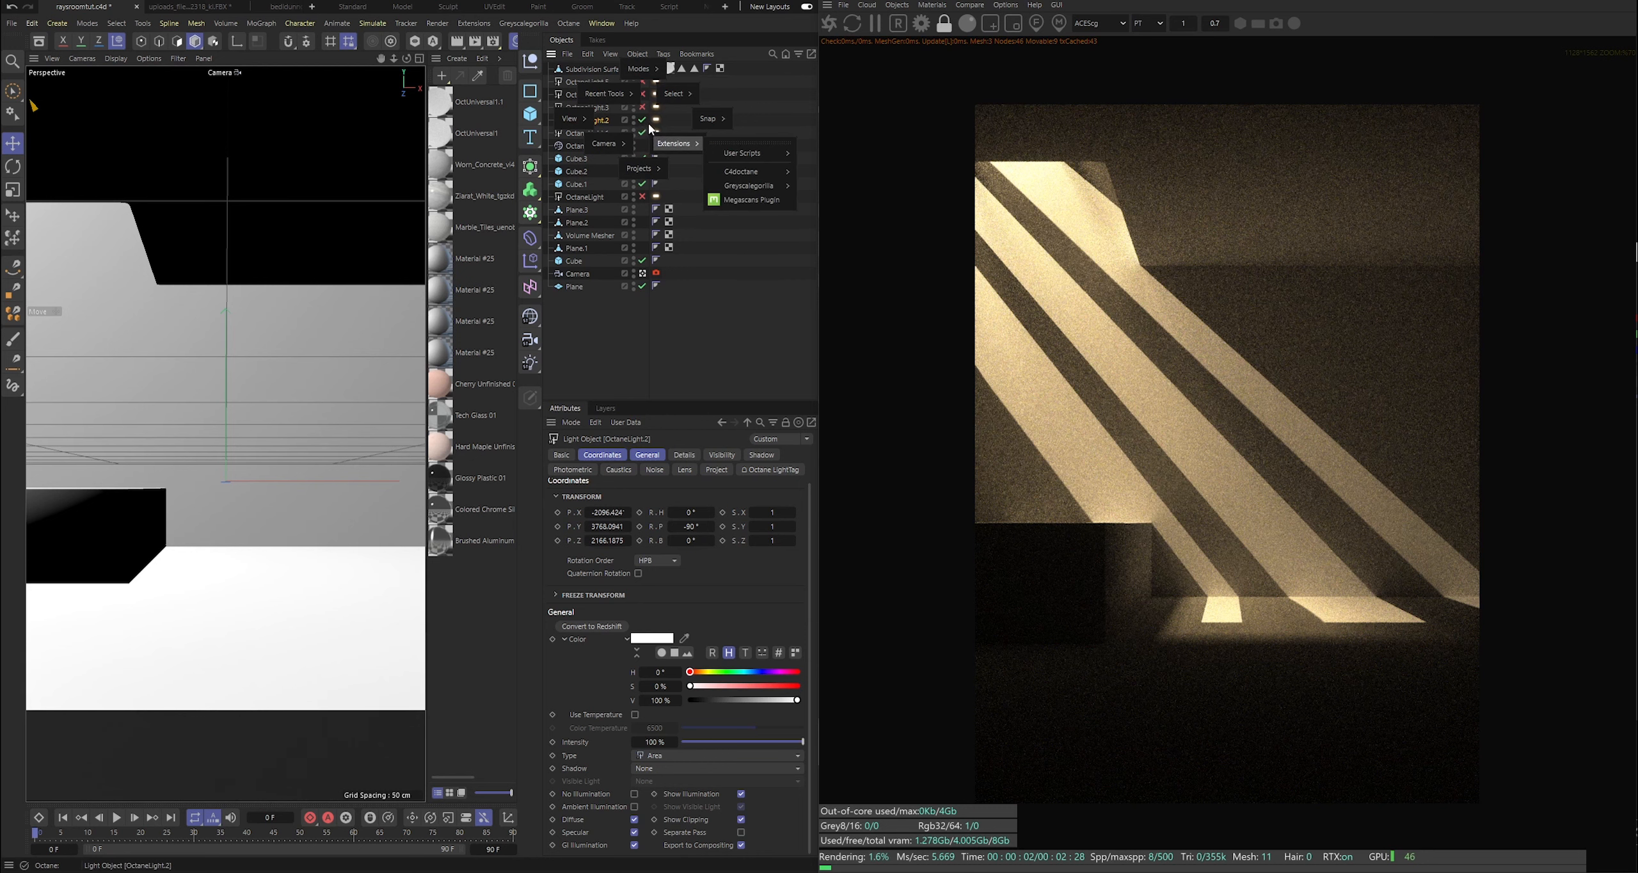
click(643, 120)
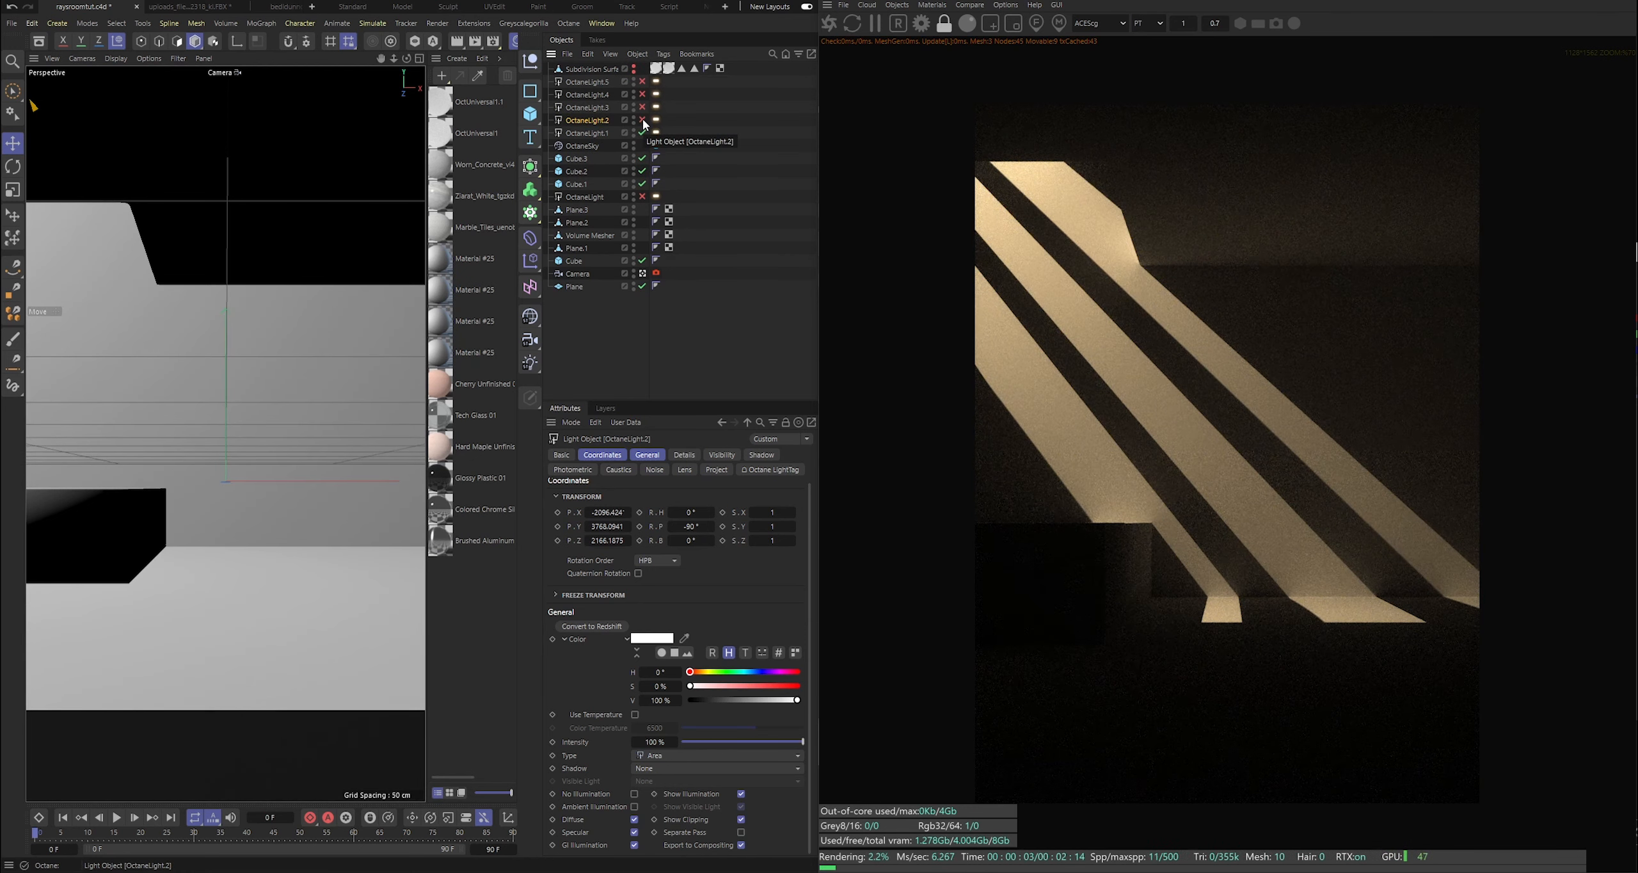
click(643, 121)
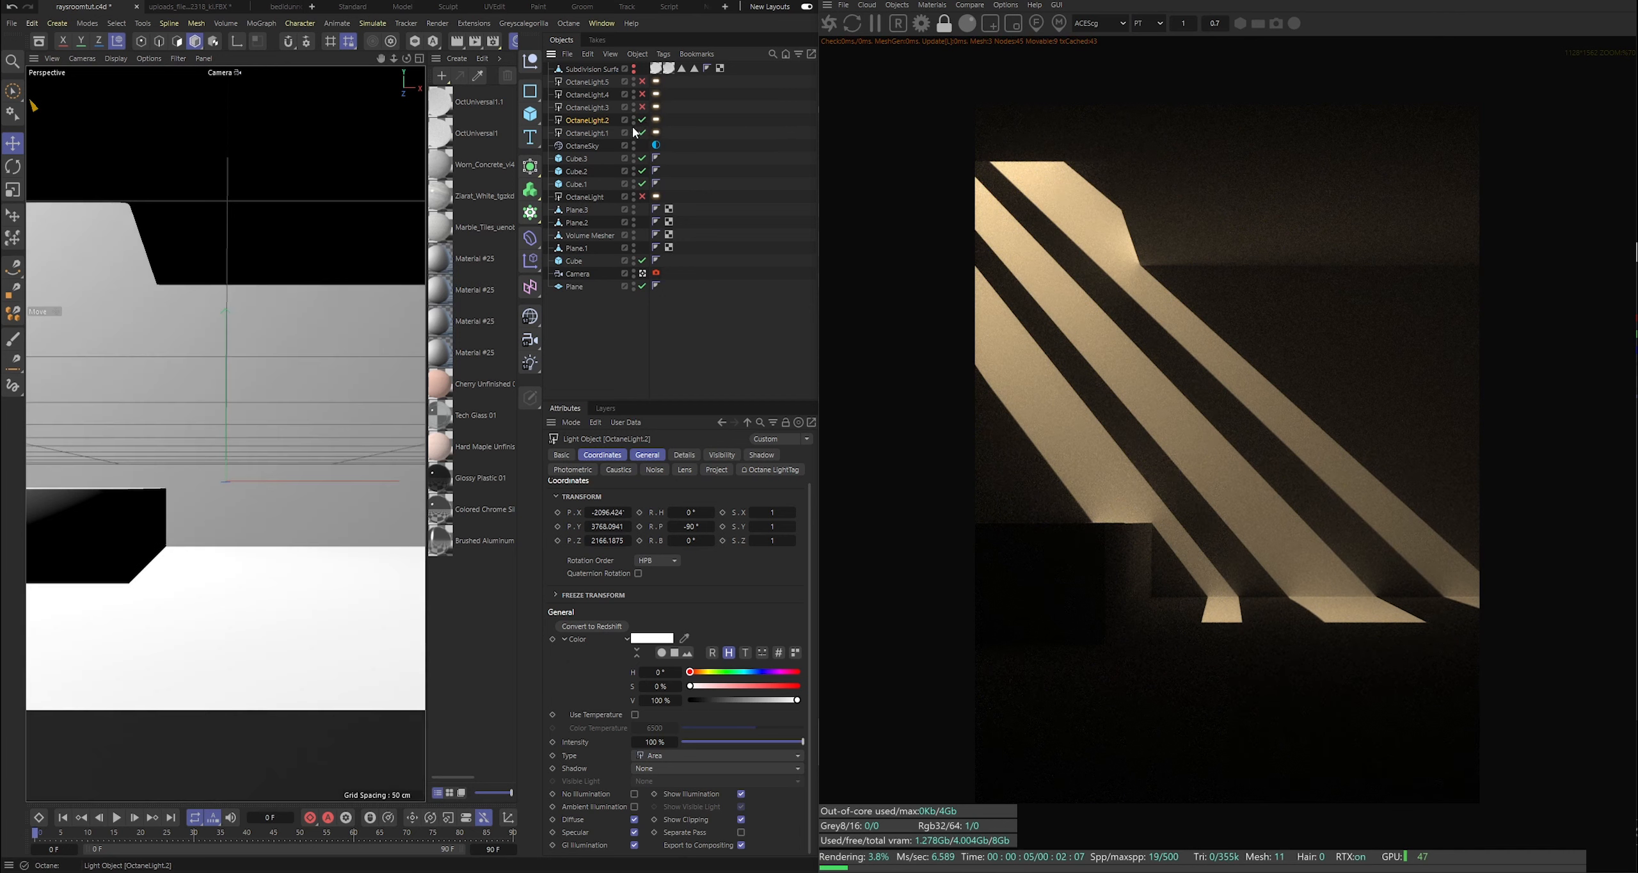
Disable OctaneLight.1 and OctaneLight.2 to isolate OctaneLight.5, and show the caustics gobo image texture in its light tag.
click(643, 132)
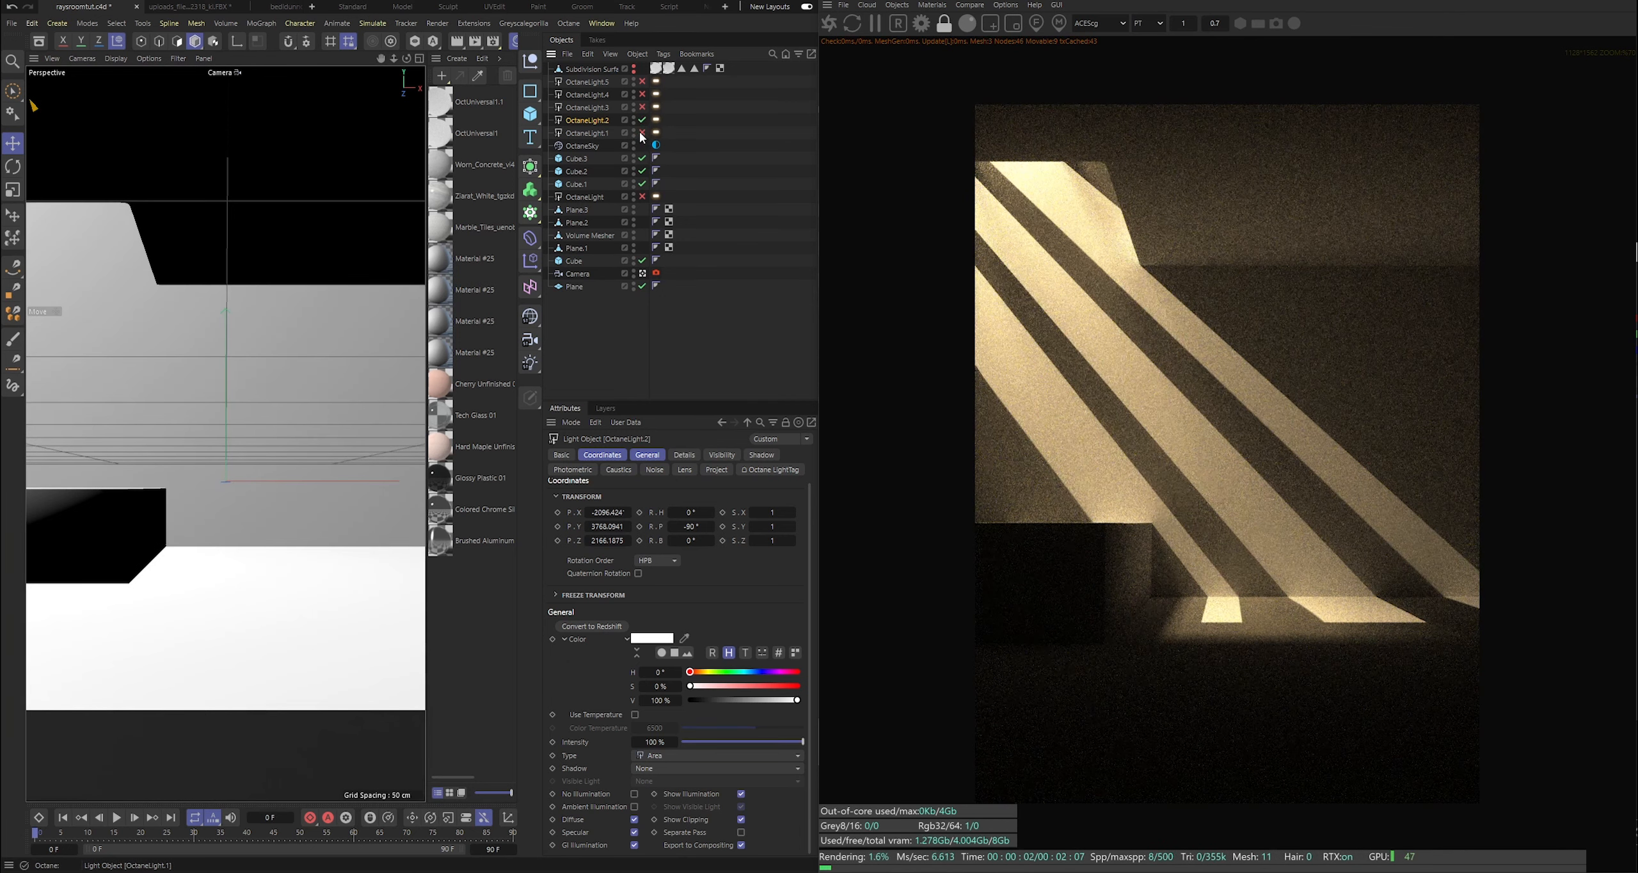
click(643, 121)
click(643, 82)
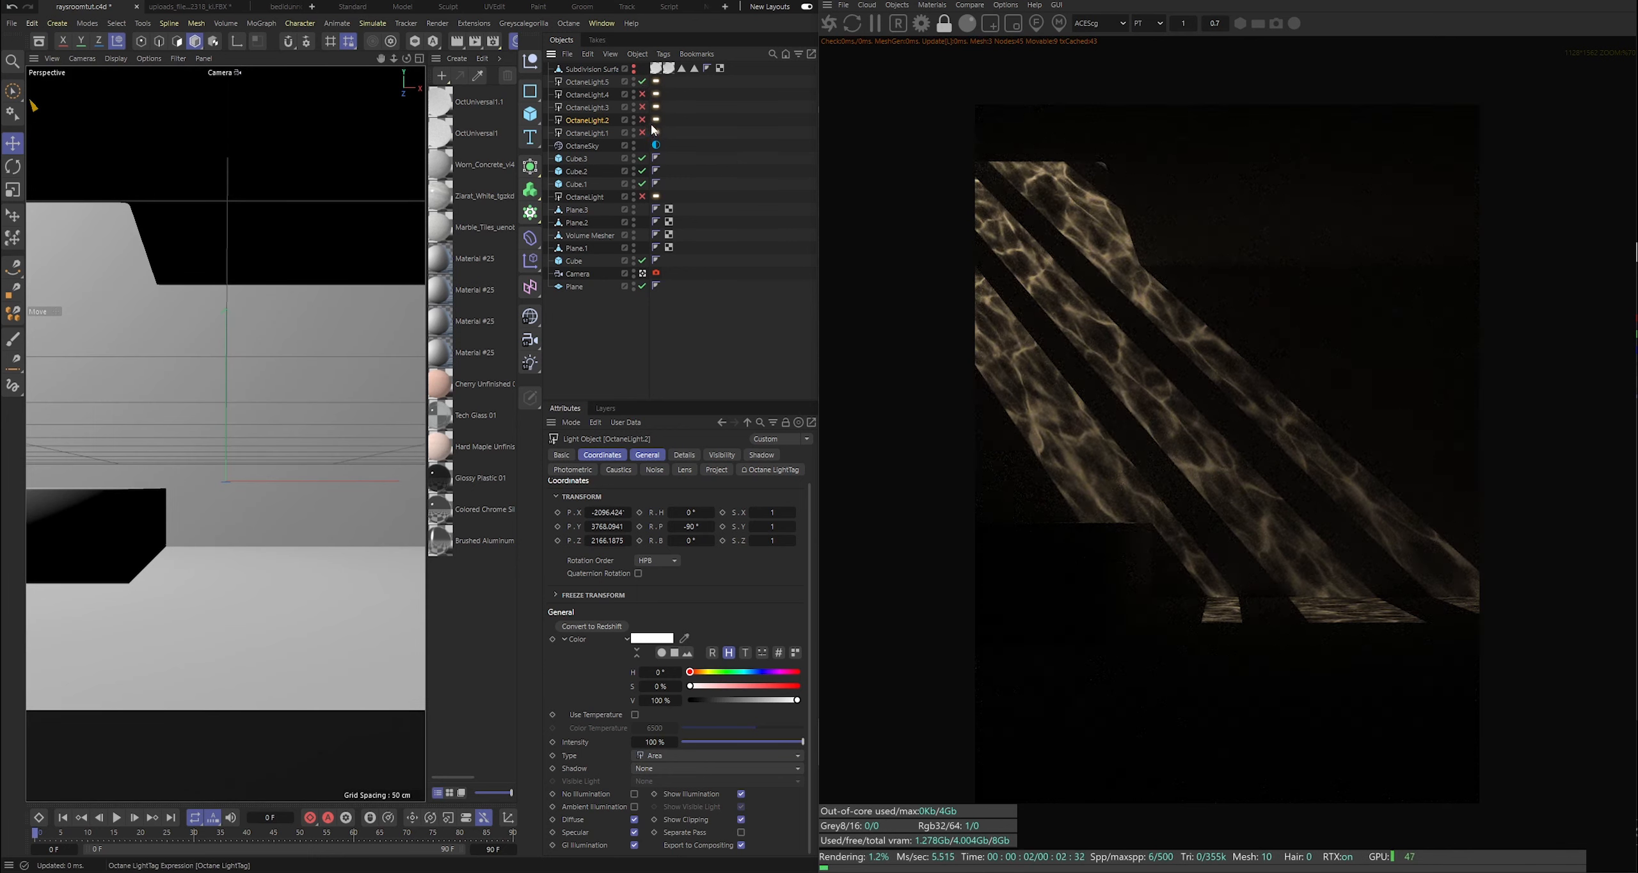
click(656, 81)
click(640, 560)
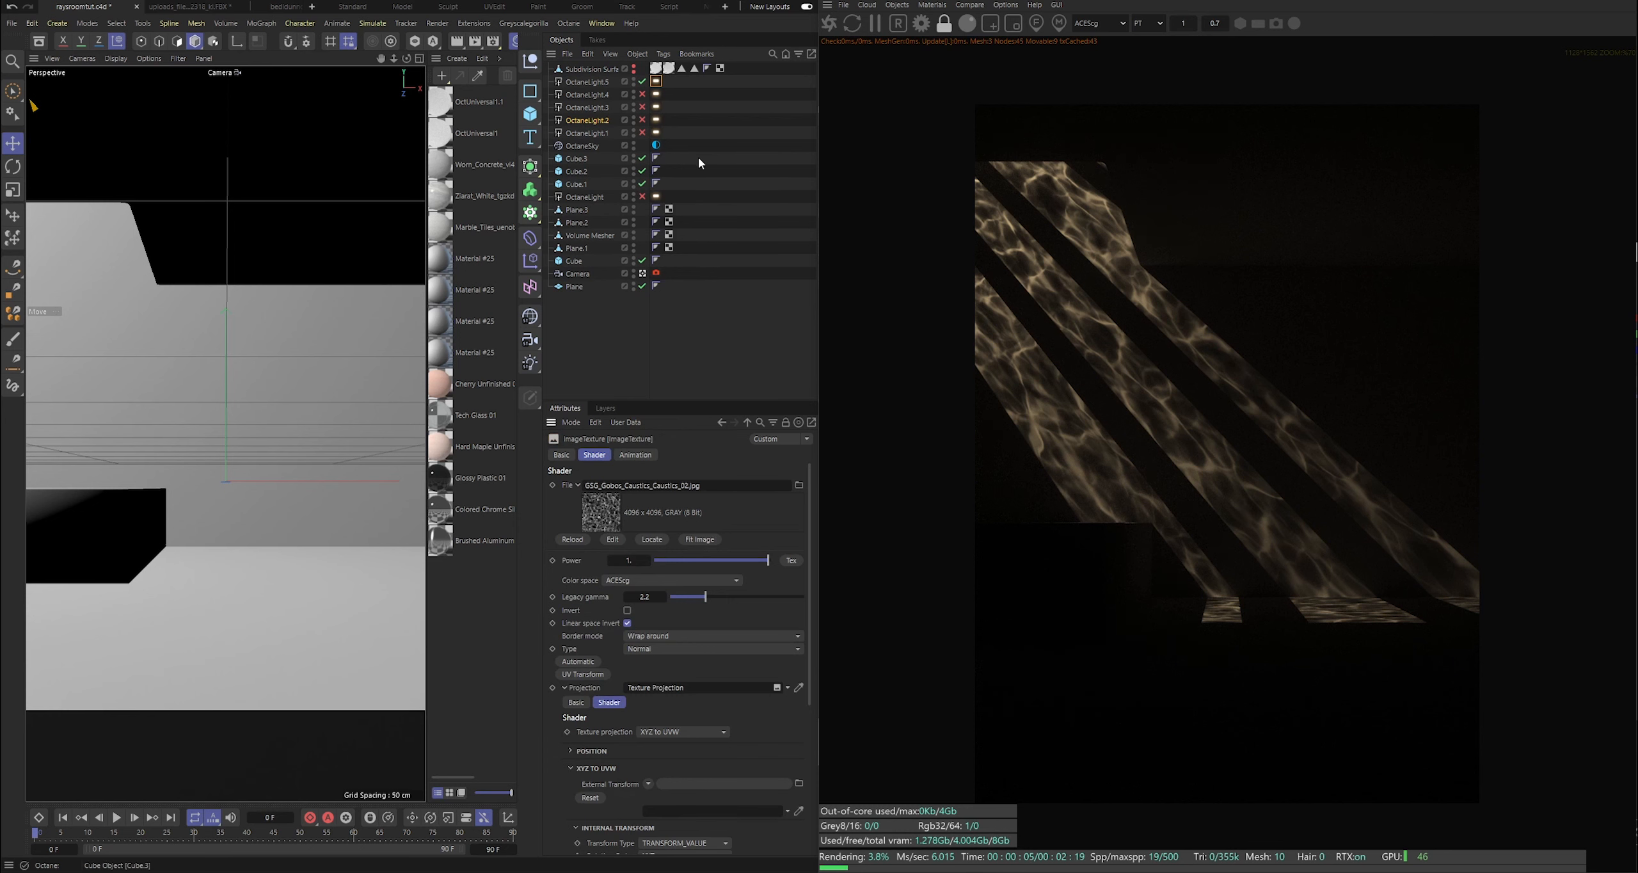
Enable OctaneLight.1, OctaneLight.2 and OctaneLight.4 alongside OctaneLight.5 and review the combined lighting through the Camera.
click(642, 133)
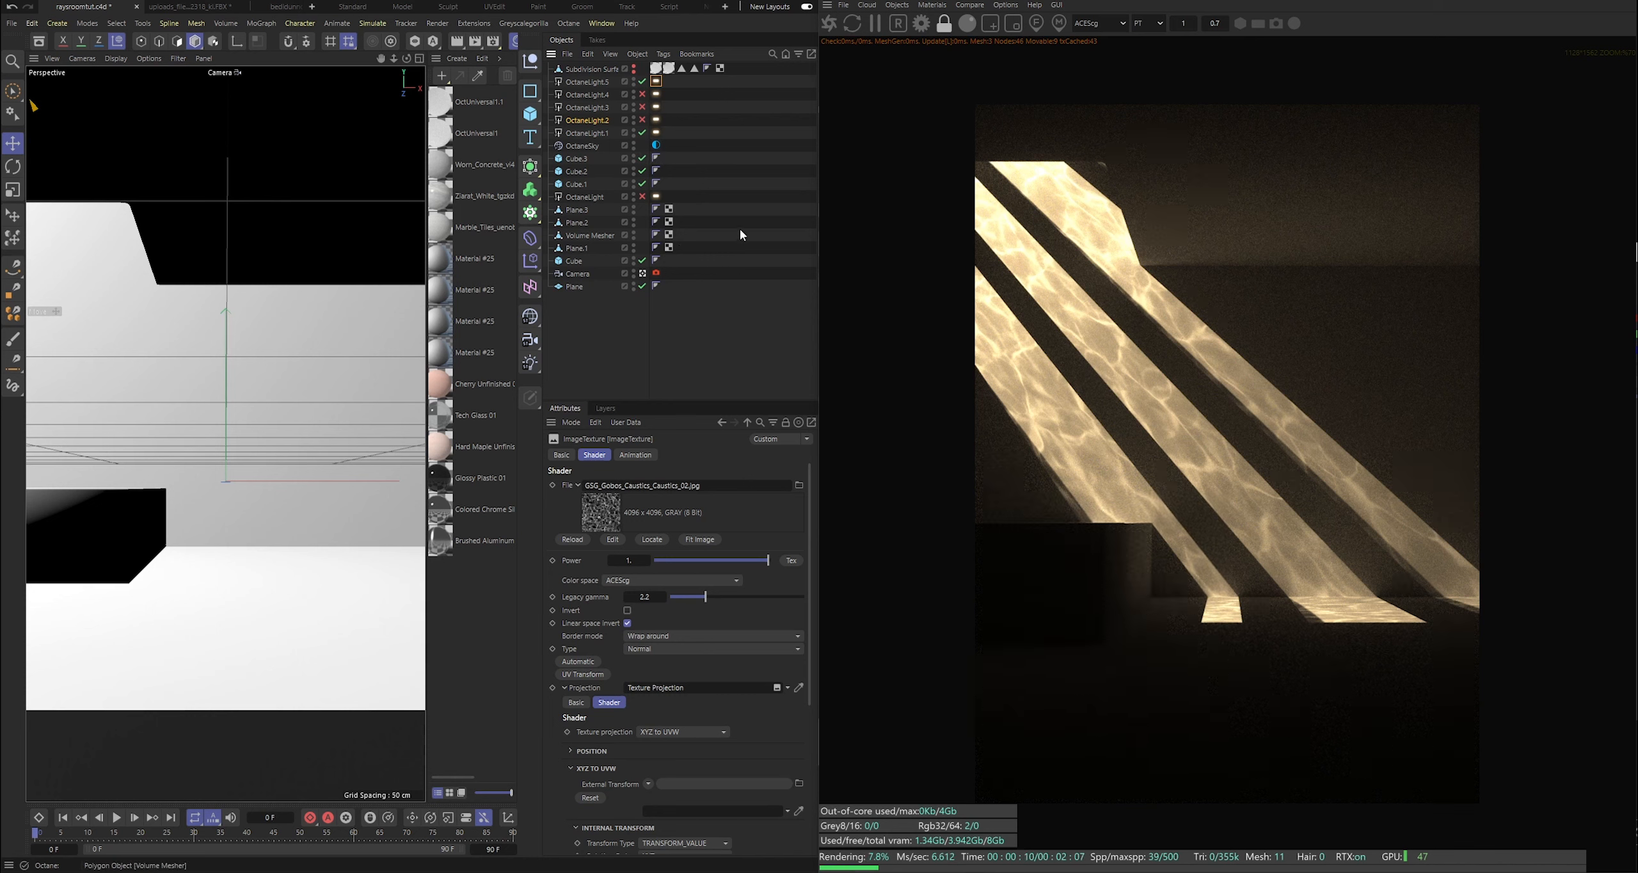
click(641, 120)
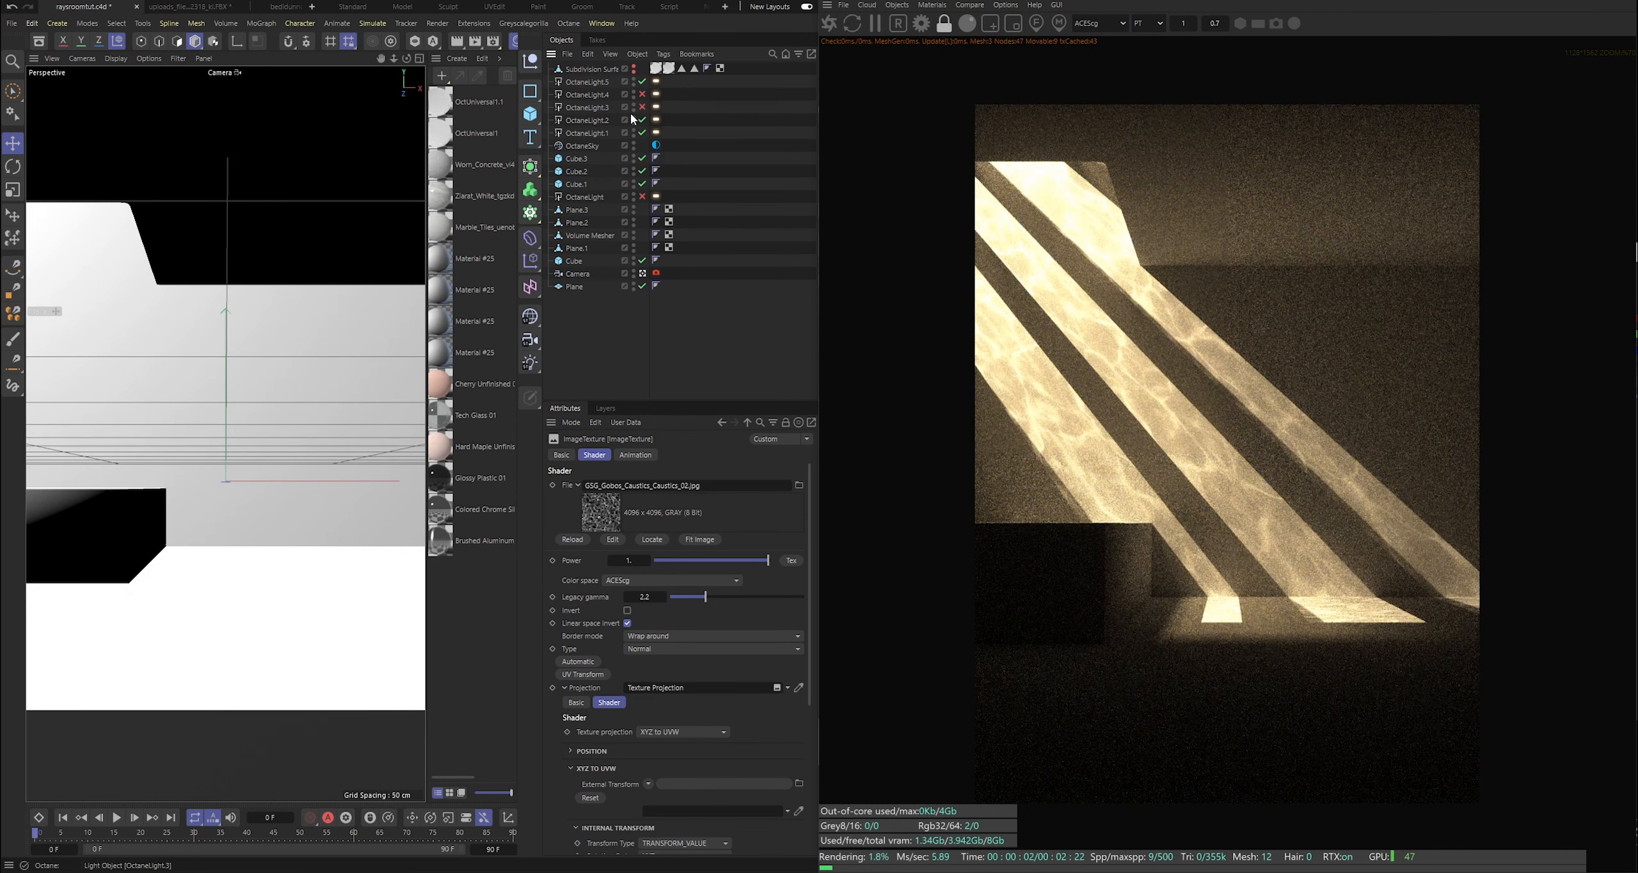
click(643, 273)
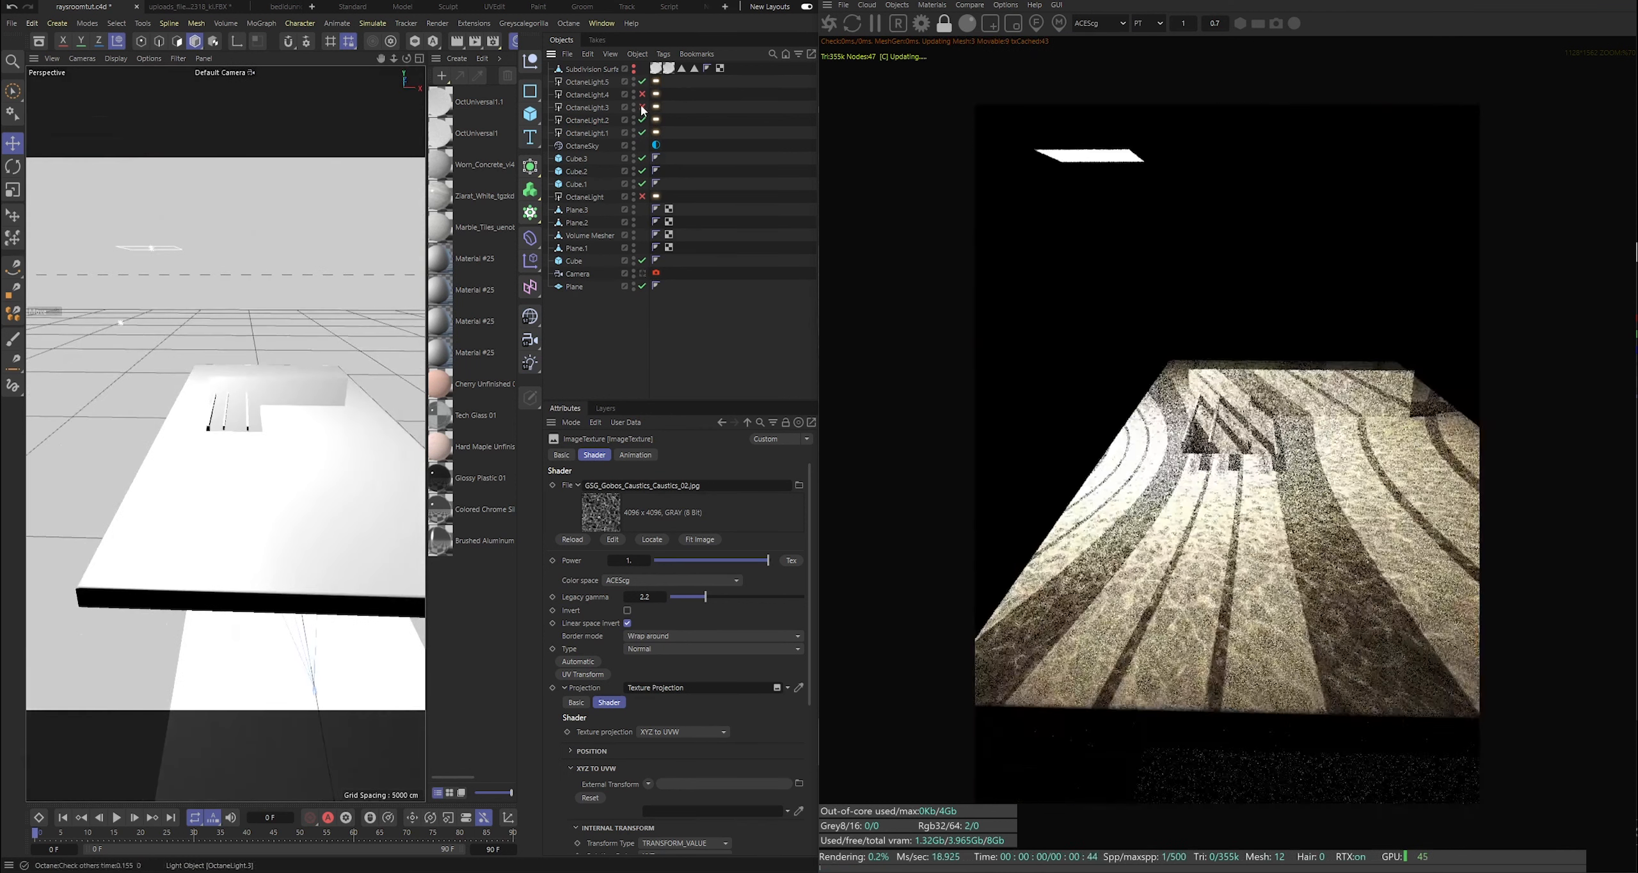
drag(408, 58, 579, 140)
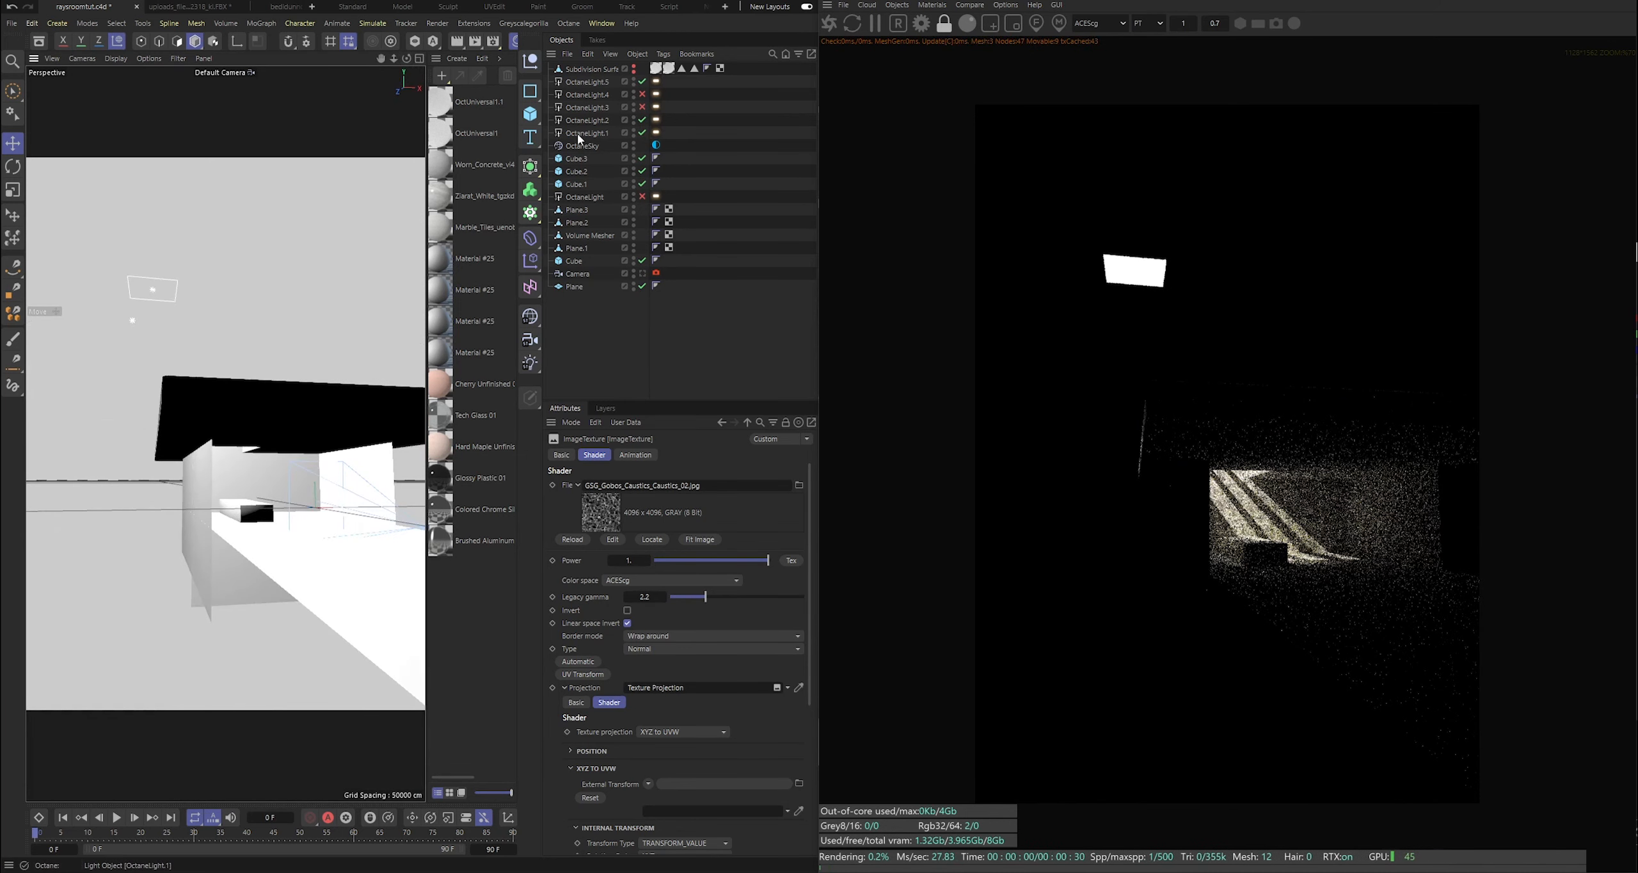
click(642, 95)
click(643, 96)
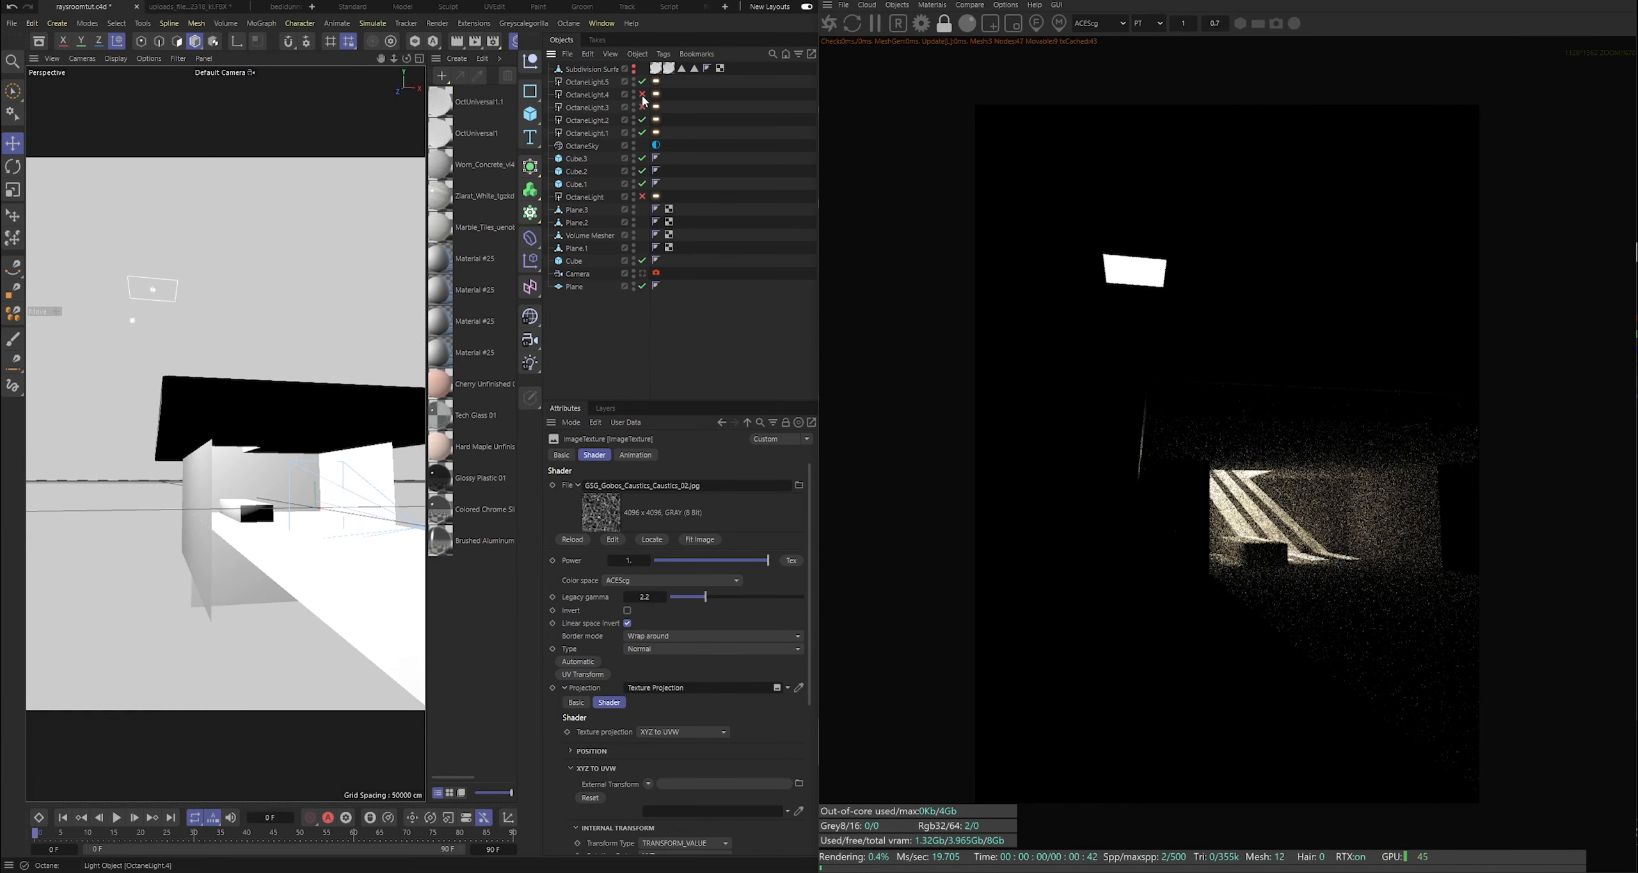
click(643, 95)
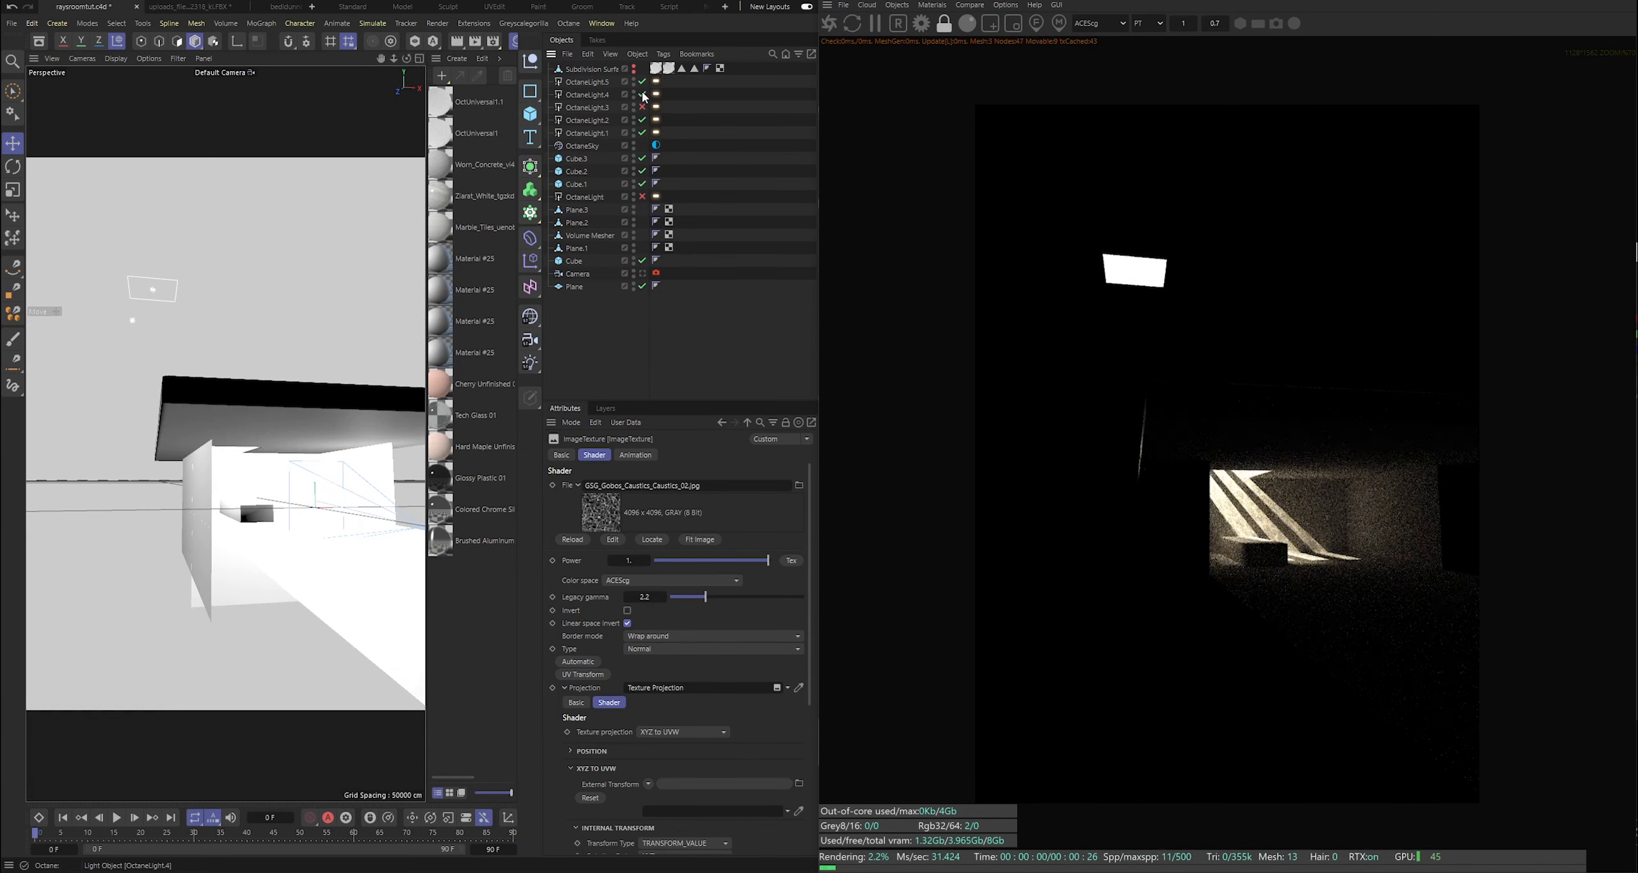
click(642, 273)
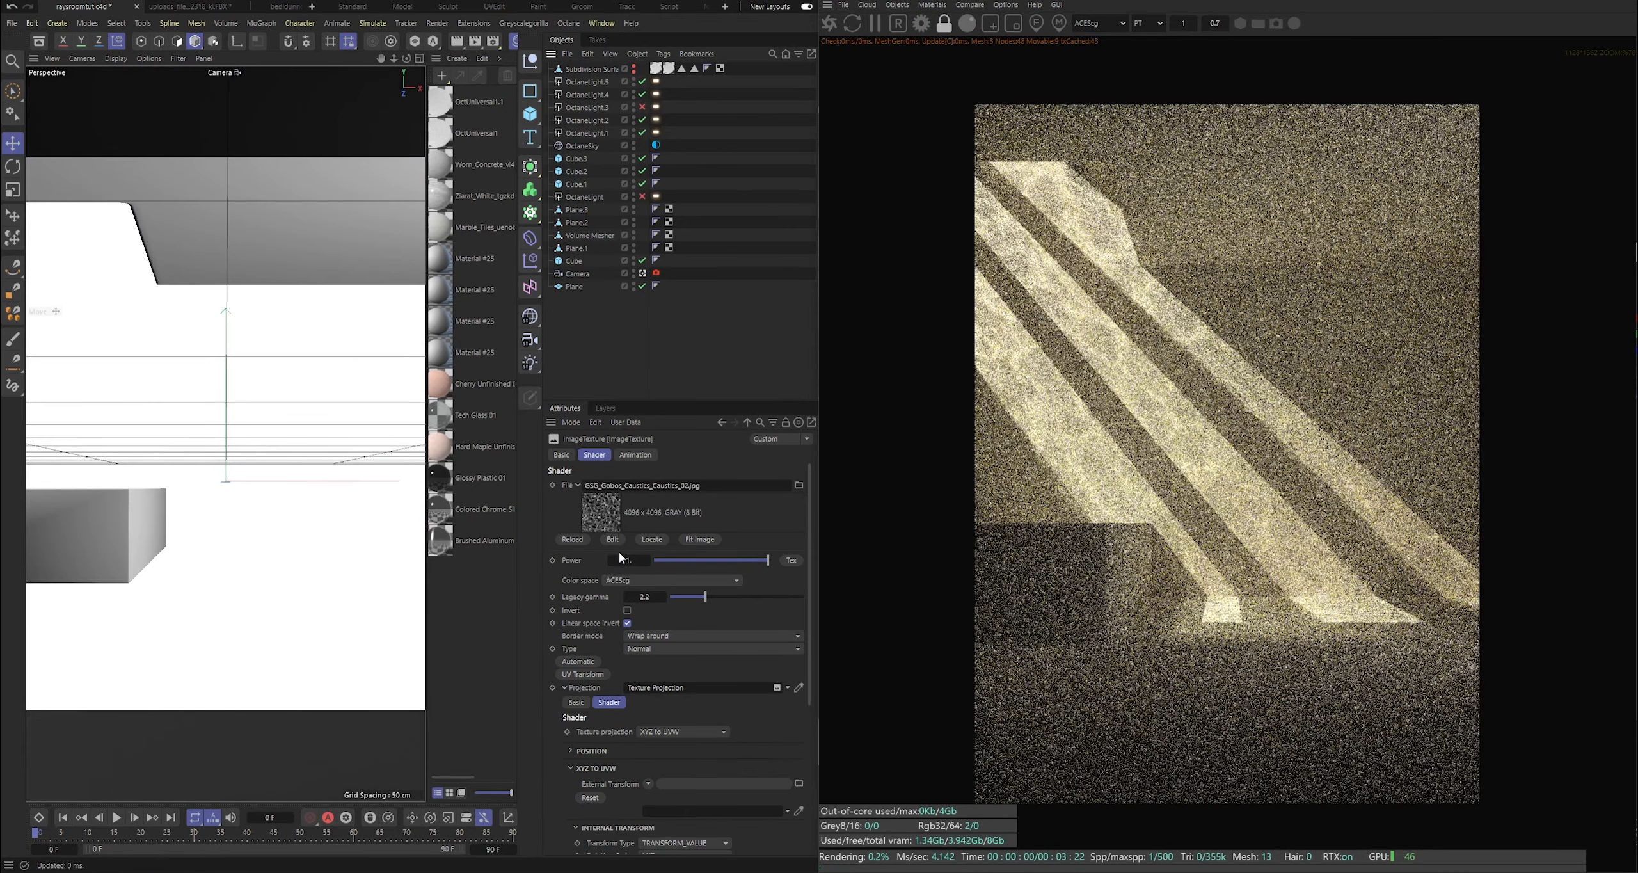
scroll(1050, 578, down, 1)
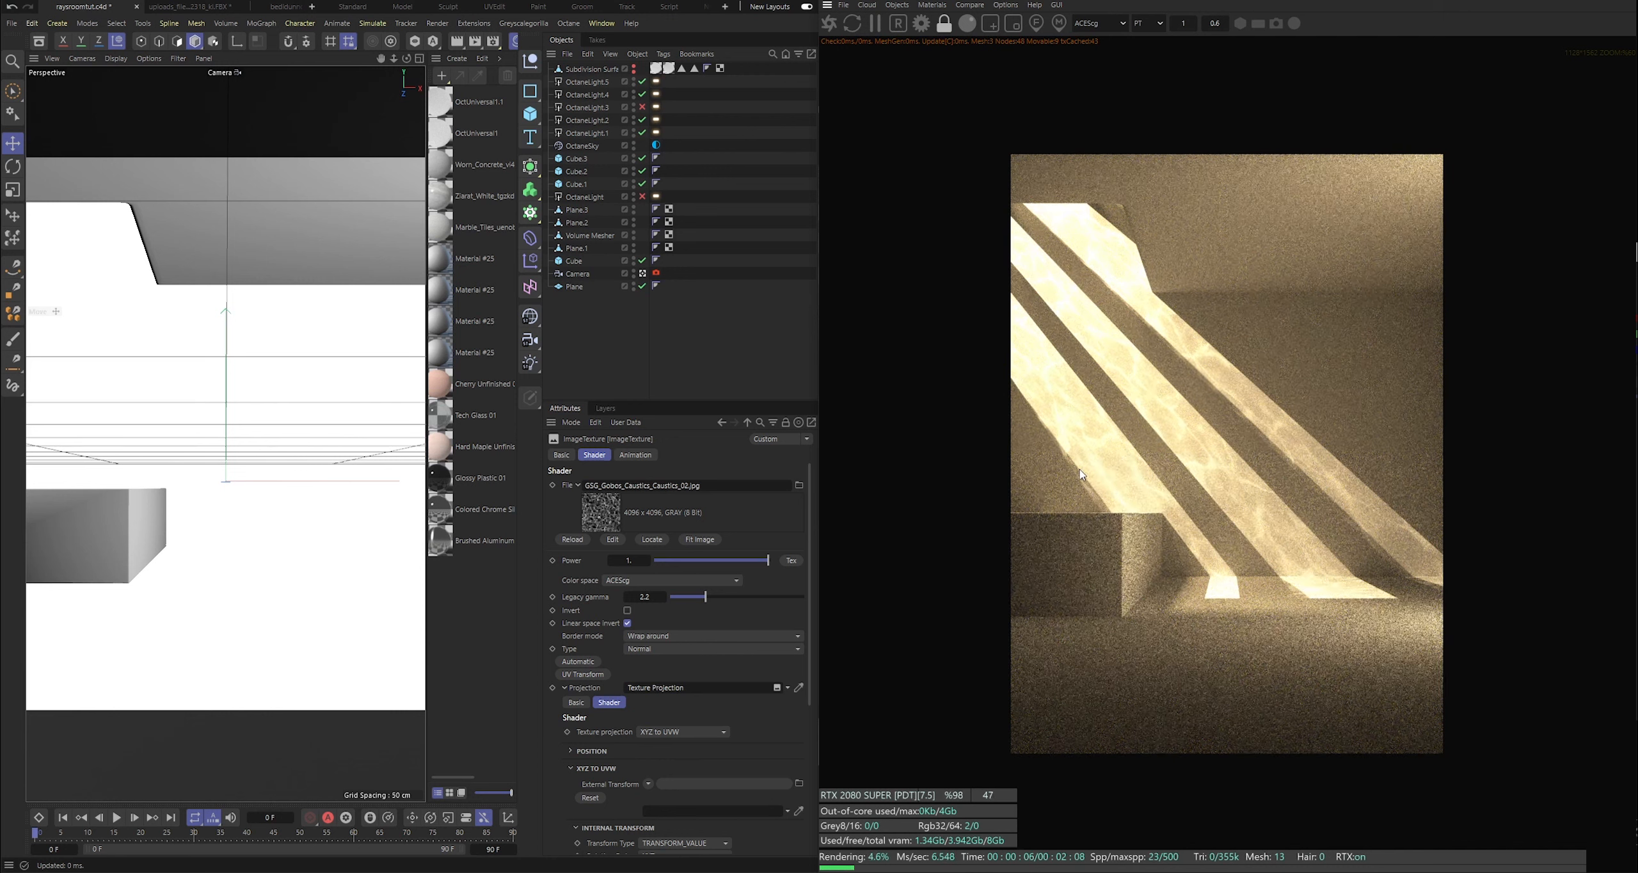
Leave the Camera view and assign an ImageTexture as the texture of the OctaneSky's environment tag.
click(644, 274)
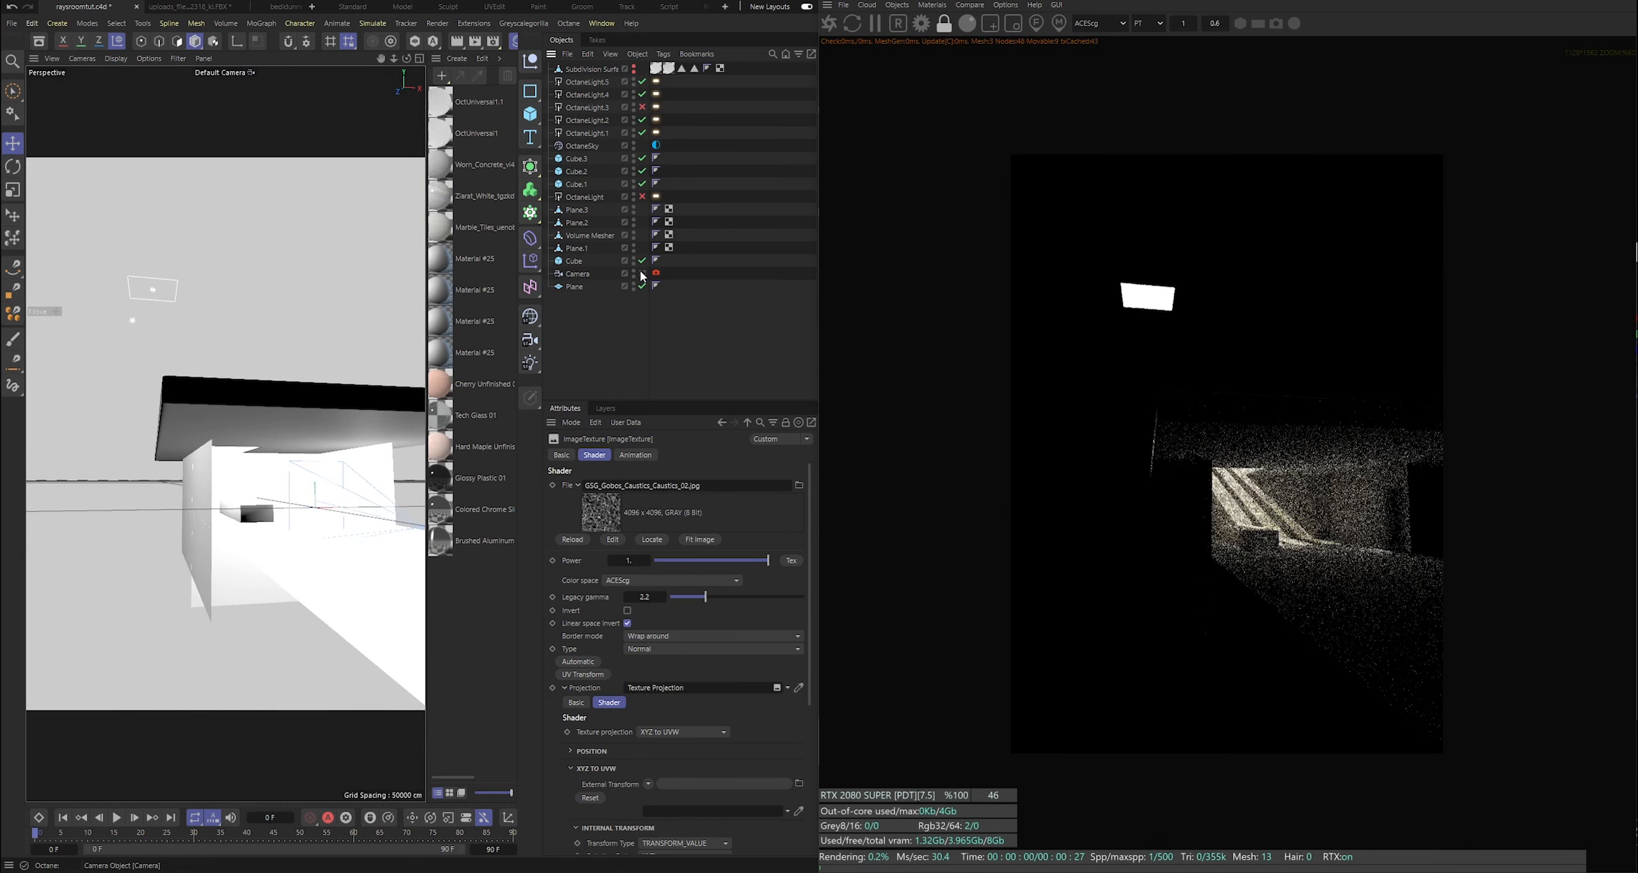
click(656, 145)
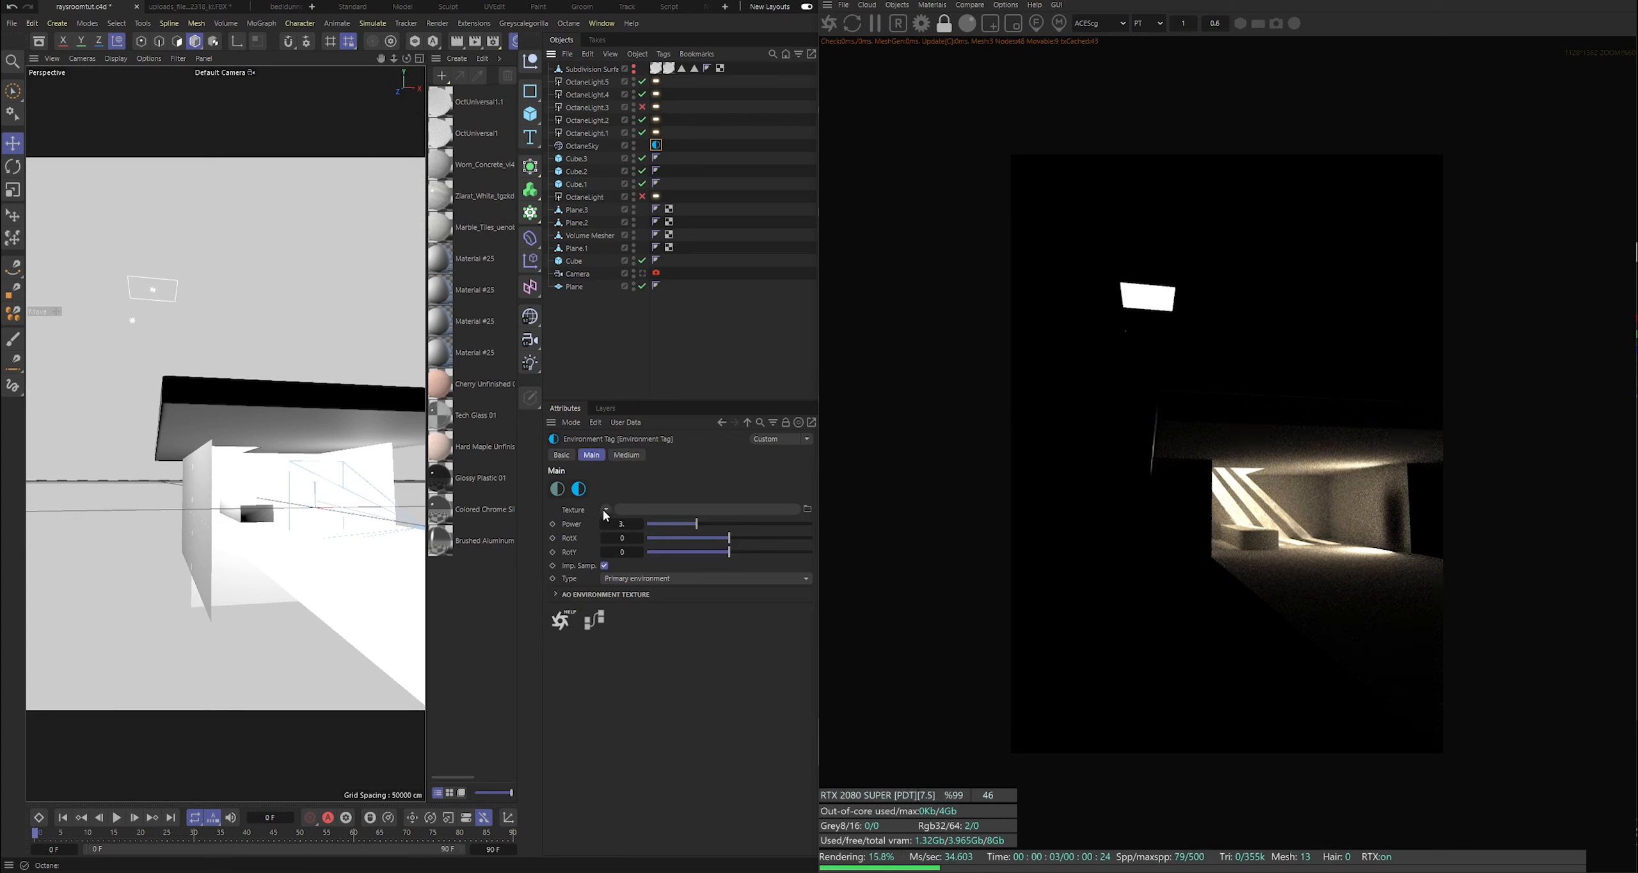
click(605, 509)
mouse_move(657, 761)
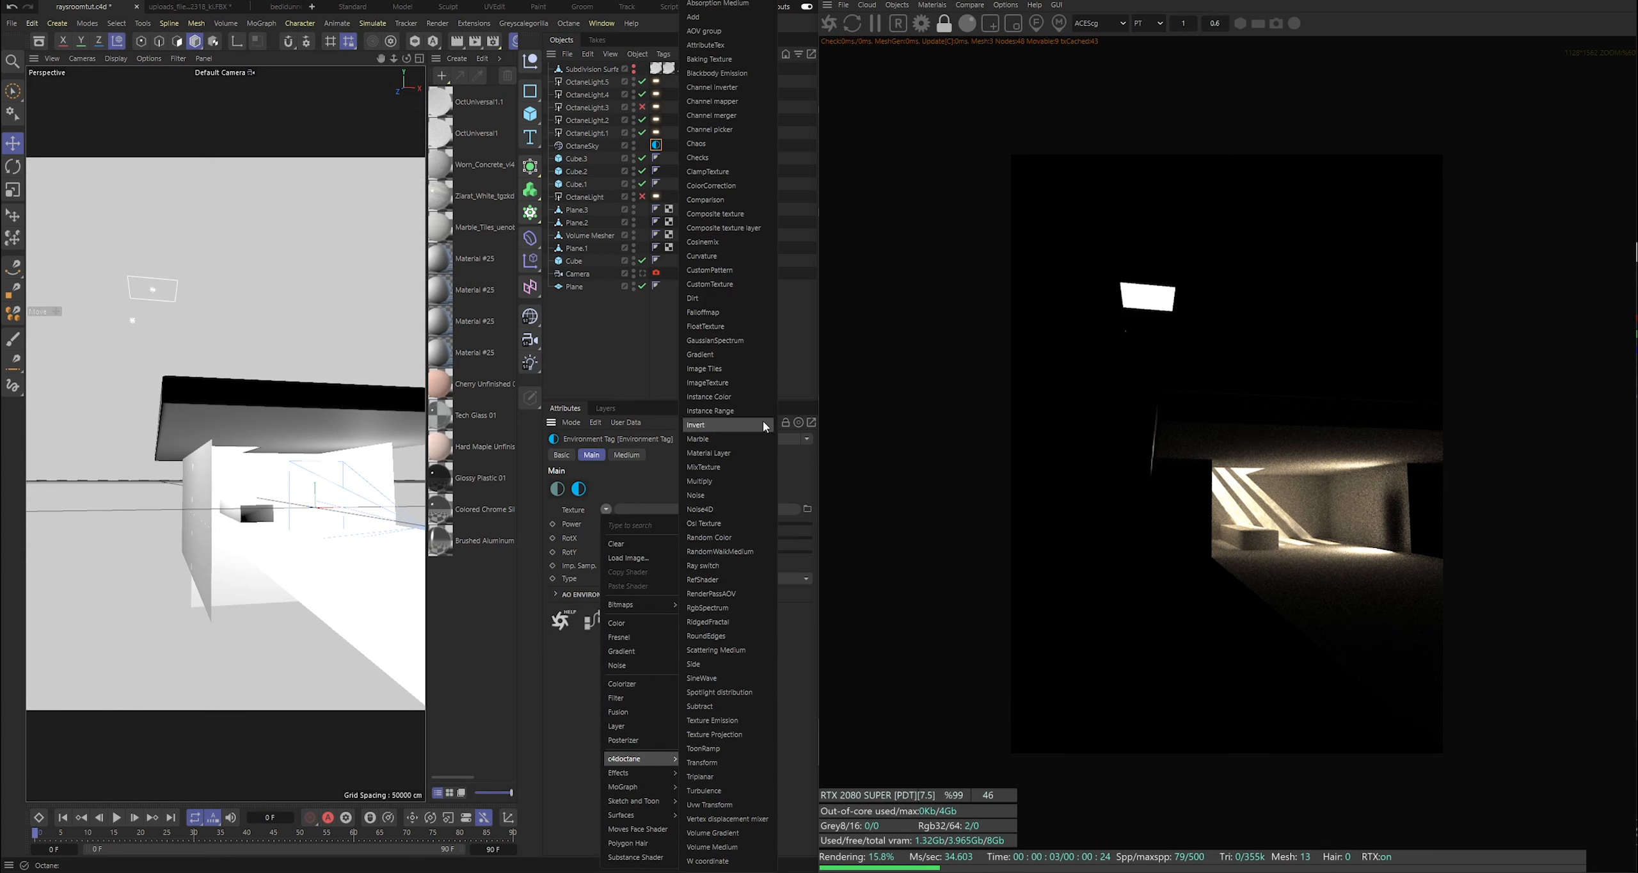
click(719, 382)
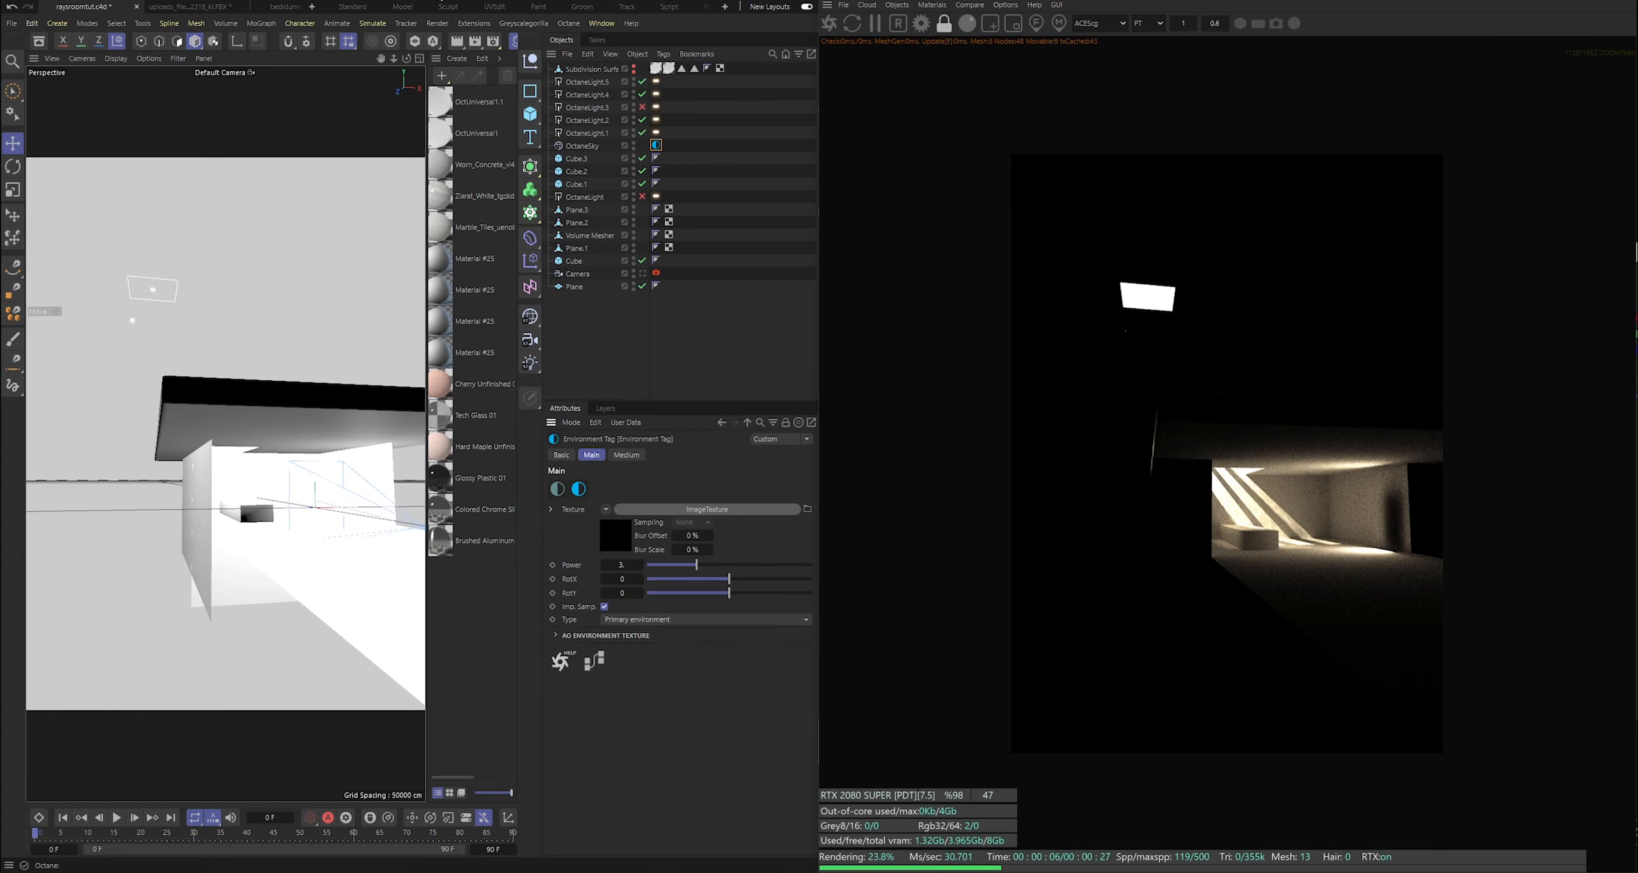
Load the Cloud City HDRI from the Plus Library into the sky's ImageTexture, close the library and return to the environment tag.
click(520, 25)
click(544, 207)
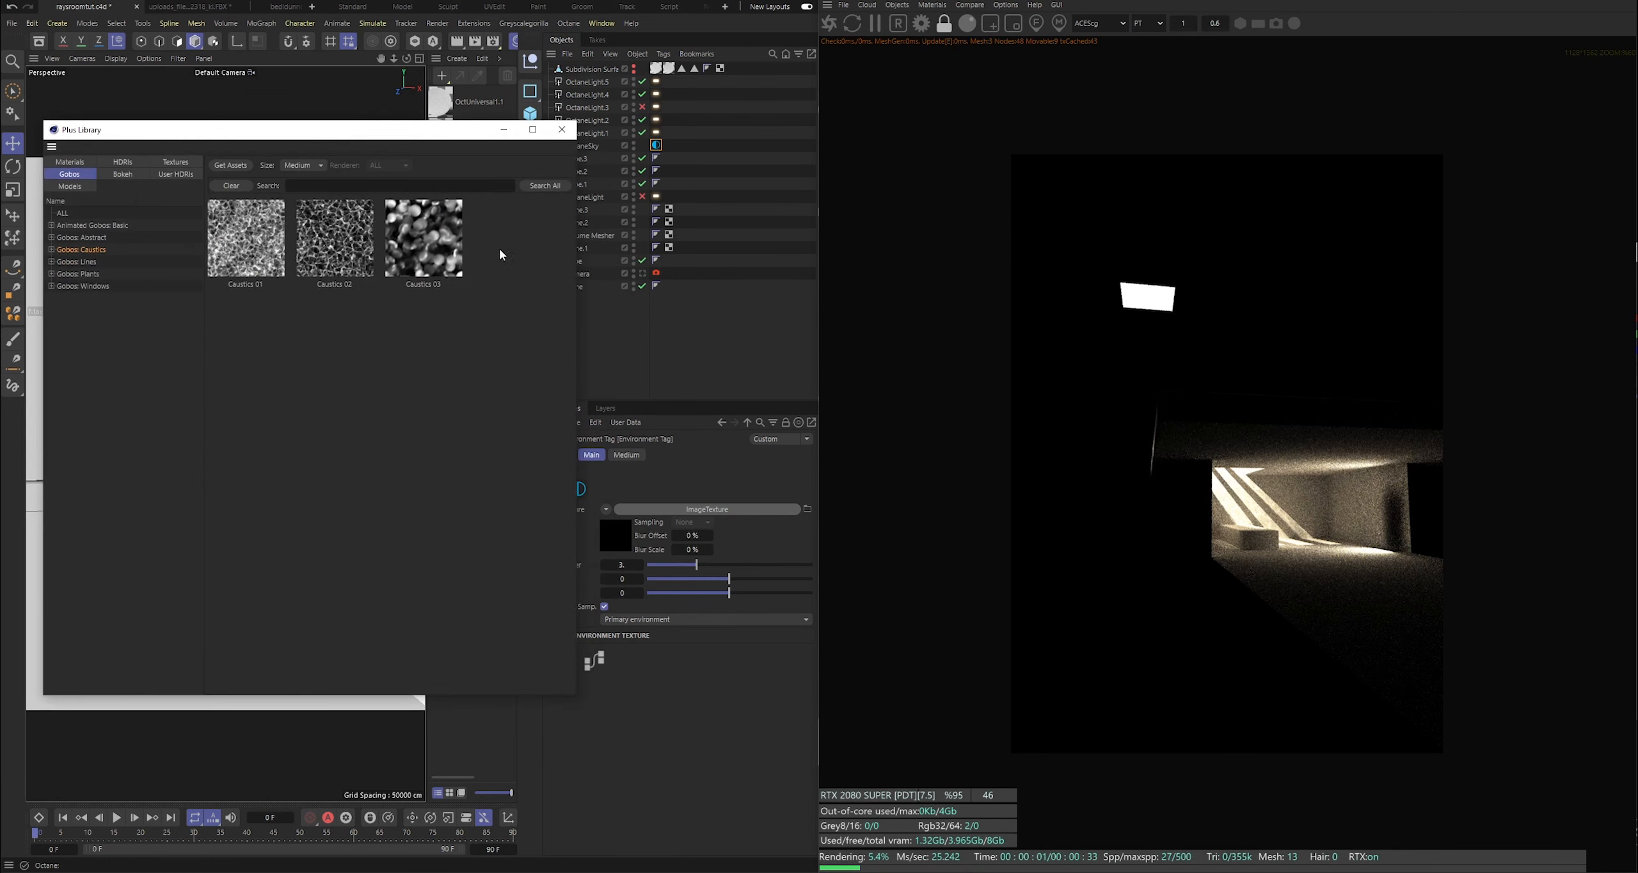
click(136, 165)
drag(306, 286, 615, 554)
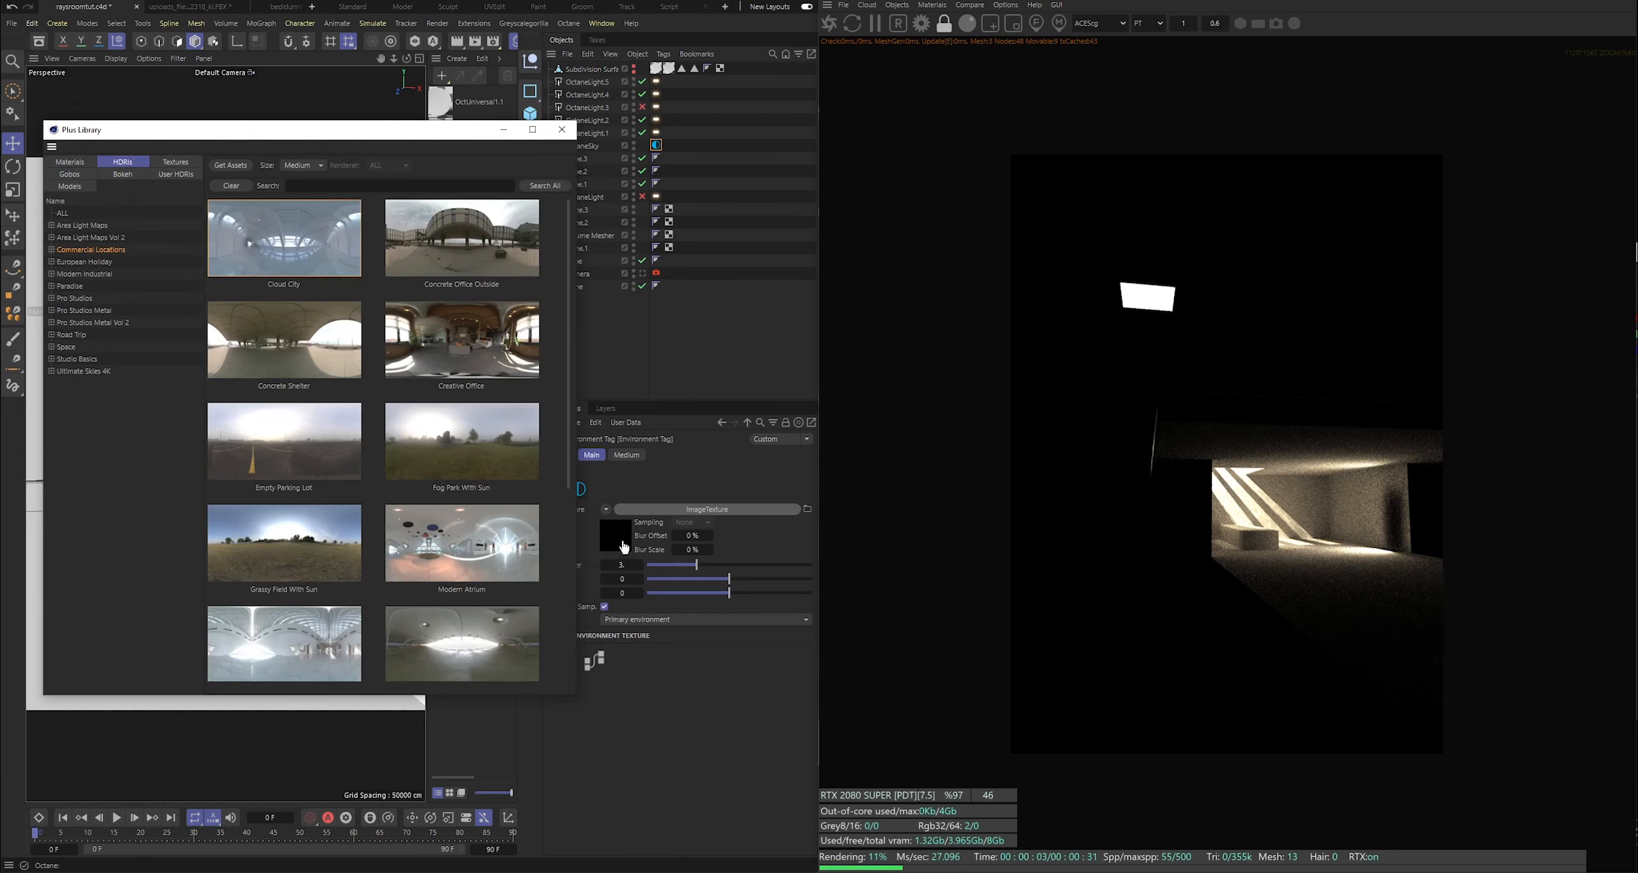
drag(286, 275, 615, 536)
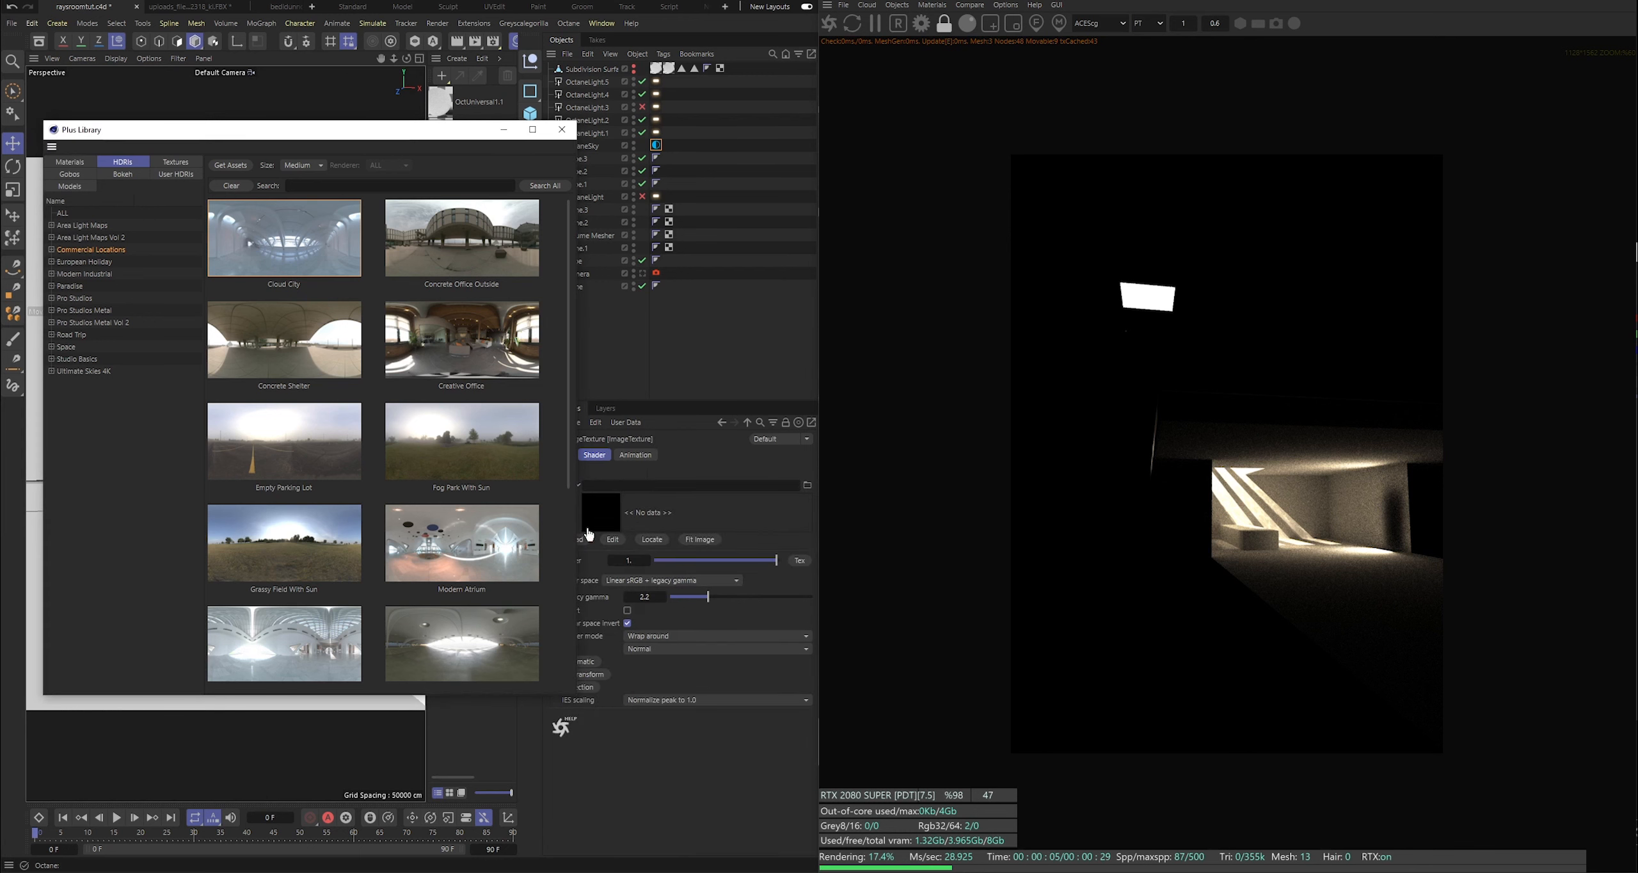
click(561, 130)
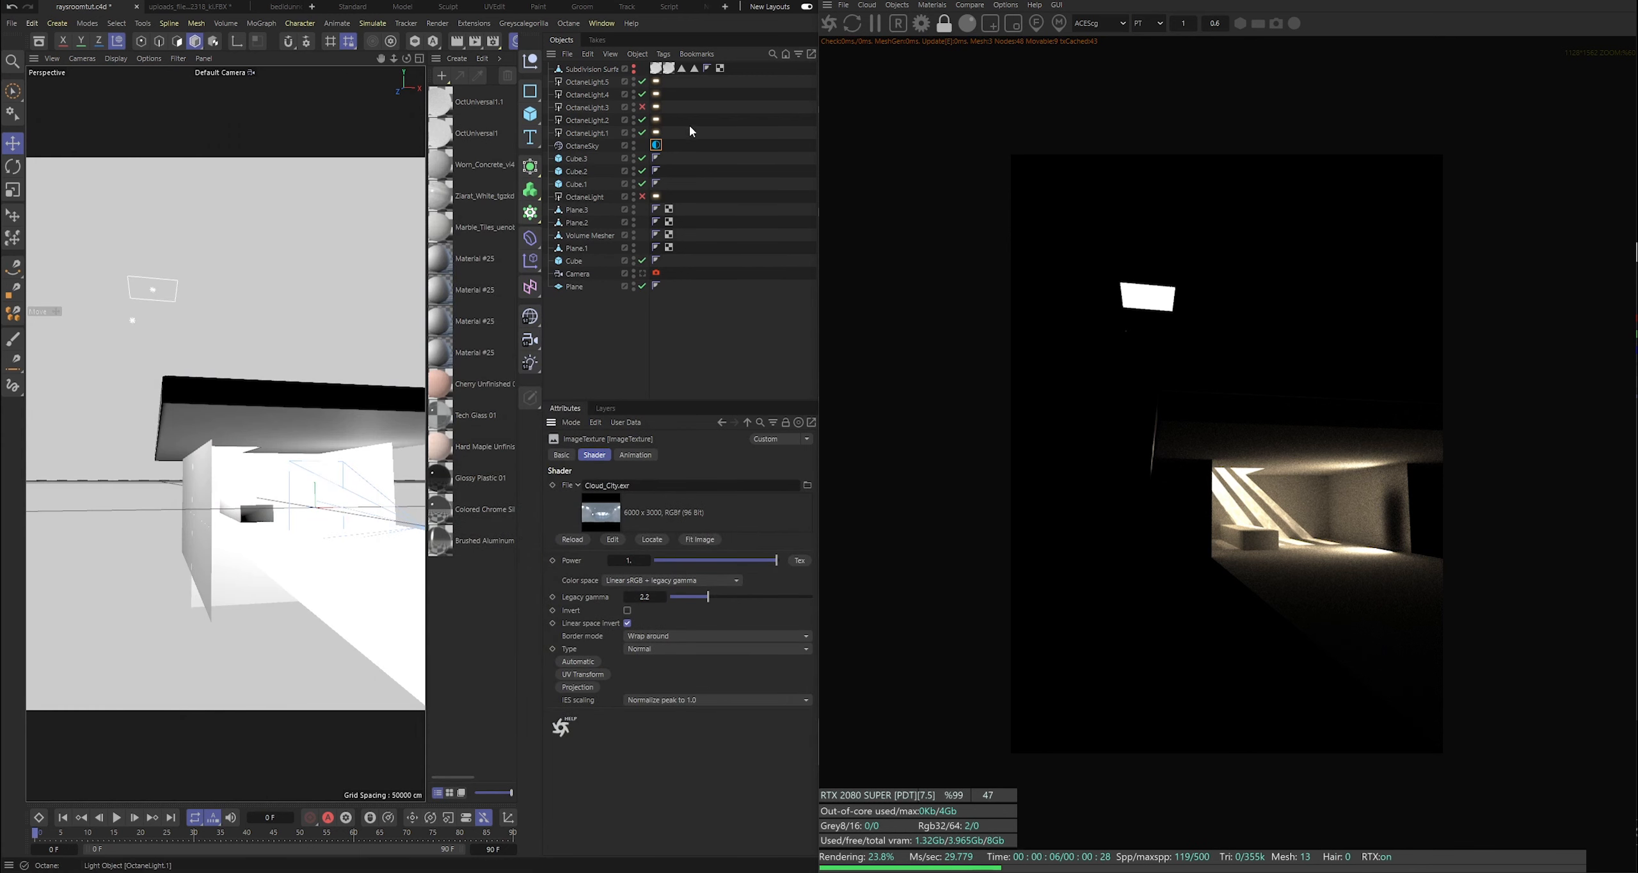
click(657, 145)
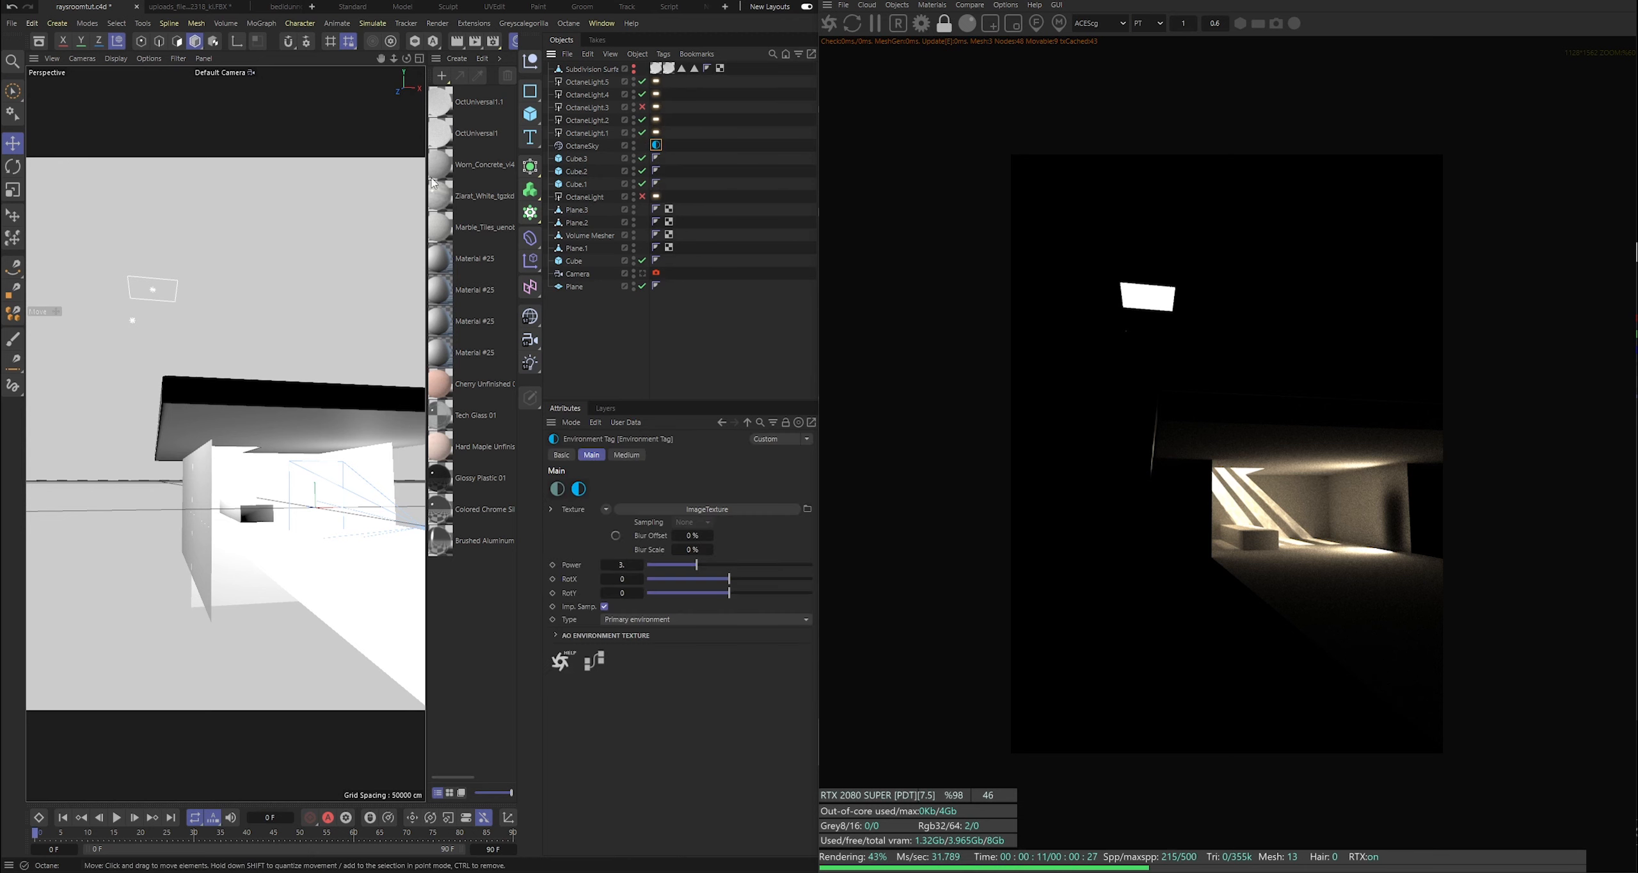
Refresh the render to show the new HDRI sky and view the scene through the Camera.
click(863, 23)
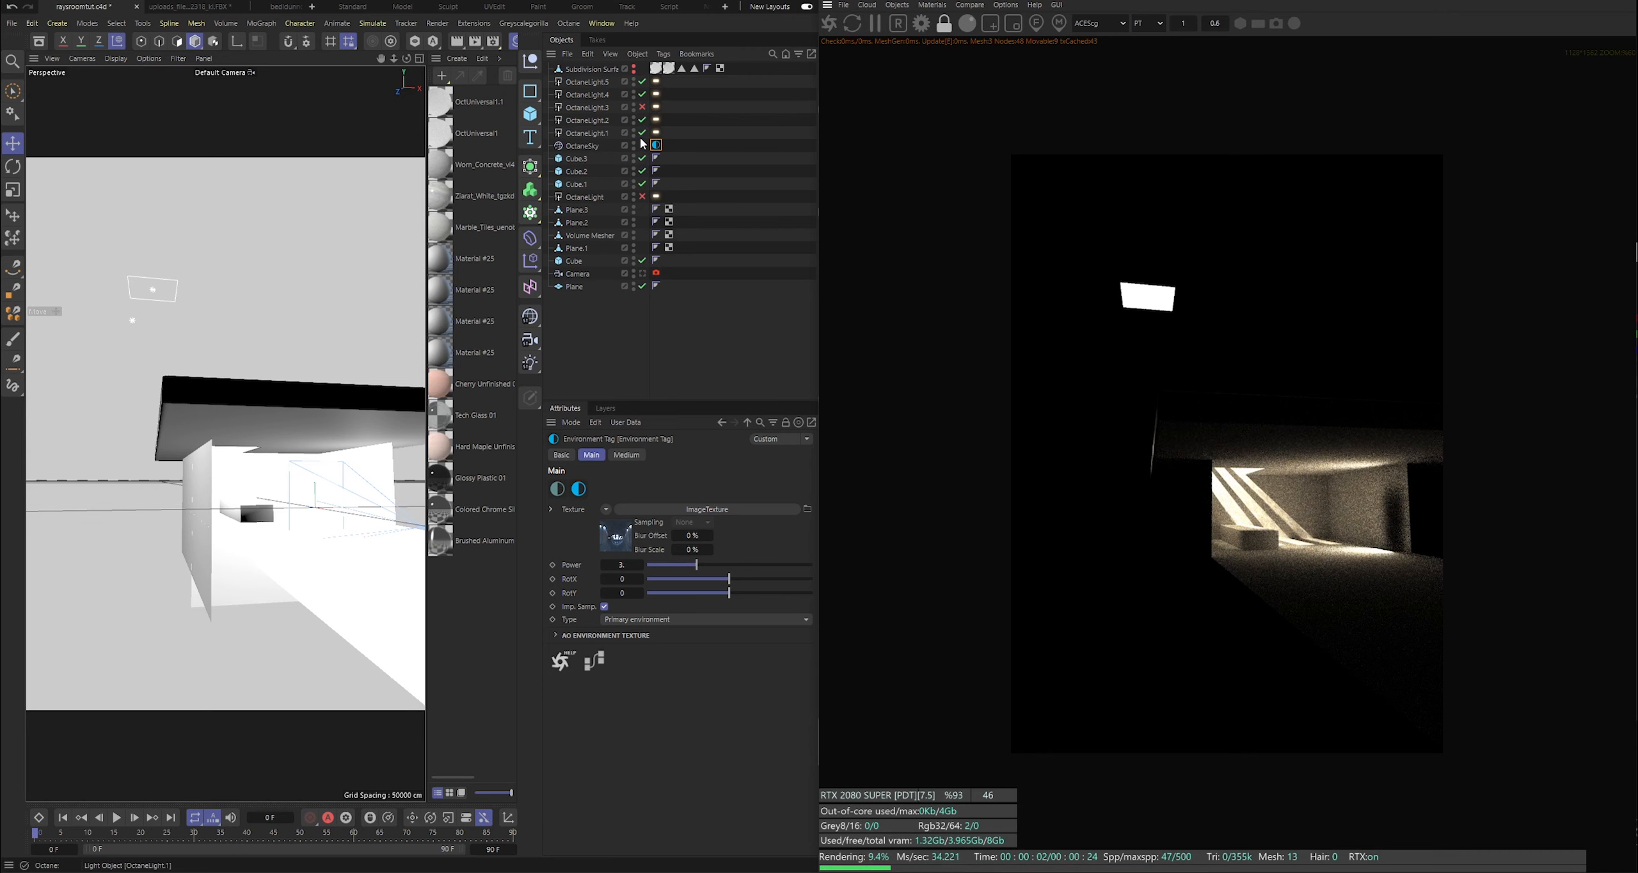
click(637, 148)
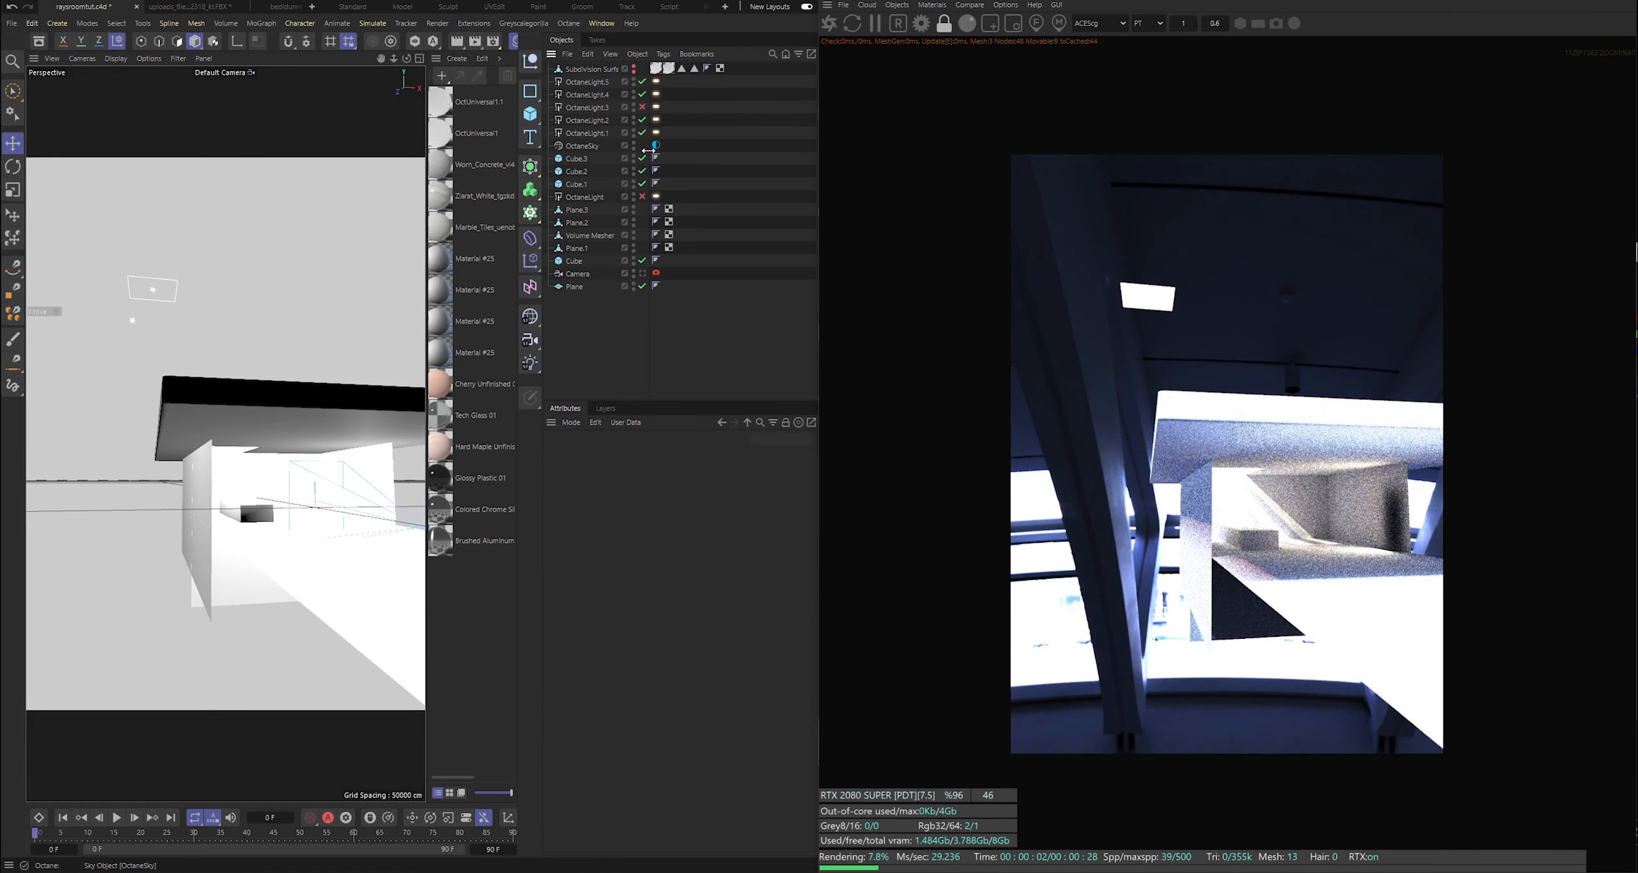
click(643, 273)
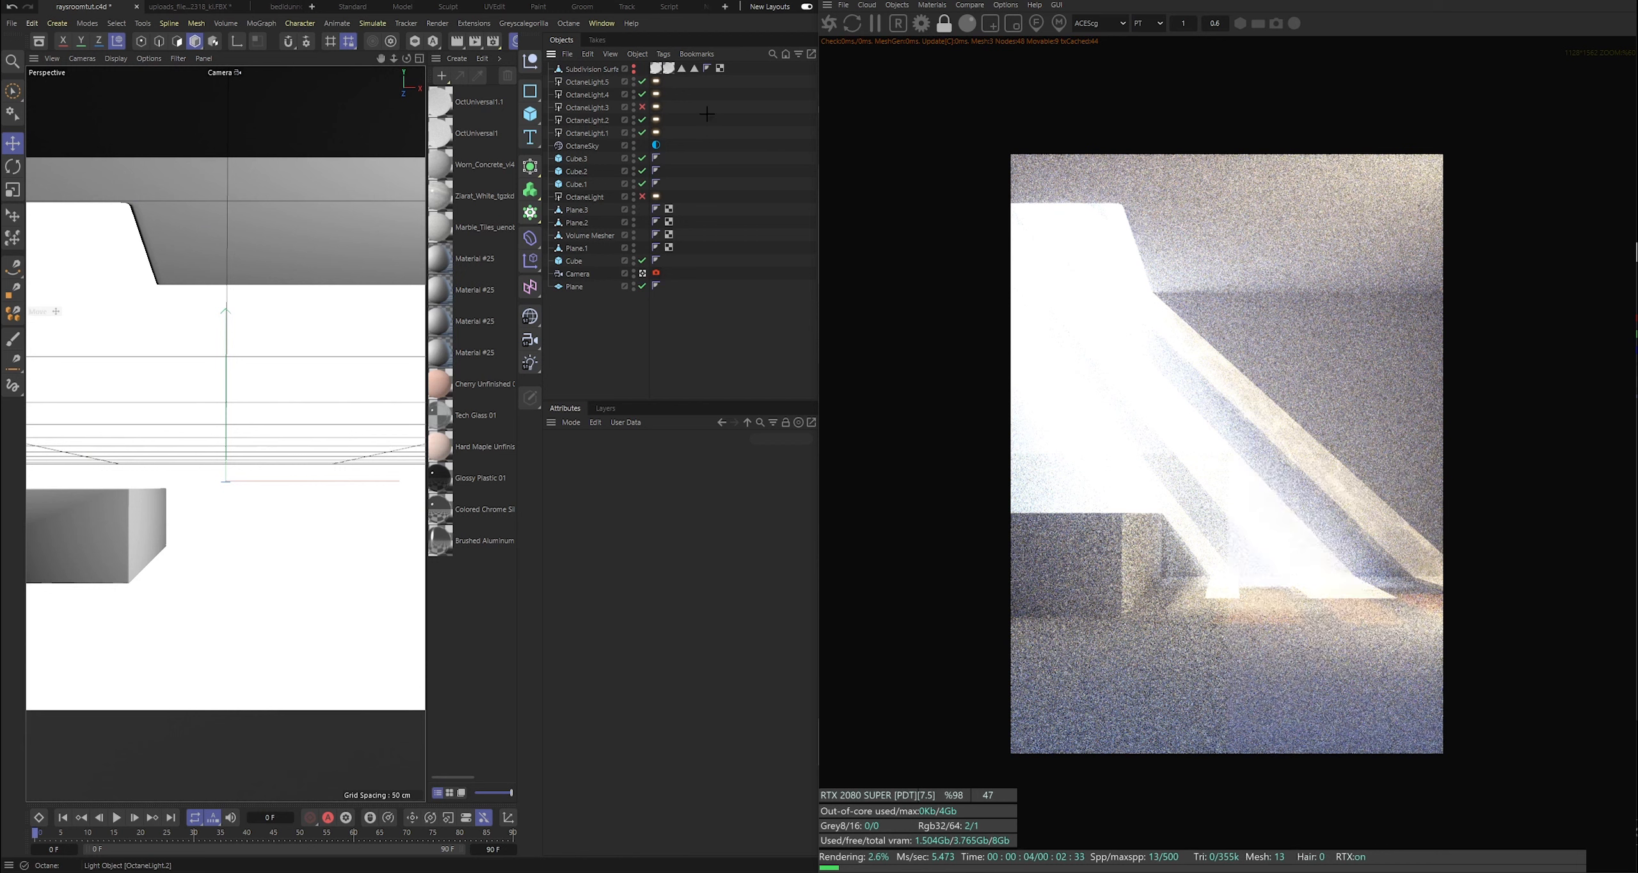
Raise the power of the OctaneSky's ImageTexture to about 1.32 and set its color space to ACEScg.
click(657, 145)
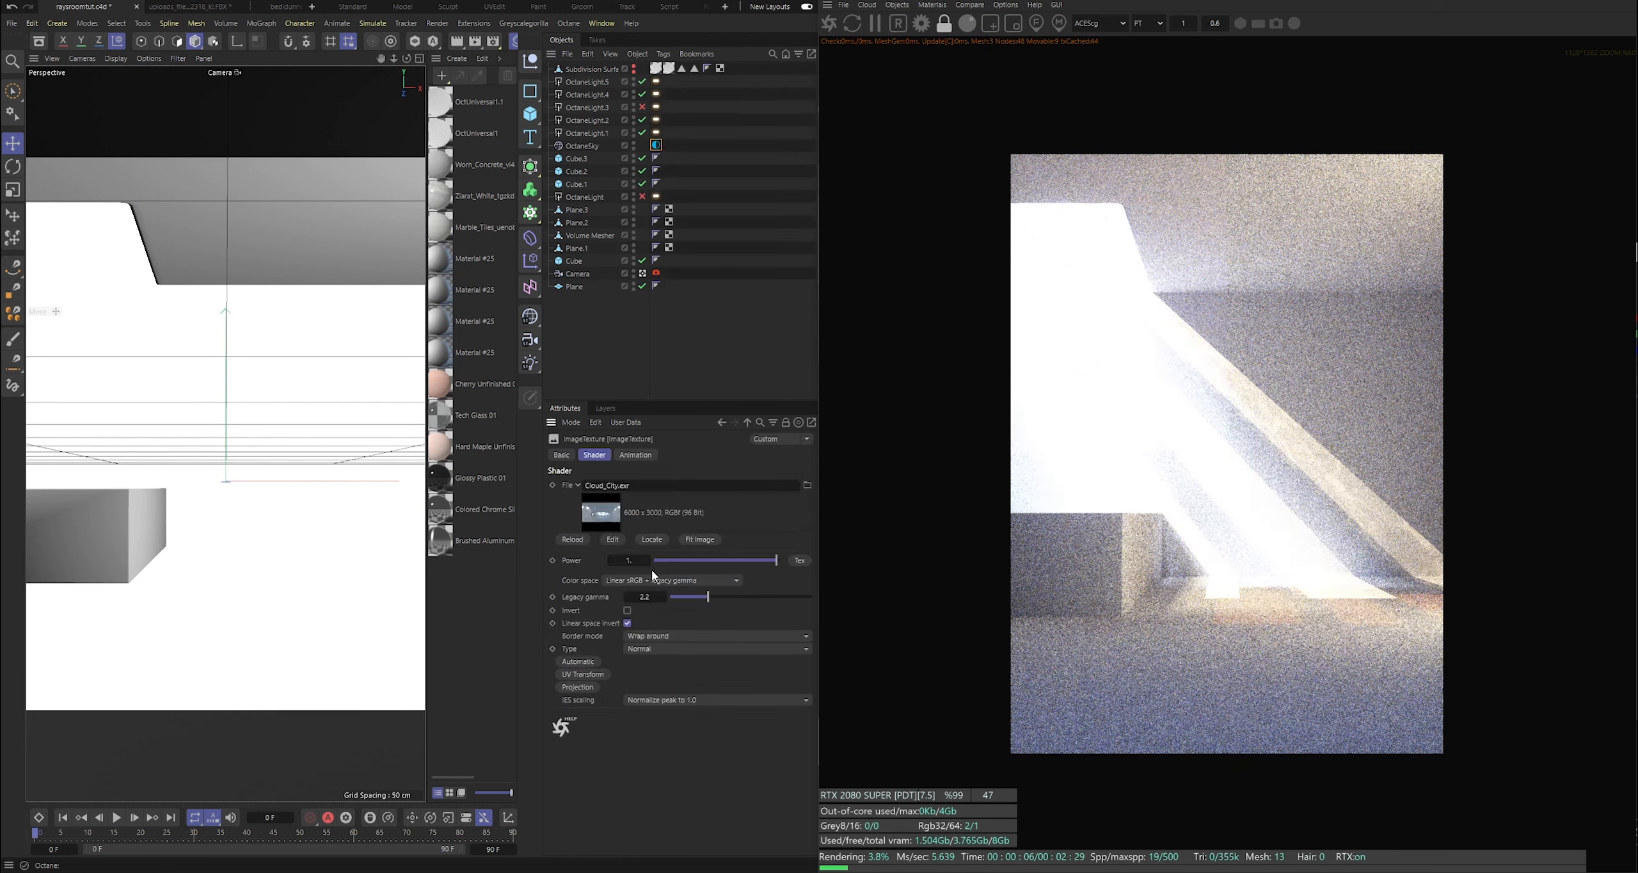
drag(692, 561, 756, 560)
click(724, 581)
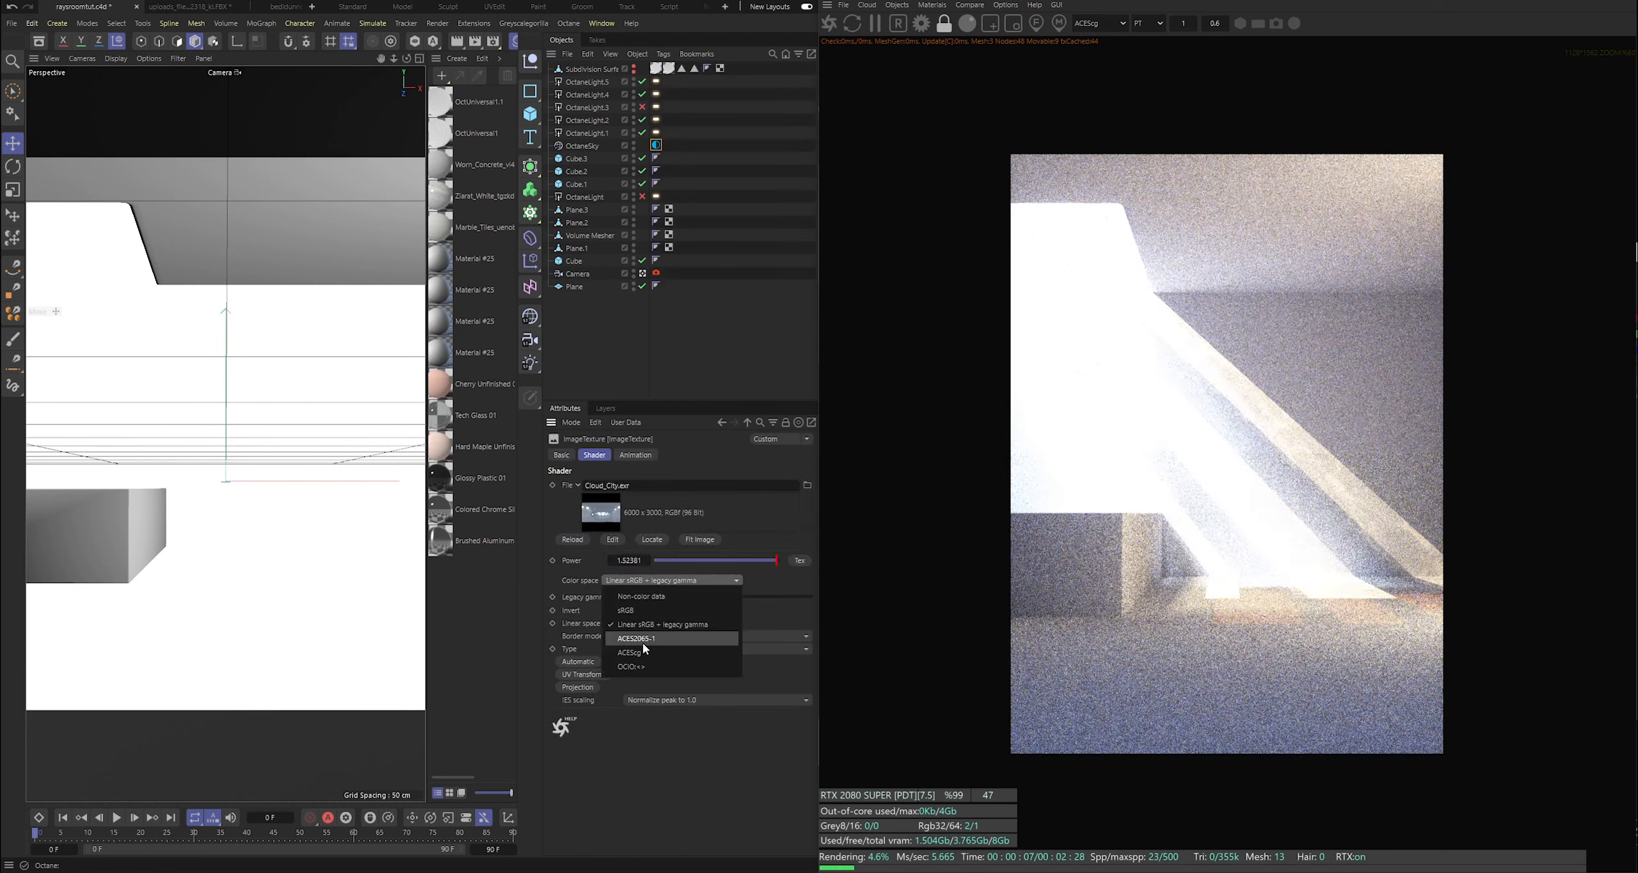
click(642, 652)
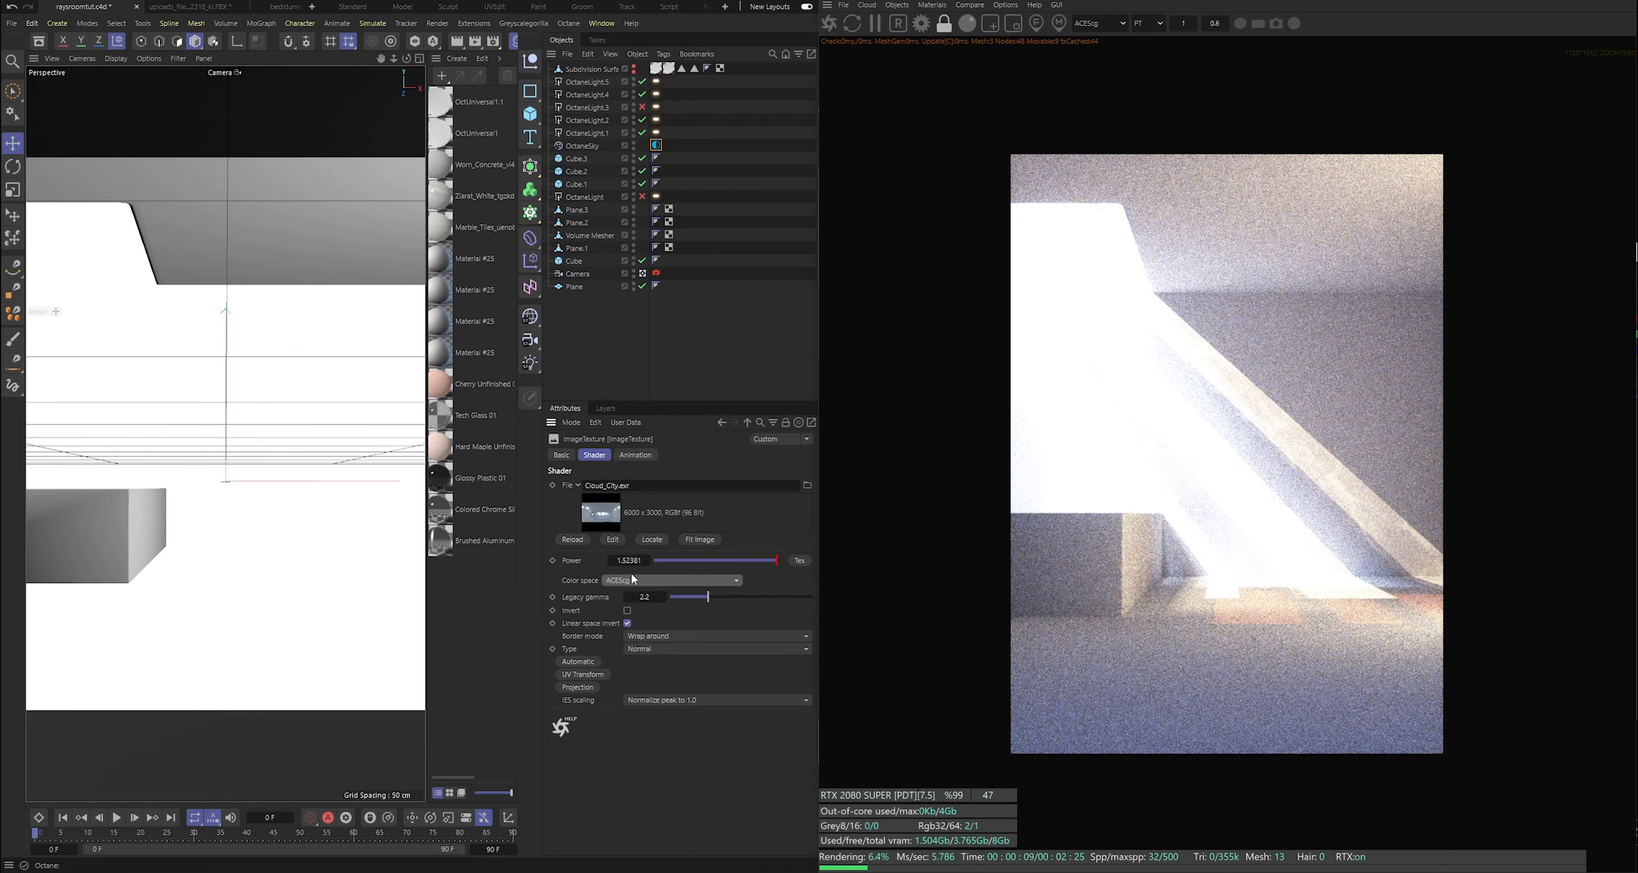
Lower the sky ImageTexture's power to about 0.34, save the project and refresh the render.
click(686, 559)
drag(692, 562, 691, 565)
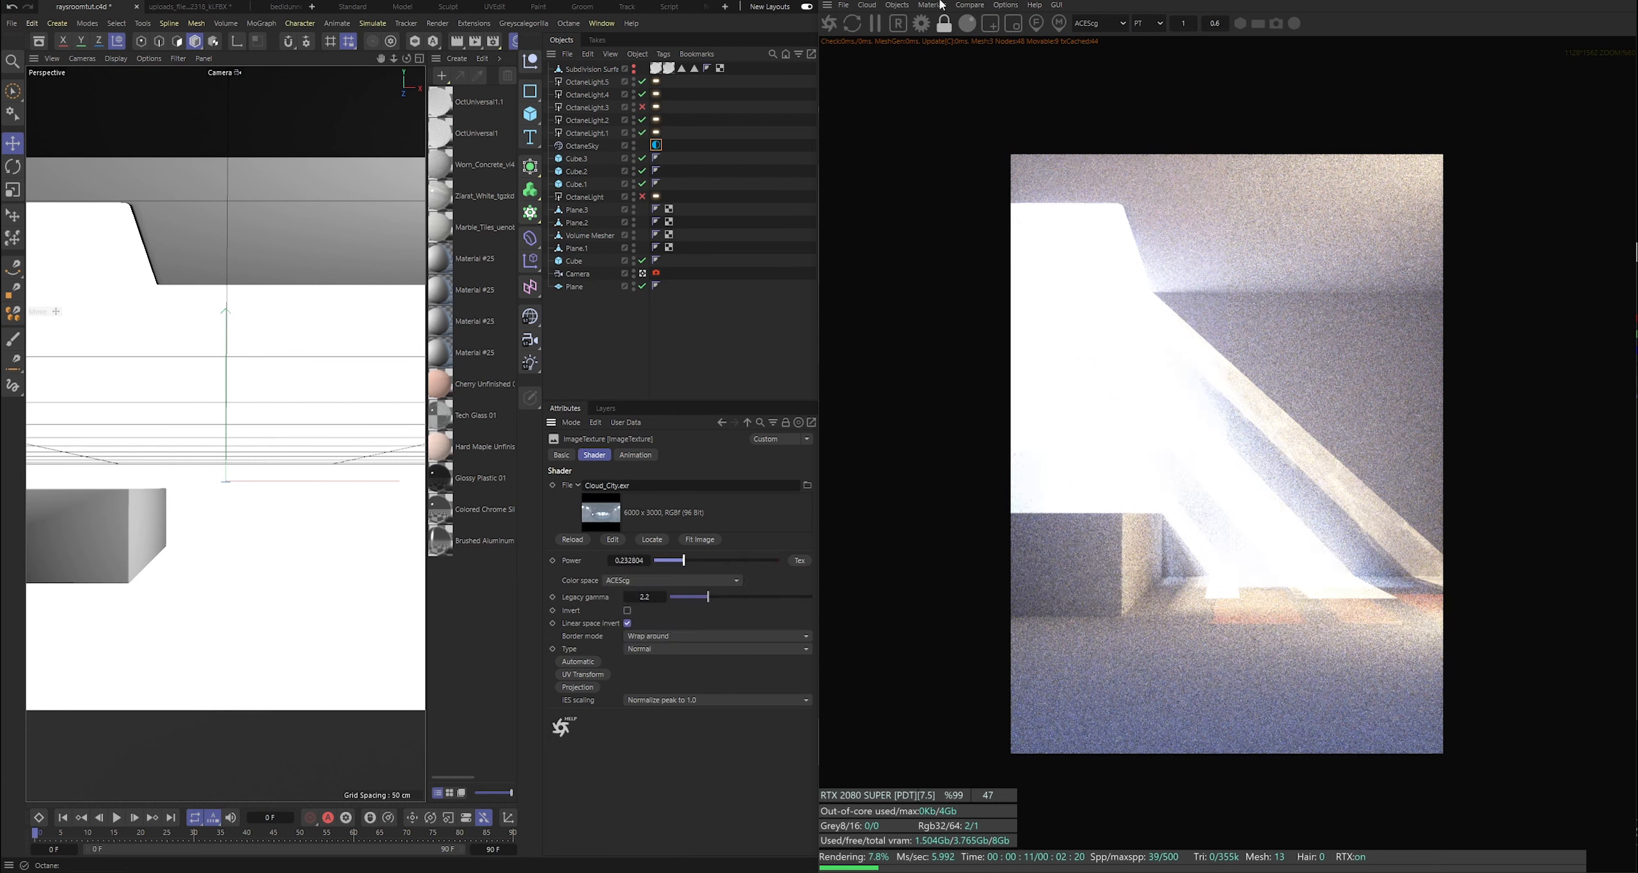
click(829, 23)
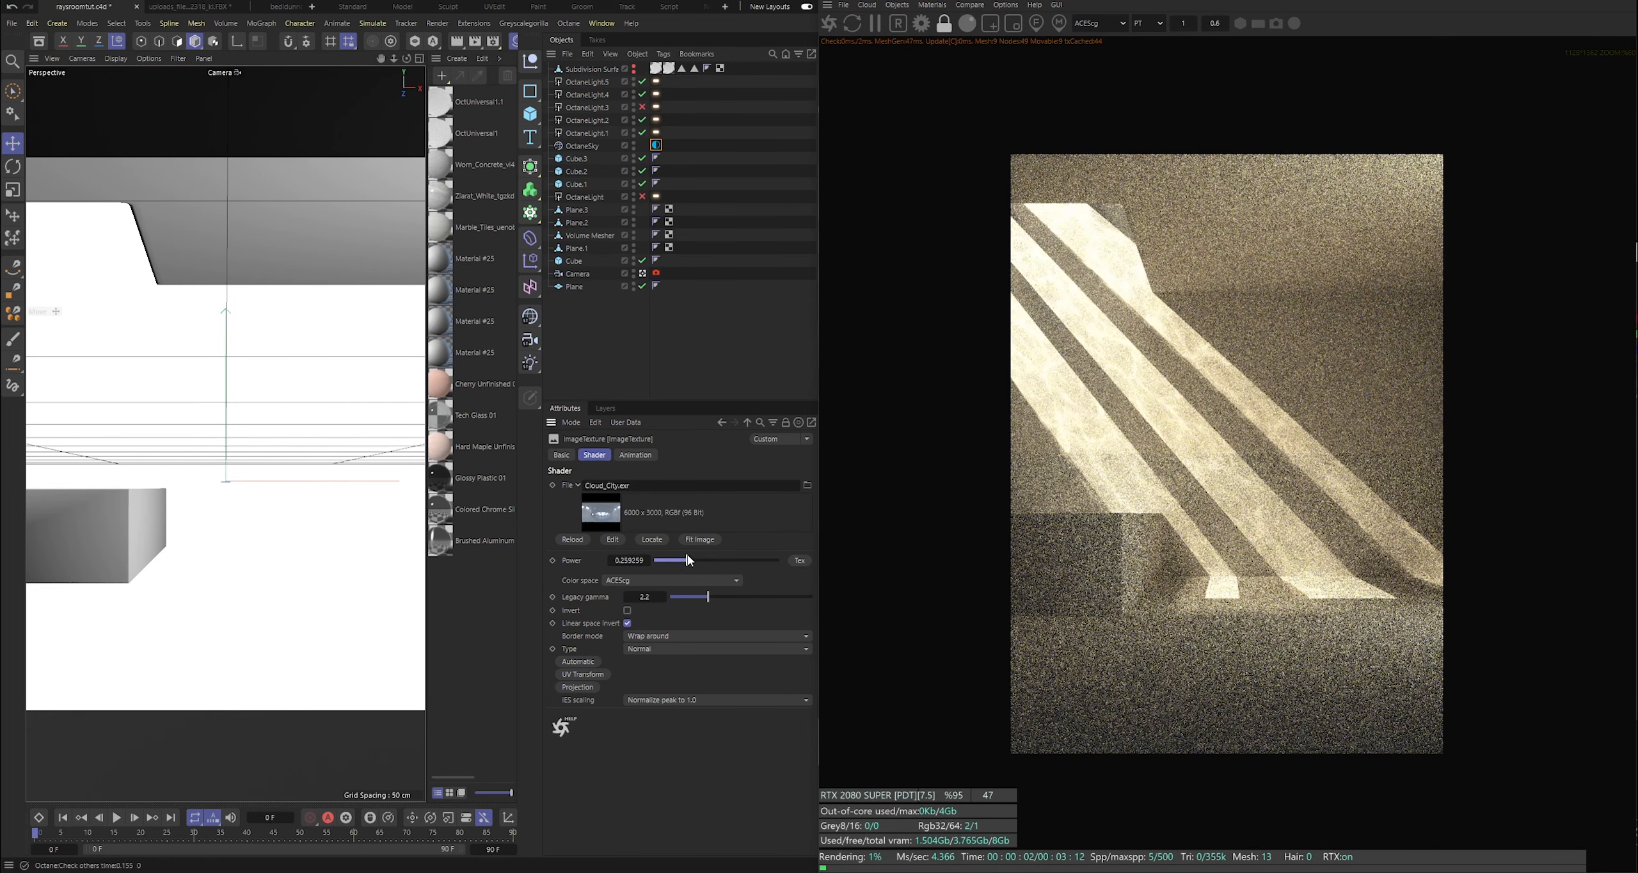
drag(684, 560, 696, 561)
key(ctrl+s)
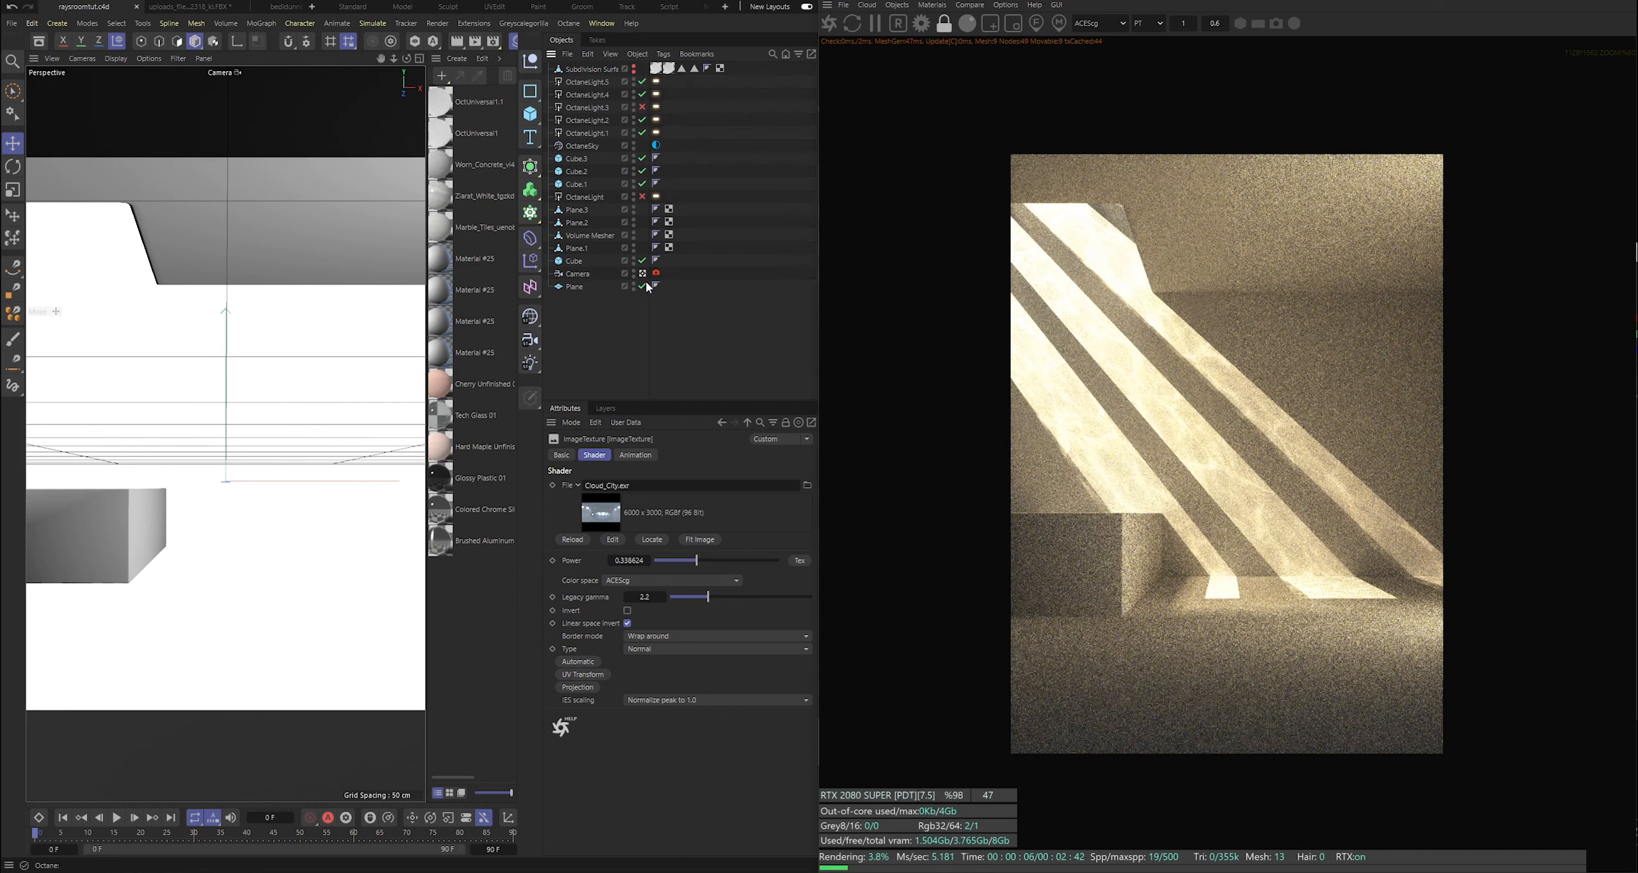
click(830, 22)
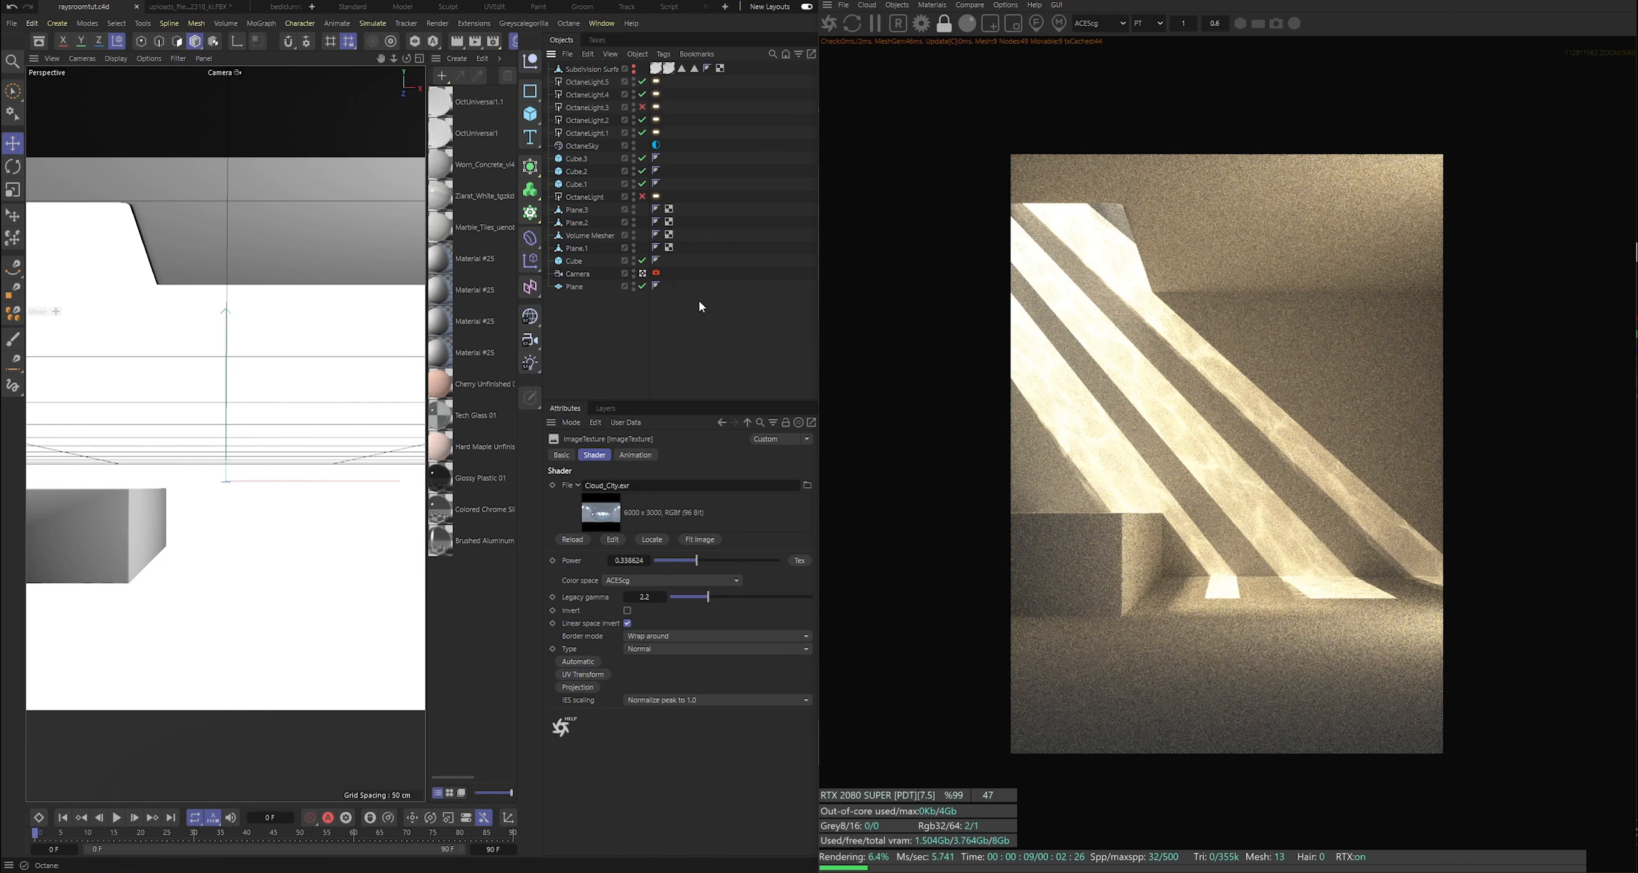
Disable OctaneLight.1, OctaneLight.2, OctaneLight.4 and OctaneLight.5 outside the Camera view, and return to the Camera to isolate the sky lighting.
click(644, 274)
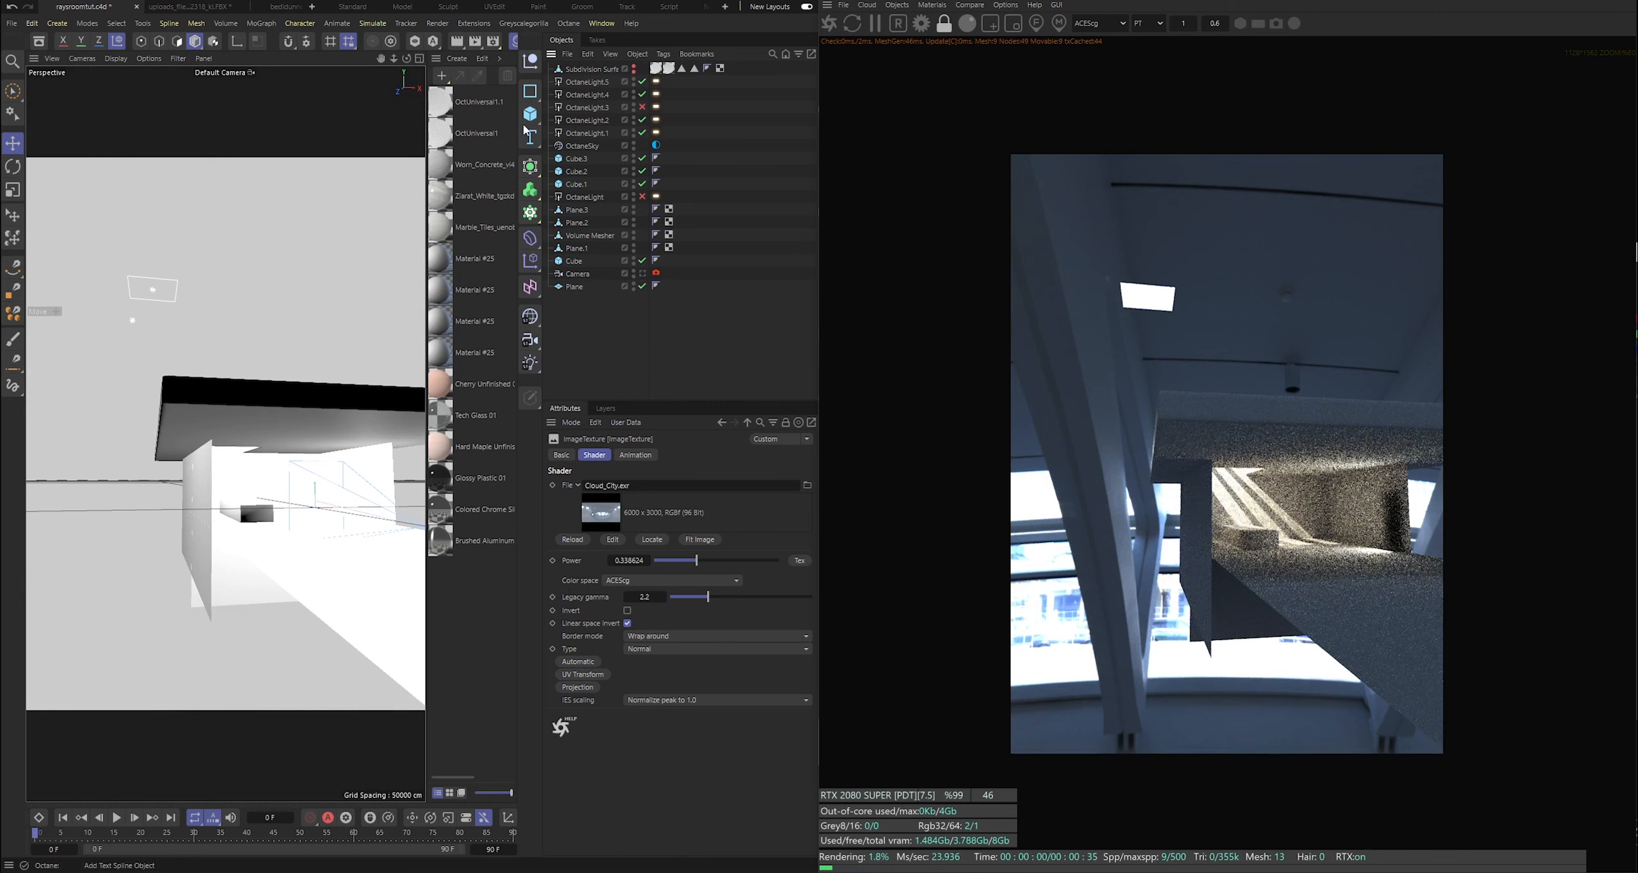
drag(407, 58, 362, 96)
drag(643, 133, 645, 122)
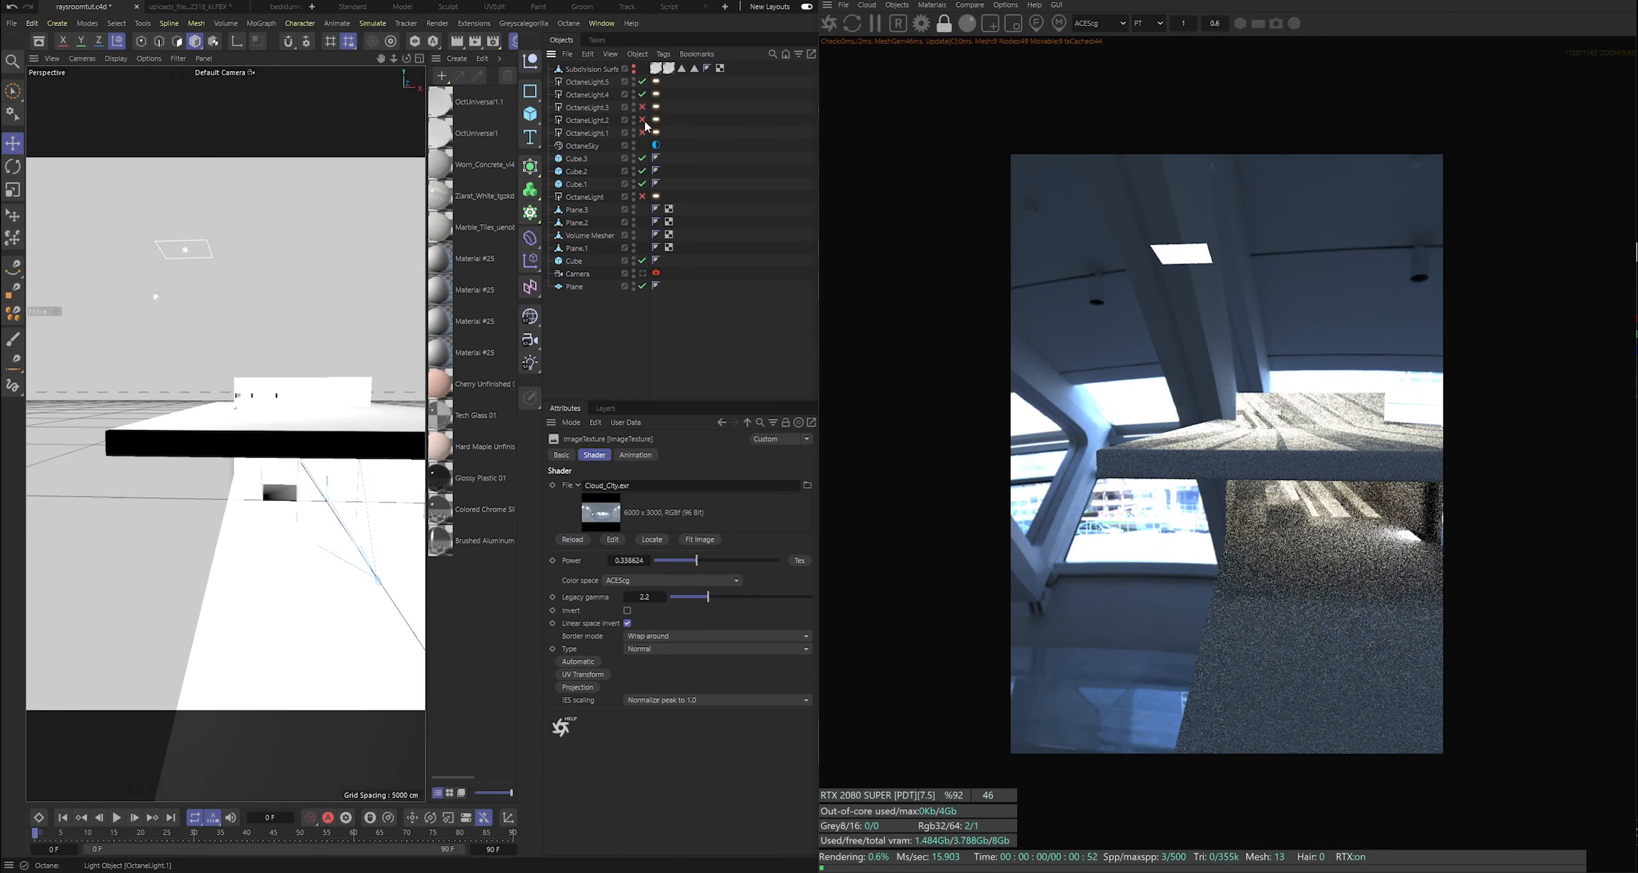
click(643, 94)
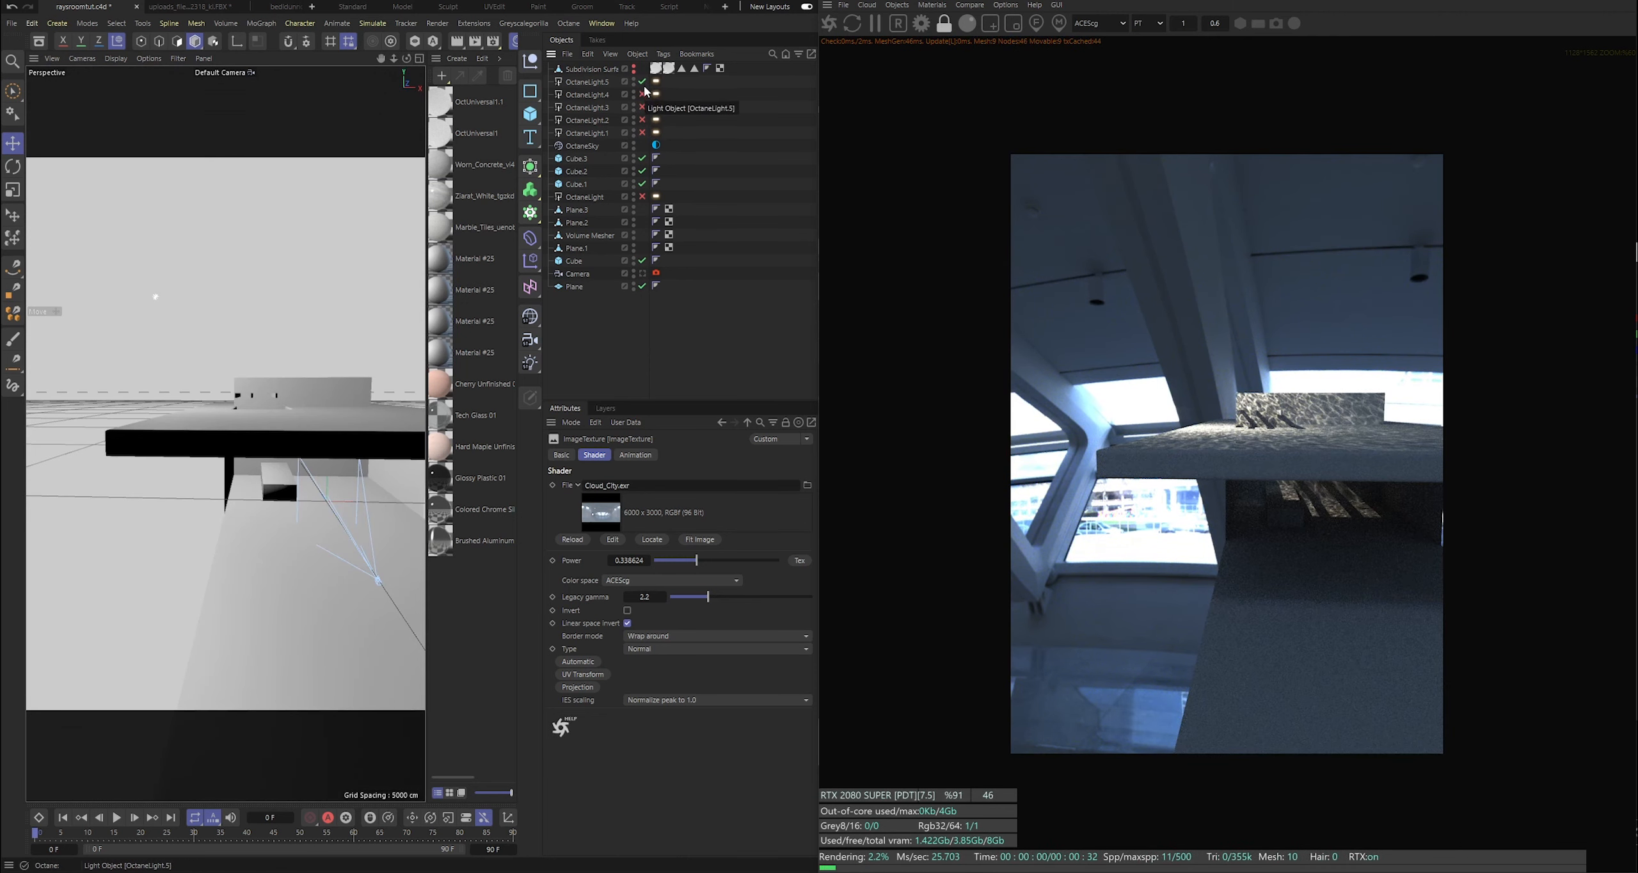
click(643, 82)
click(644, 274)
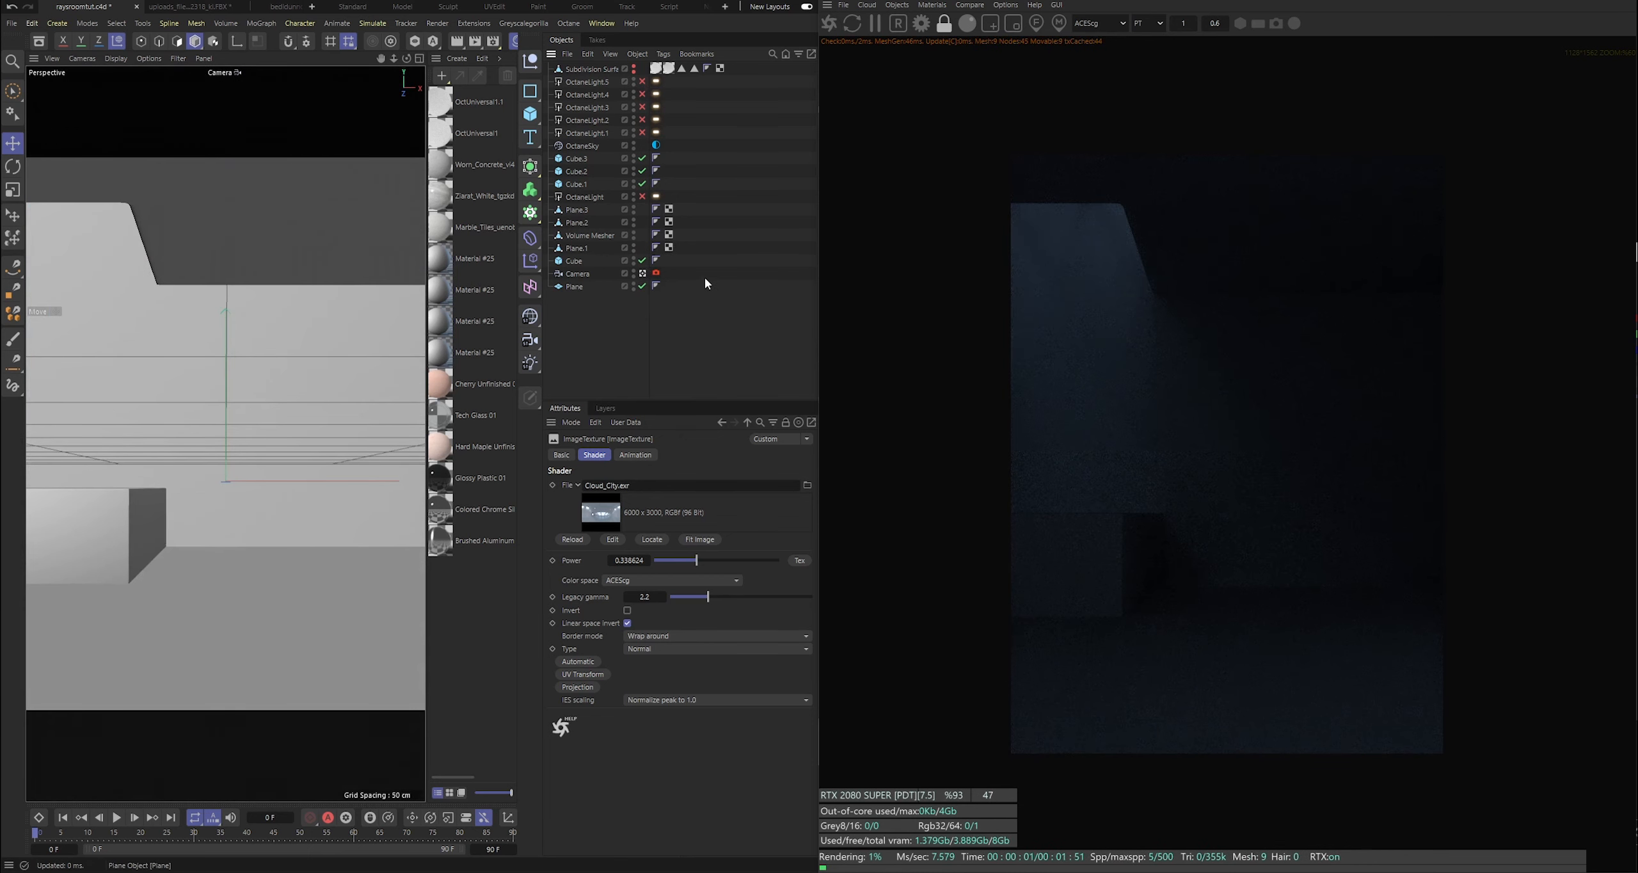
Set the power of the OctaneSky's ImageTexture to 1, refresh the render and save the project.
click(656, 145)
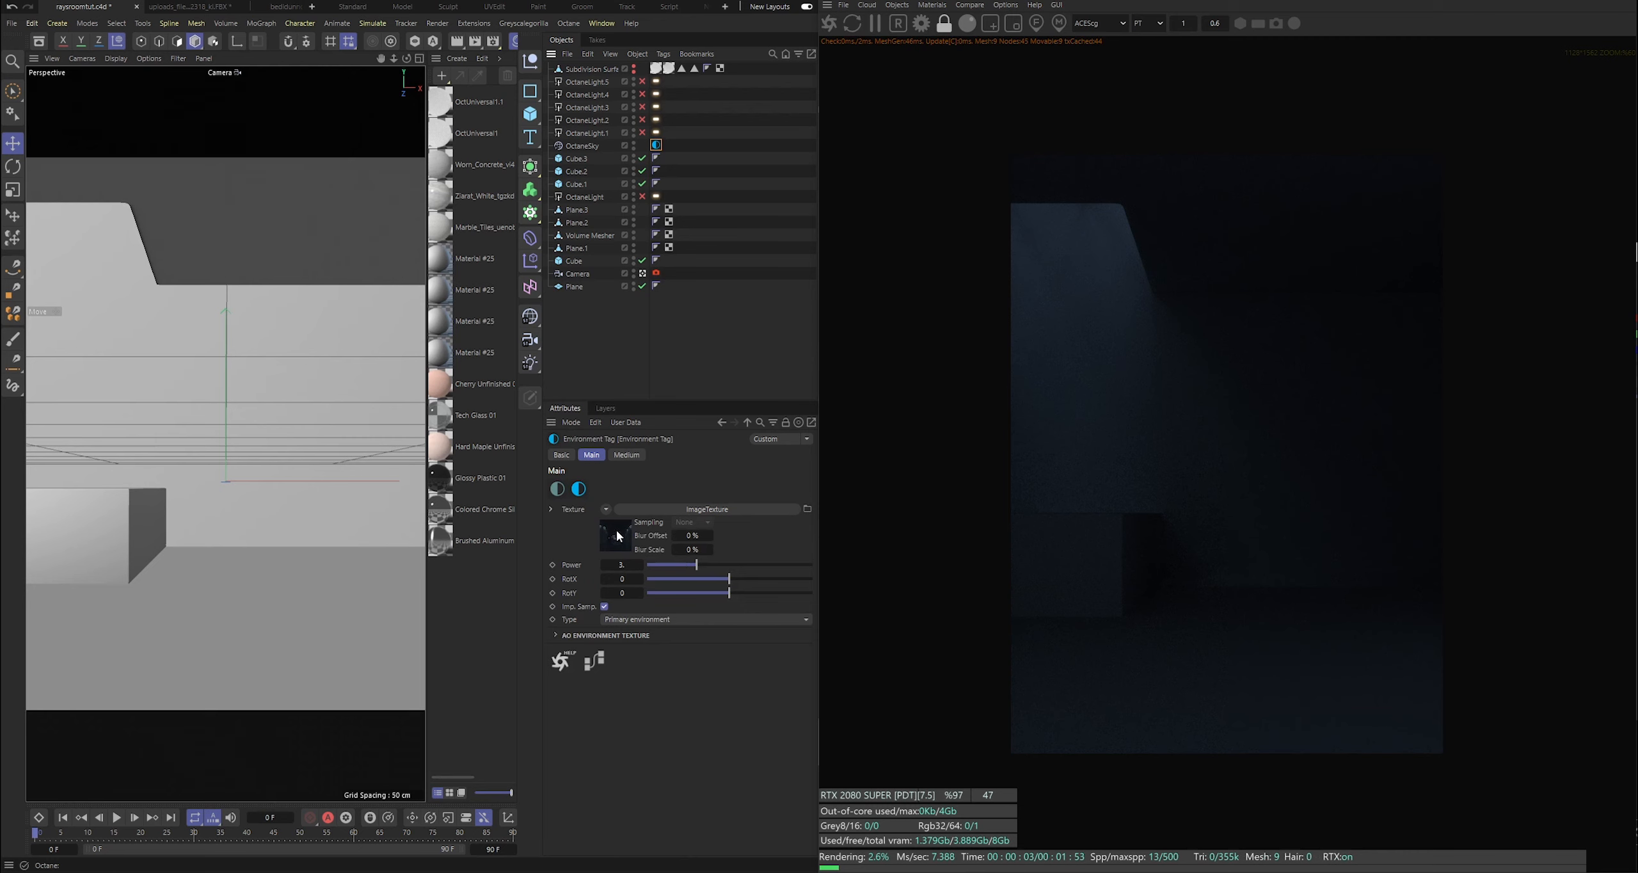
click(616, 535)
double_click(628, 560)
text(1)
key(Return)
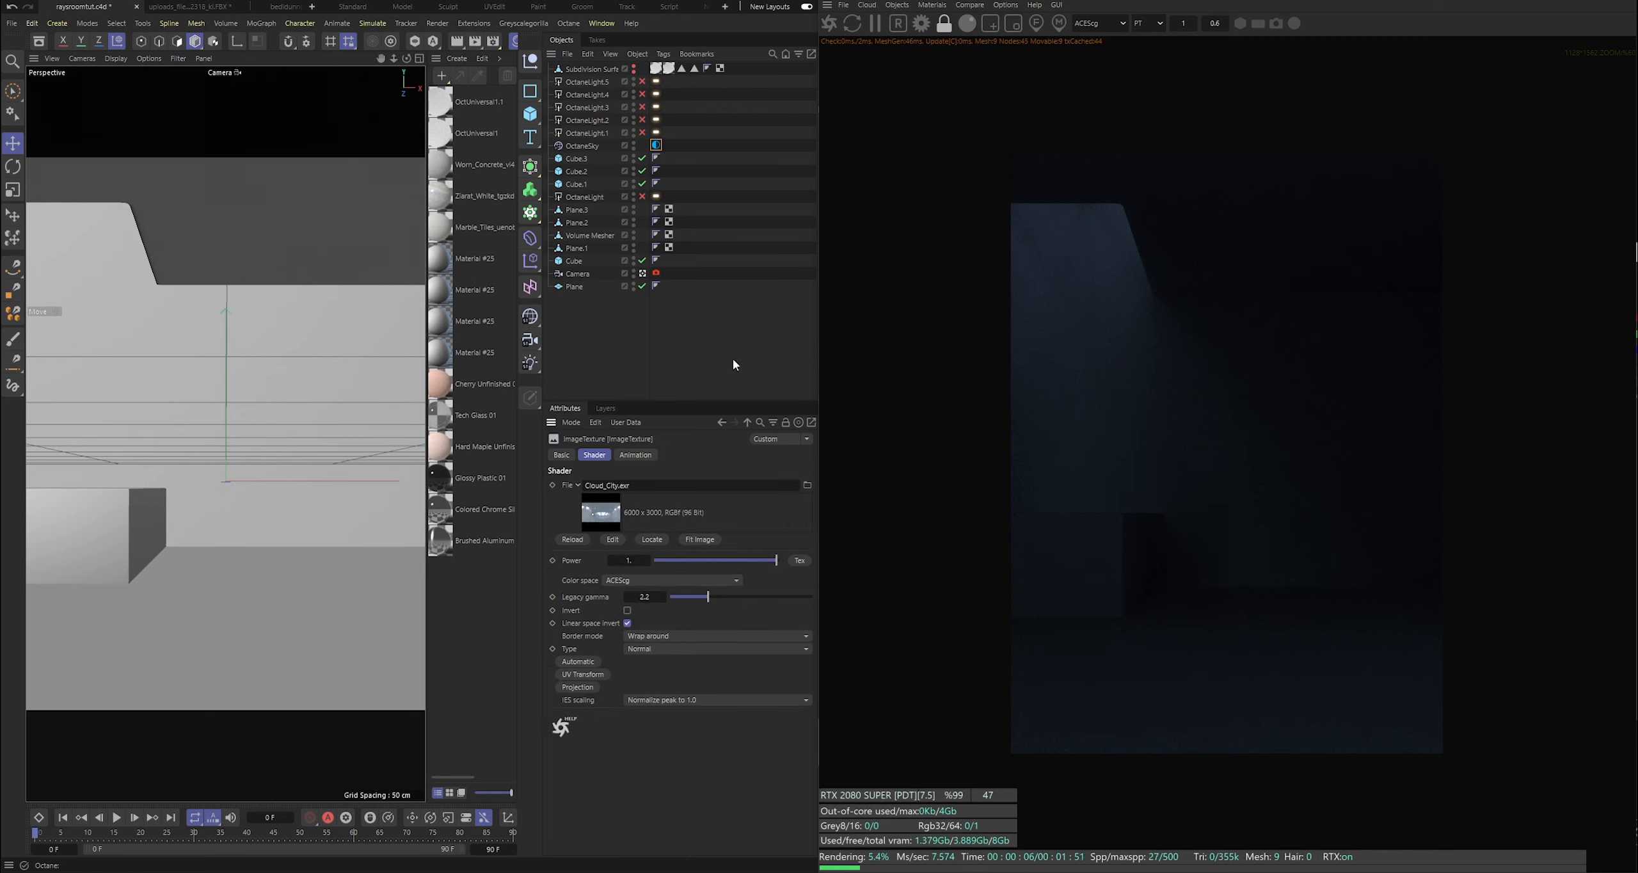
click(831, 24)
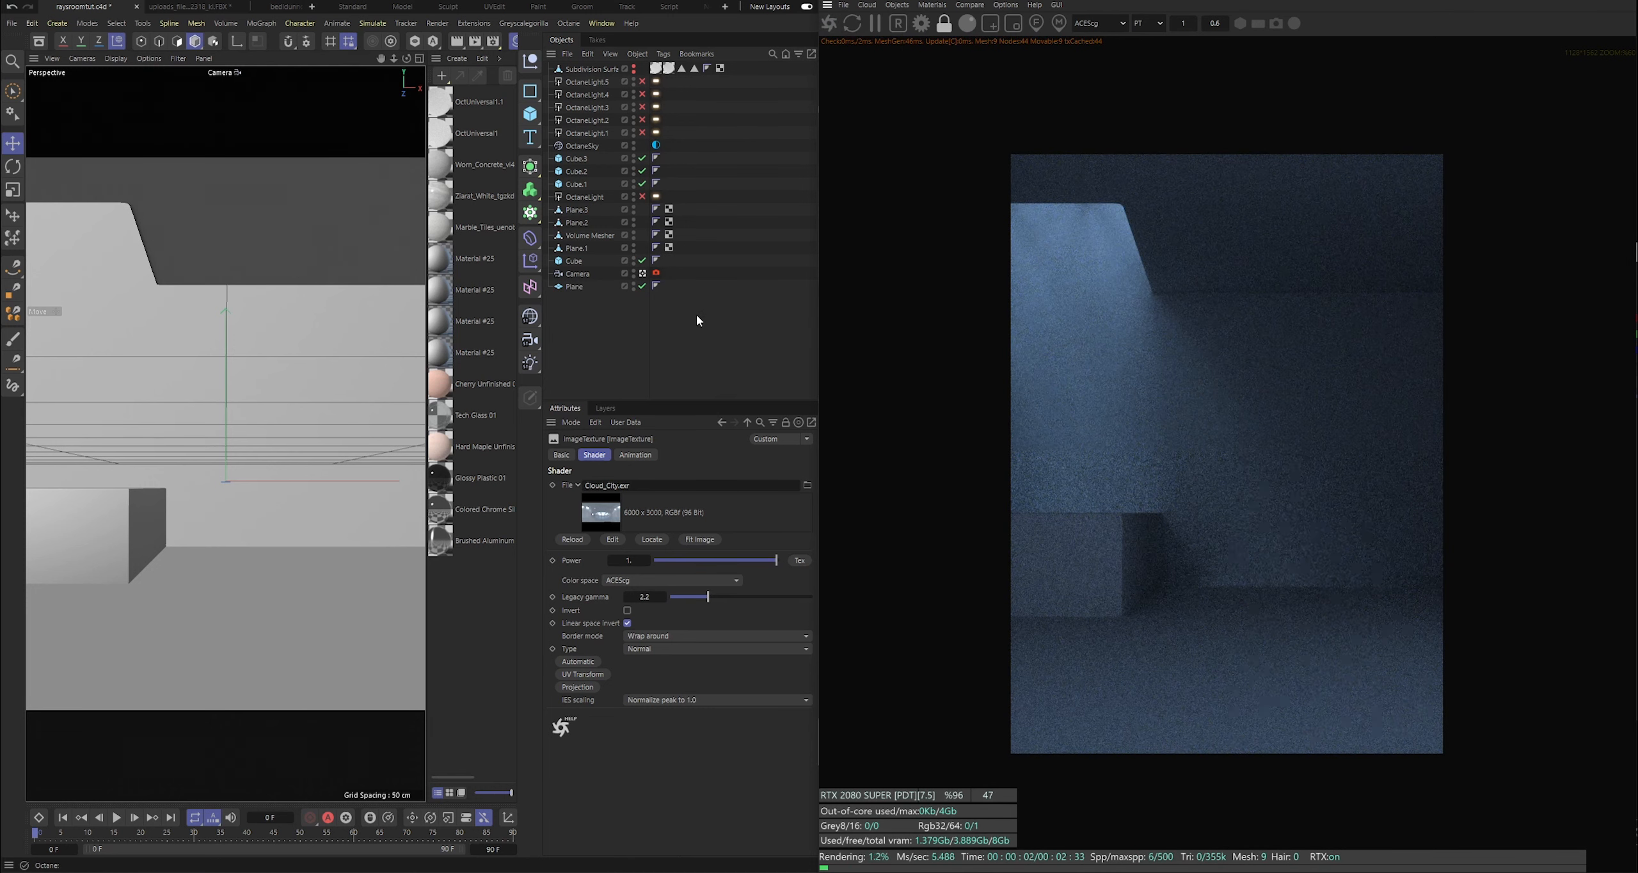
key(ctrl+s)
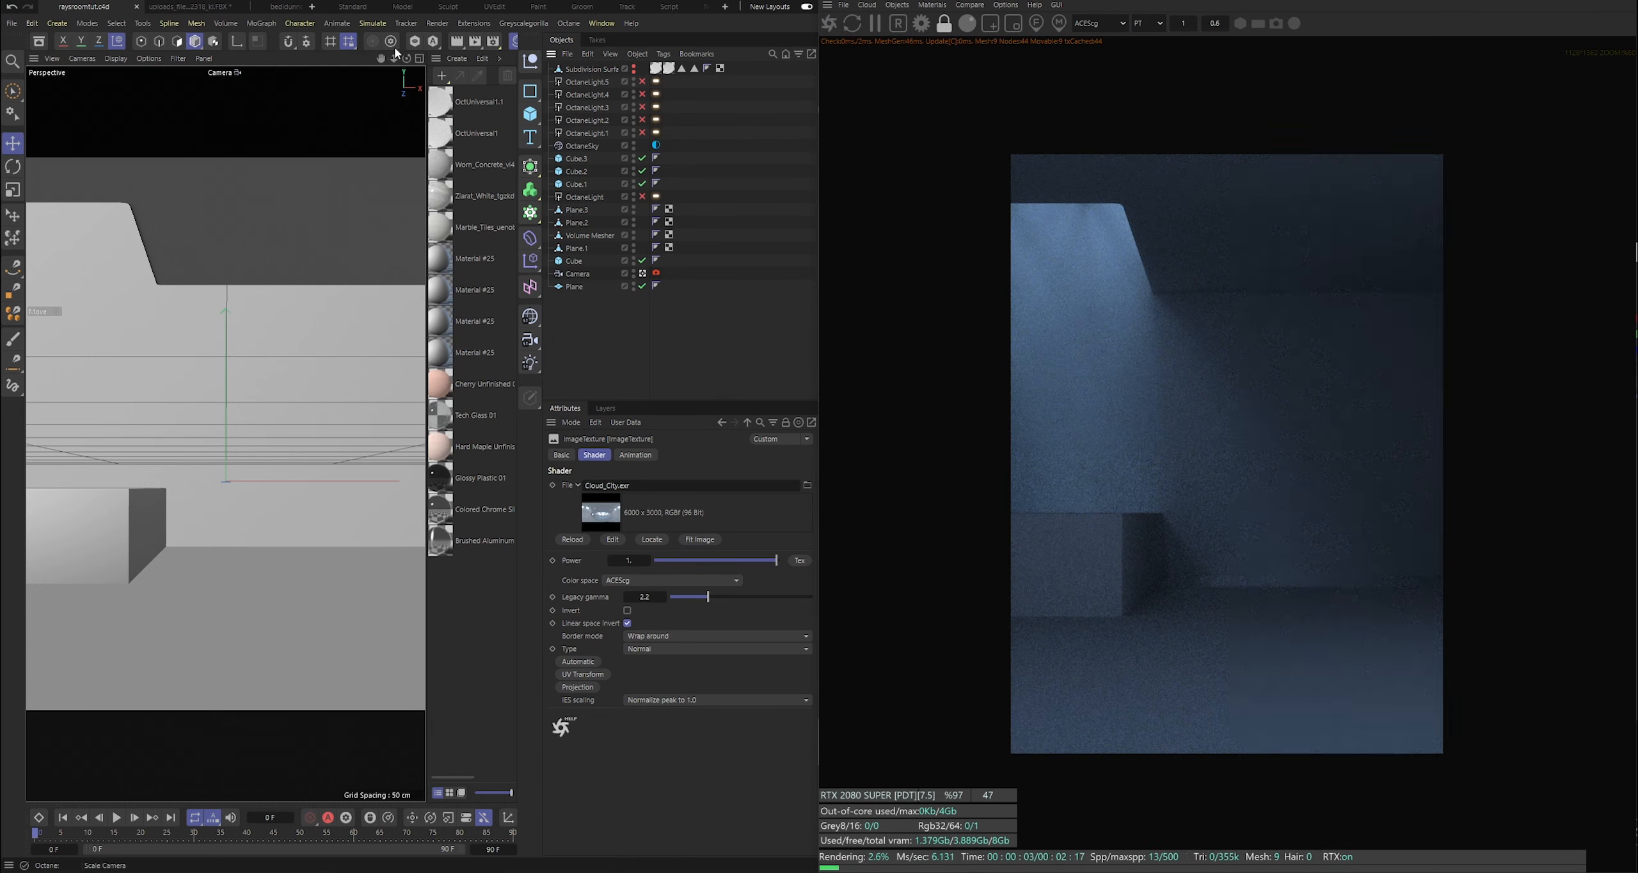
Add a new Octane area light to the scene.
click(931, 6)
mouse_move(979, 70)
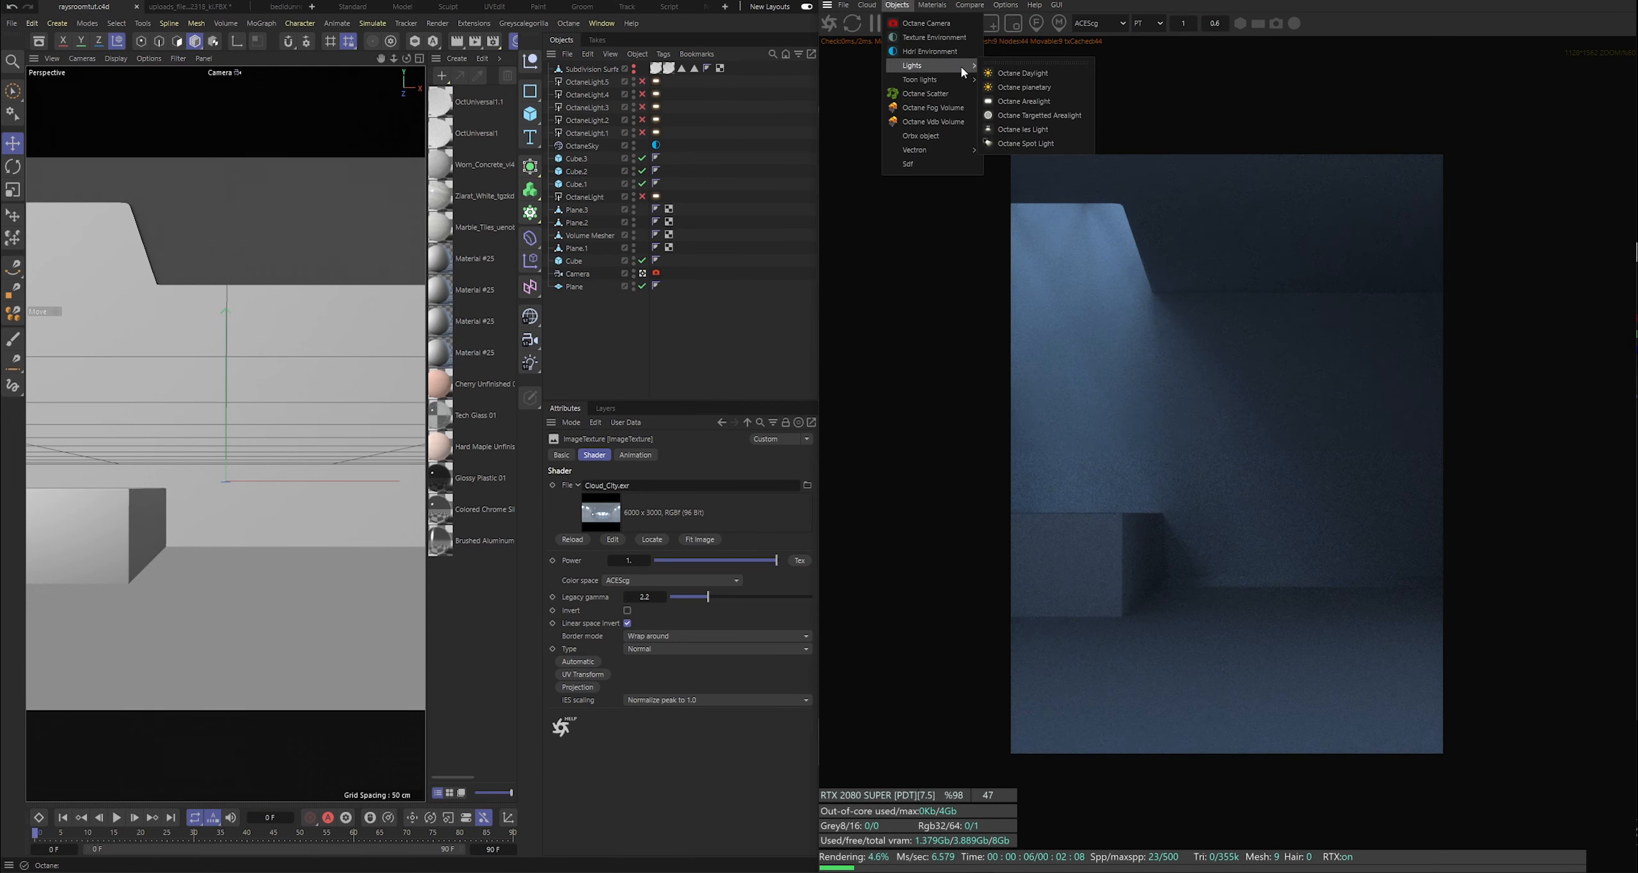
click(1024, 102)
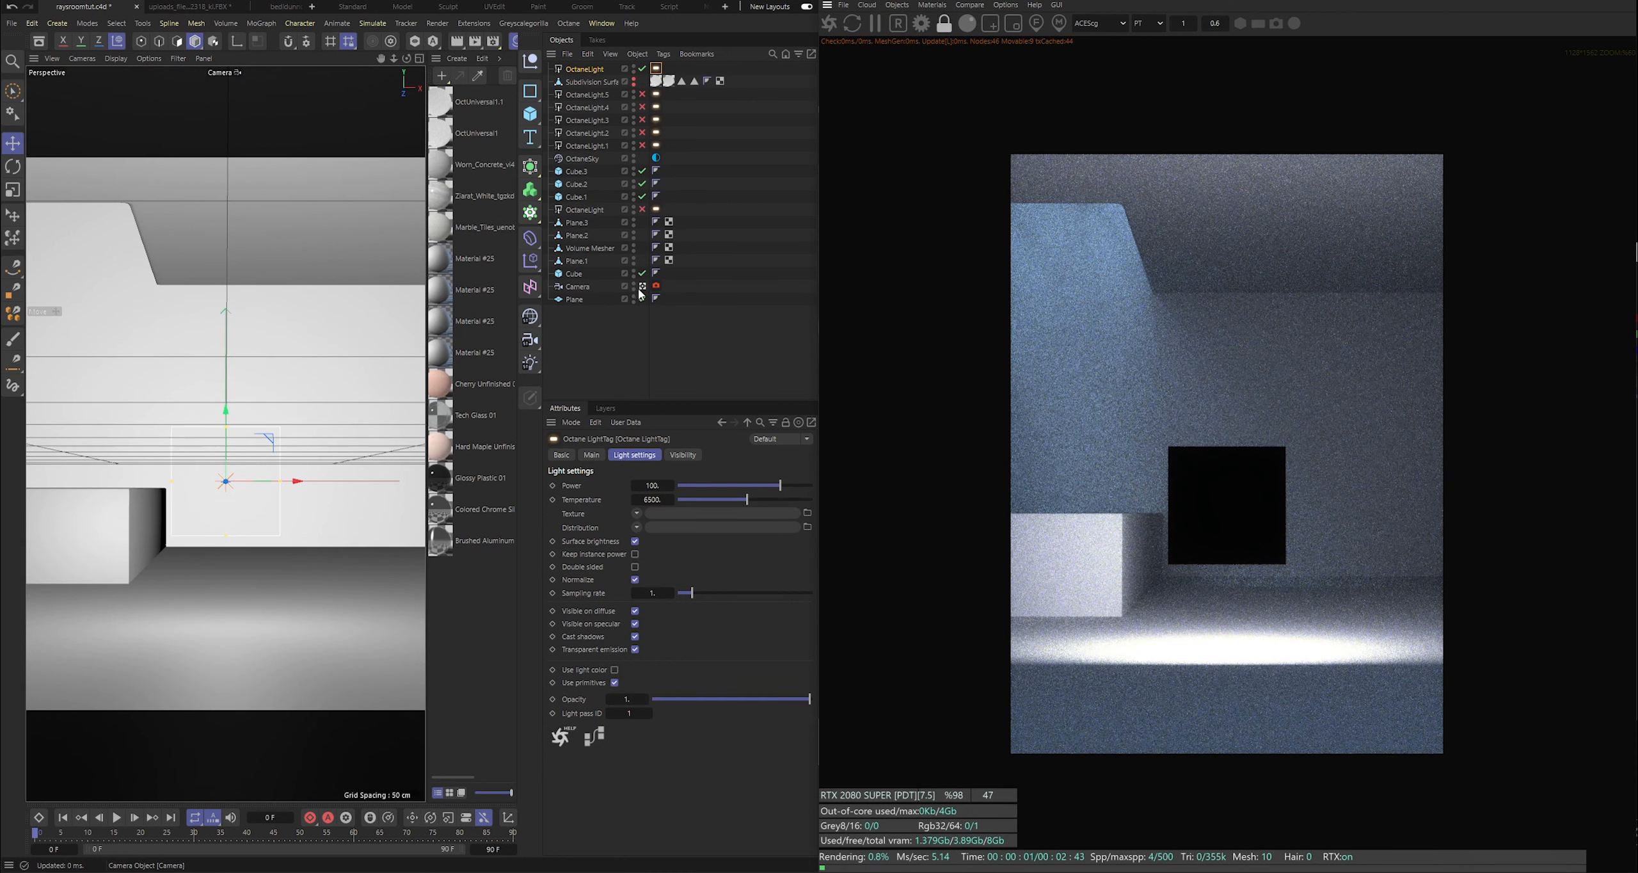
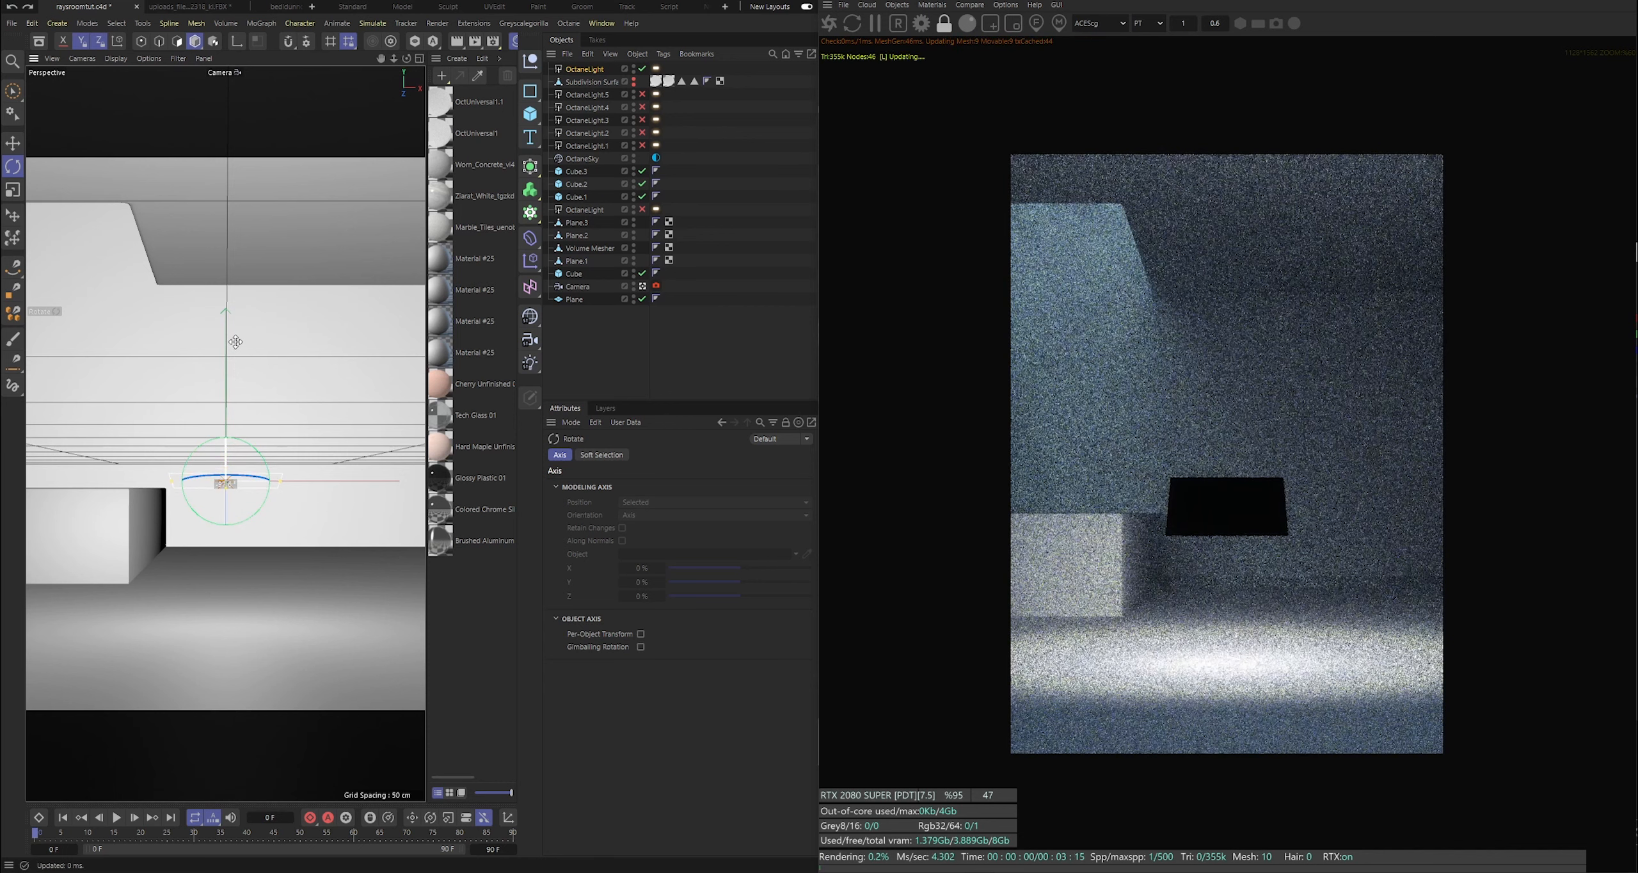
Undo the last rotation, raise the new area light above the floor, rotate it to point straight down and save the project.
key(ctrl+z)
click(13, 143)
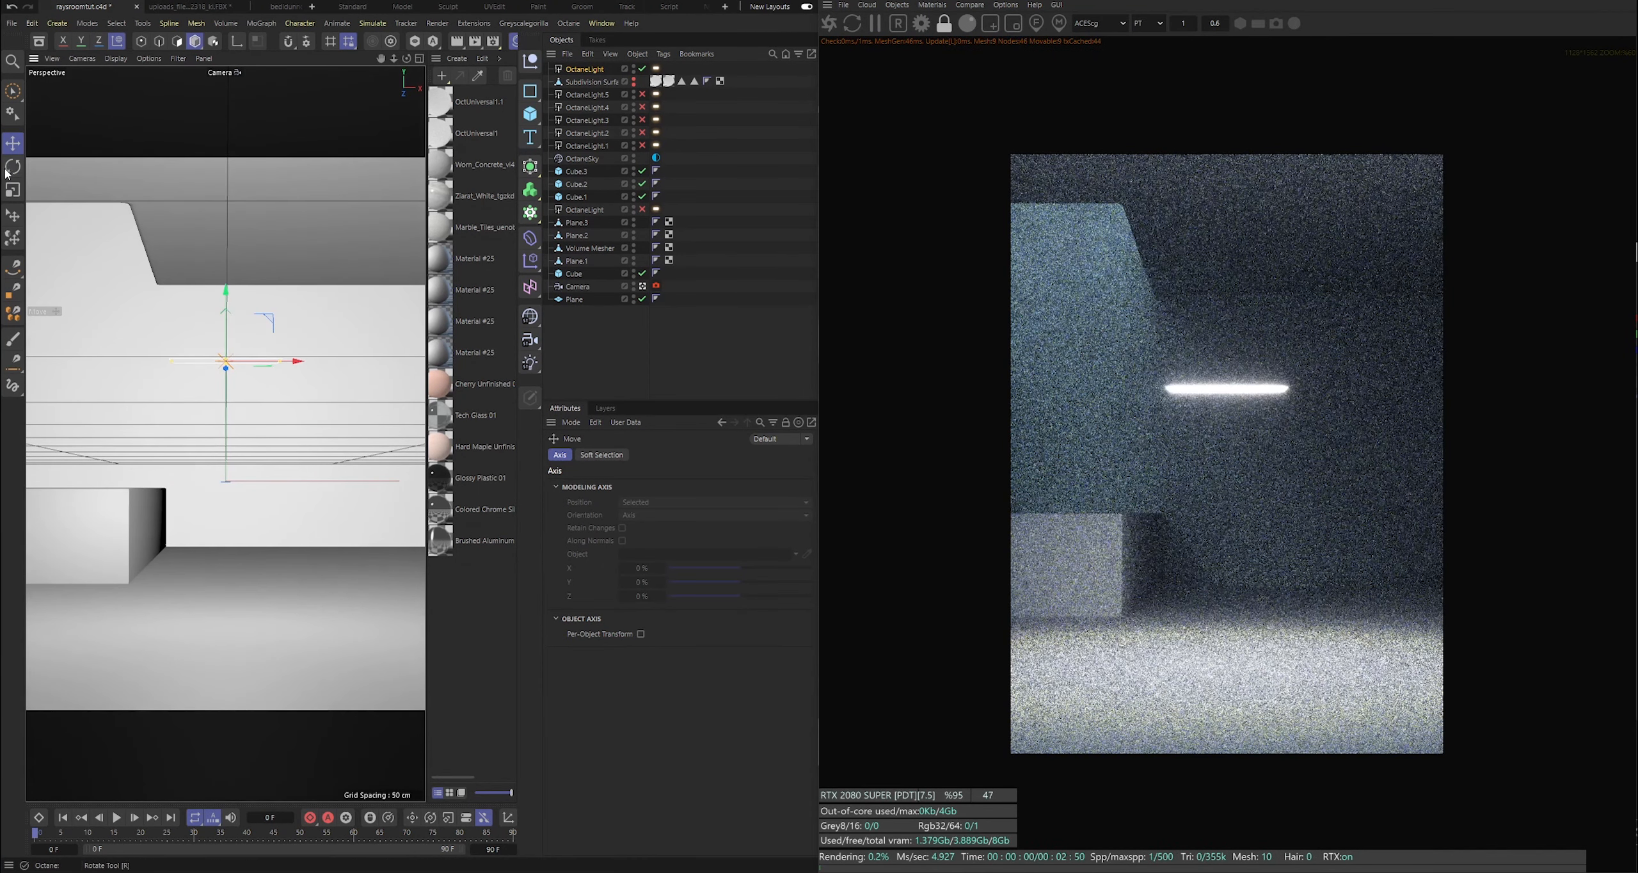
click(13, 167)
drag(226, 349, 226, 341)
click(596, 375)
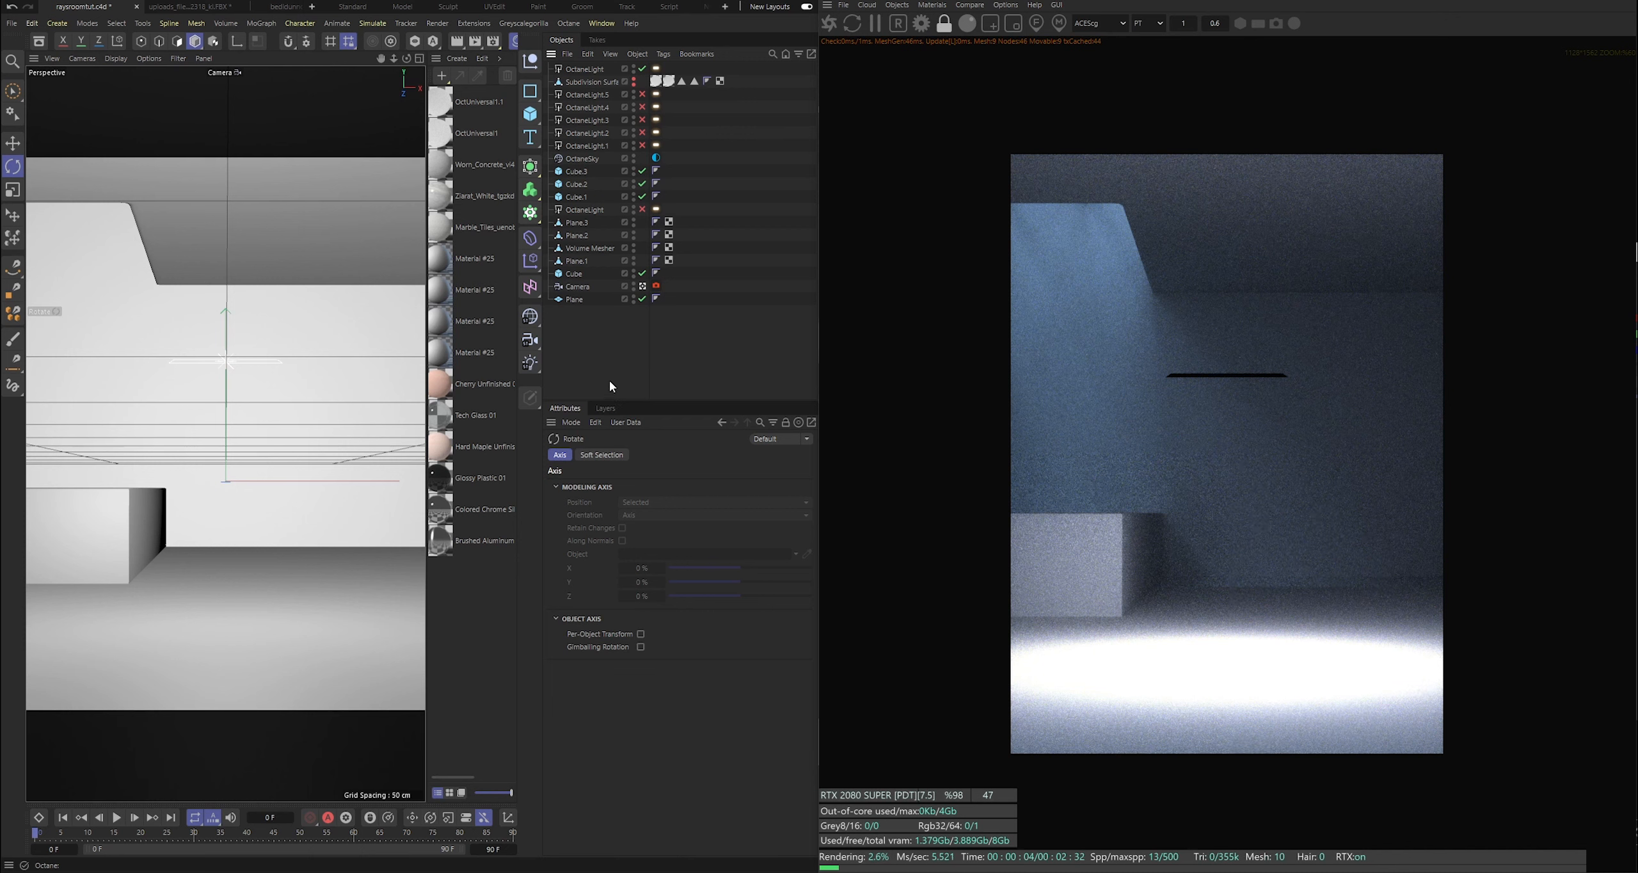
key(ctrl+s)
Turn off surface brightness in the new light's tag and assign an ImageTexture as its distribution.
click(656, 69)
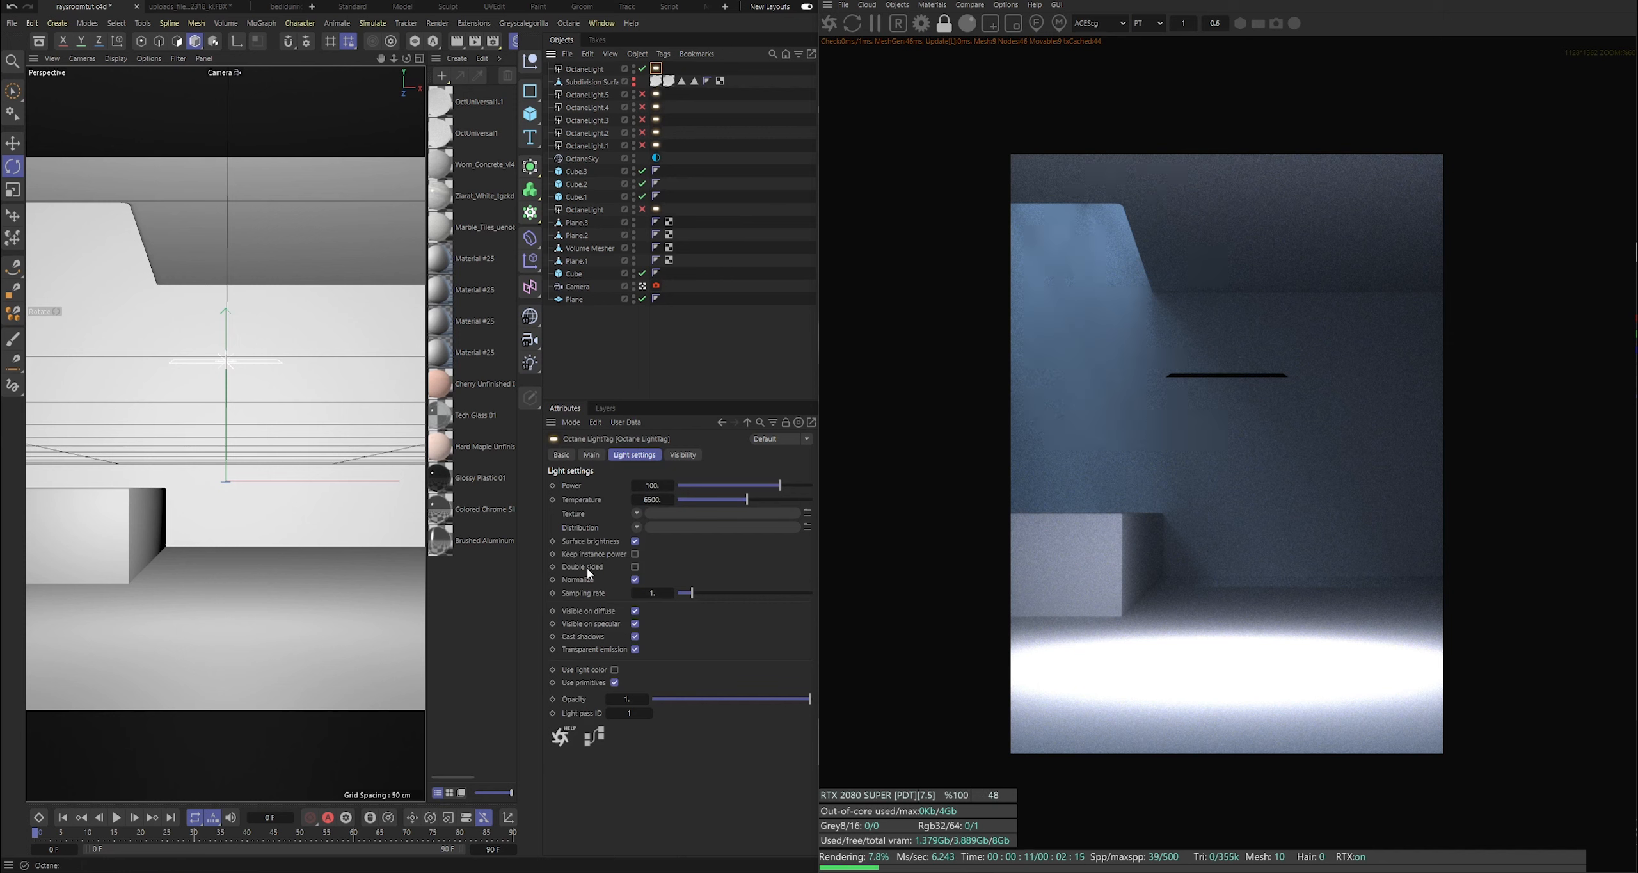
click(635, 542)
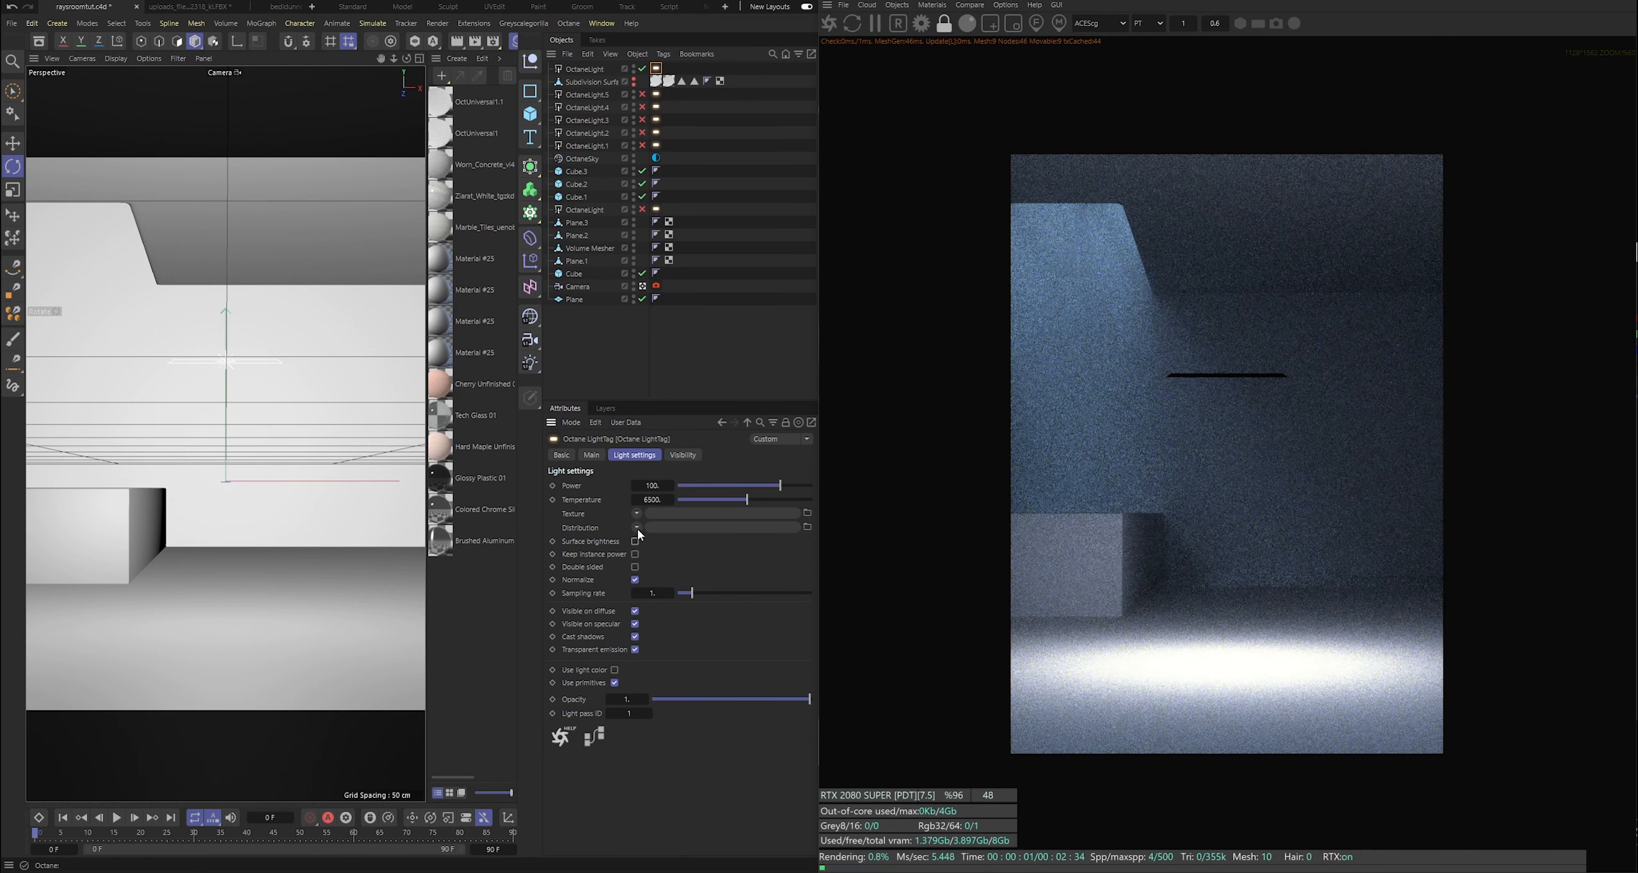
click(637, 528)
mouse_move(696, 417)
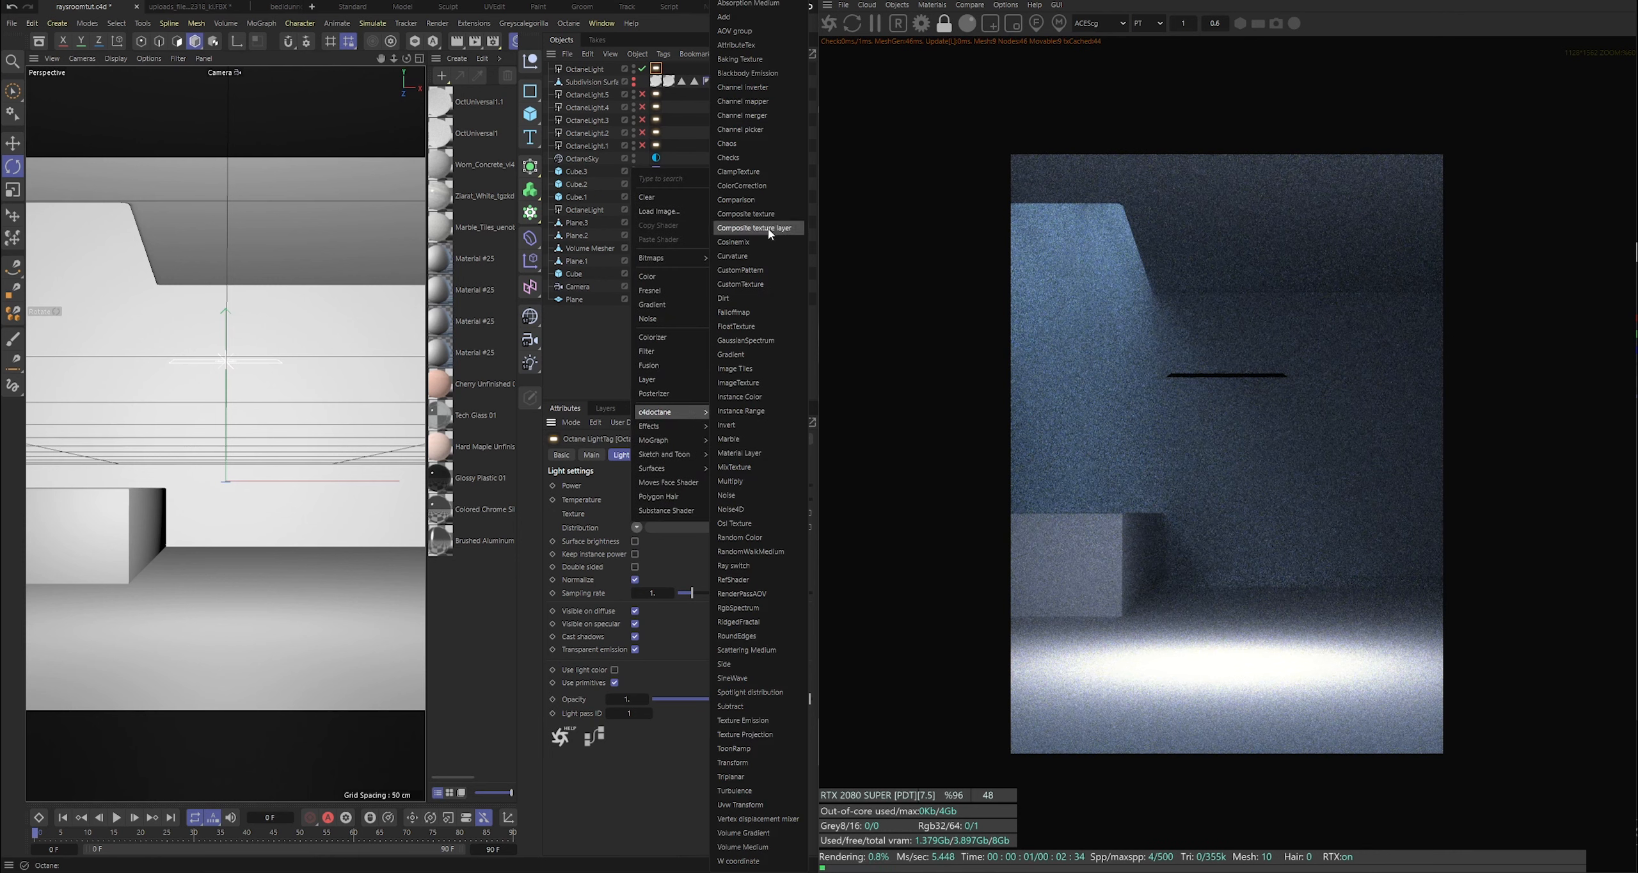
click(757, 382)
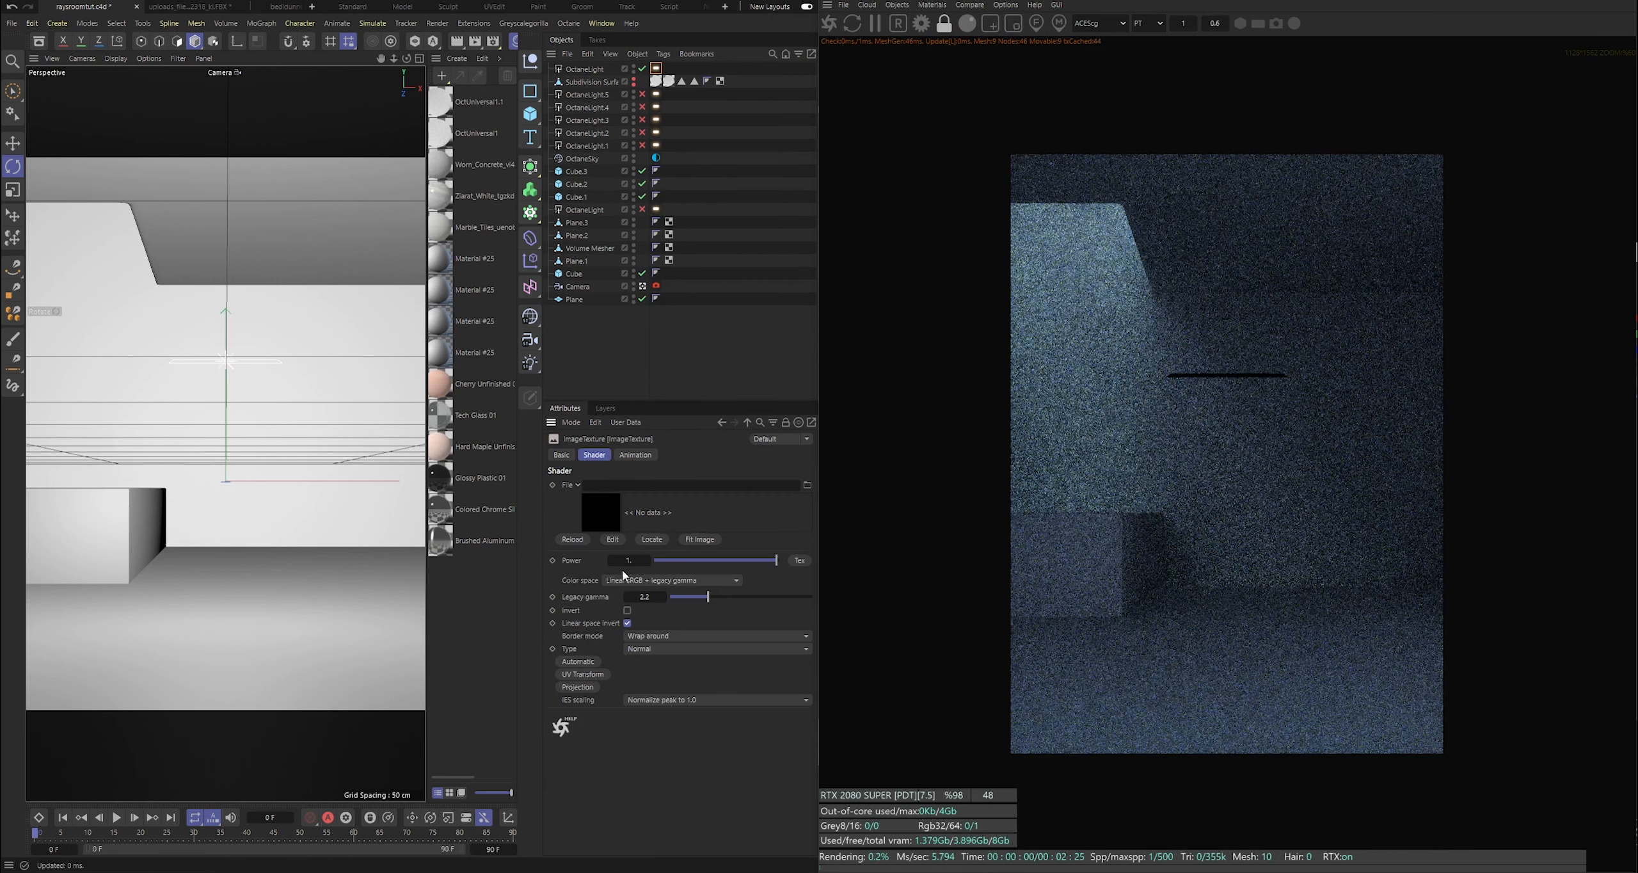
click(637, 521)
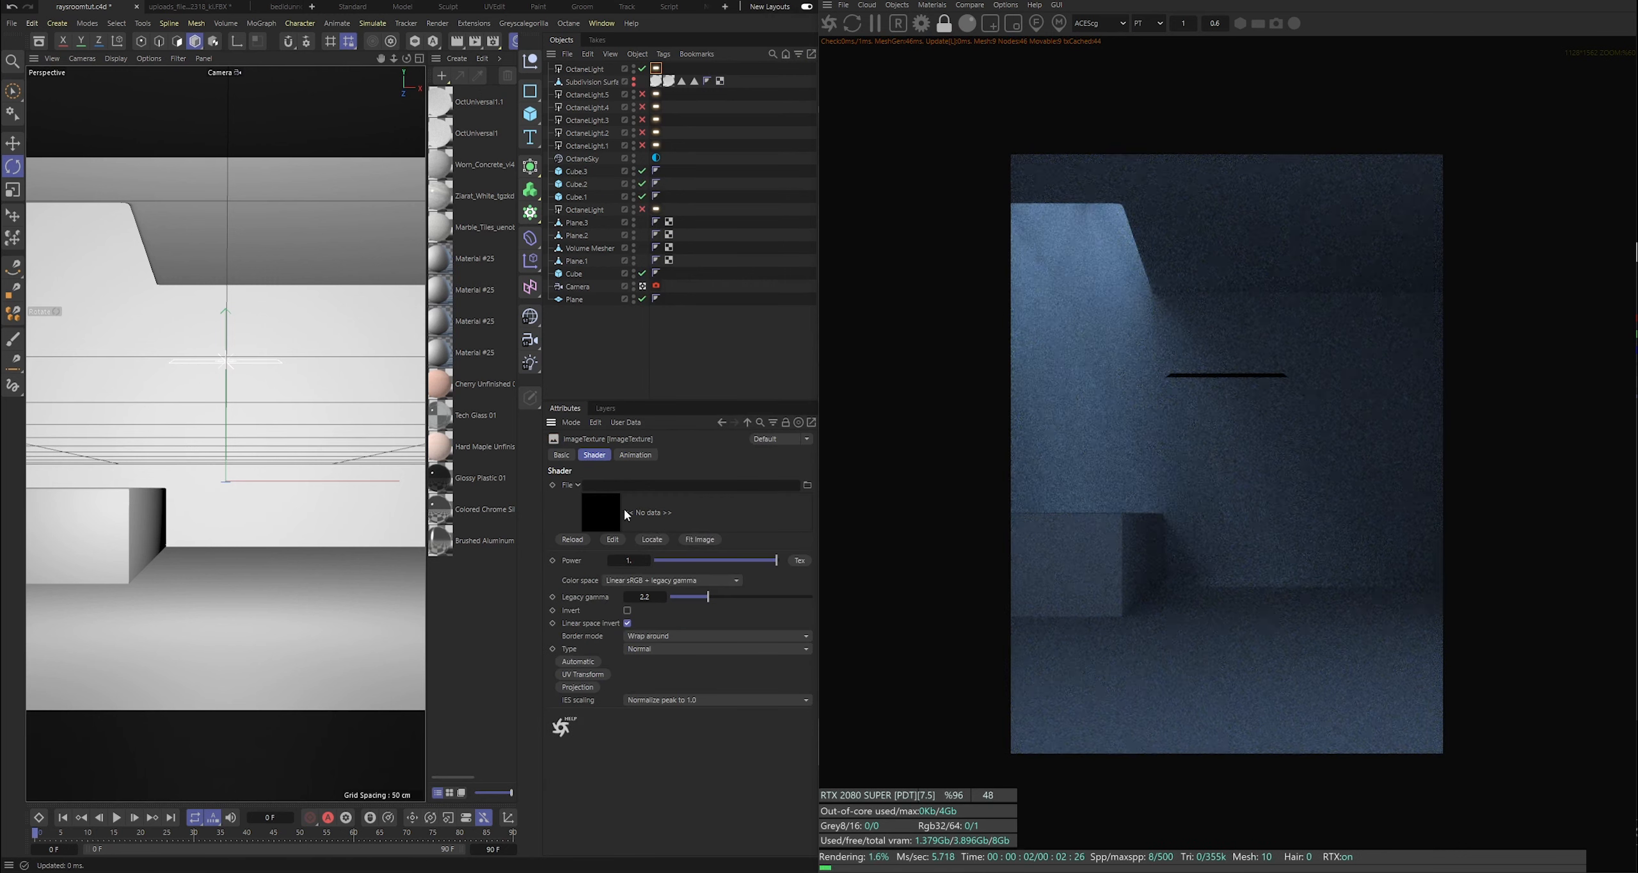
Open the Plus Library and show its Gobos collections.
click(518, 41)
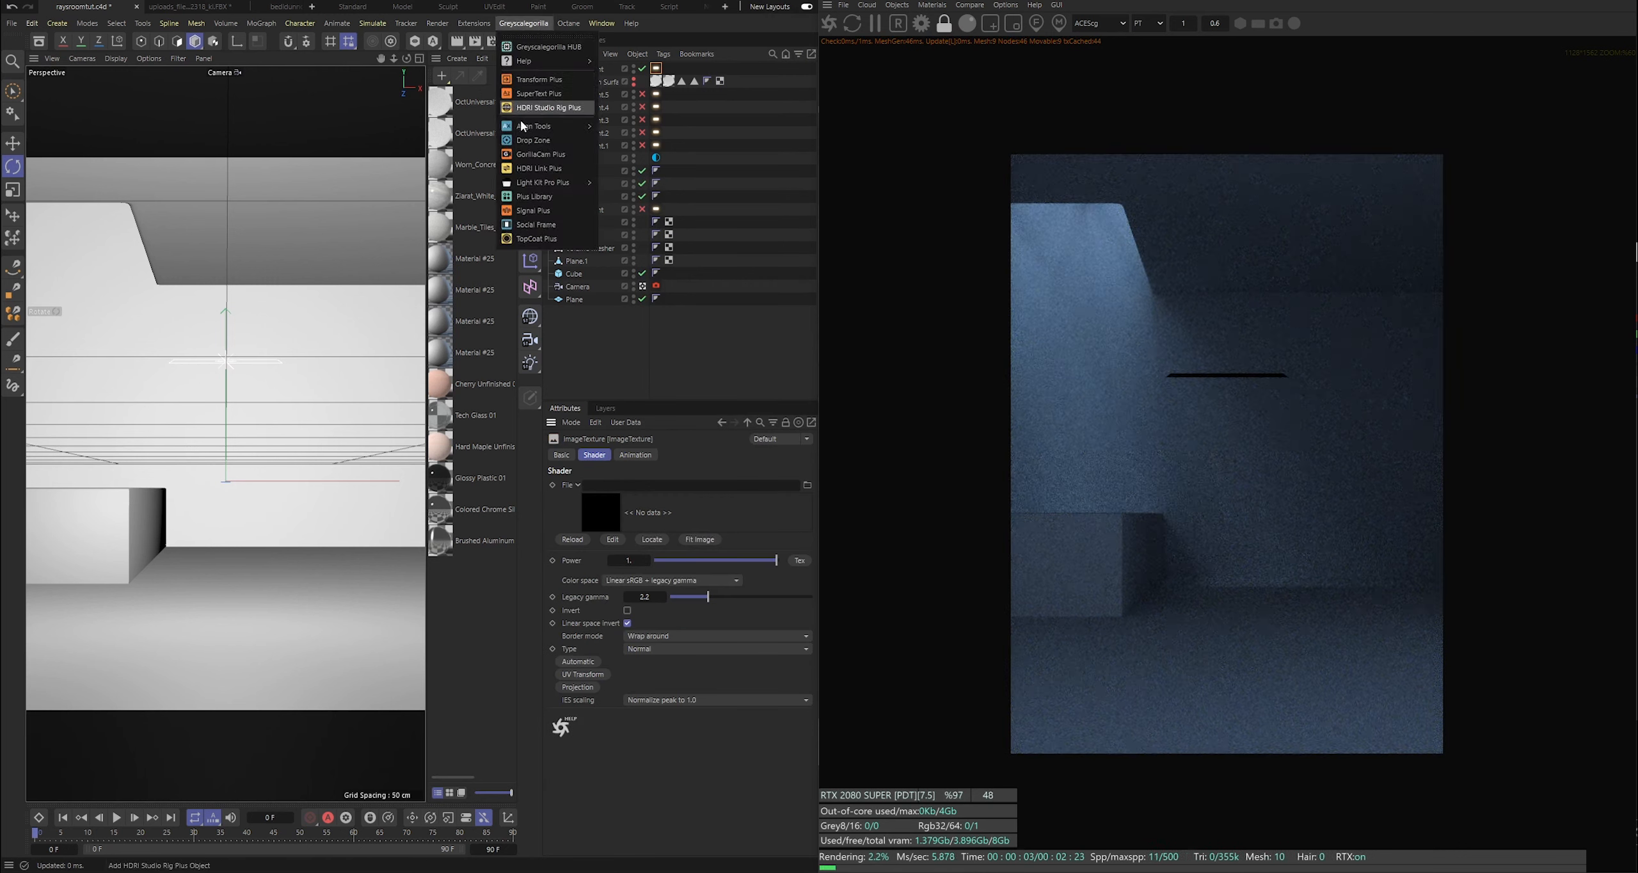
click(531, 198)
drag(300, 134, 296, 125)
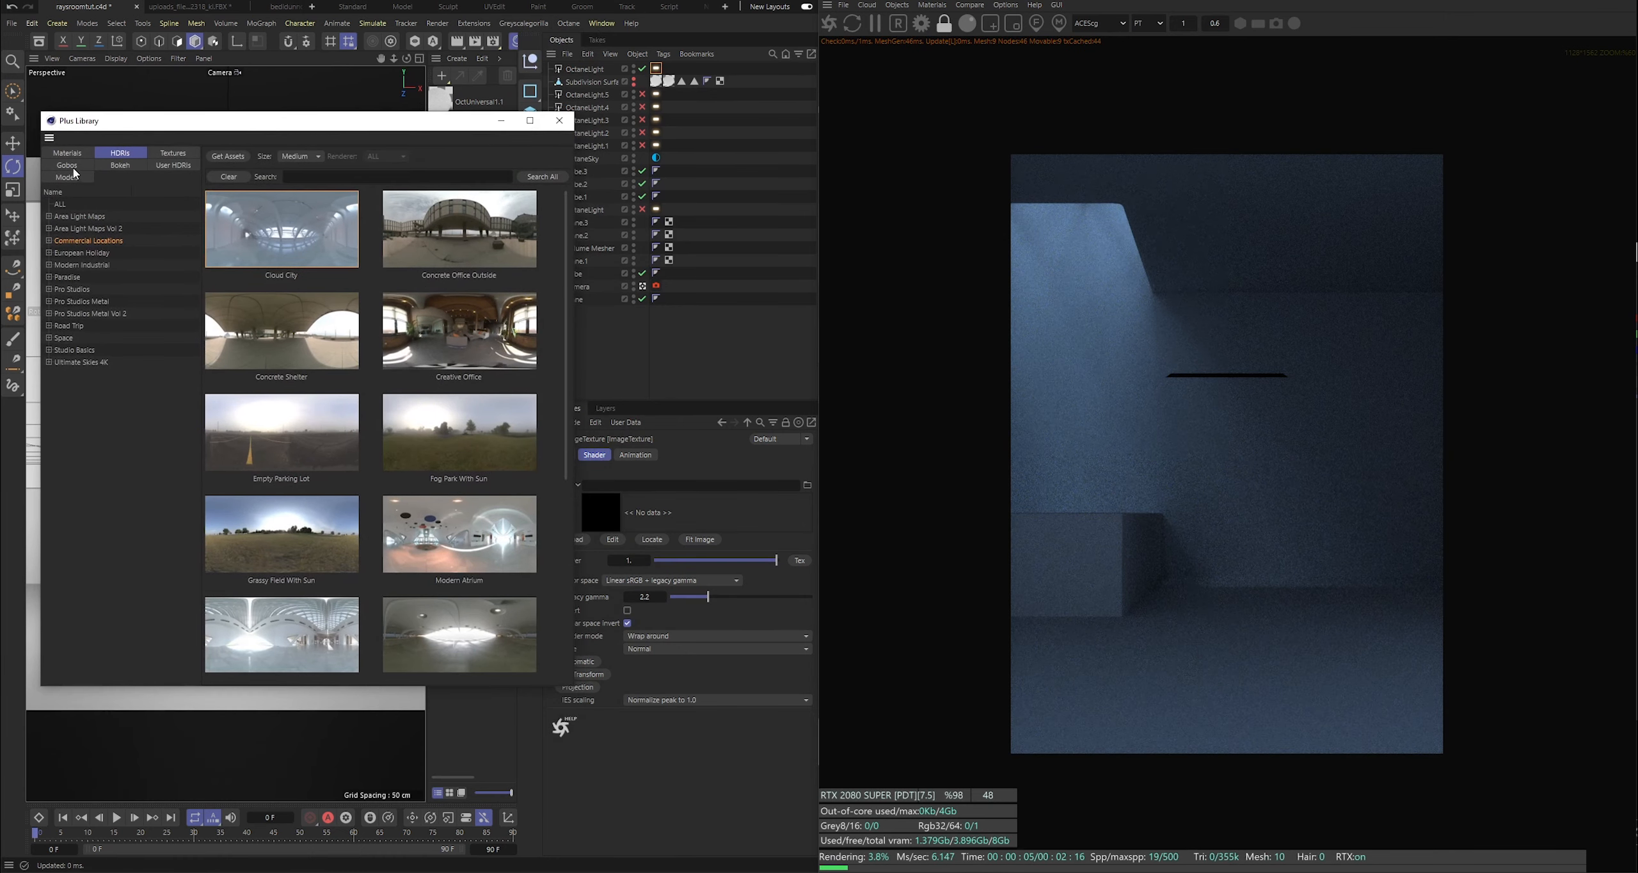
click(67, 166)
drag(136, 122, 226, 136)
Browse the animated, abstract, caustics, lines, plants and windows gobo collections for a suitable light pattern.
click(182, 228)
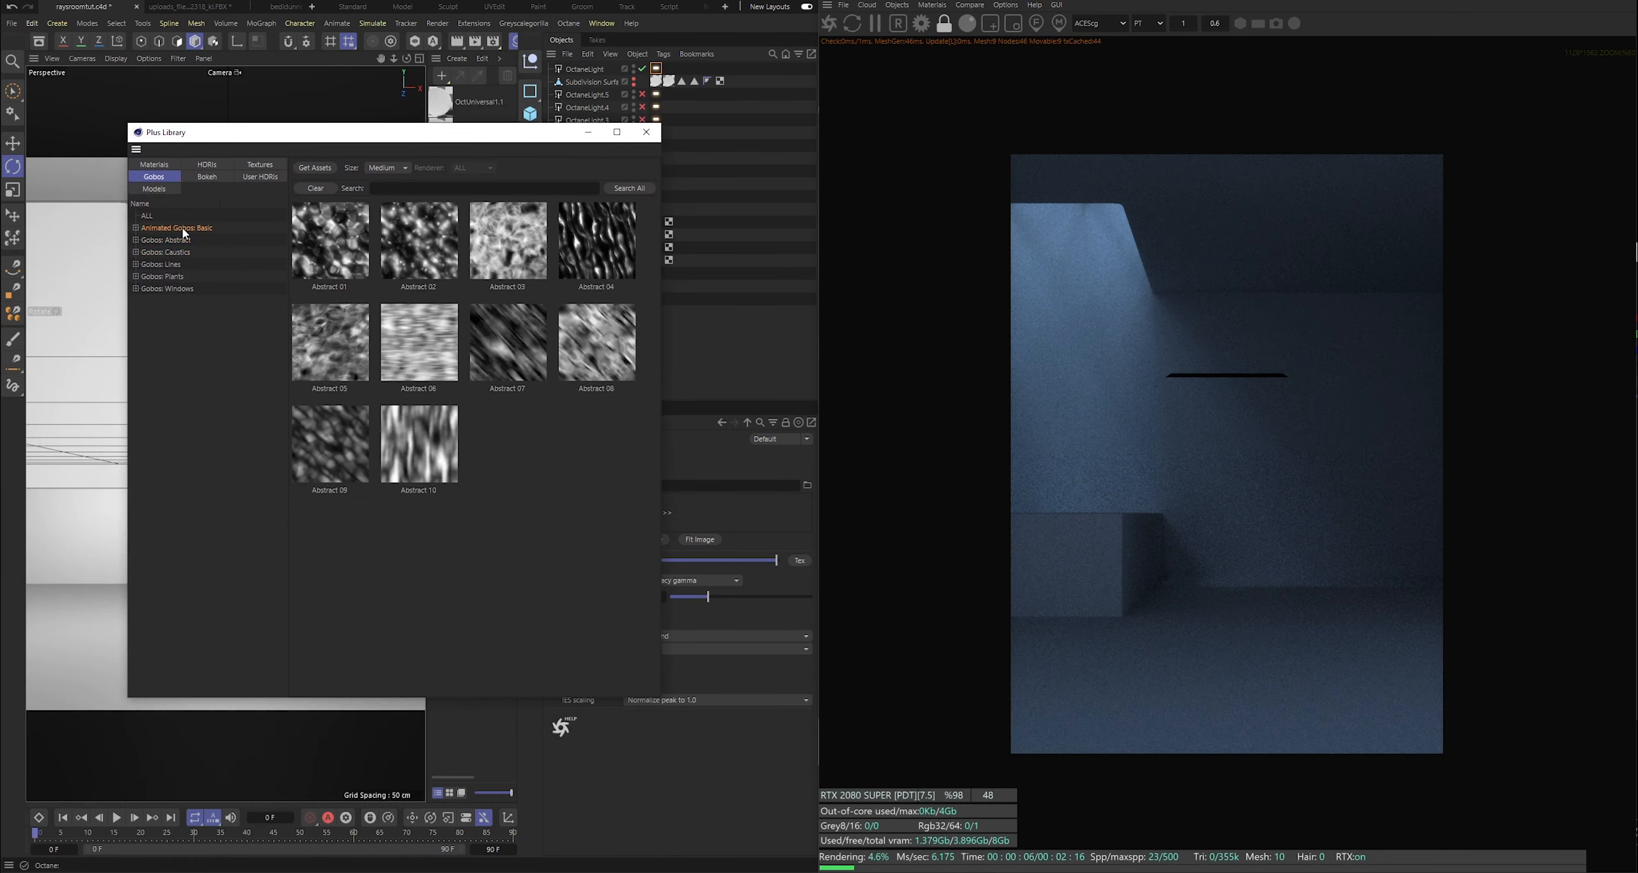
click(167, 253)
click(167, 265)
click(166, 277)
click(164, 288)
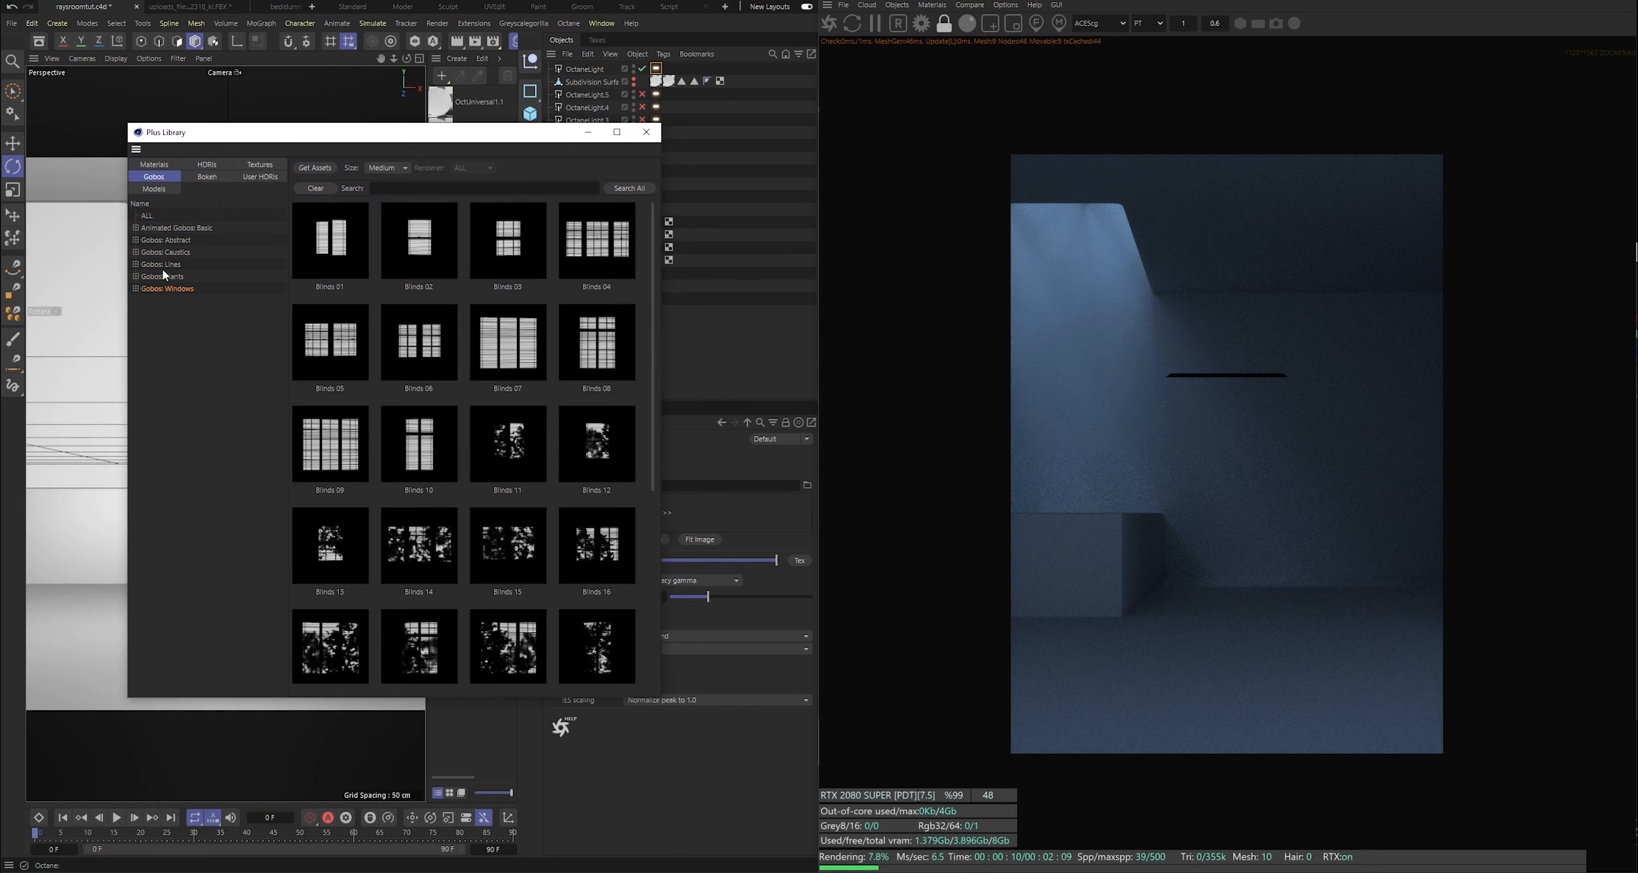
scroll(377, 392, down, 3)
scroll(377, 411, up, 2)
scroll(377, 413, up, 1)
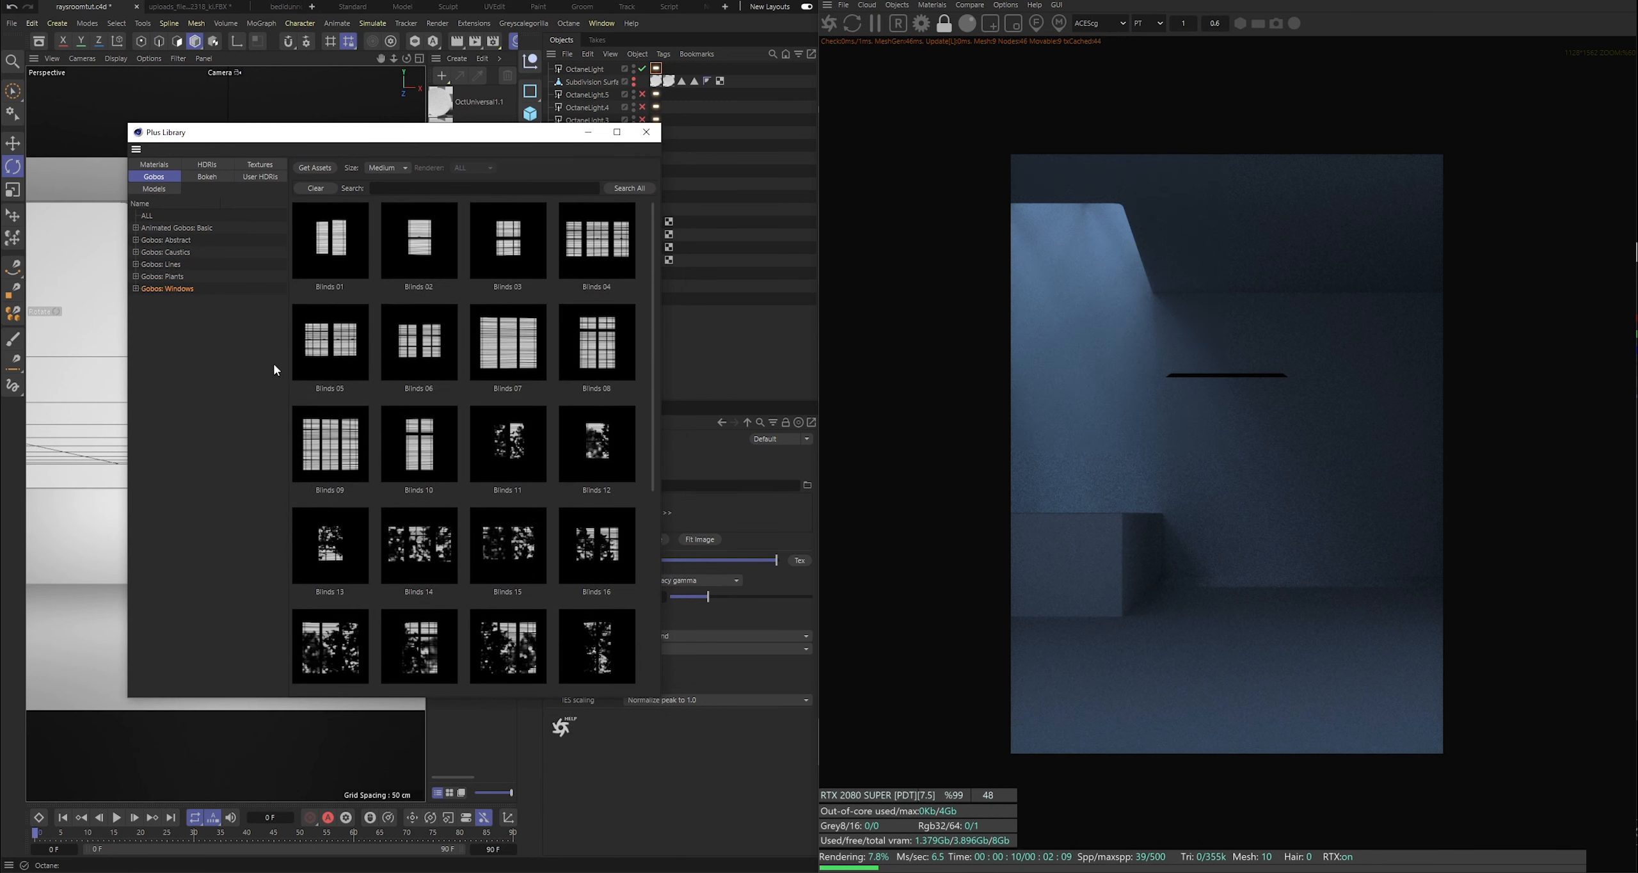
click(163, 276)
click(174, 250)
click(184, 241)
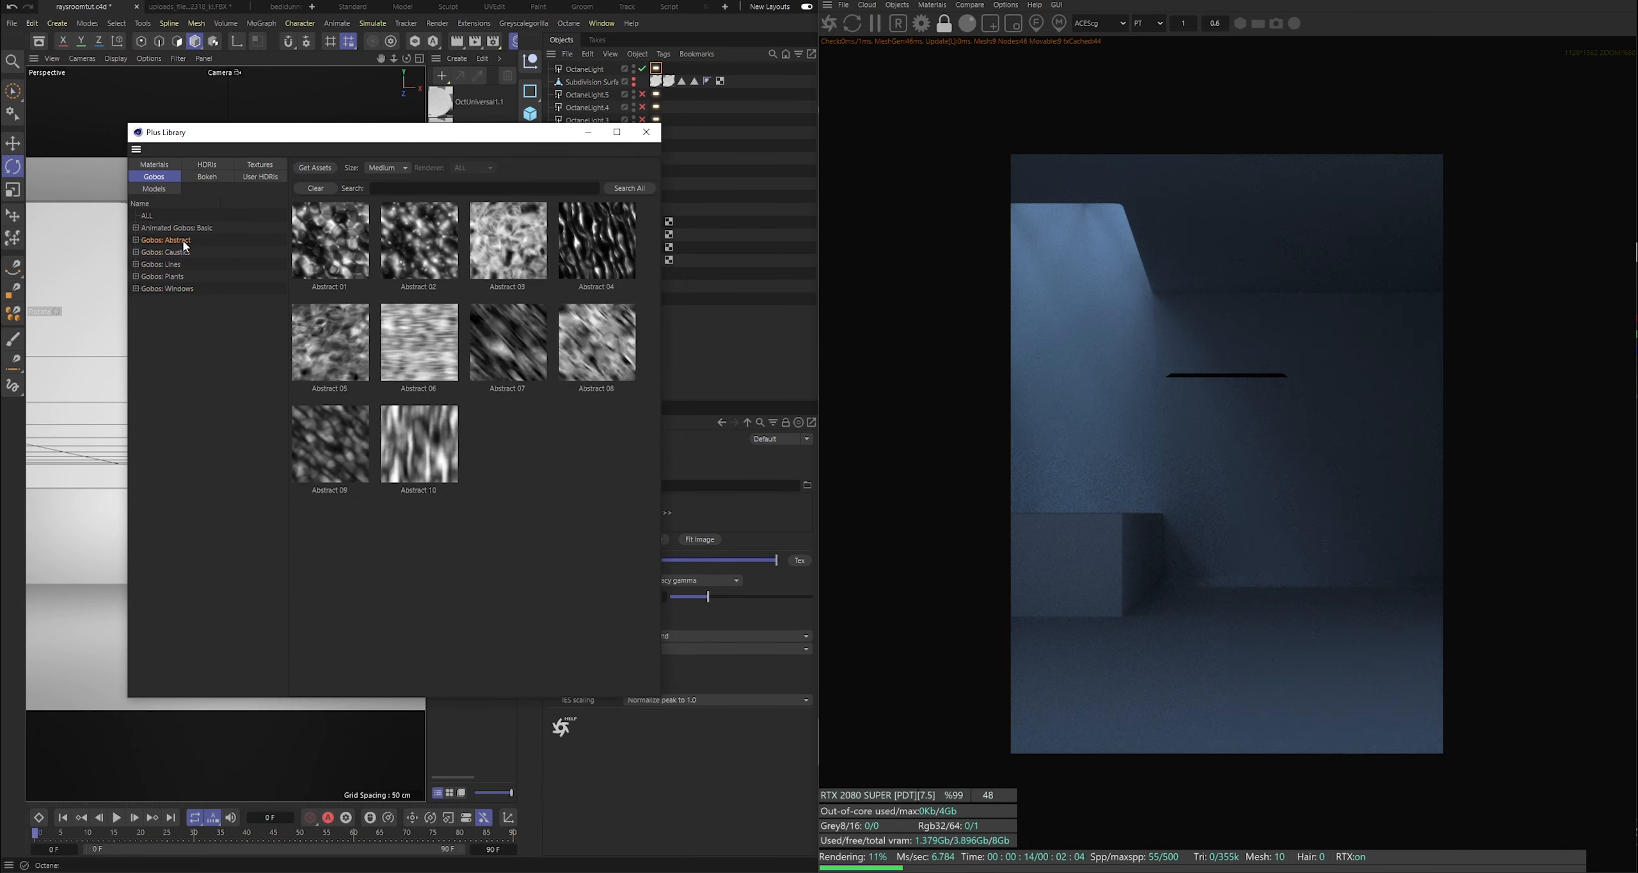
click(197, 228)
click(183, 241)
click(183, 252)
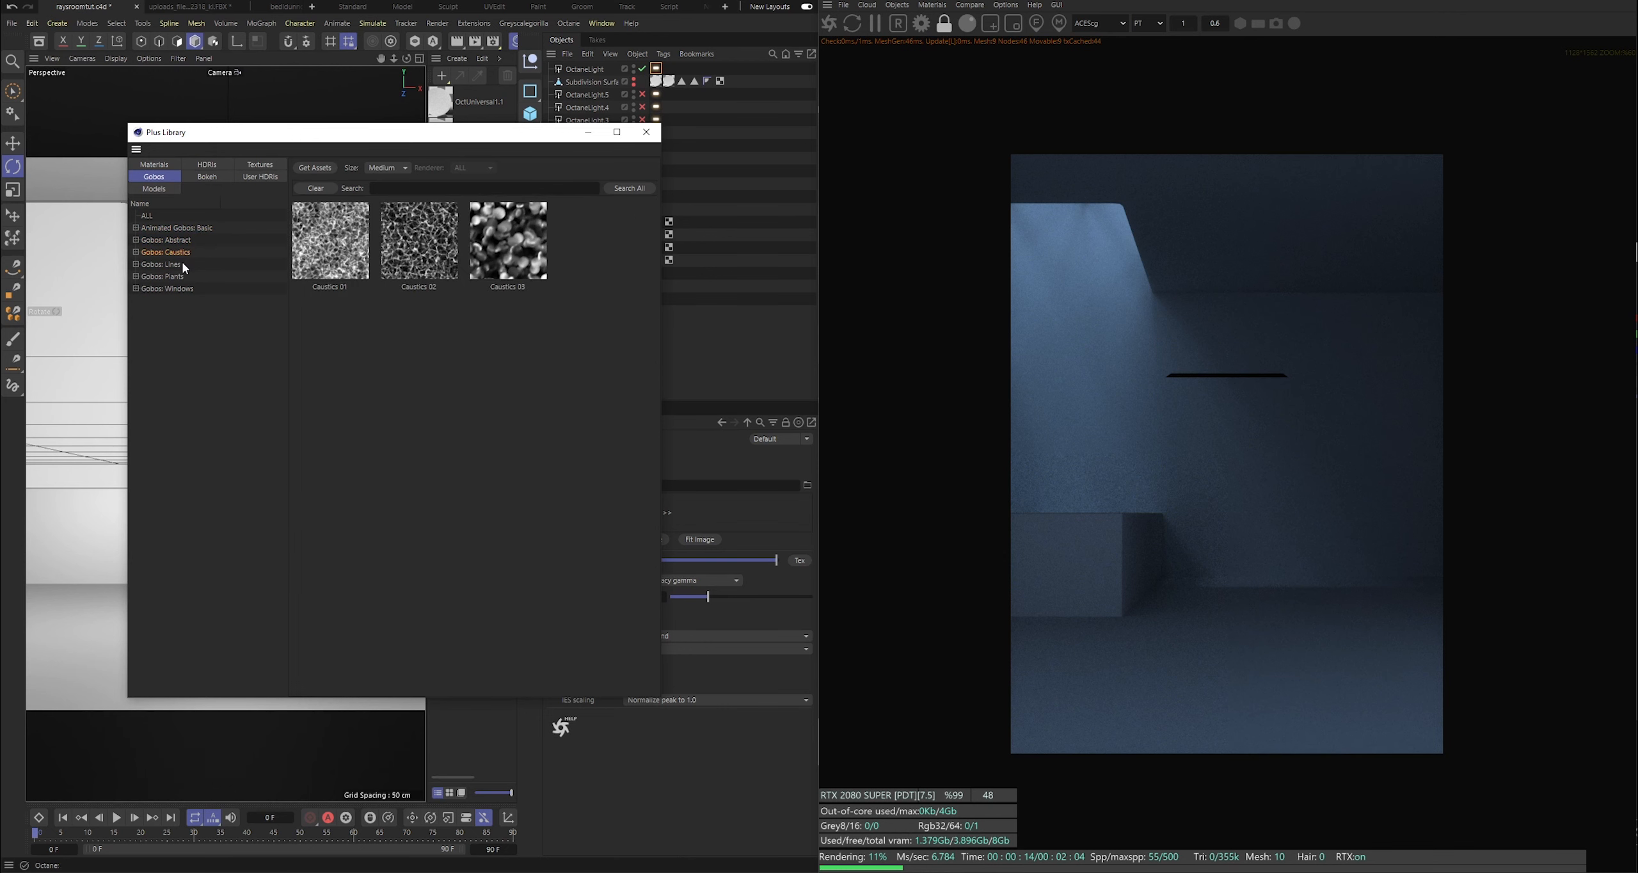
click(177, 227)
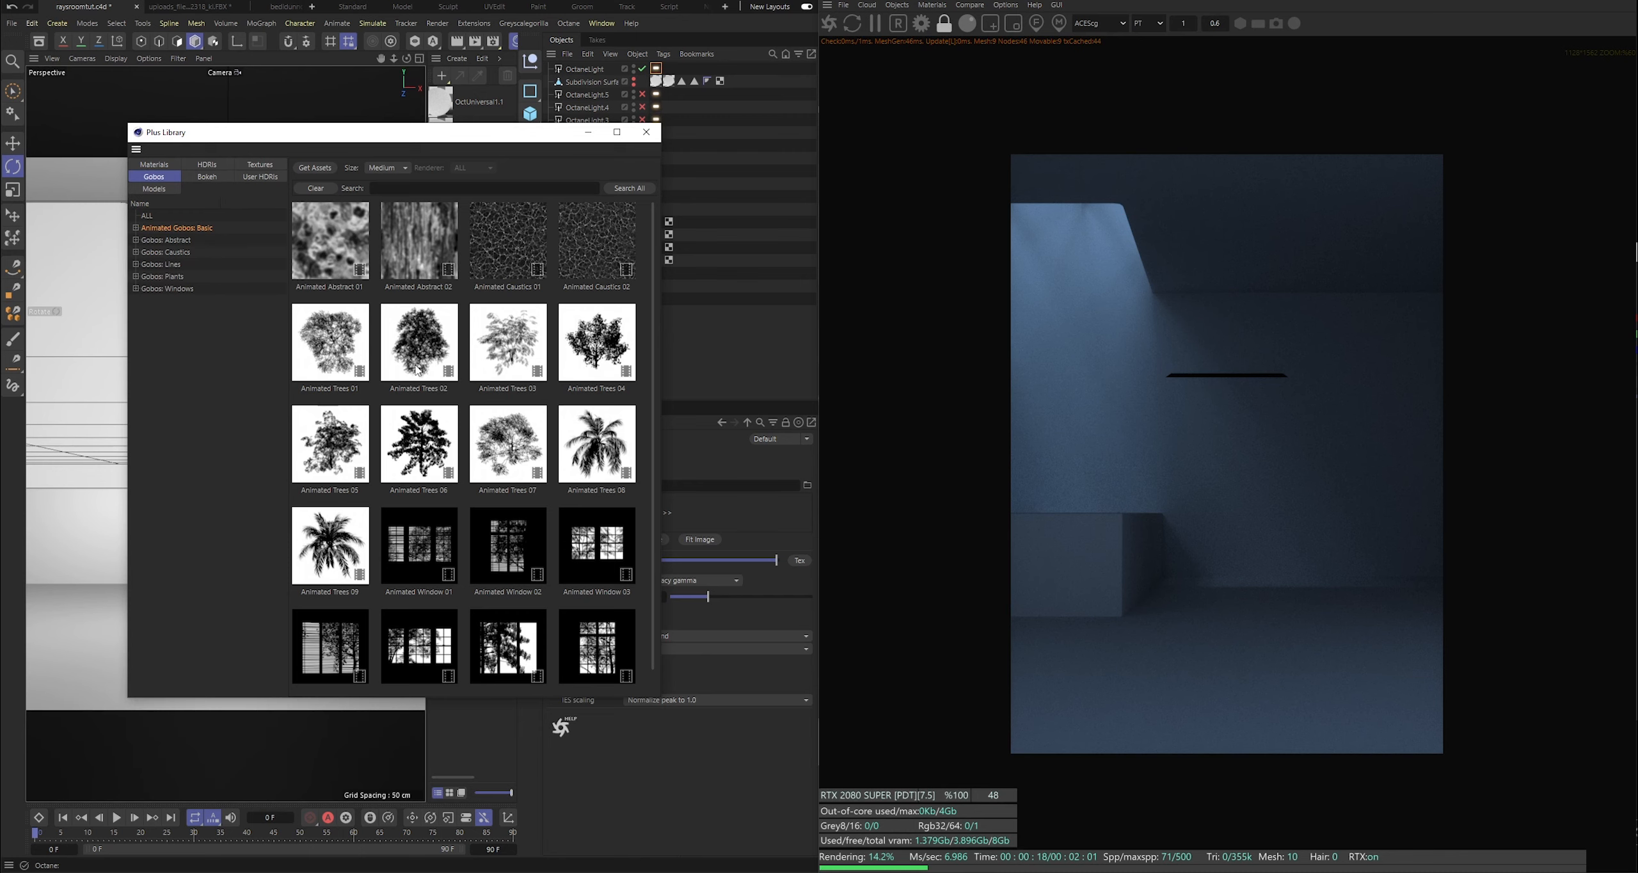
click(166, 265)
click(169, 274)
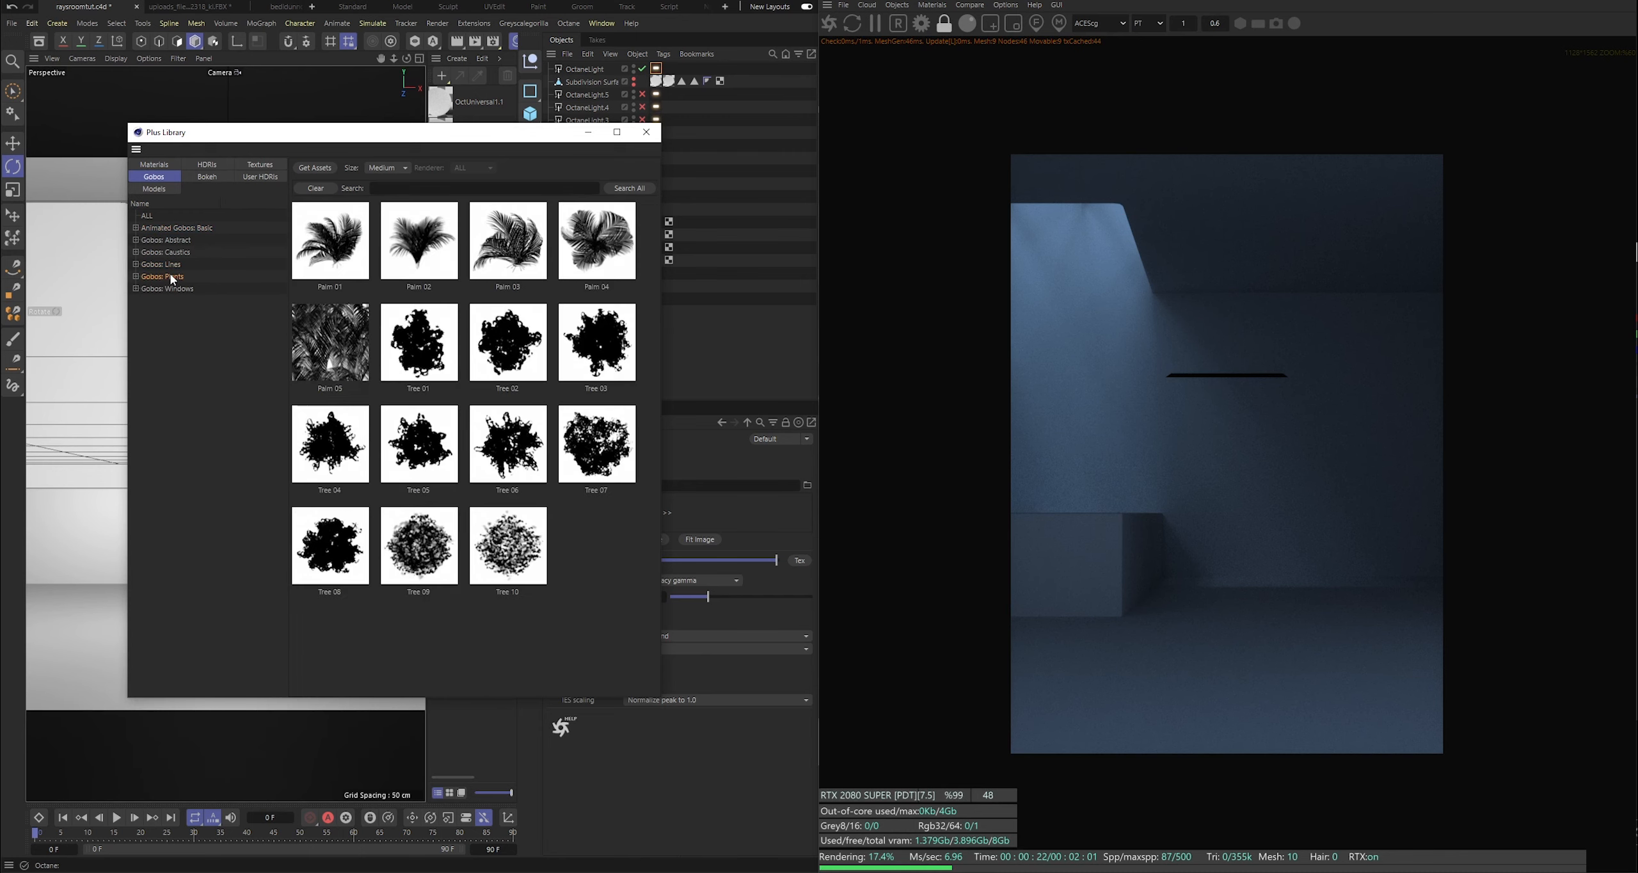
click(166, 267)
Load the Palm 05 plant gobo into the light's ImageTexture, minimise the library and save the project.
click(165, 275)
drag(448, 138, 282, 158)
drag(168, 373, 616, 514)
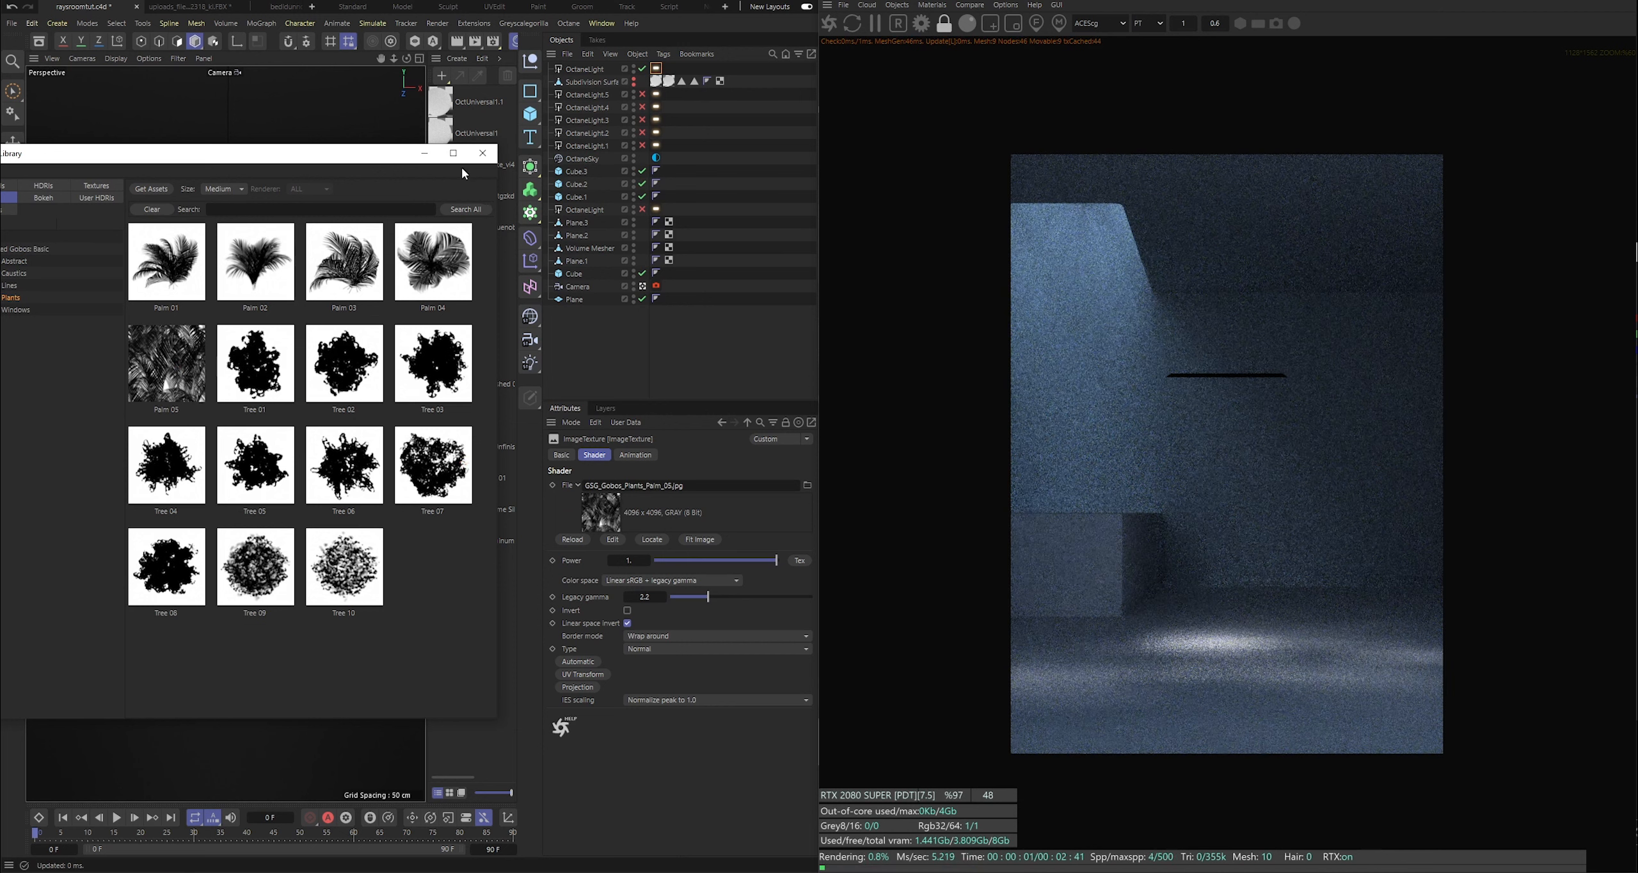
click(424, 153)
key(v)
mouse_move(446, 185)
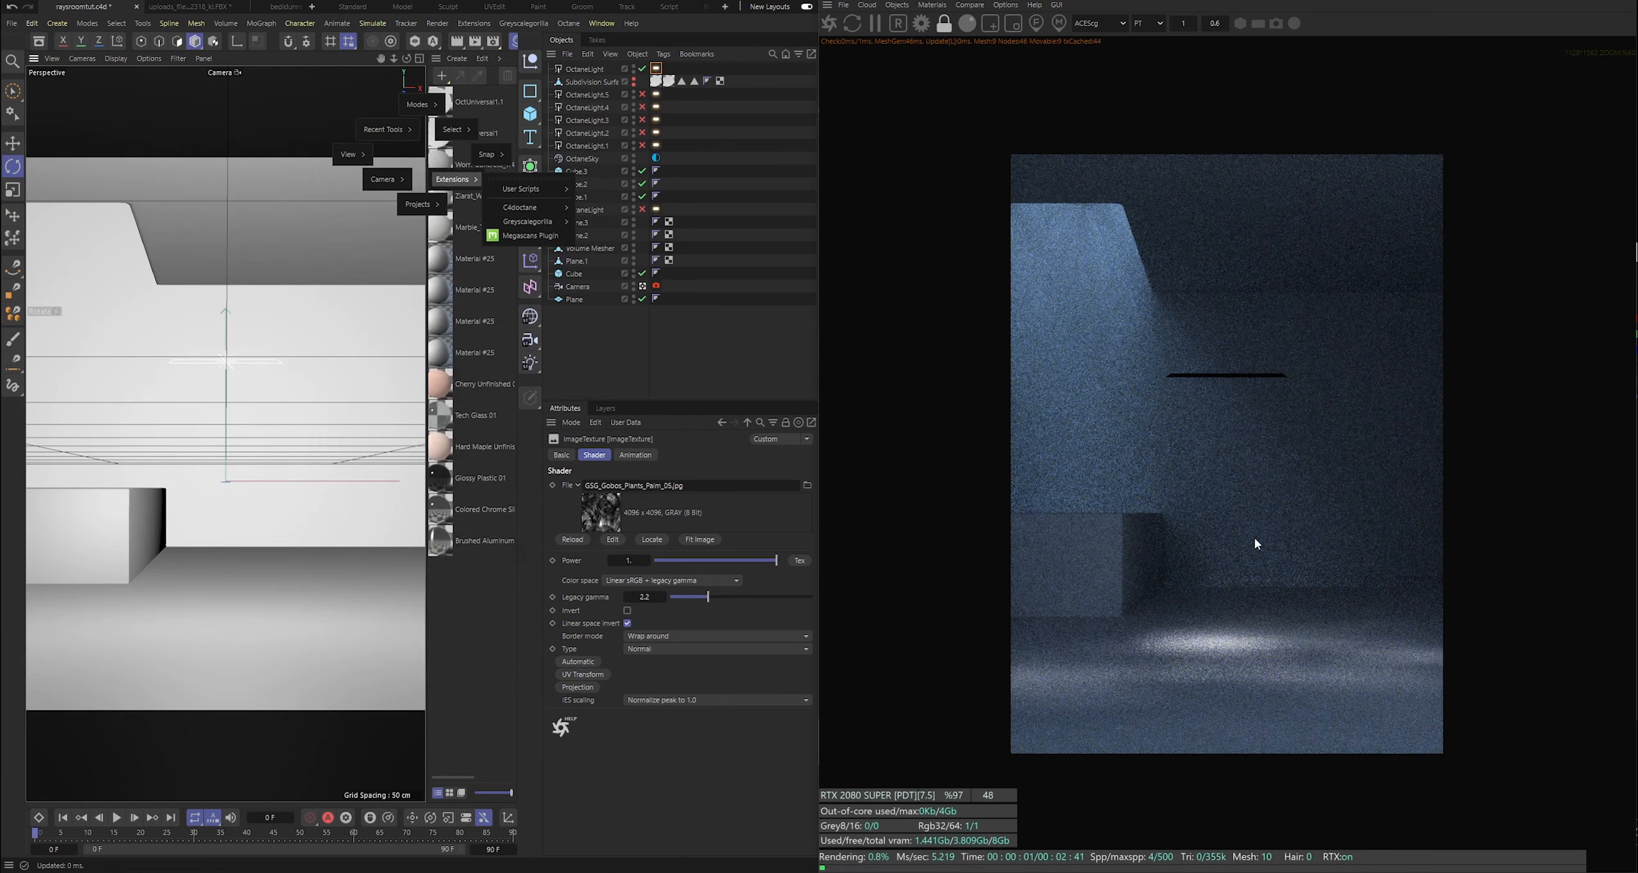
click(772, 324)
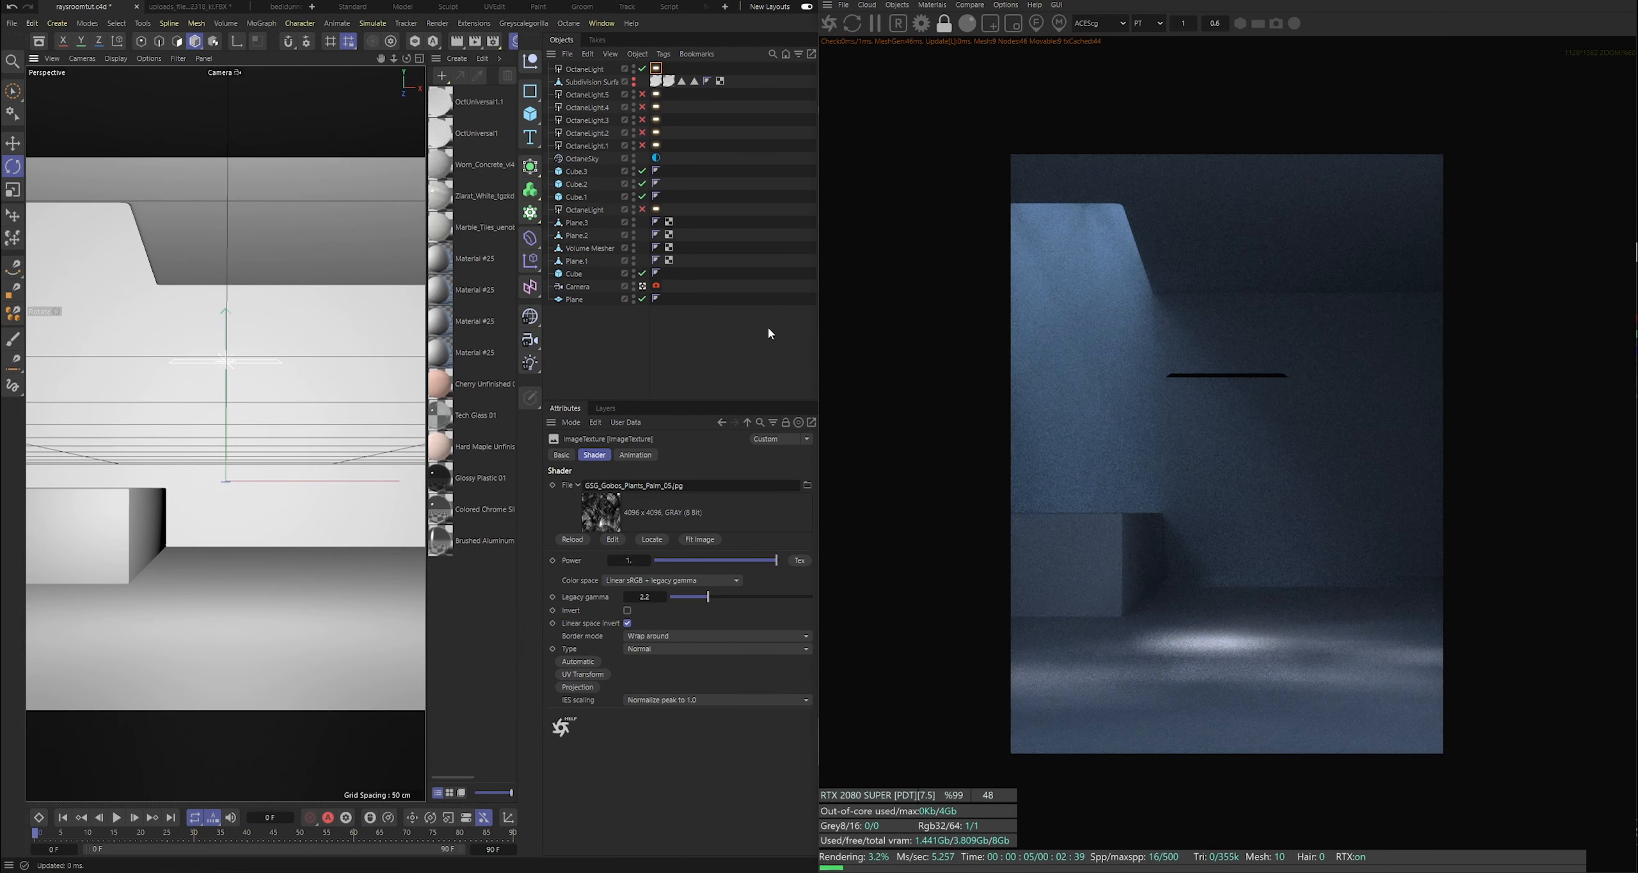
click(768, 328)
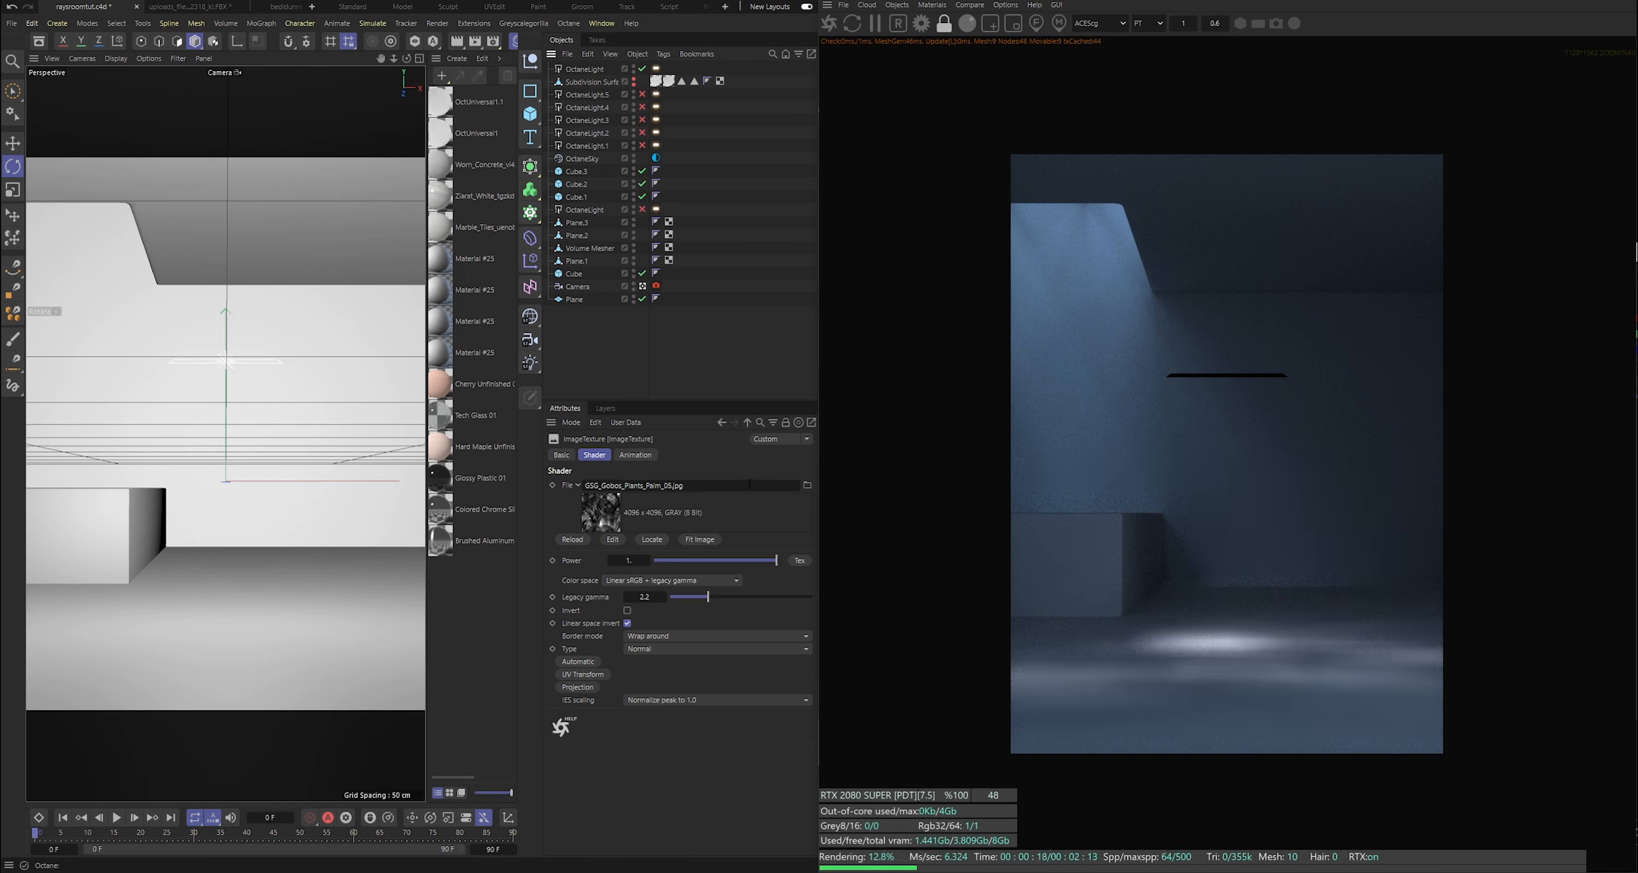
key(ctrl+s)
Add a Texture Projection to the light's gobo ImageTexture and set its type to XYZ to UVW.
click(657, 70)
click(579, 687)
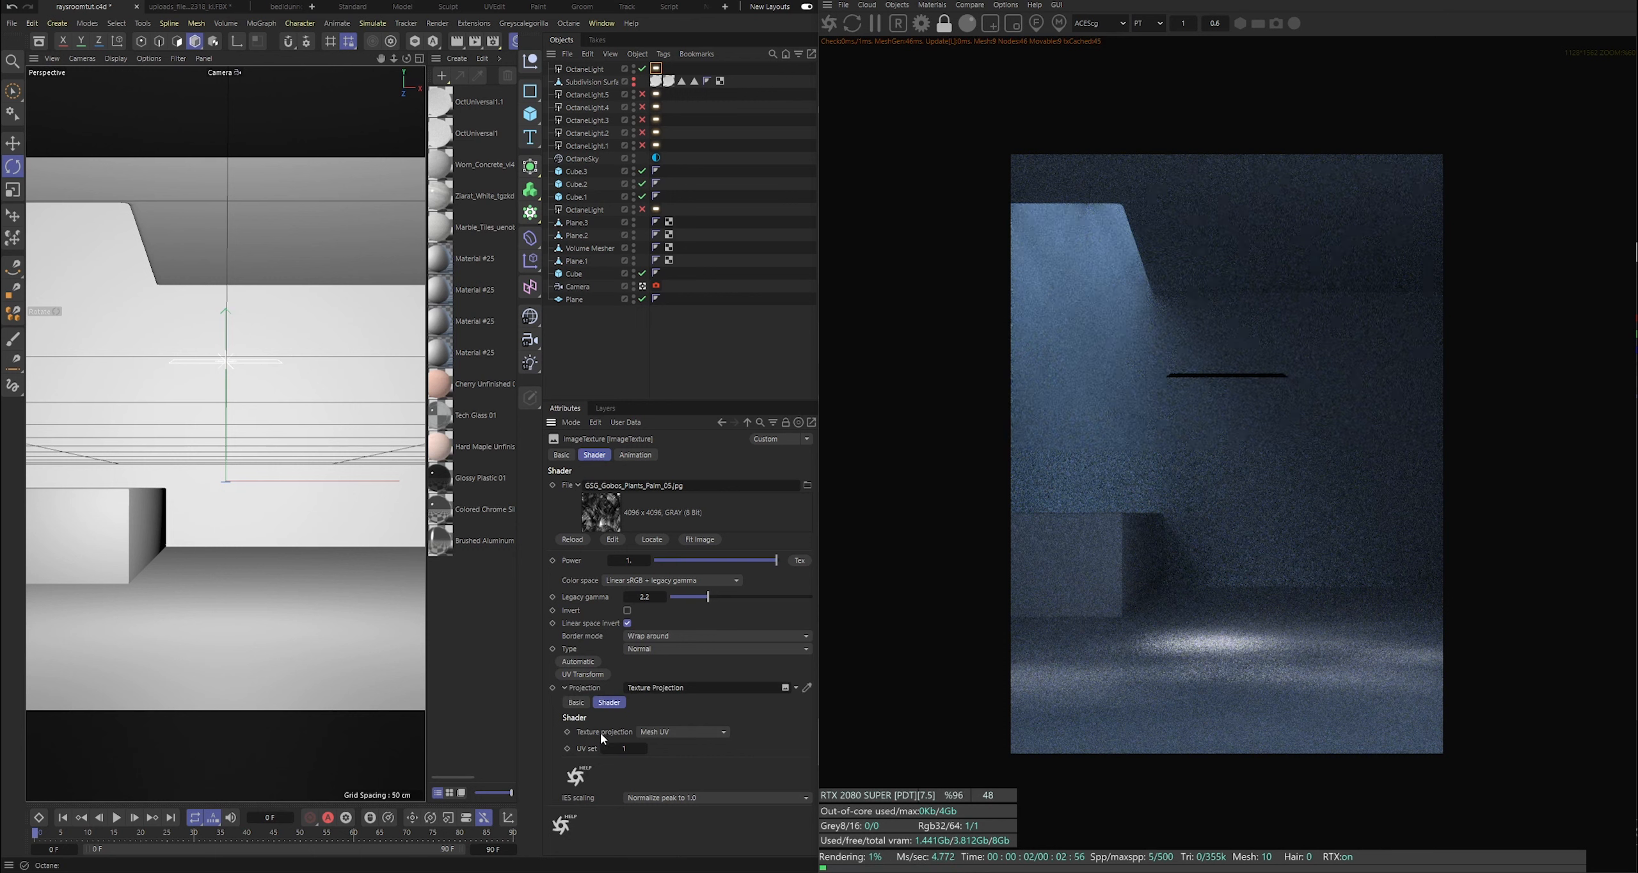
click(670, 733)
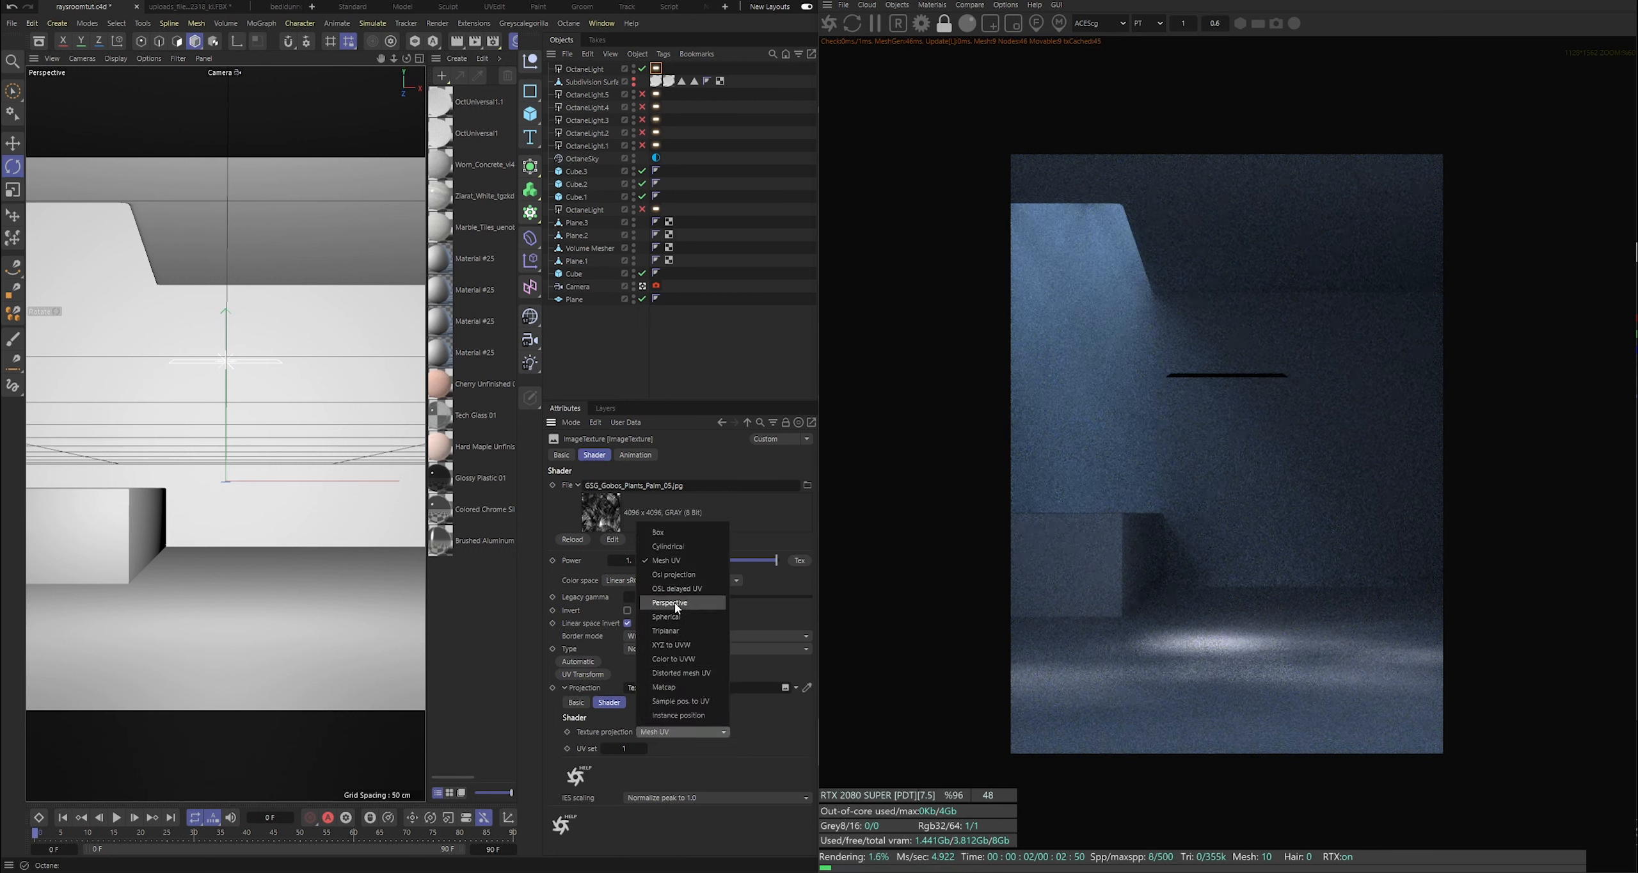
click(668, 644)
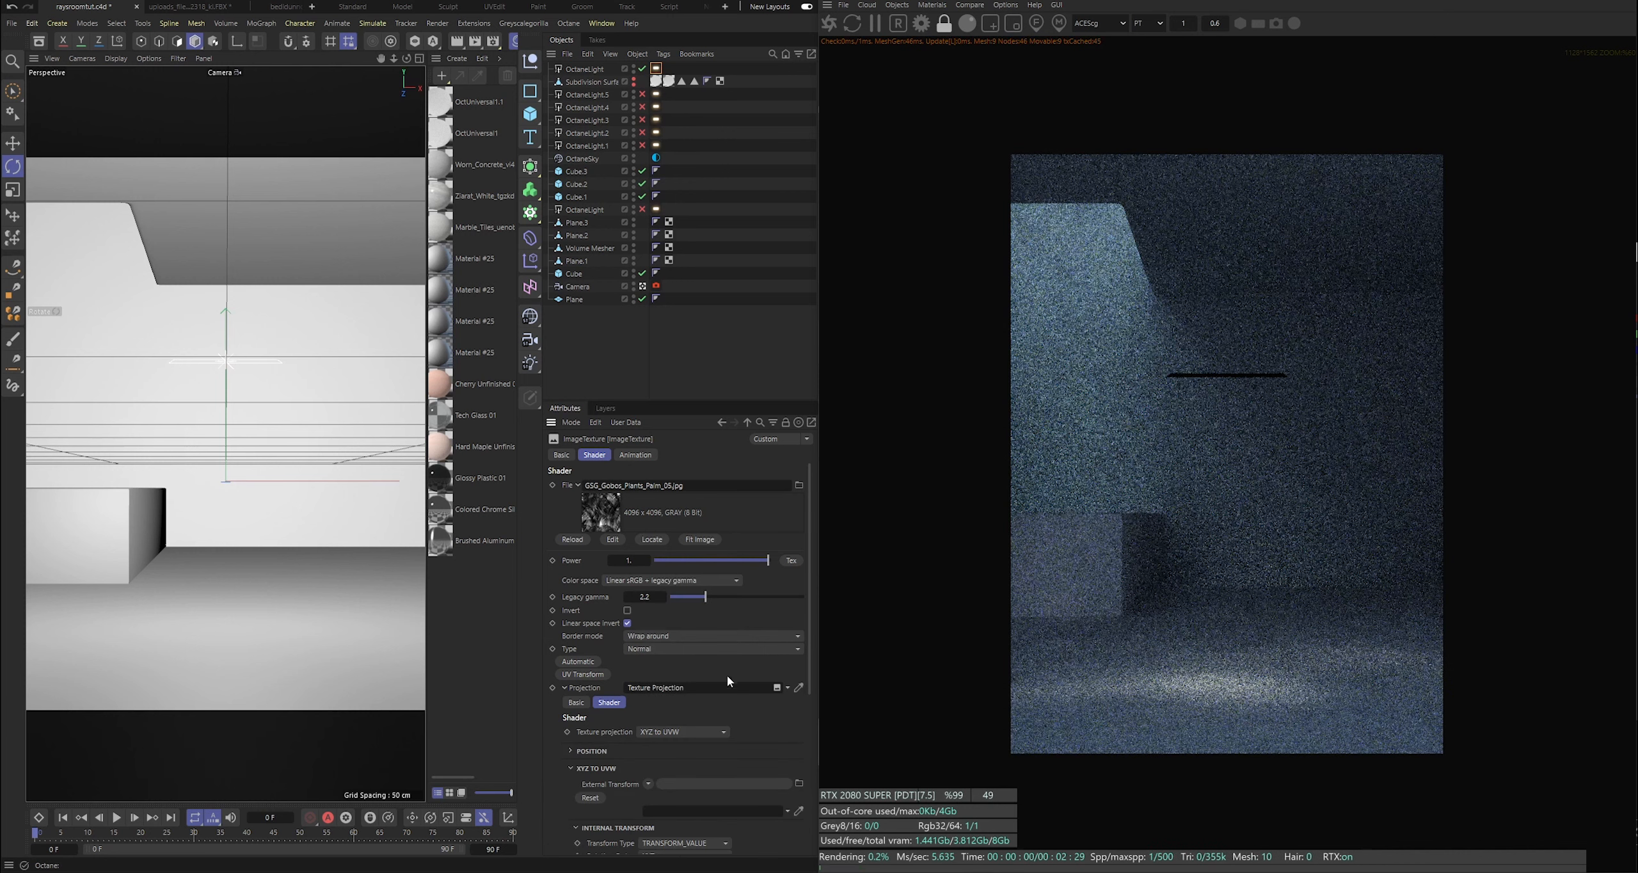
Lock the projection's aspect ratio, scale it to about 1.21 and save the project.
scroll(560, 730, down, 5)
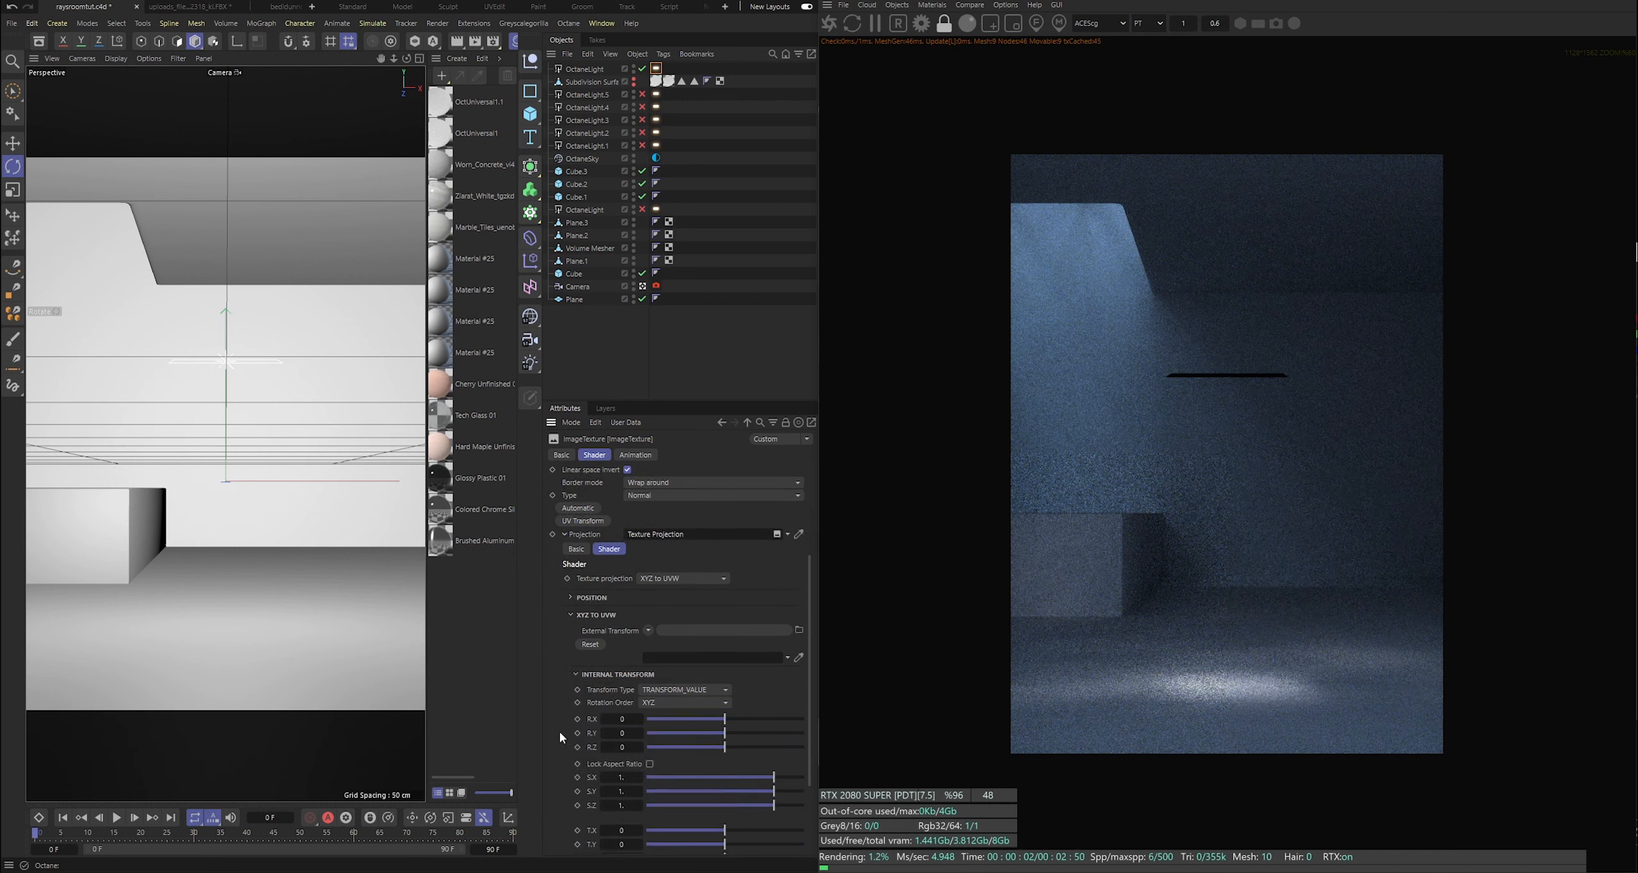
scroll(558, 716, down, 1)
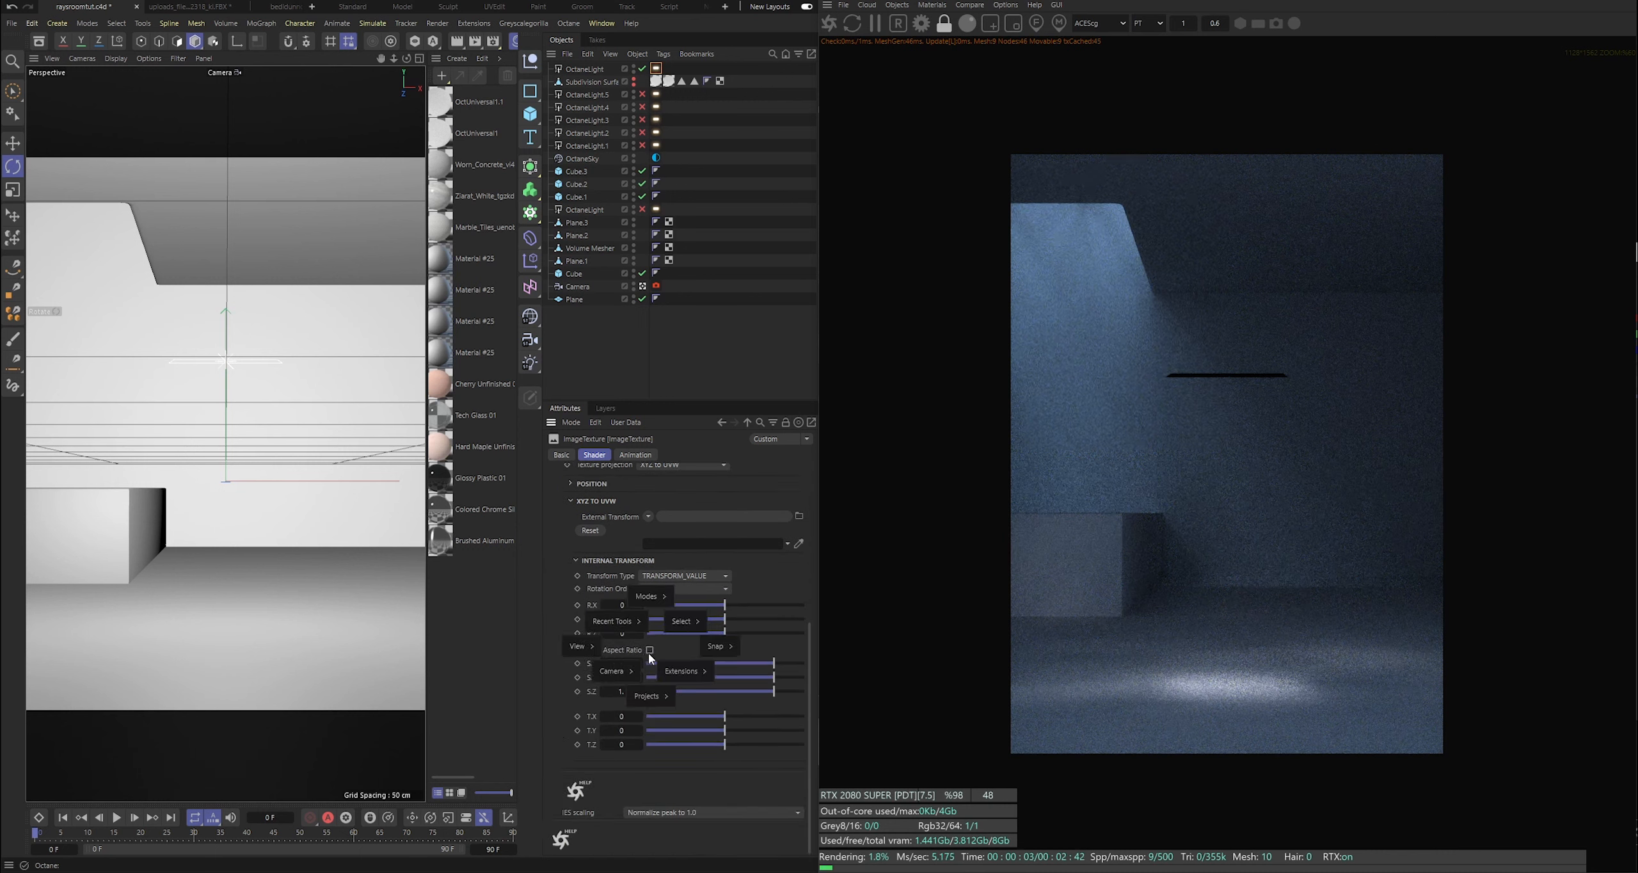
click(650, 650)
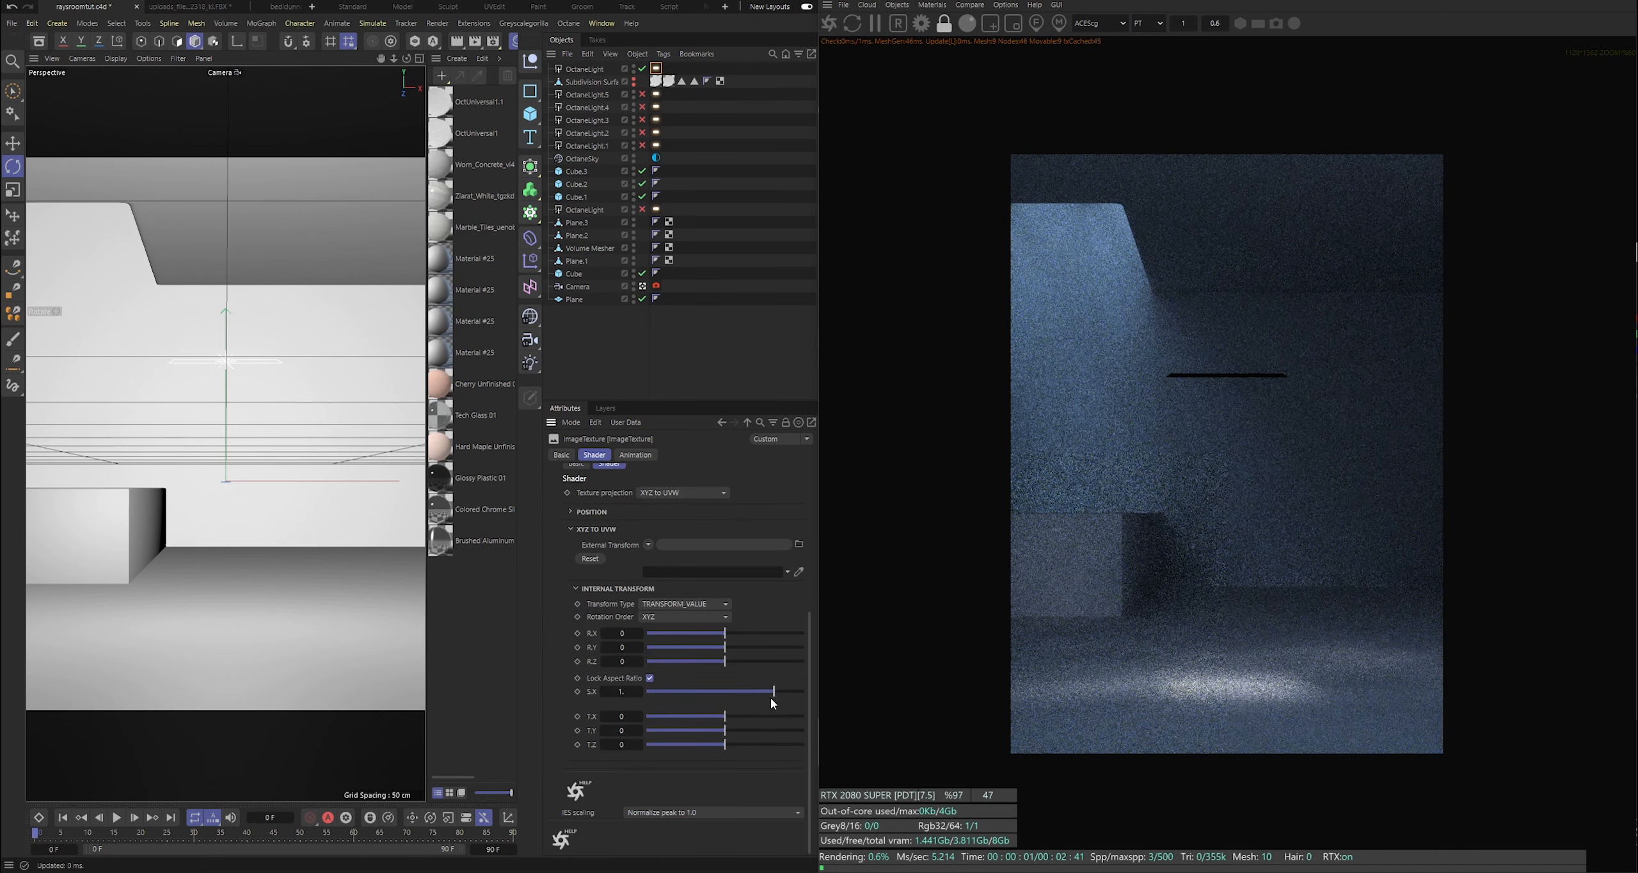
mouse_move(769, 697)
mouse_down()
mouse_move(724, 691)
mouse_move(788, 690)
mouse_move(776, 685)
mouse_up()
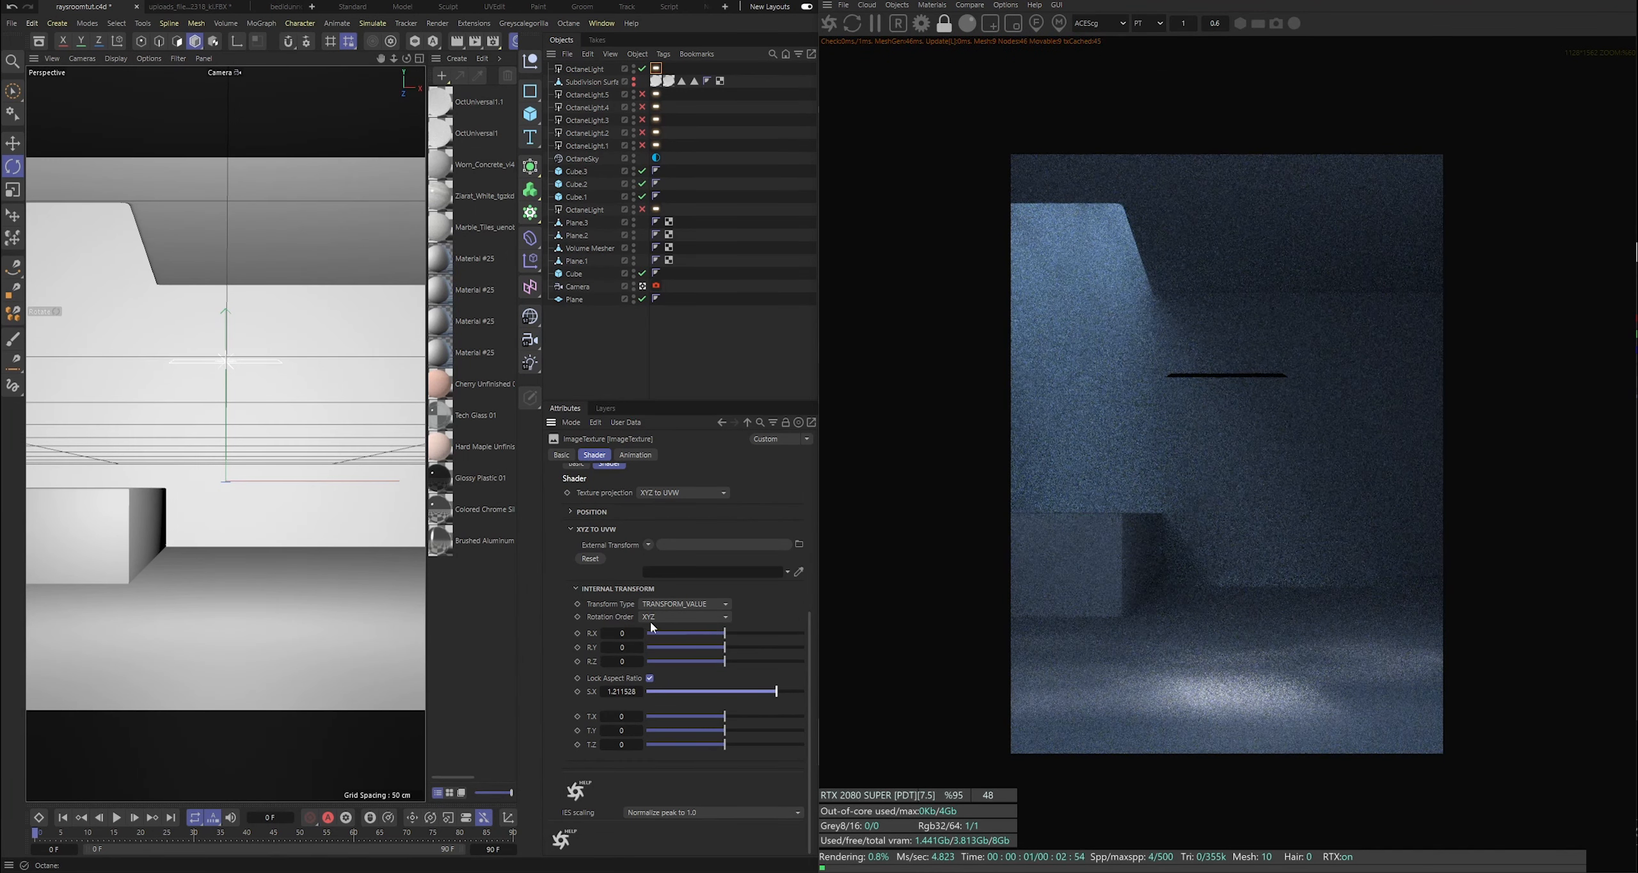
key(ctrl+s)
click(656, 69)
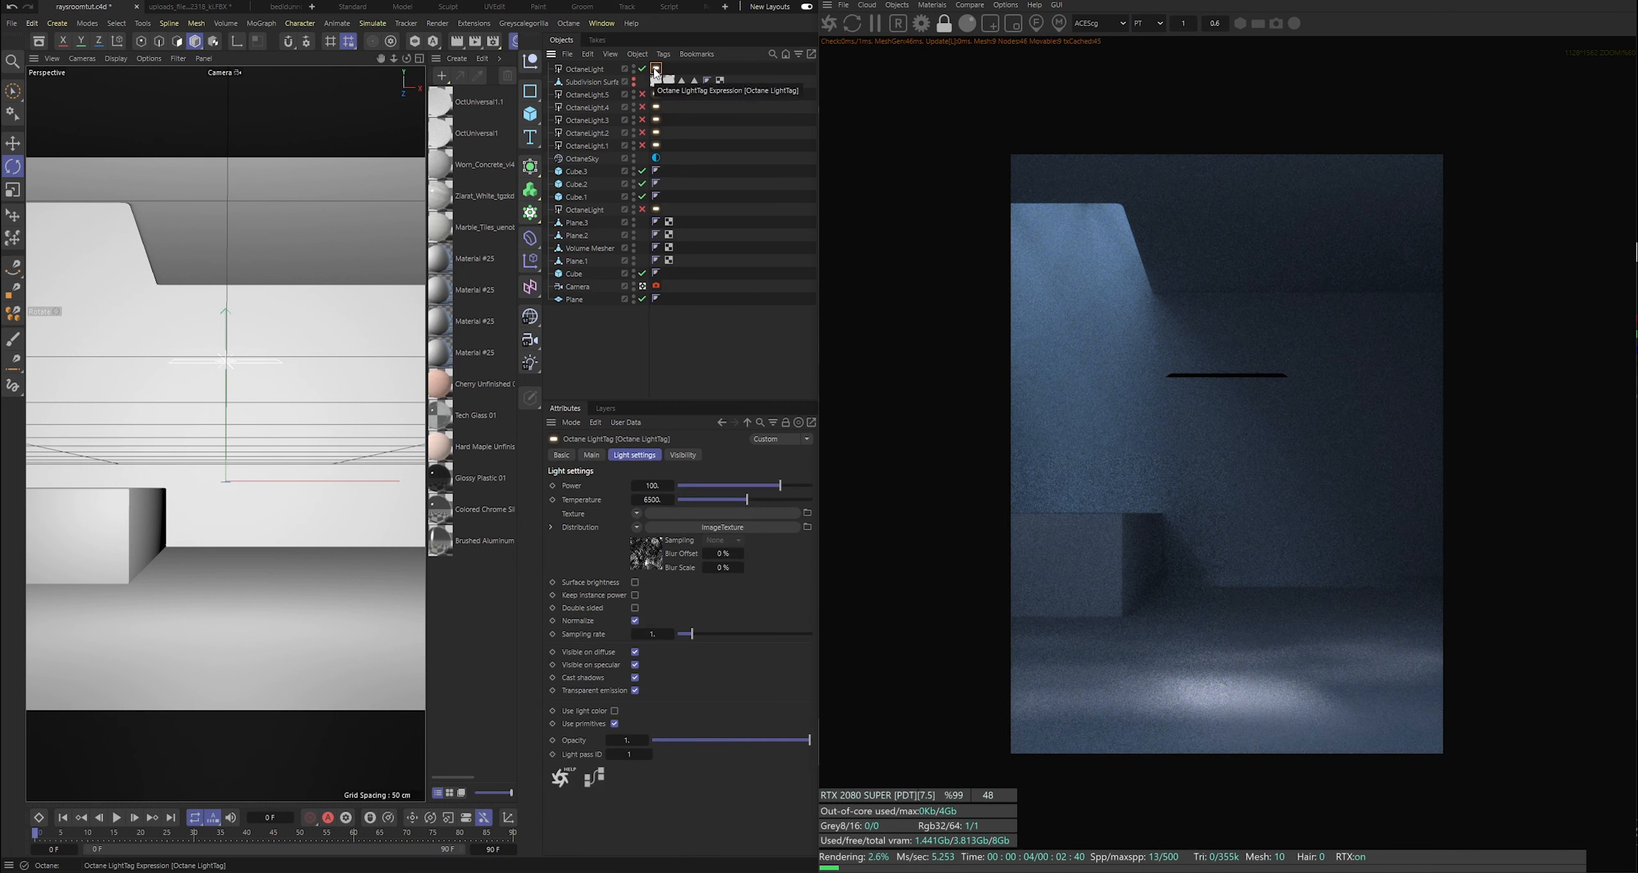
click(654, 549)
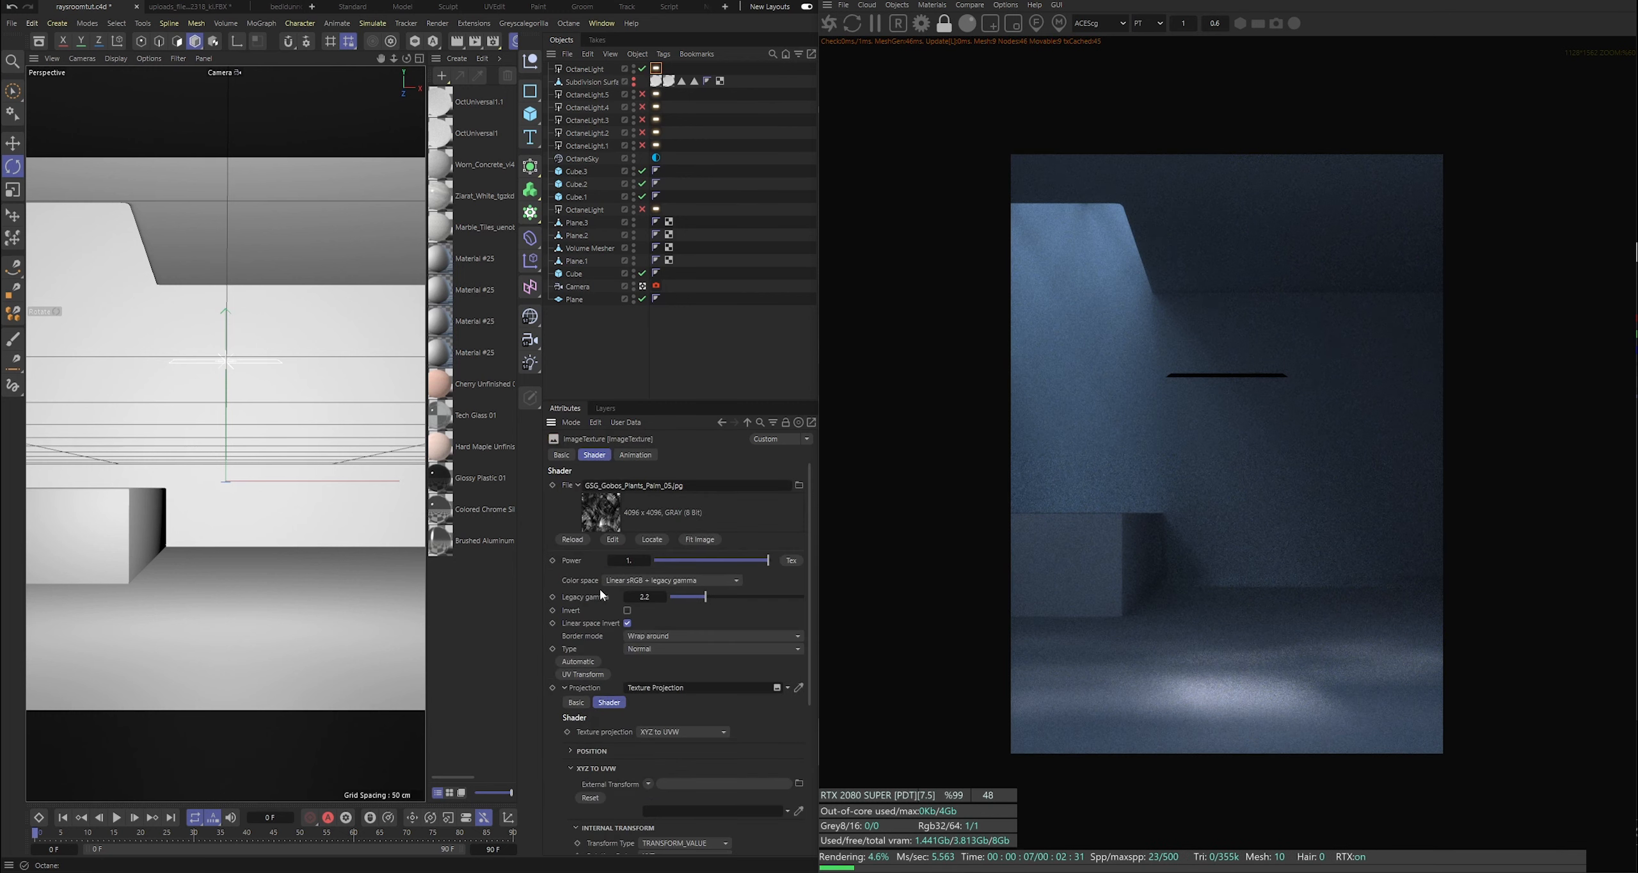
scroll(596, 601, down, 3)
scroll(589, 614, up, 2)
scroll(610, 613, down, 3)
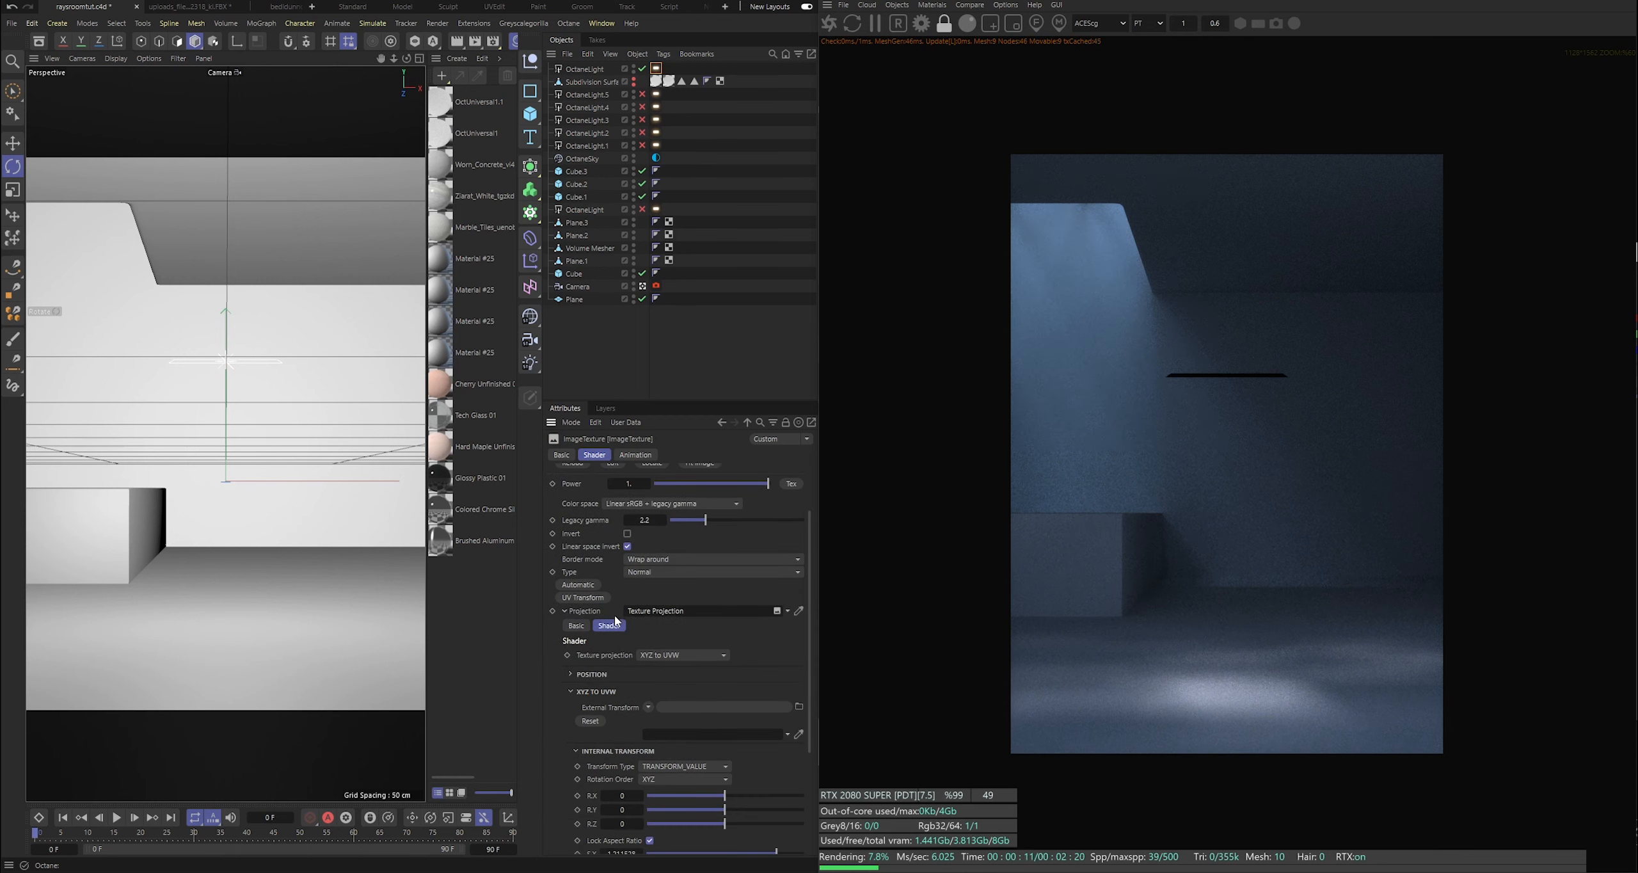
scroll(617, 641, up, 3)
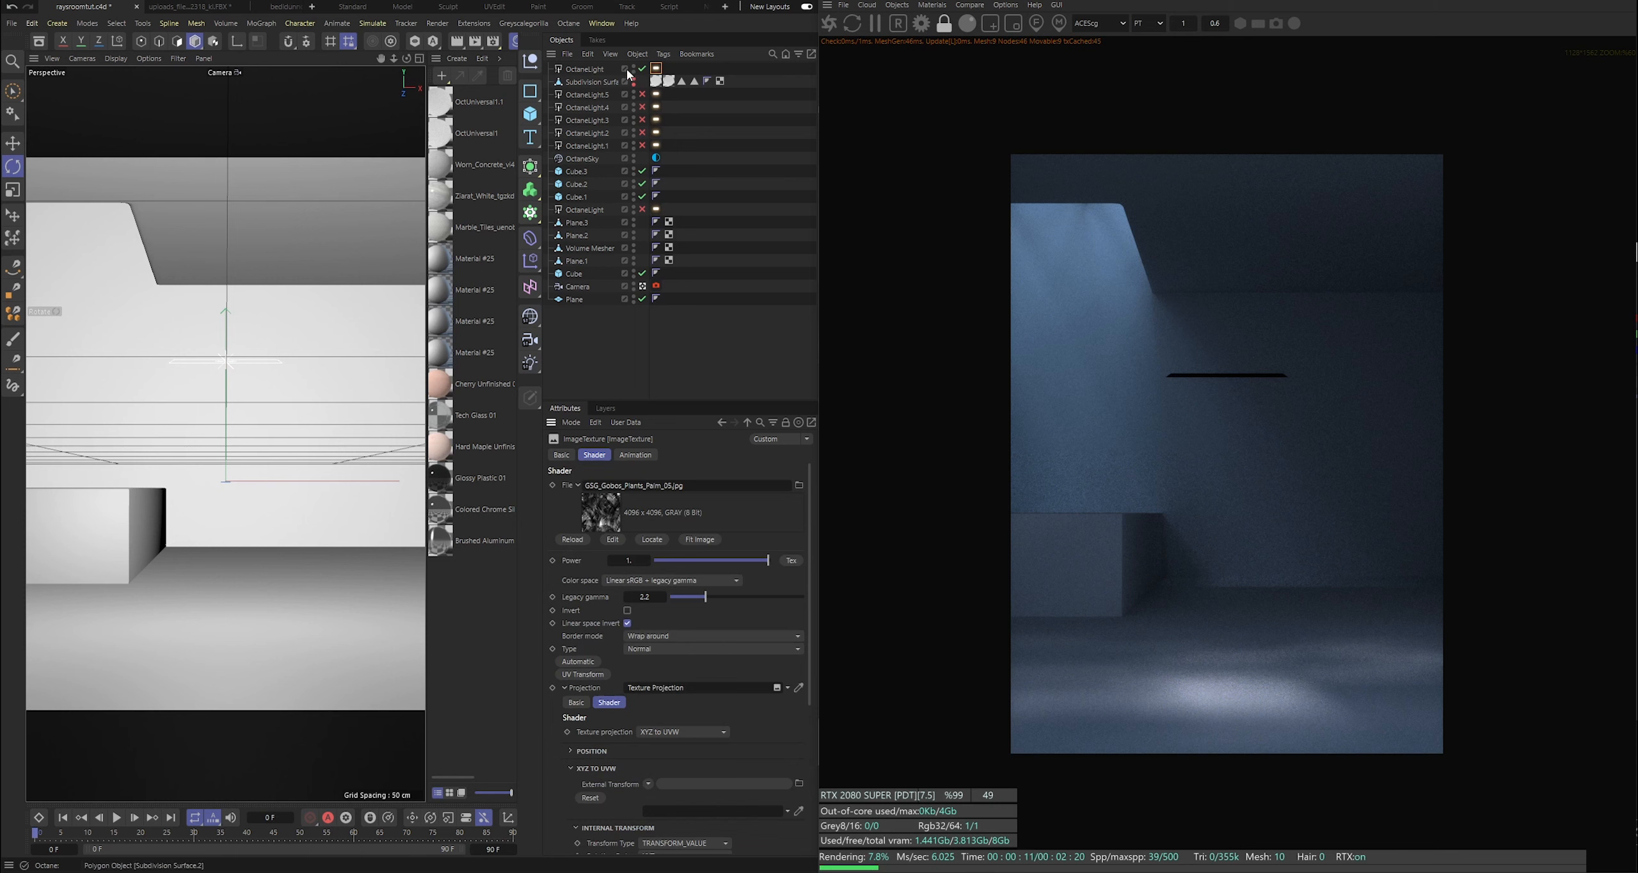
Set the gobo light's Size X and Size Y to 1 cm, save the project and deselect the light.
click(584, 69)
click(650, 456)
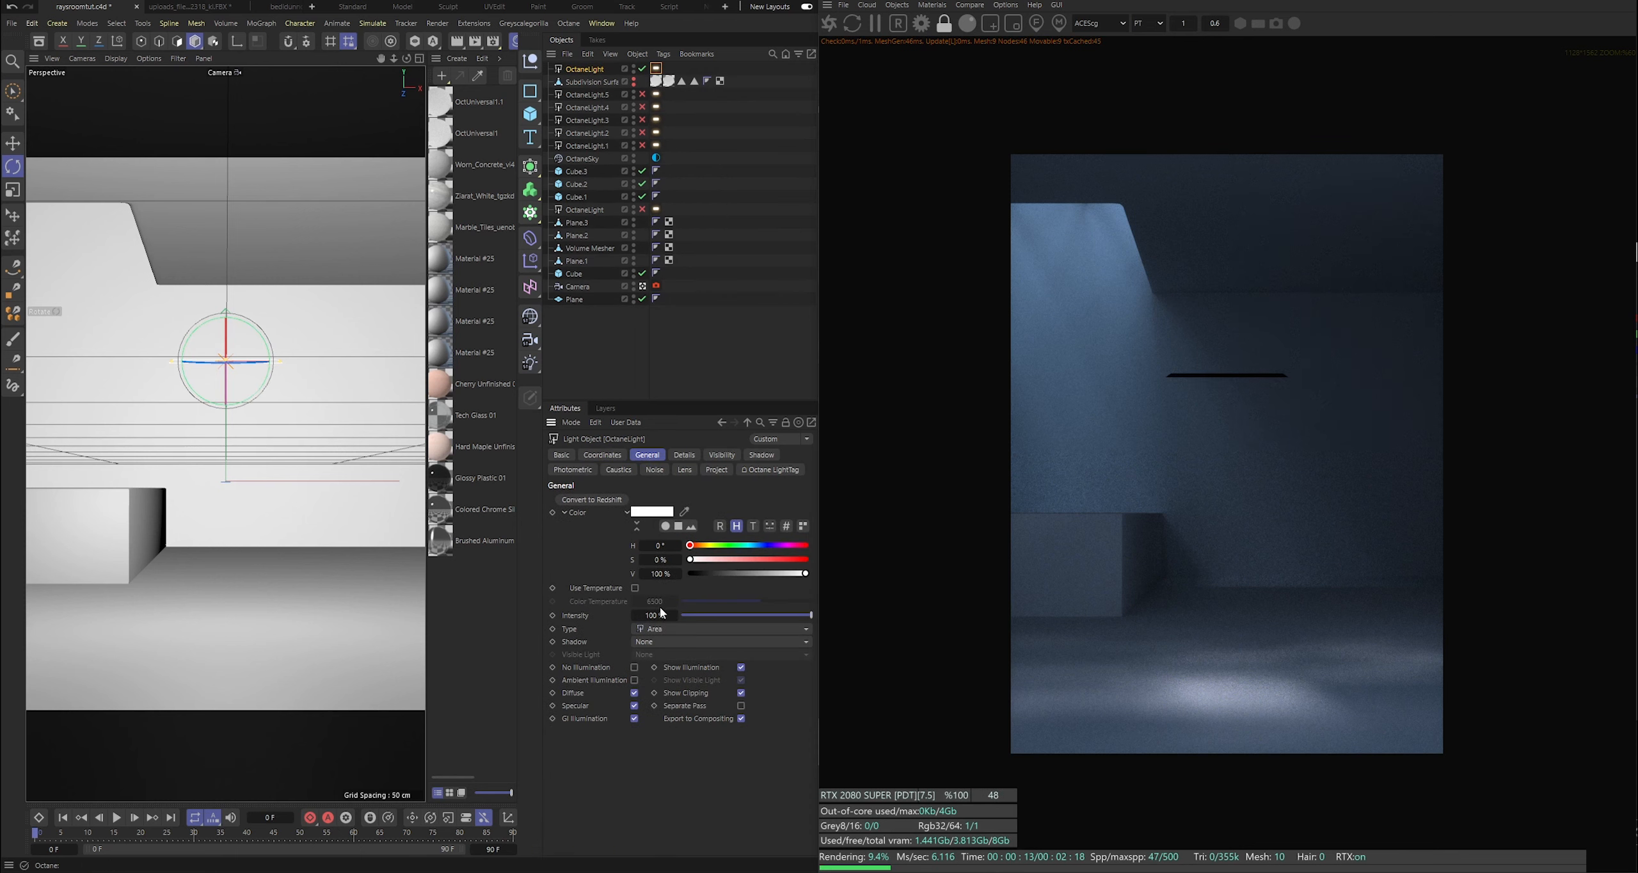
click(683, 454)
click(669, 600)
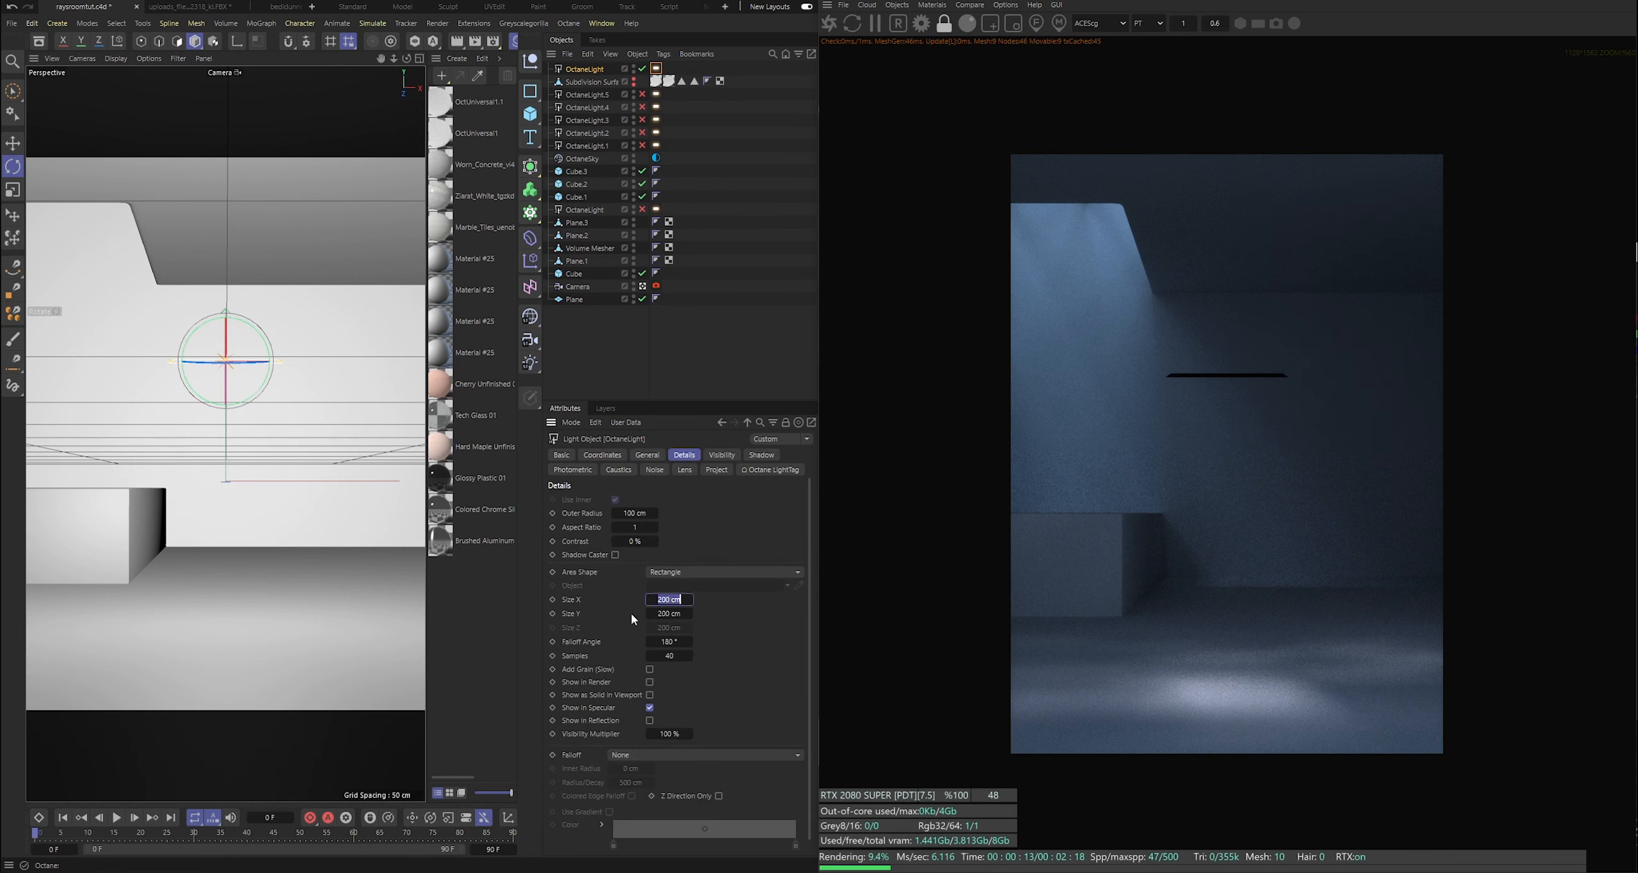
text(1)
key(Tab)
text(1)
key(Return)
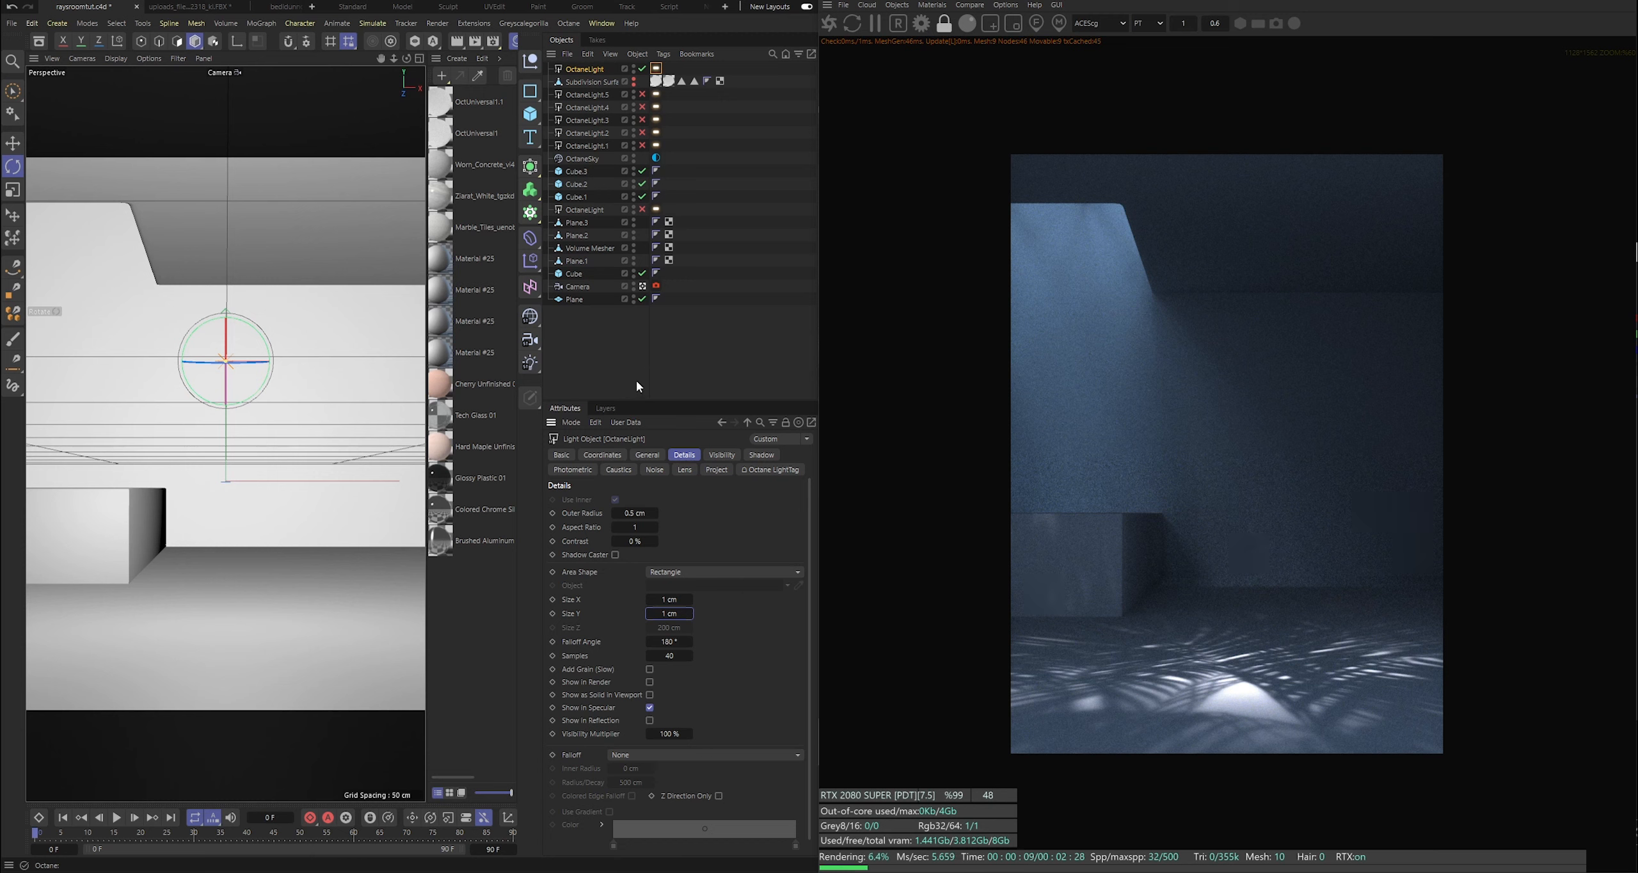
key(ctrl+s)
click(621, 371)
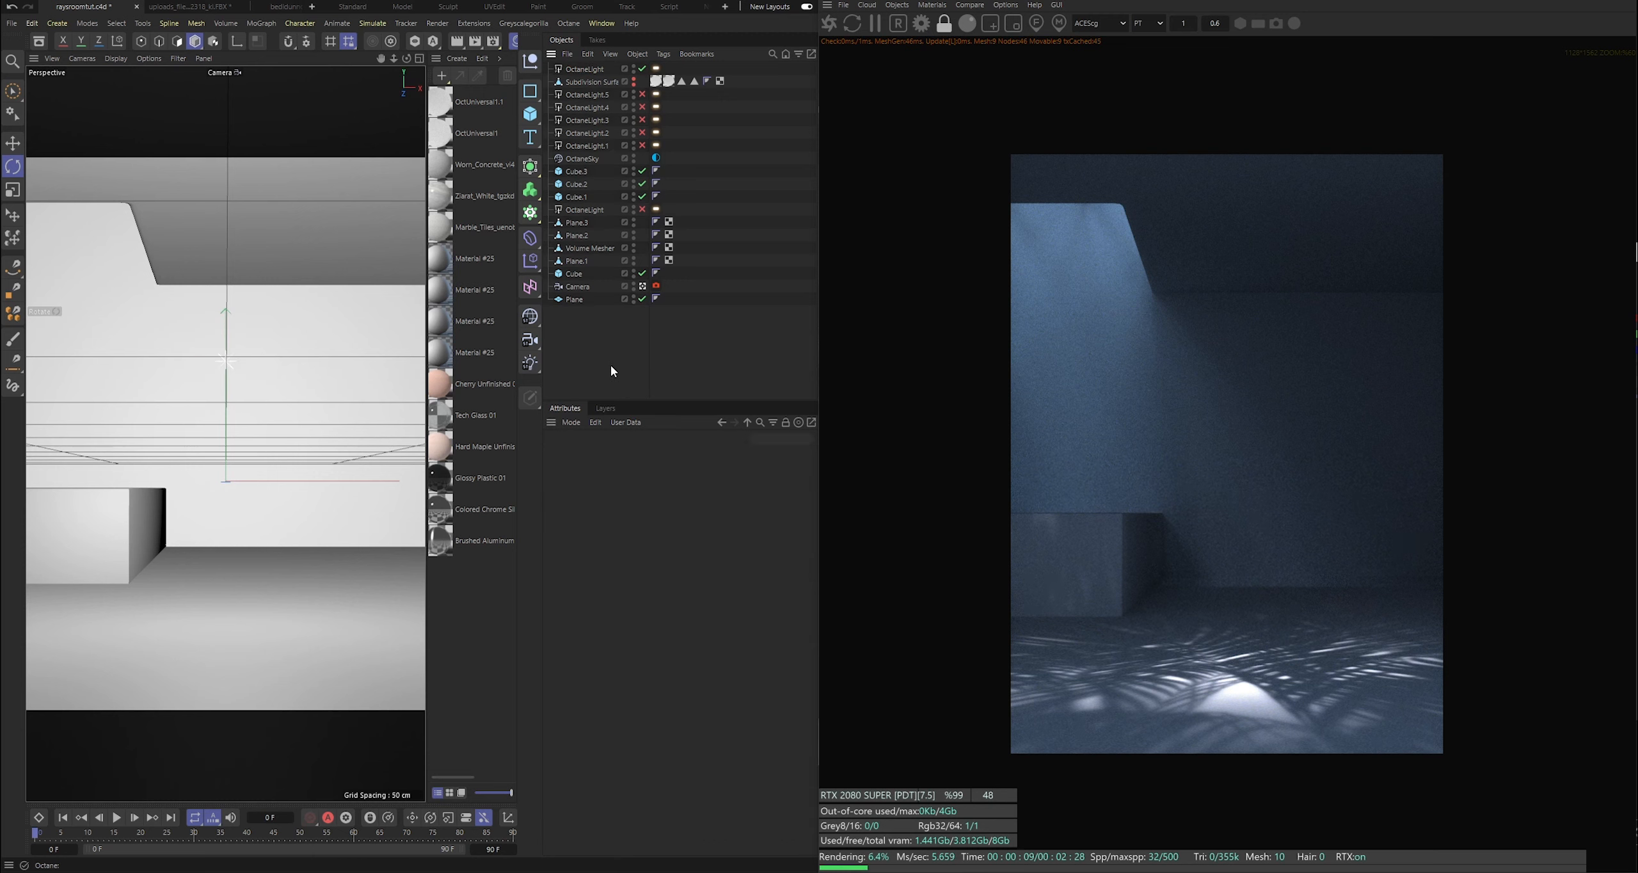
Reduce the gobo projection's scale to about 0.40 and move the light up slightly.
click(583, 68)
key(e)
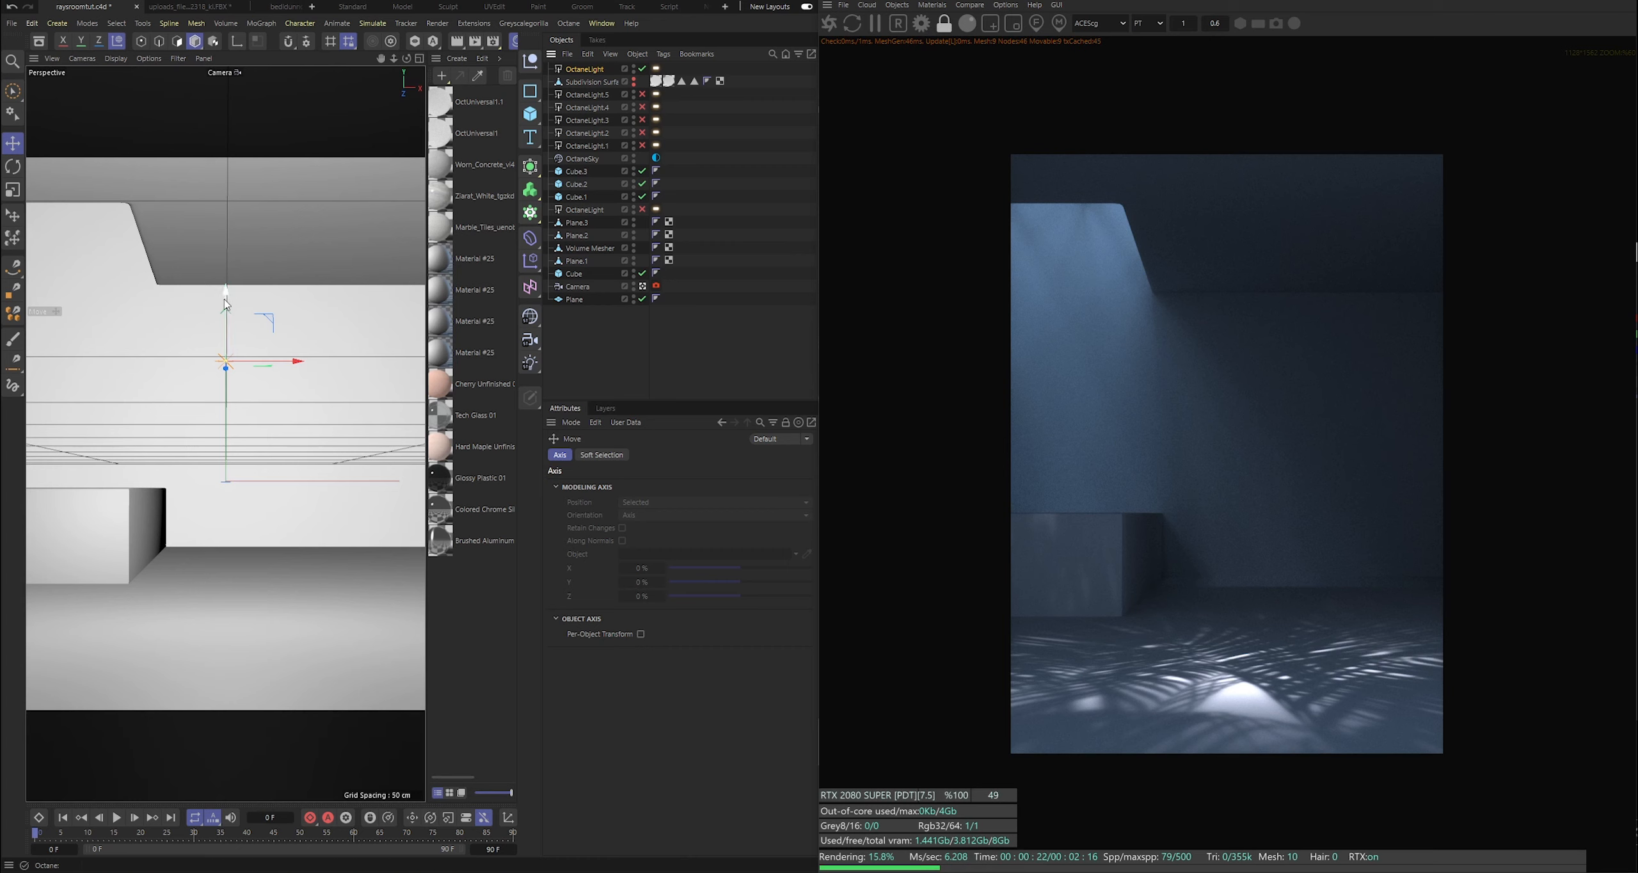
click(656, 69)
click(651, 561)
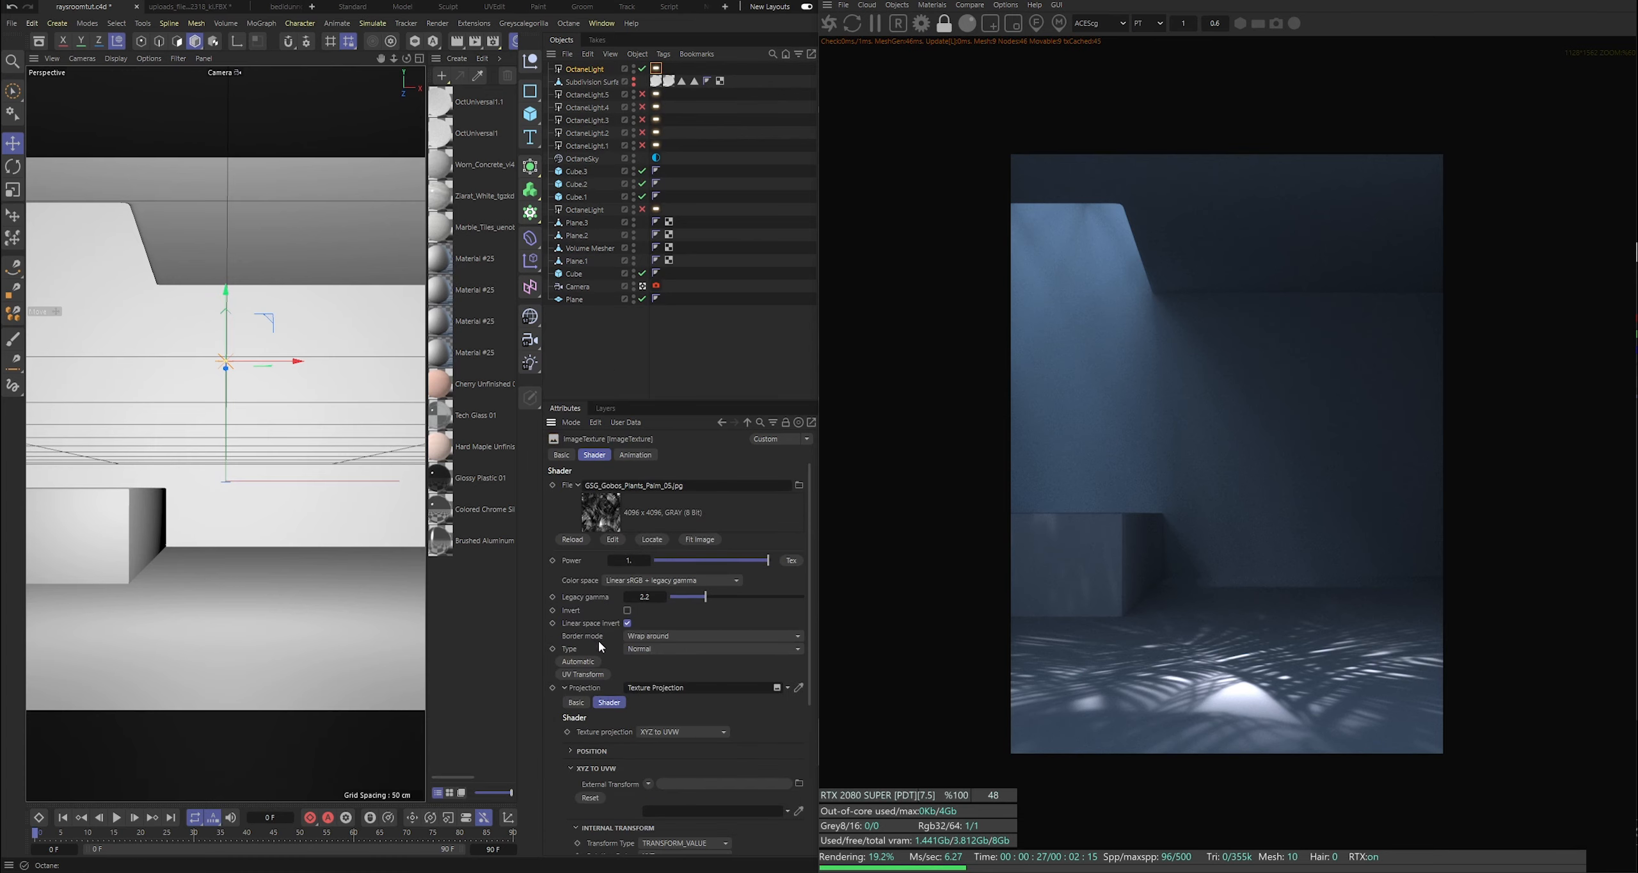
scroll(601, 646, down, 5)
mouse_move(775, 697)
mouse_down()
mouse_move(746, 696)
mouse_move(796, 696)
mouse_move(769, 692)
mouse_up()
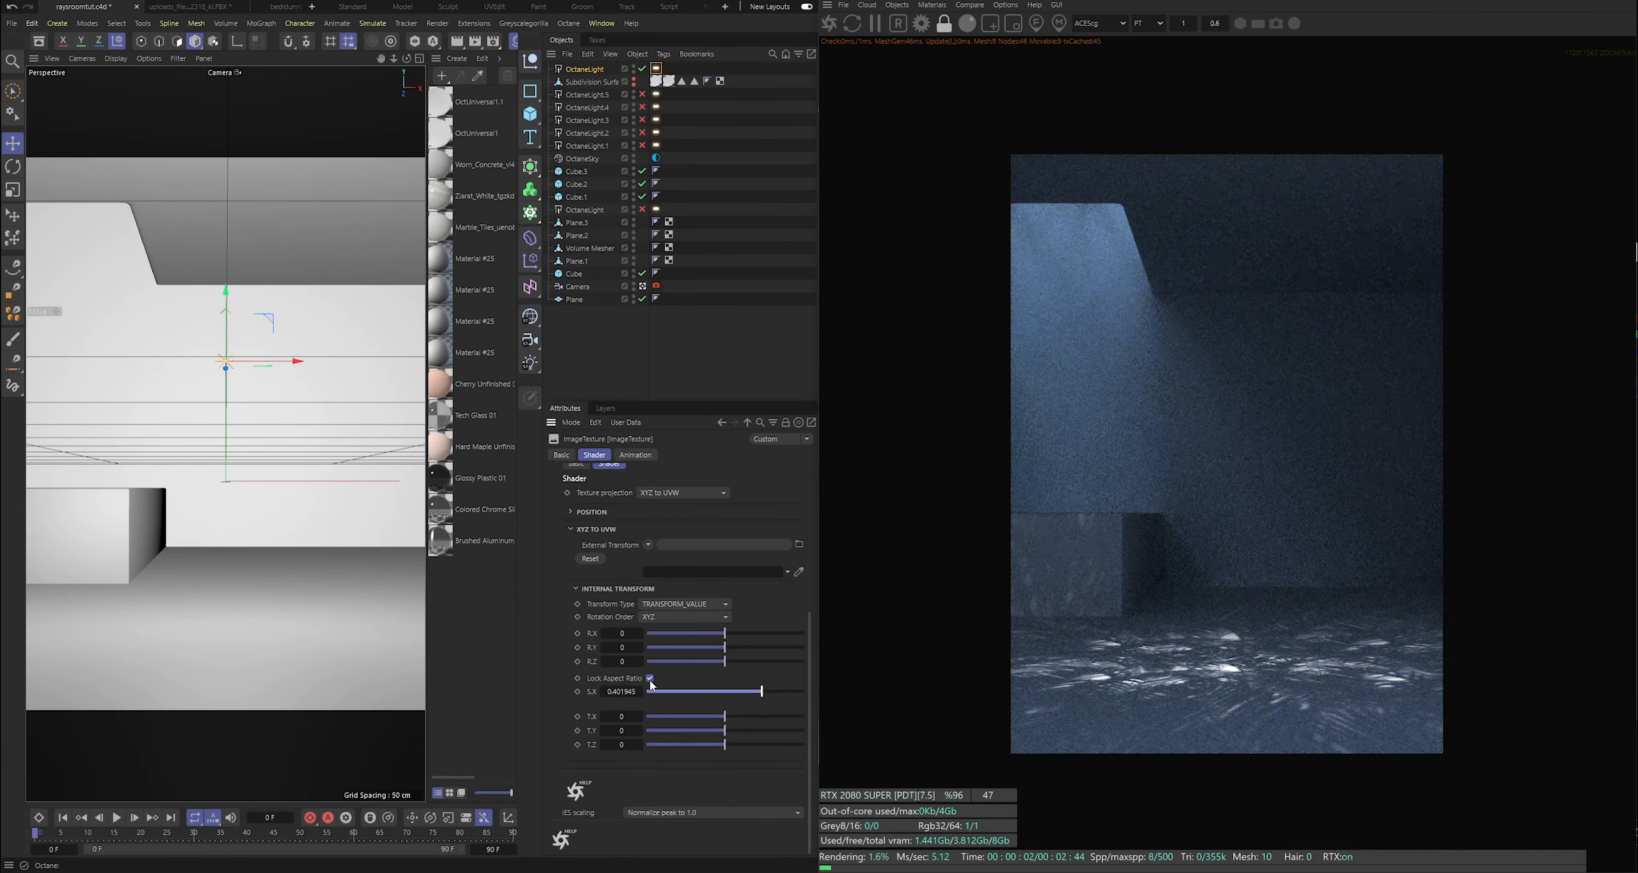
mouse_move(225, 291)
mouse_down()
mouse_move(241, 149)
mouse_move(241, 457)
mouse_move(232, 318)
mouse_up()
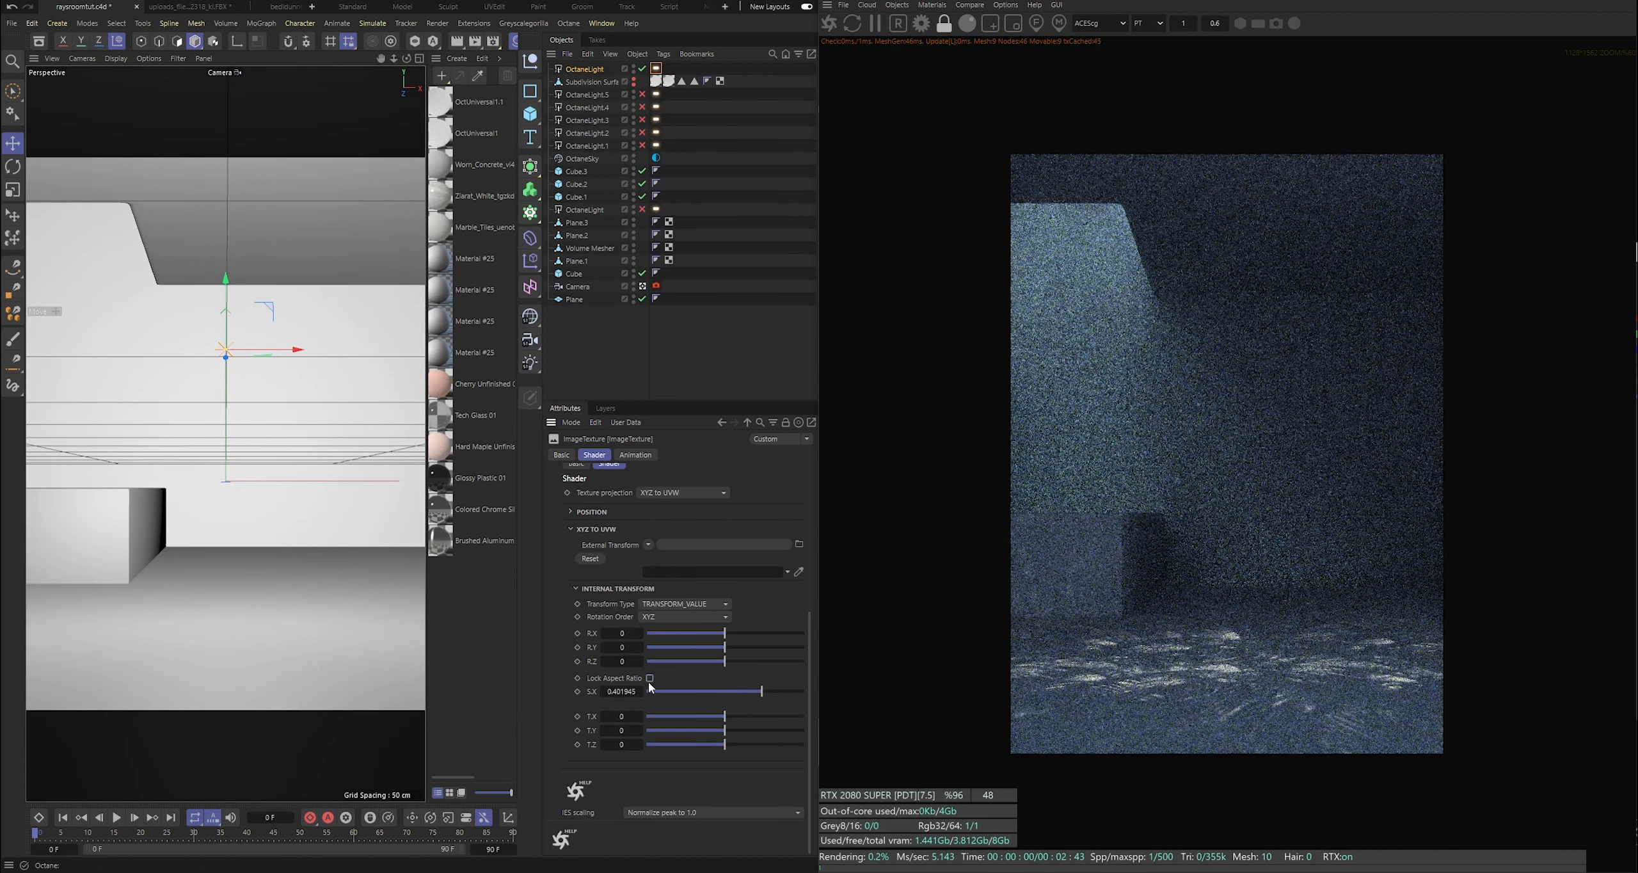
Try lowering only the gobo projection's Y scale with the aspect ratio unlocked, and undo the change.
scroll(648, 681, up, 4)
scroll(645, 704, down, 4)
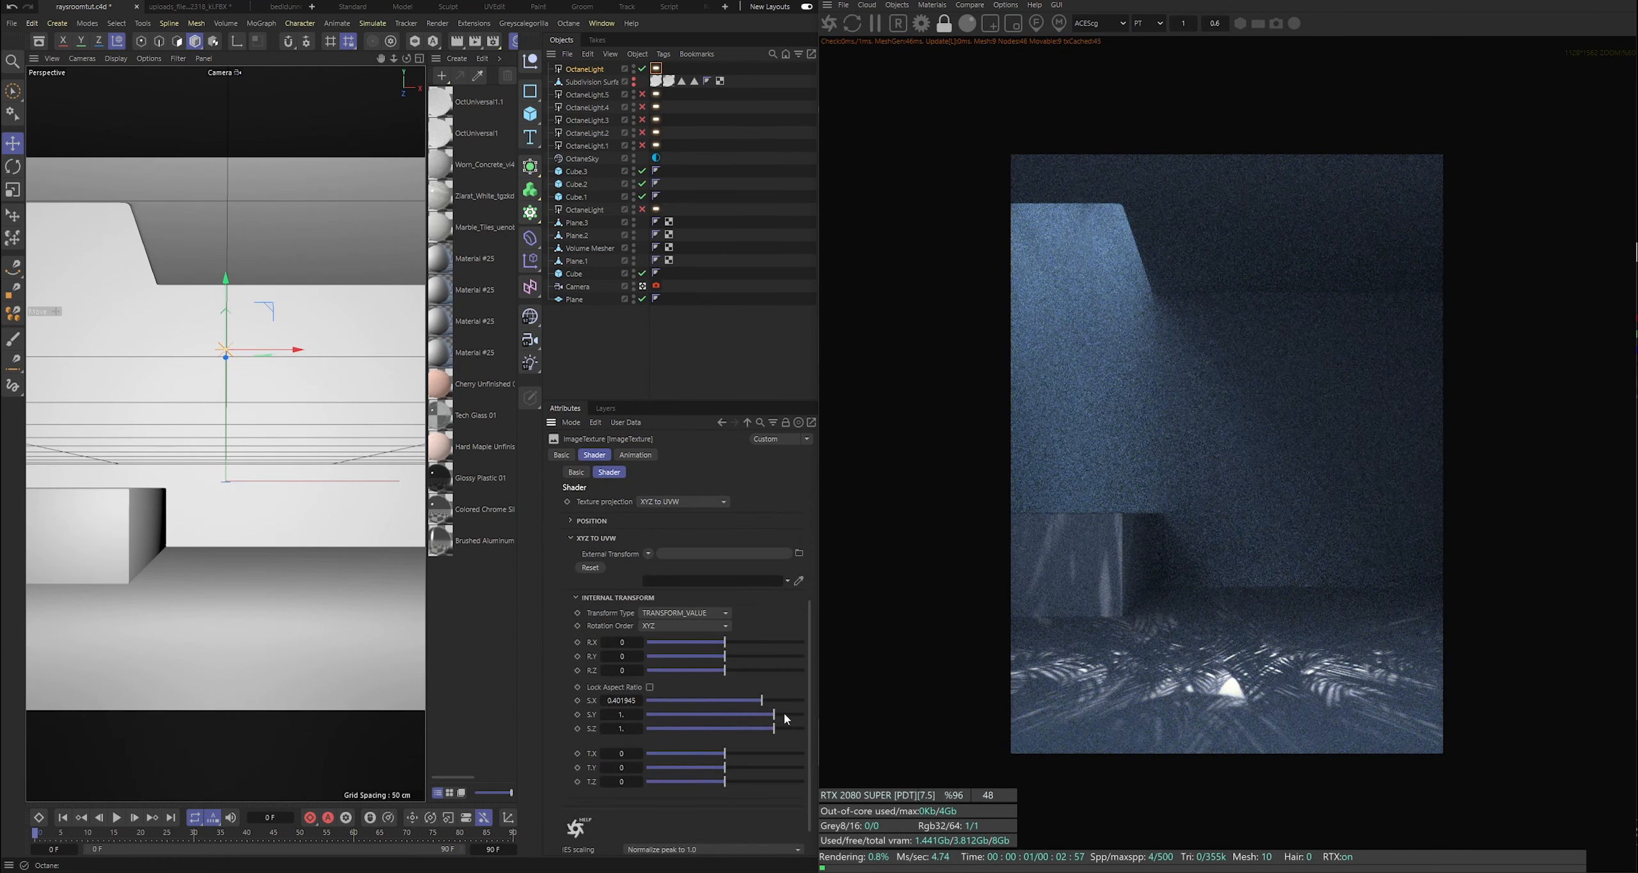
drag(775, 715, 742, 713)
key(ctrl+z)
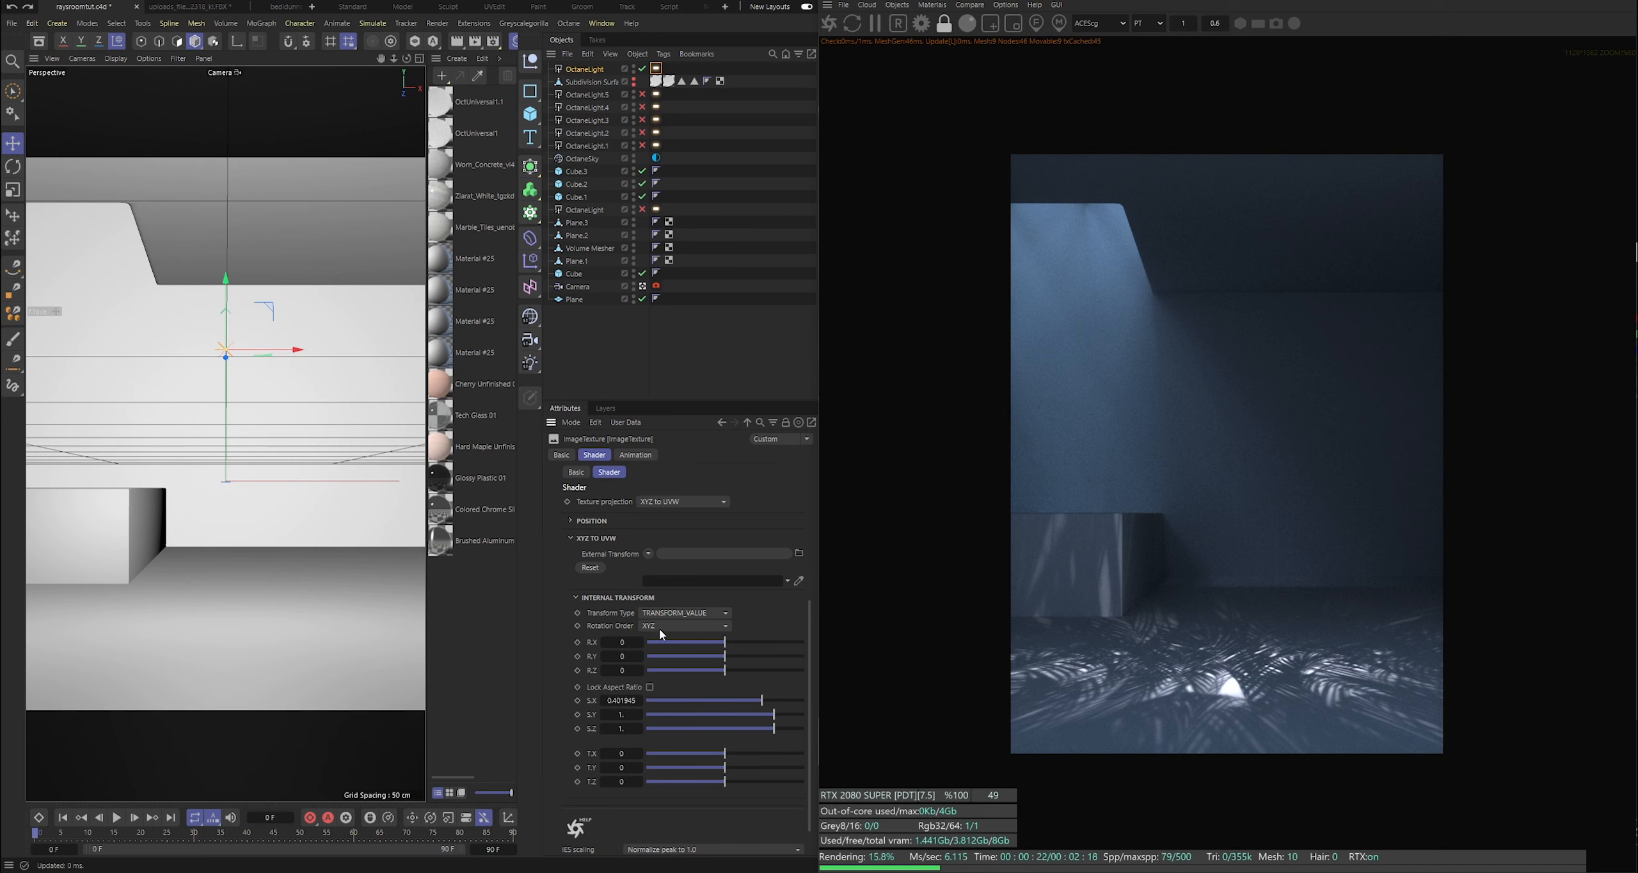
Relock the gobo projection's aspect ratio, set its scale to about 0.79 and return to the light tag's settings.
click(650, 687)
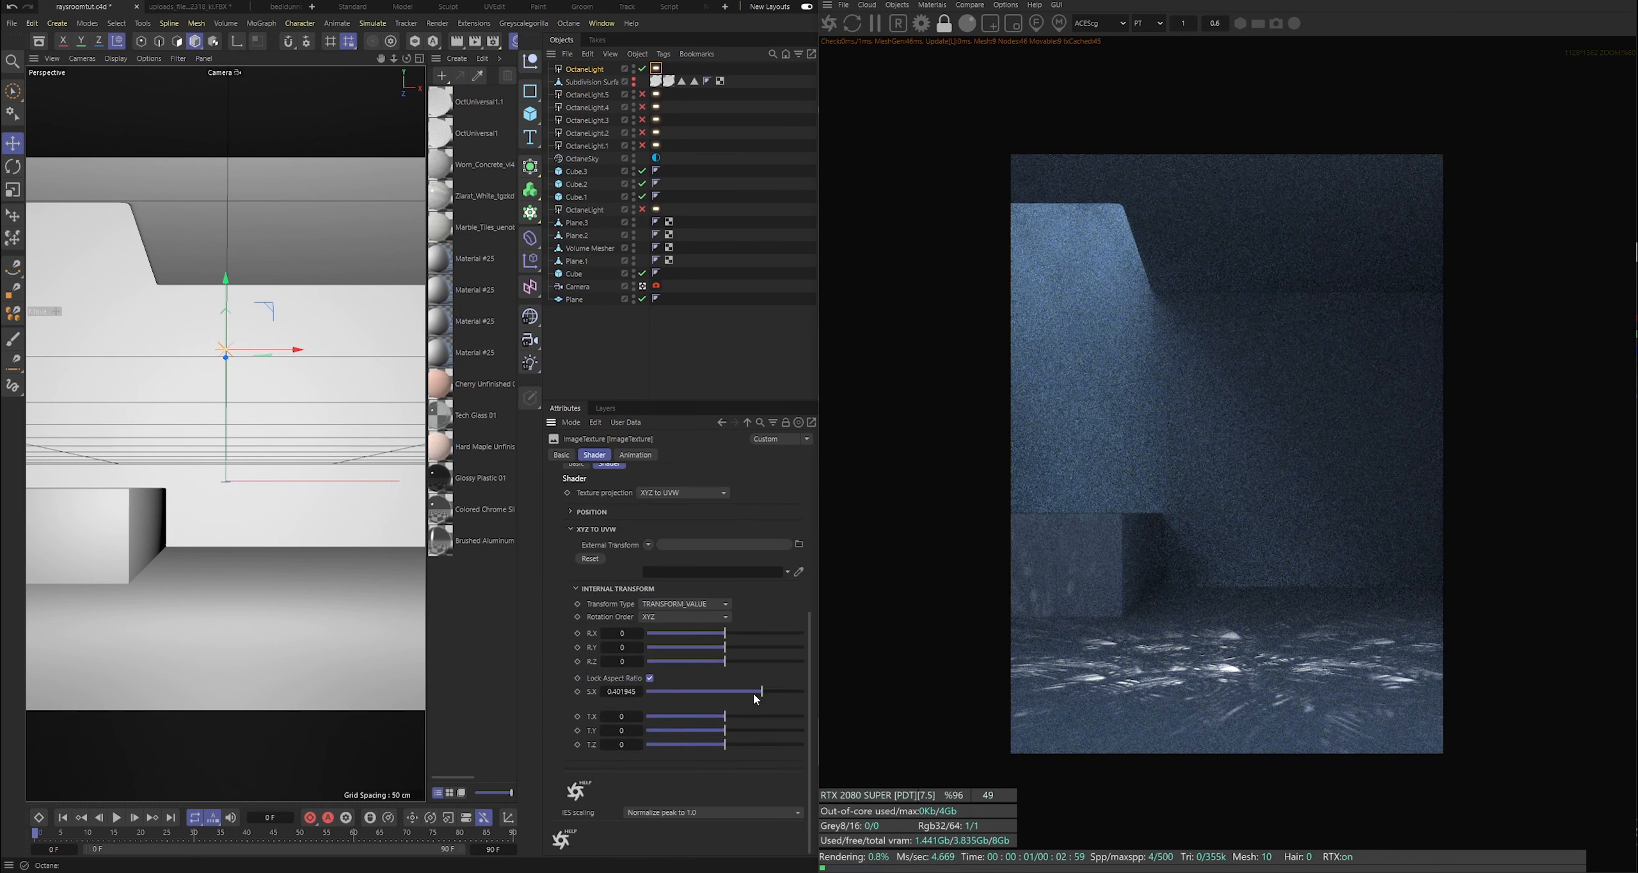
mouse_move(754, 693)
mouse_down()
mouse_move(733, 691)
mouse_move(768, 695)
mouse_up()
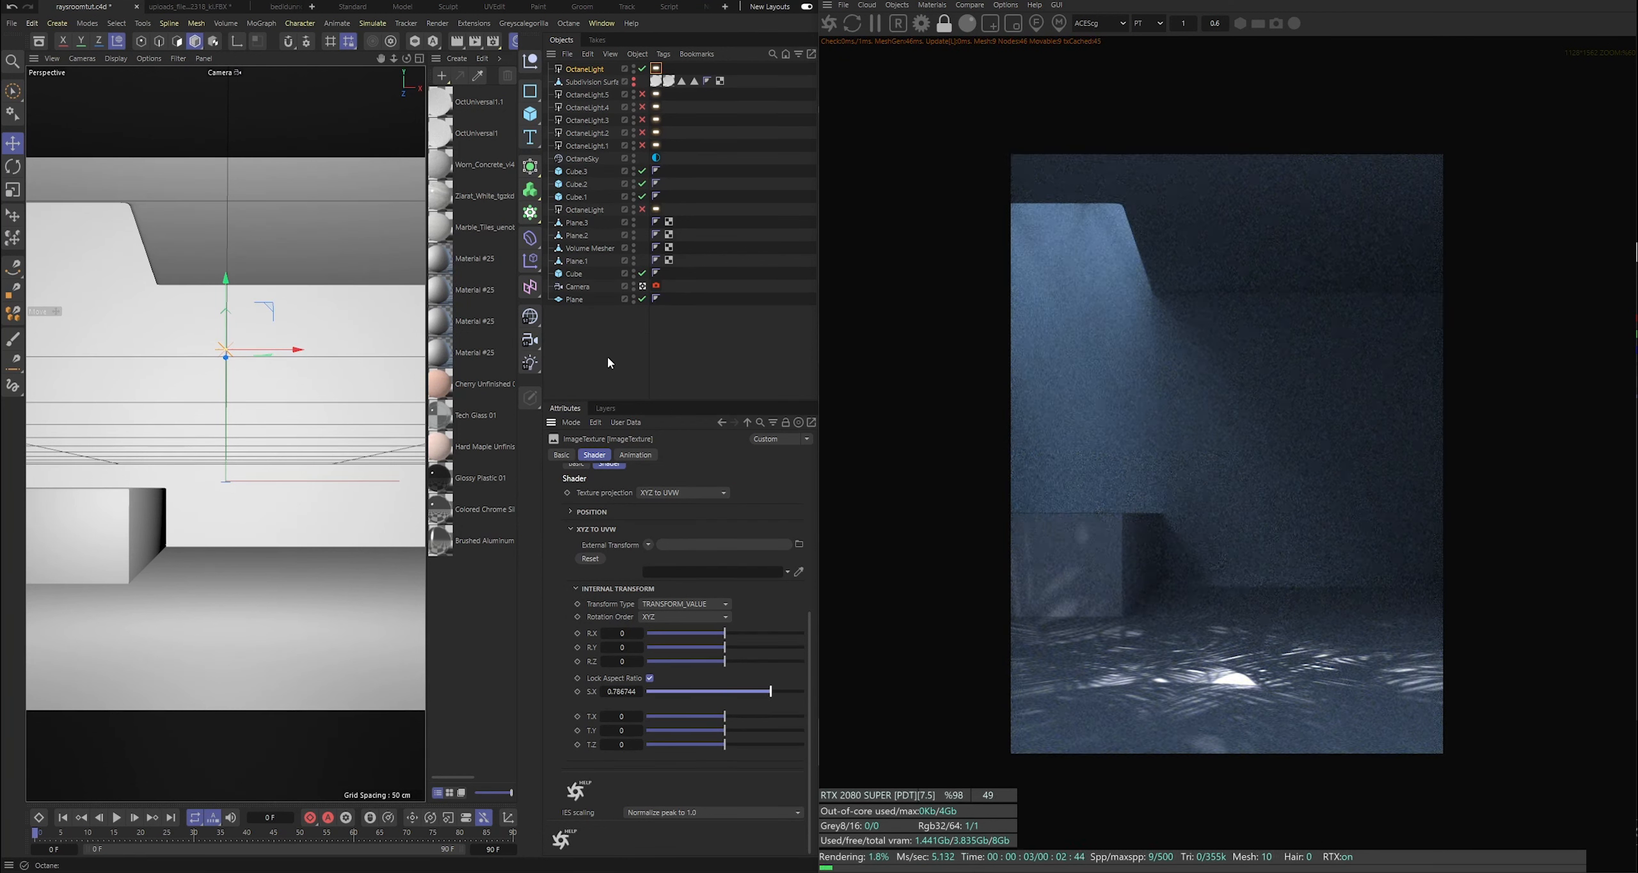
click(656, 69)
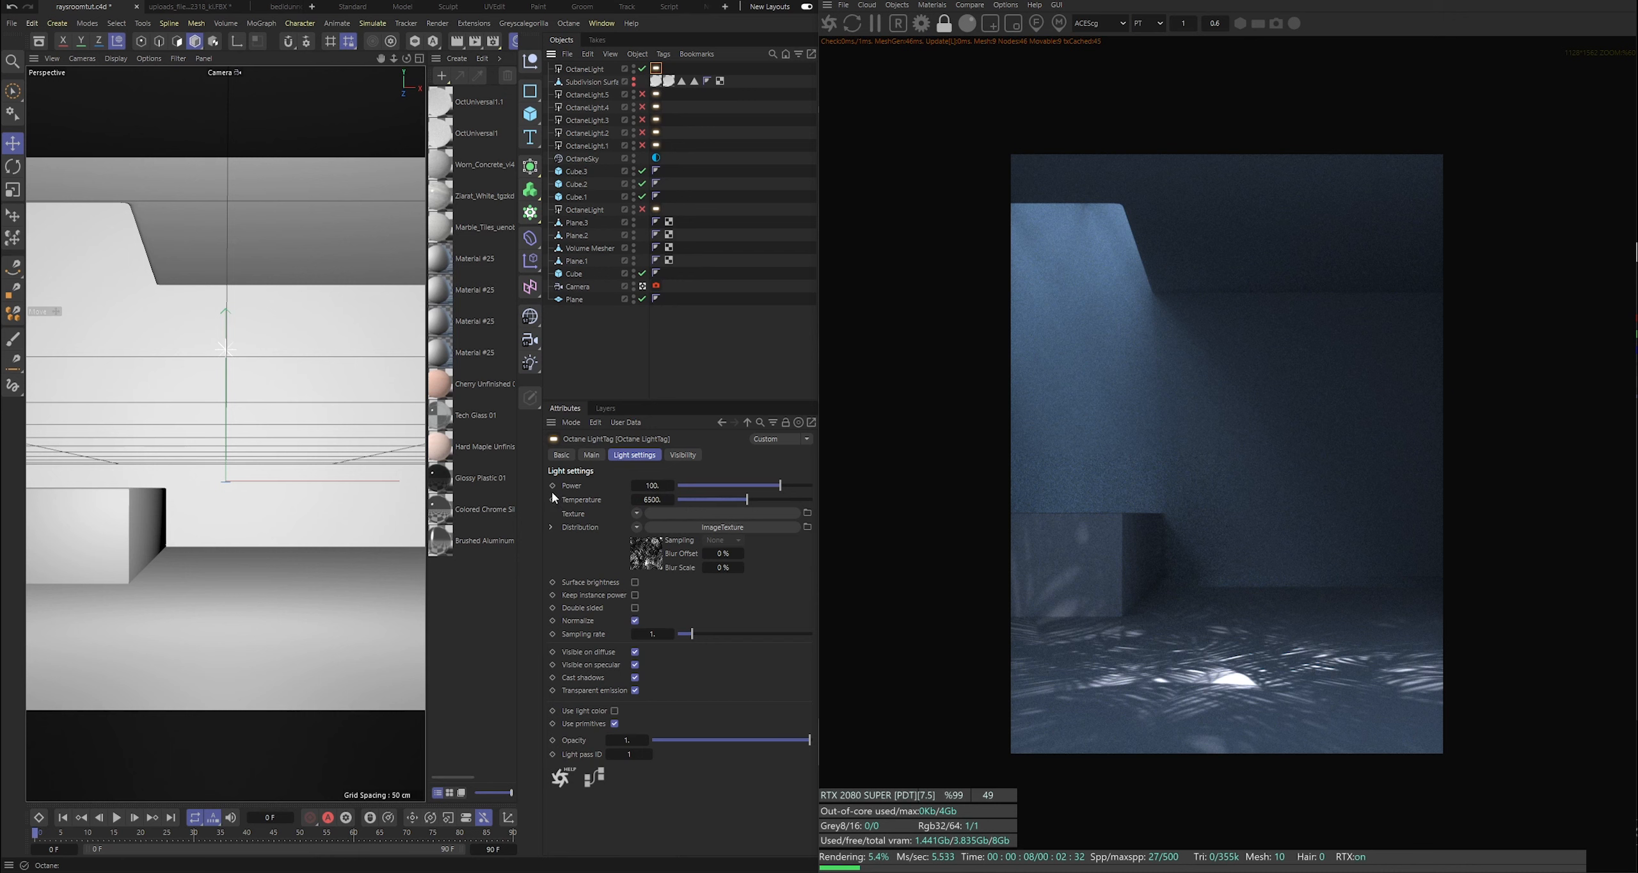
Try a power of 500 and a warmer temperature of about 2529 on the gobo light, and undo both changes.
double_click(651, 484)
text(500)
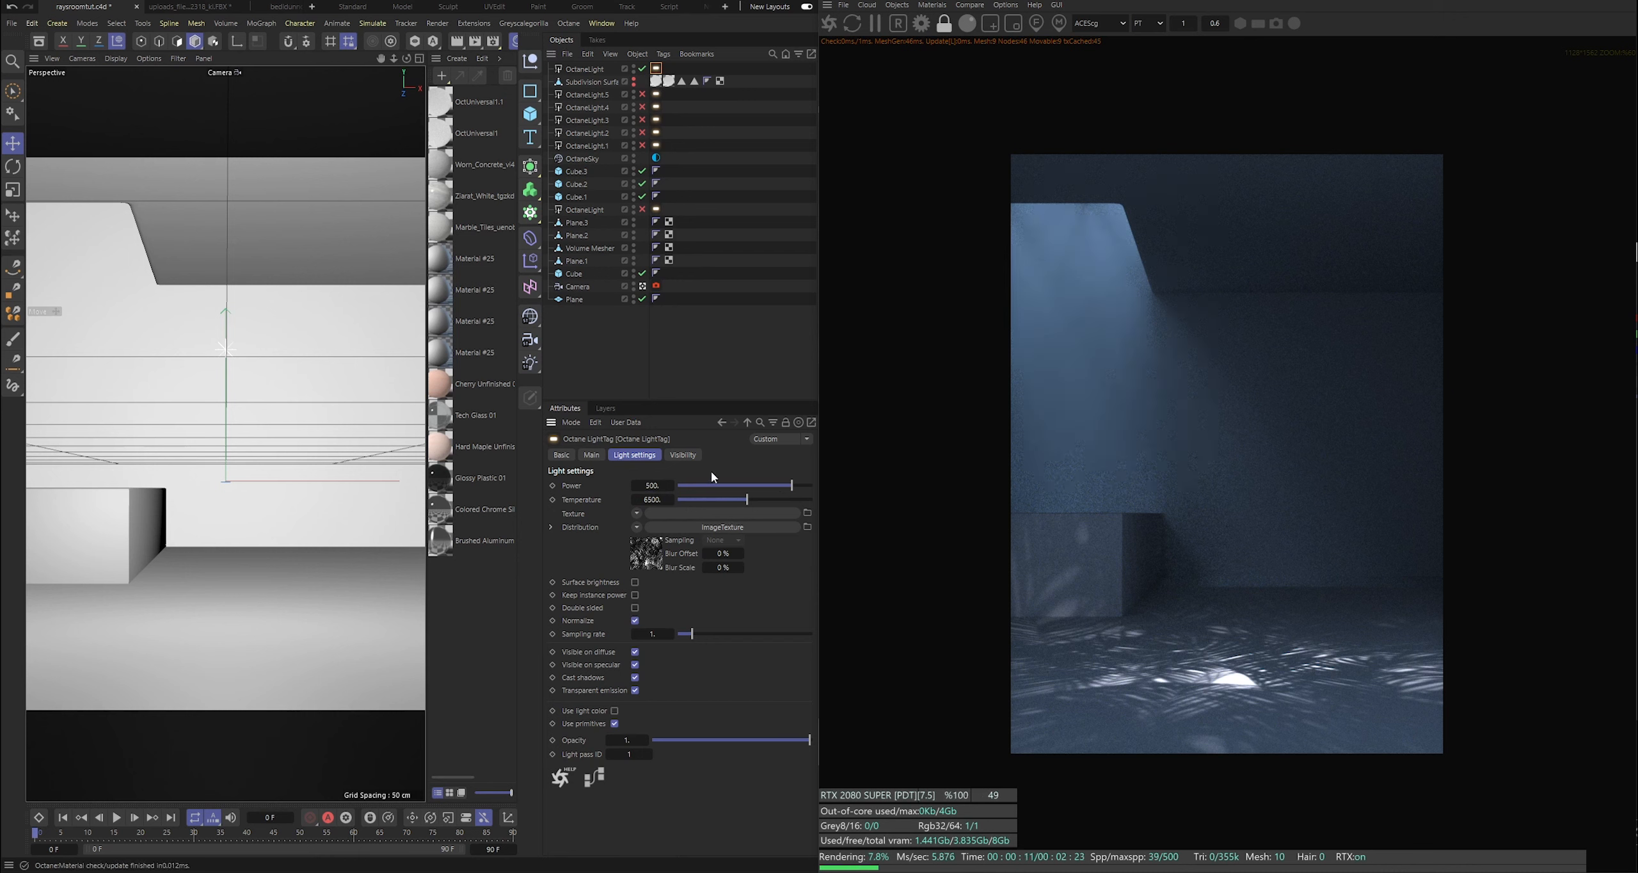
key(Return)
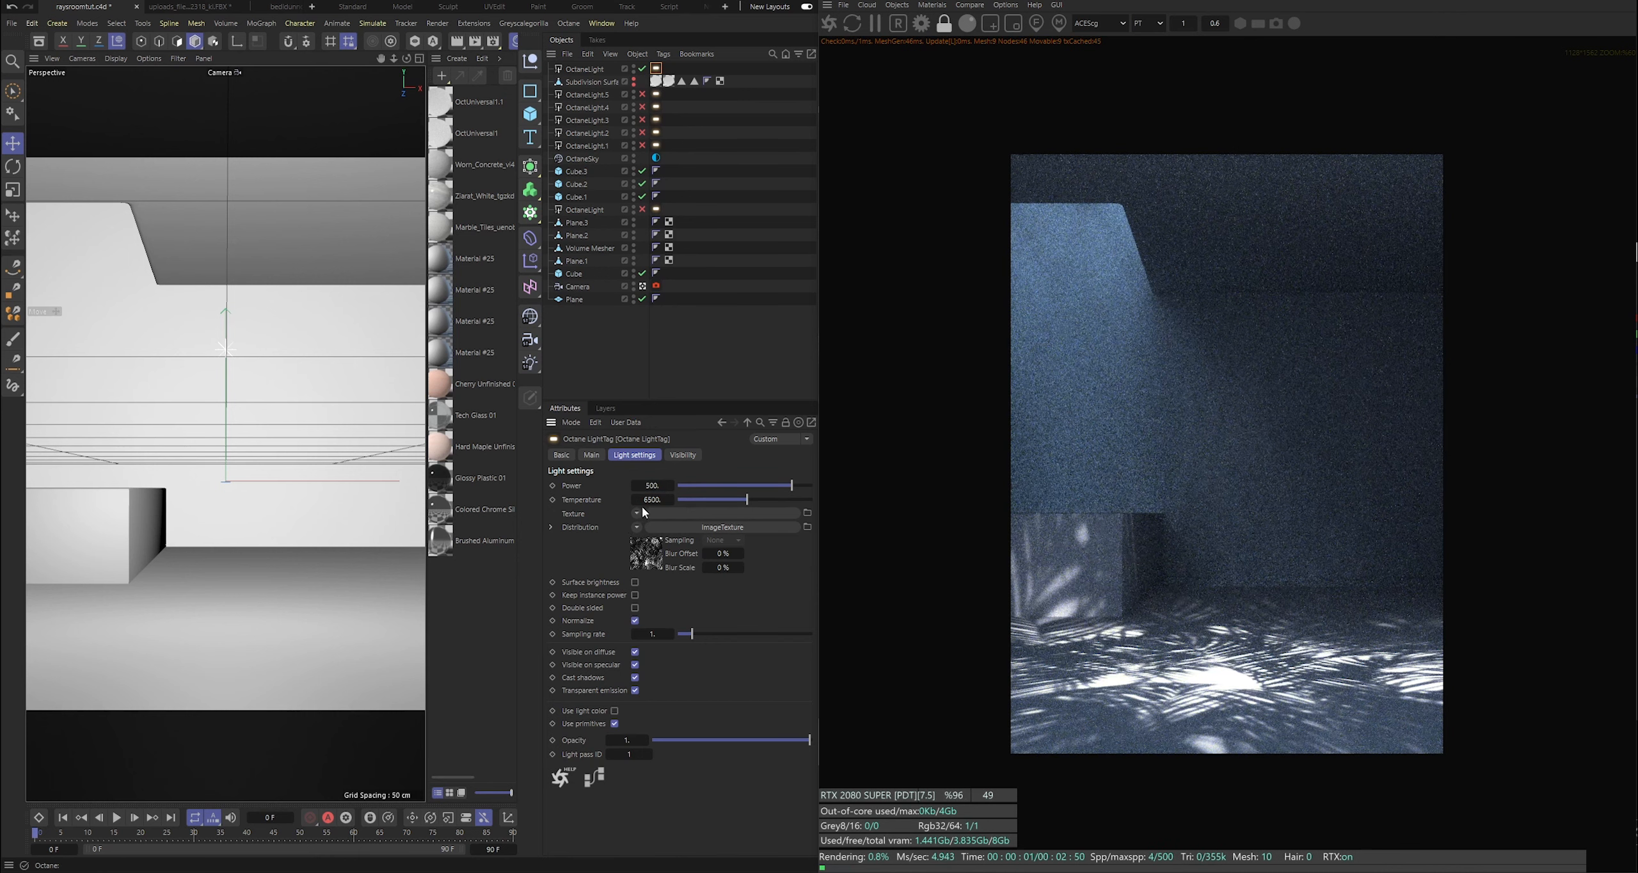
drag(747, 499, 702, 499)
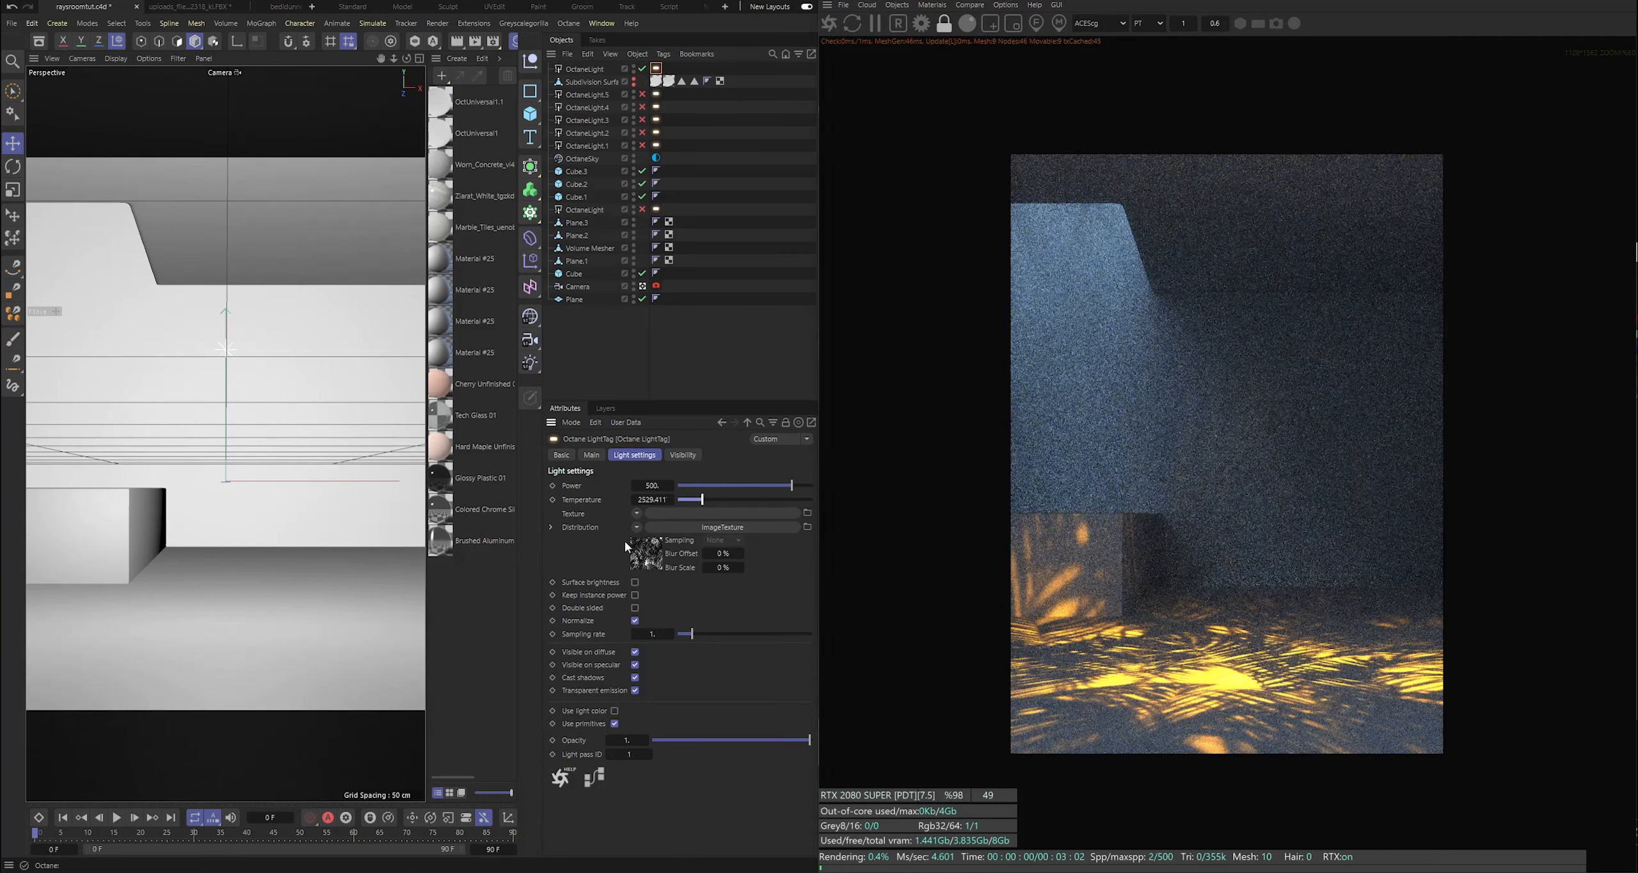
key(ctrl+z)
key(ctrl+z)
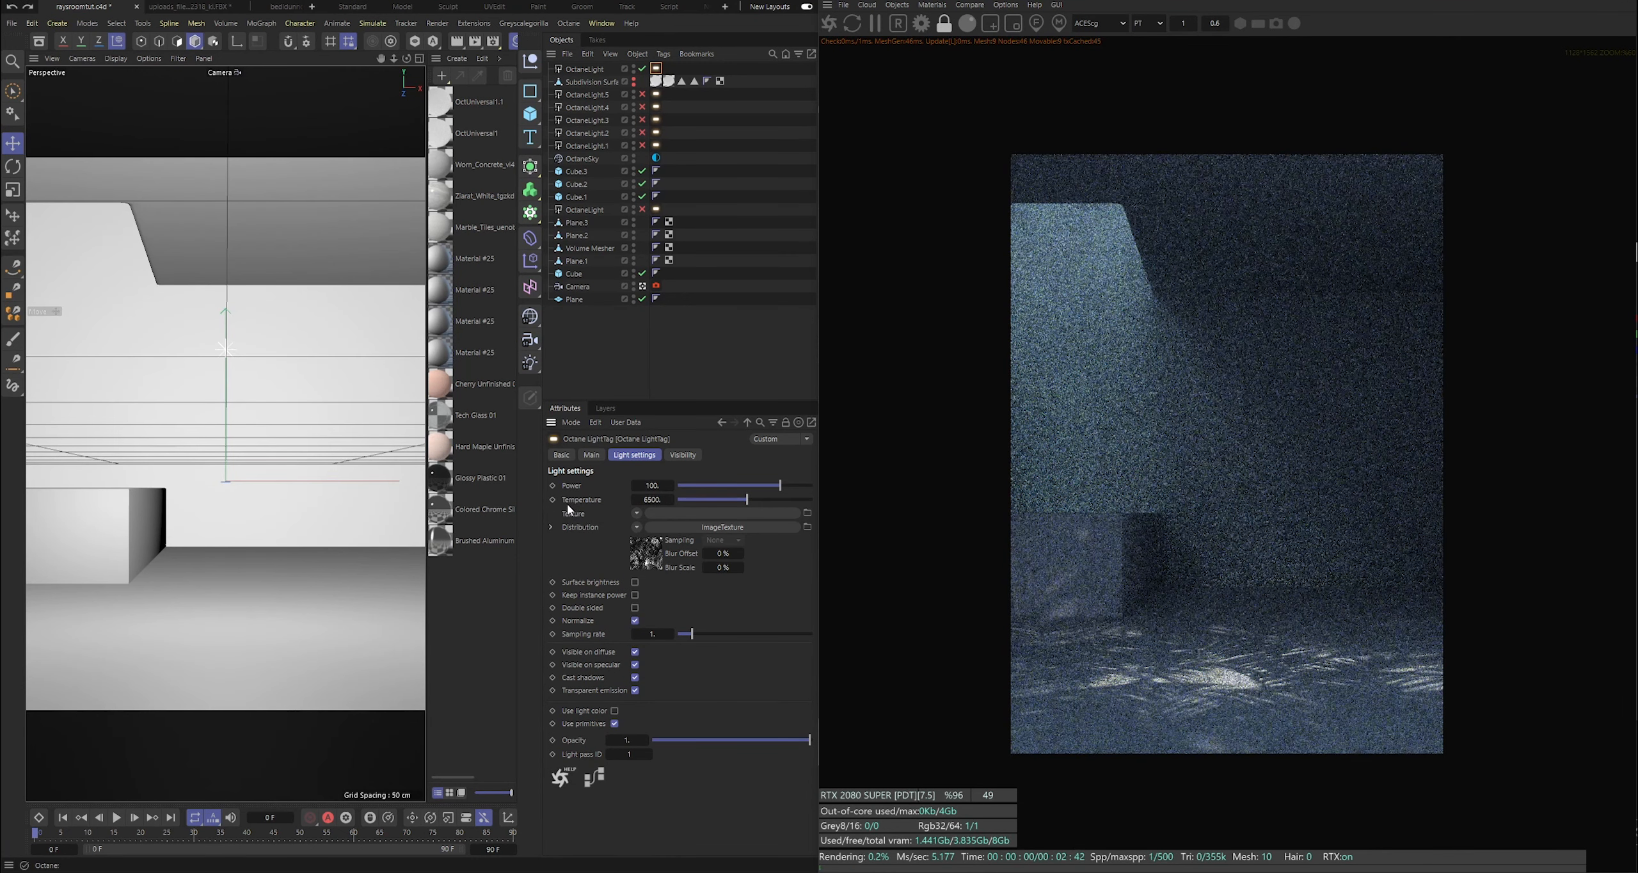
Show the four-view layout and move the gobo light up and to the left in the Front view, above the roof.
click(593, 371)
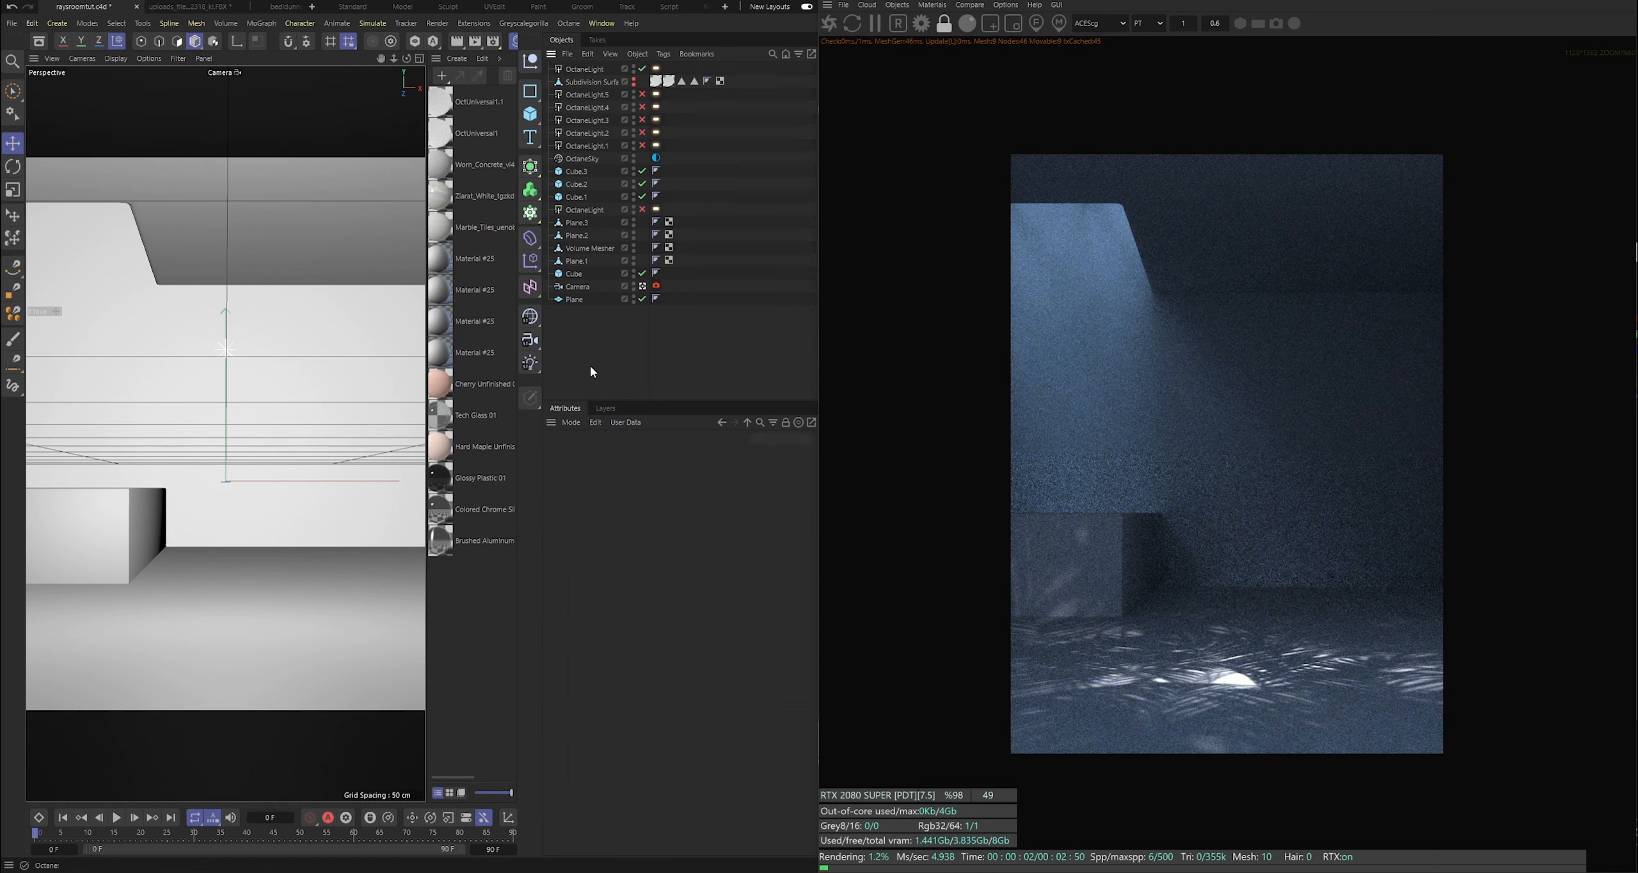
click(589, 70)
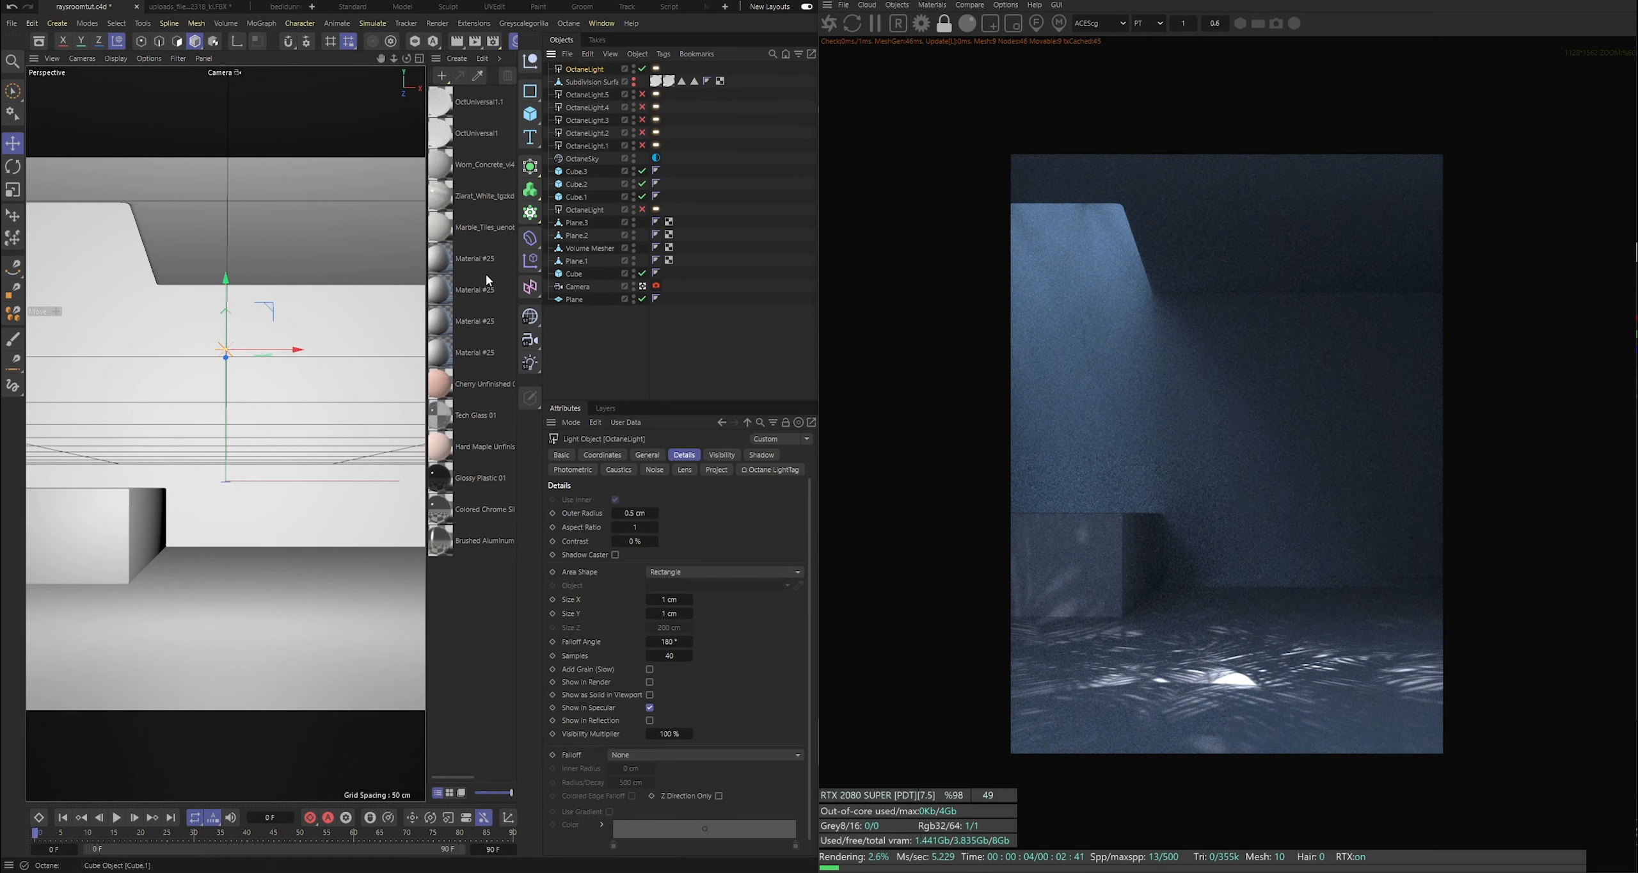
click(420, 58)
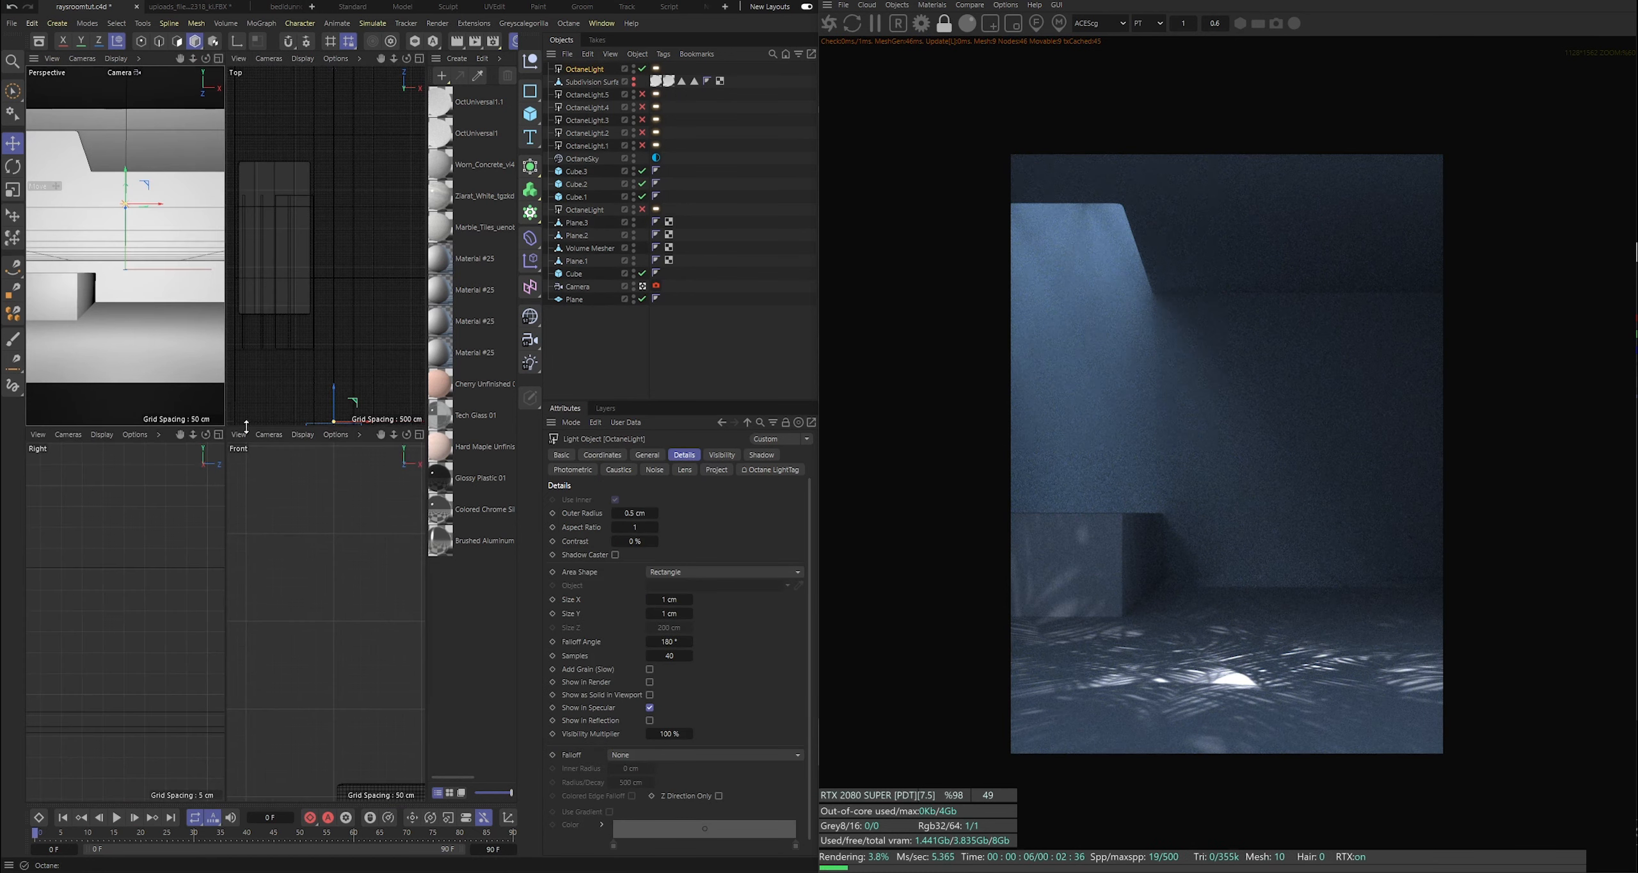
scroll(288, 599, down, 10)
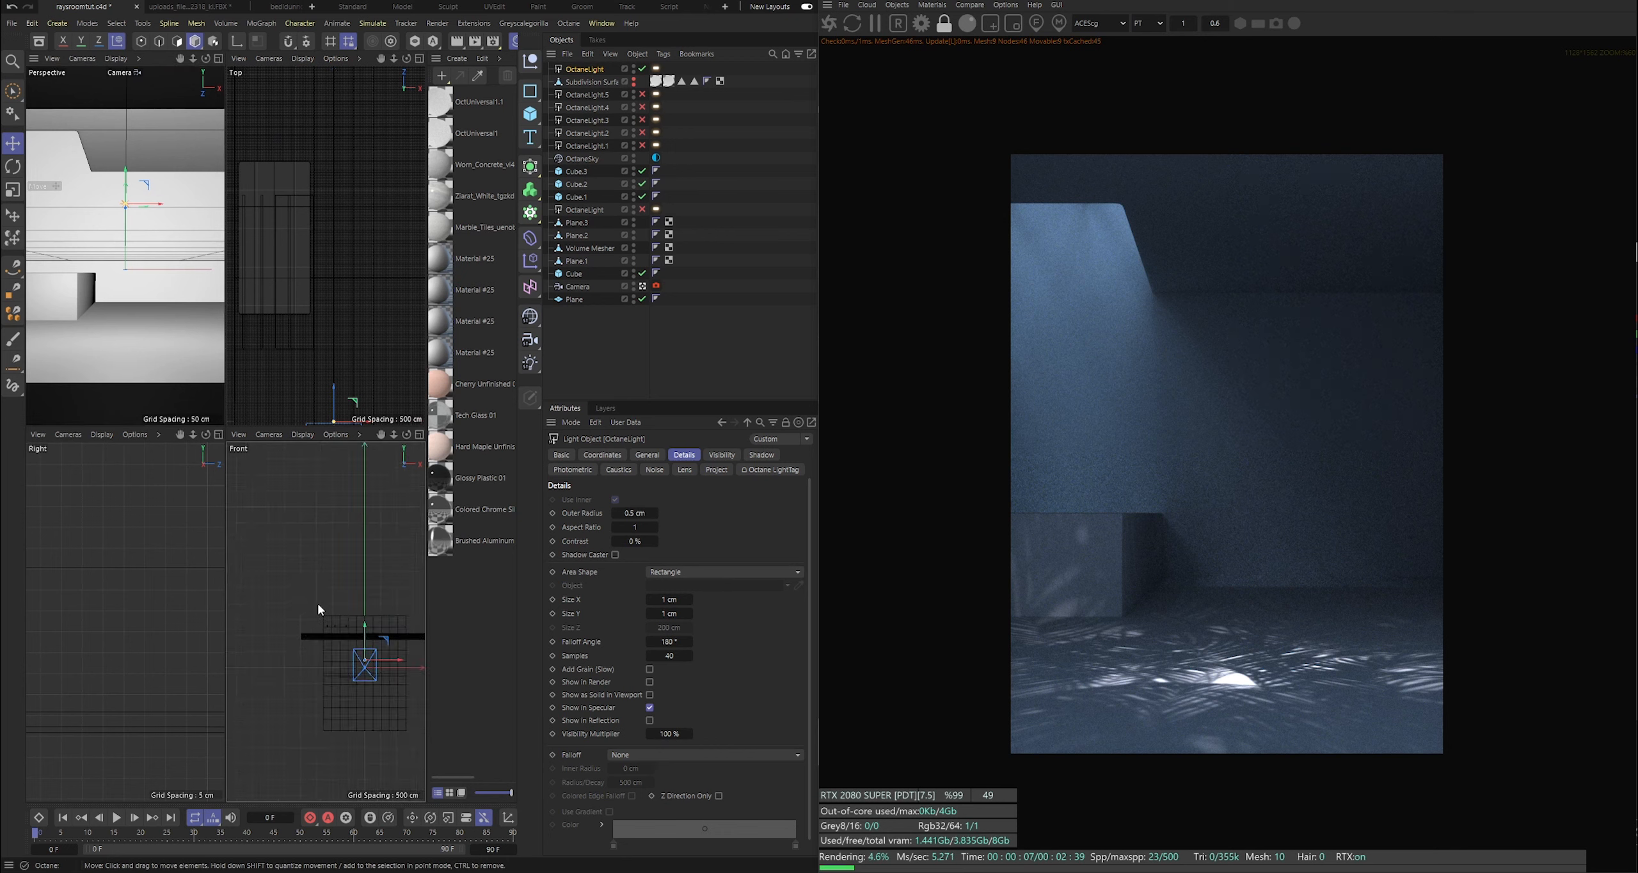
scroll(369, 651, up, 3)
drag(346, 636, 262, 558)
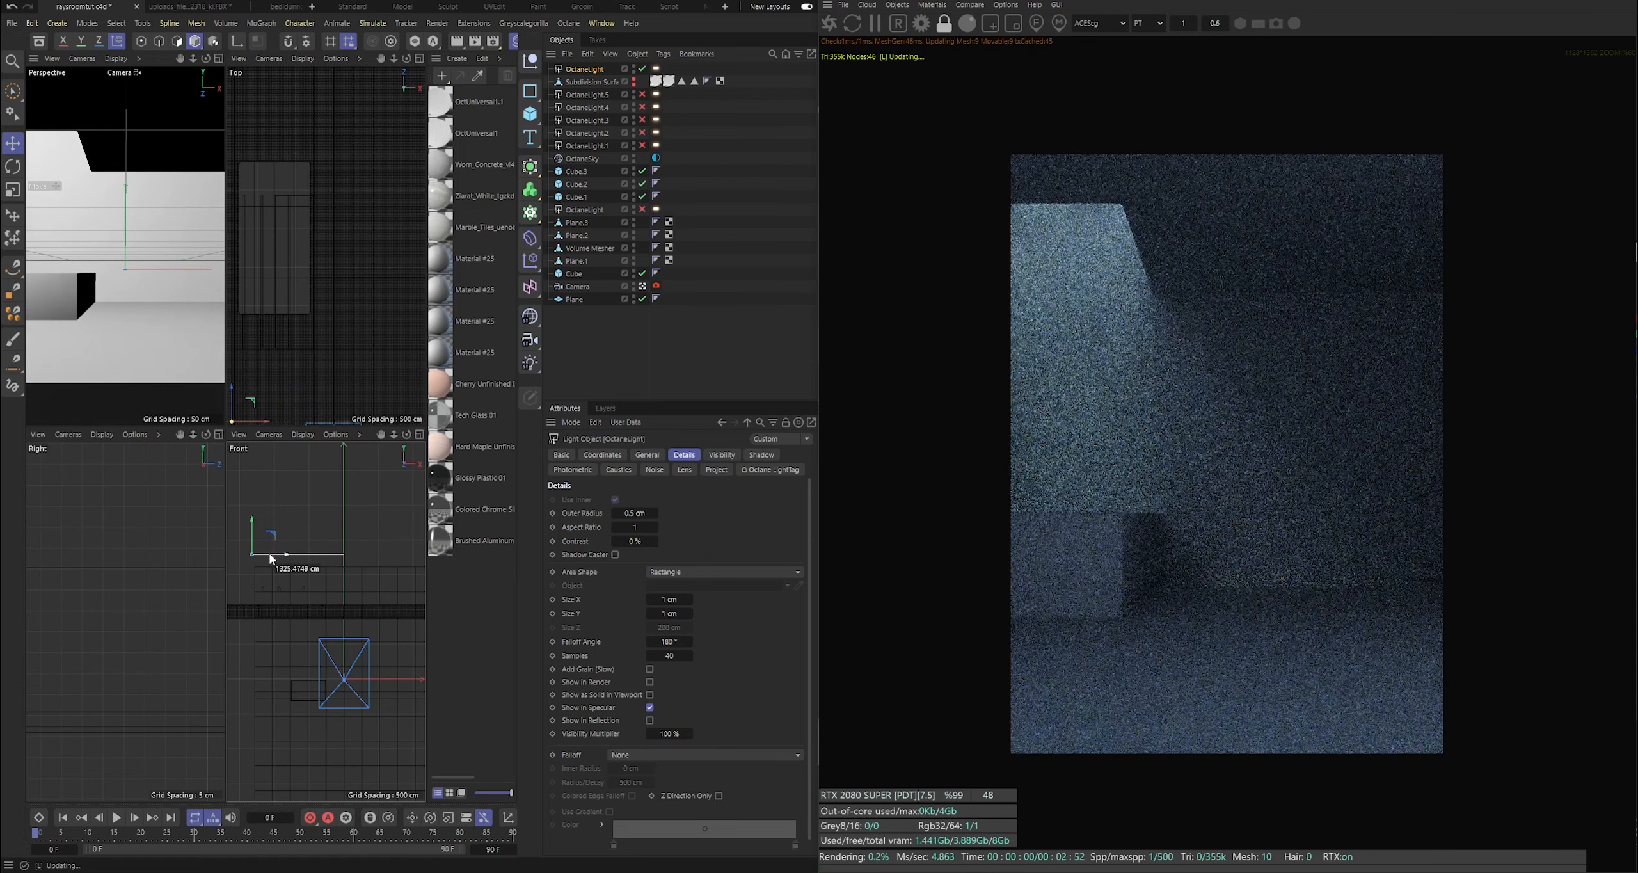
Shift the gobo light deeper into the room in the Right view, and bring it right and lower over the roof opening in Front.
scroll(125, 657, down, 10)
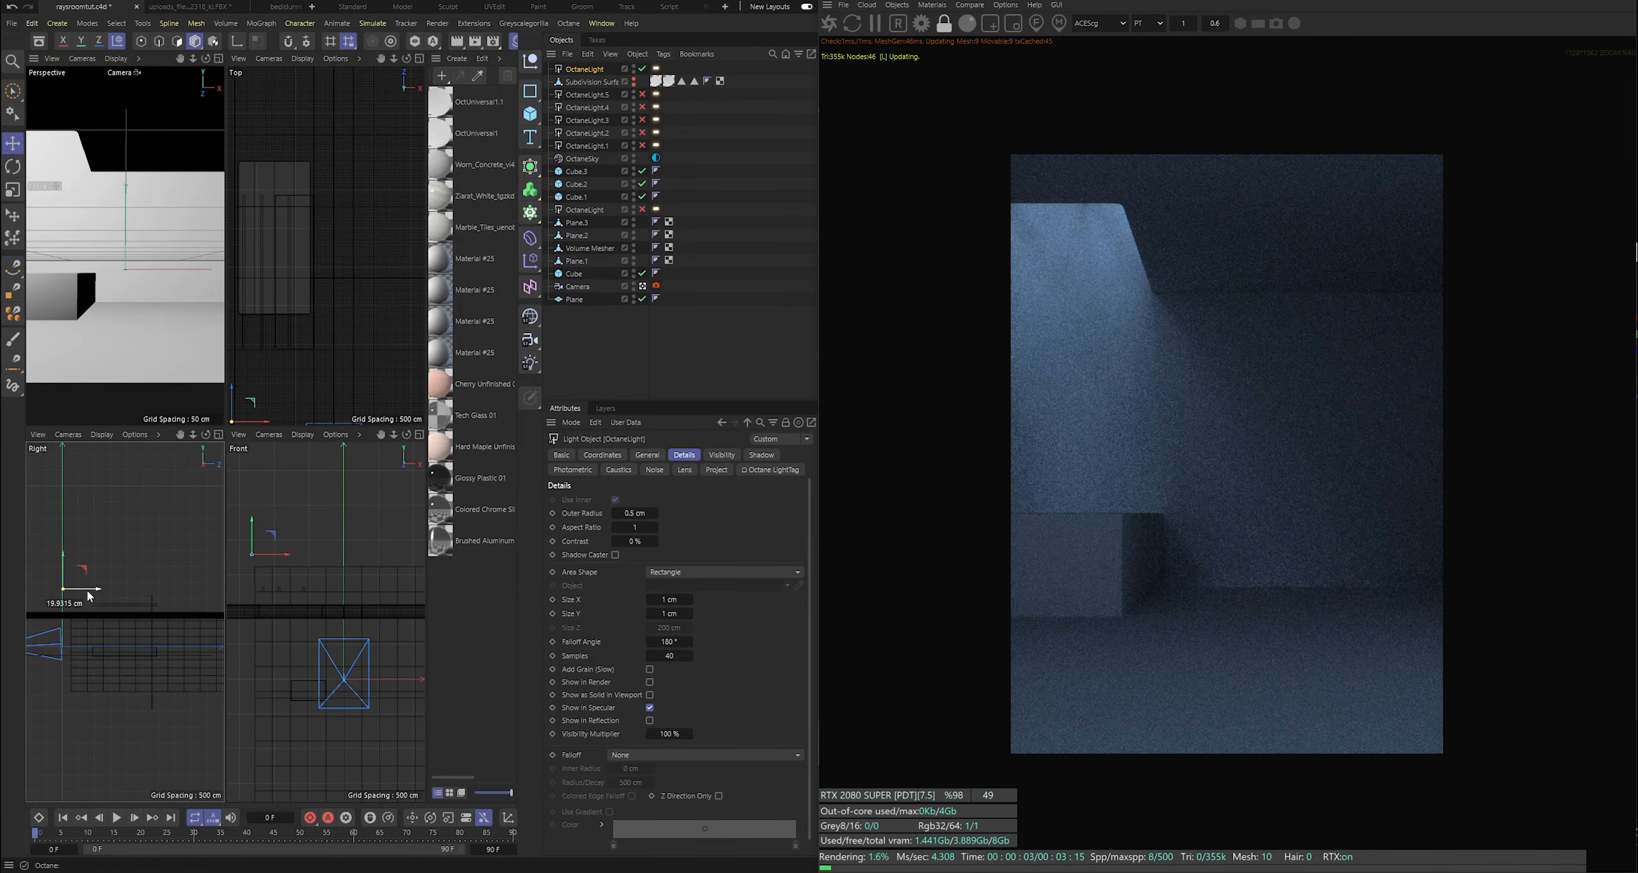
drag(88, 589, 152, 594)
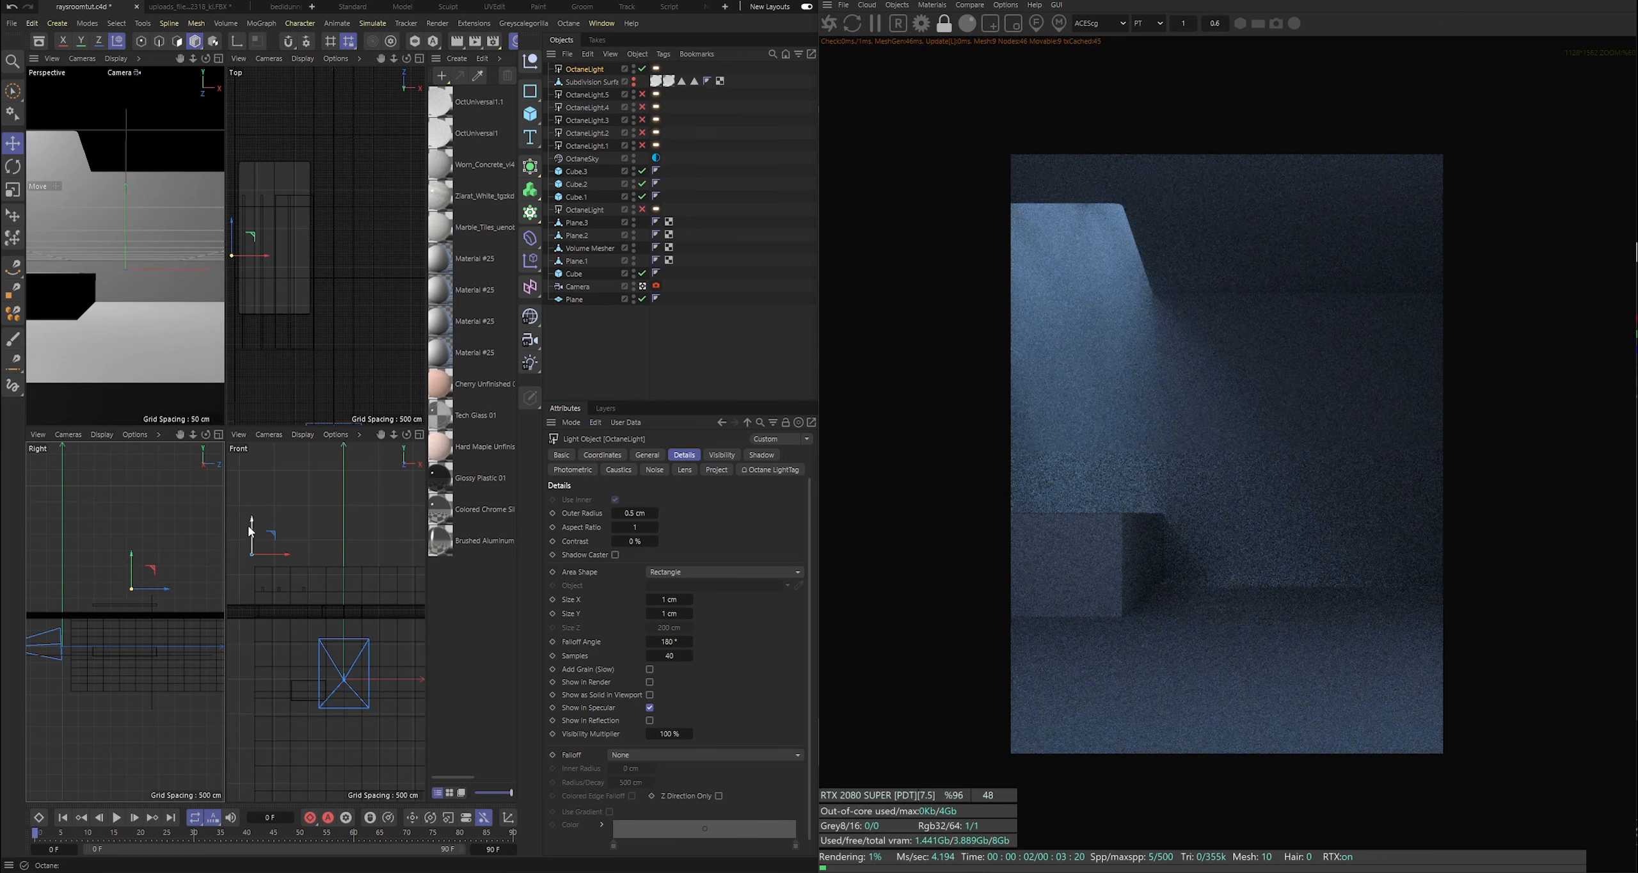
drag(268, 535, 310, 581)
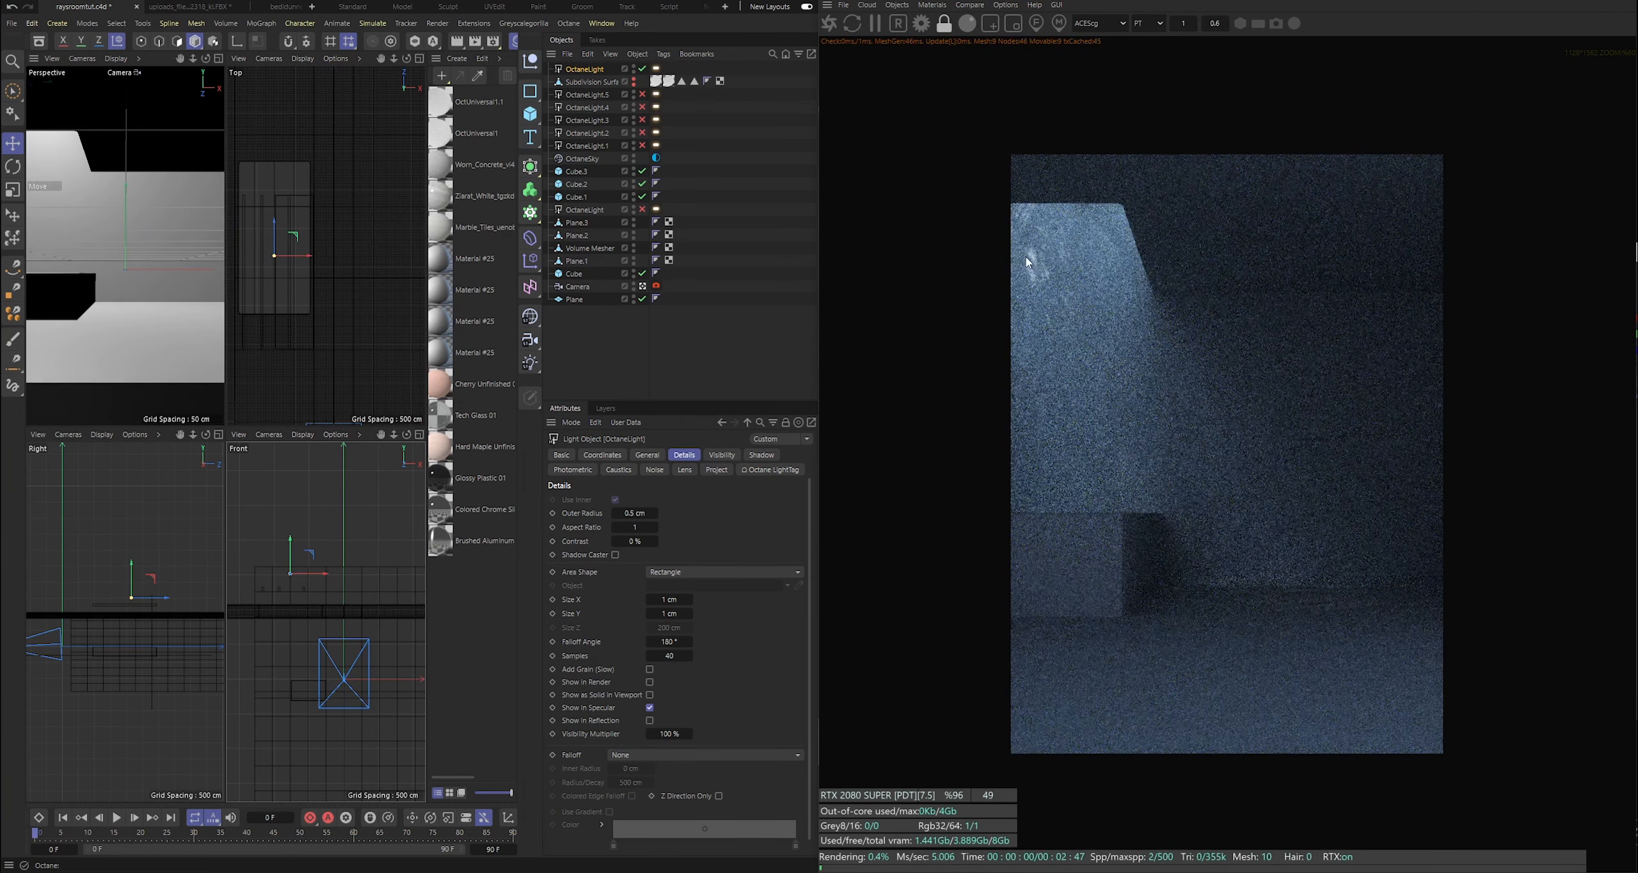
drag(291, 551, 292, 557)
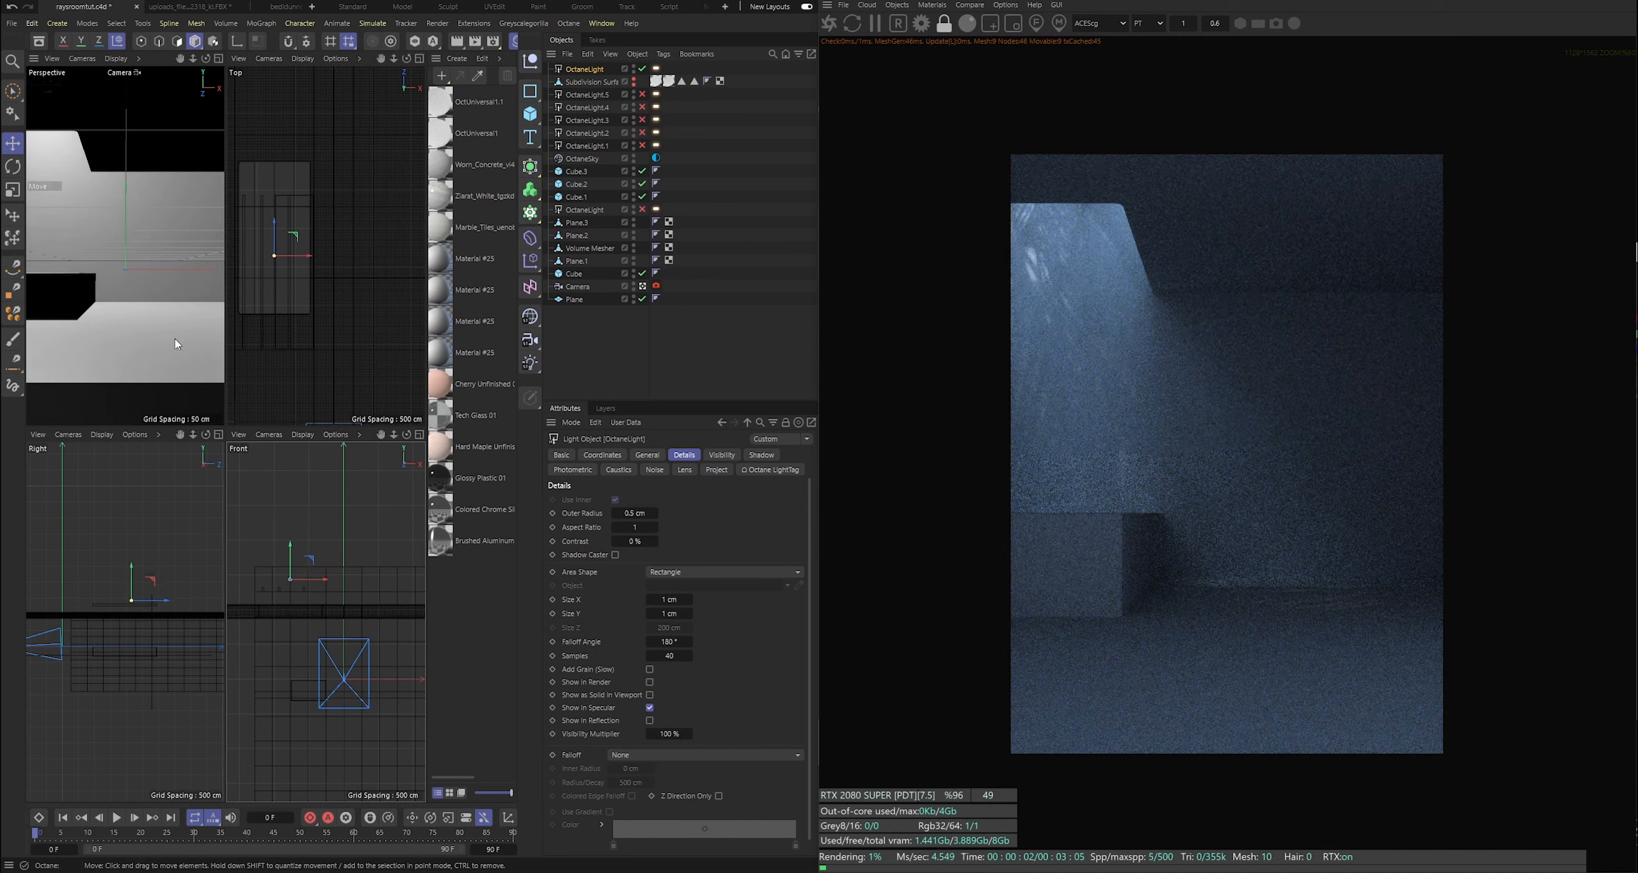
Rotate the gobo light in the Front view to swing its palm pattern rightward onto the back wall.
click(13, 166)
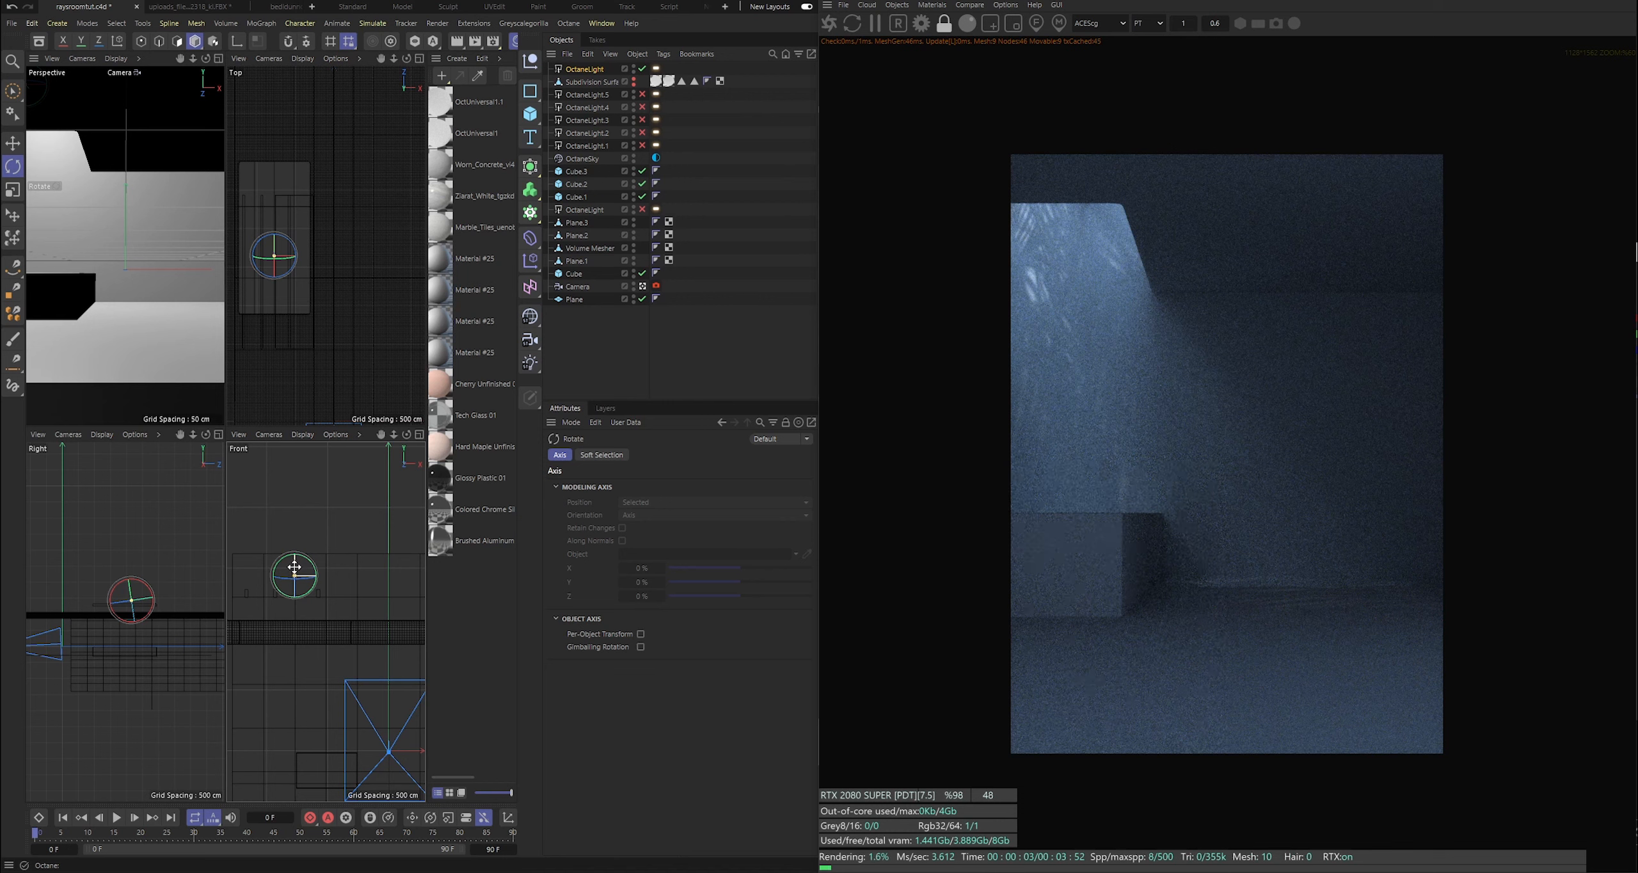
drag(295, 567, 295, 559)
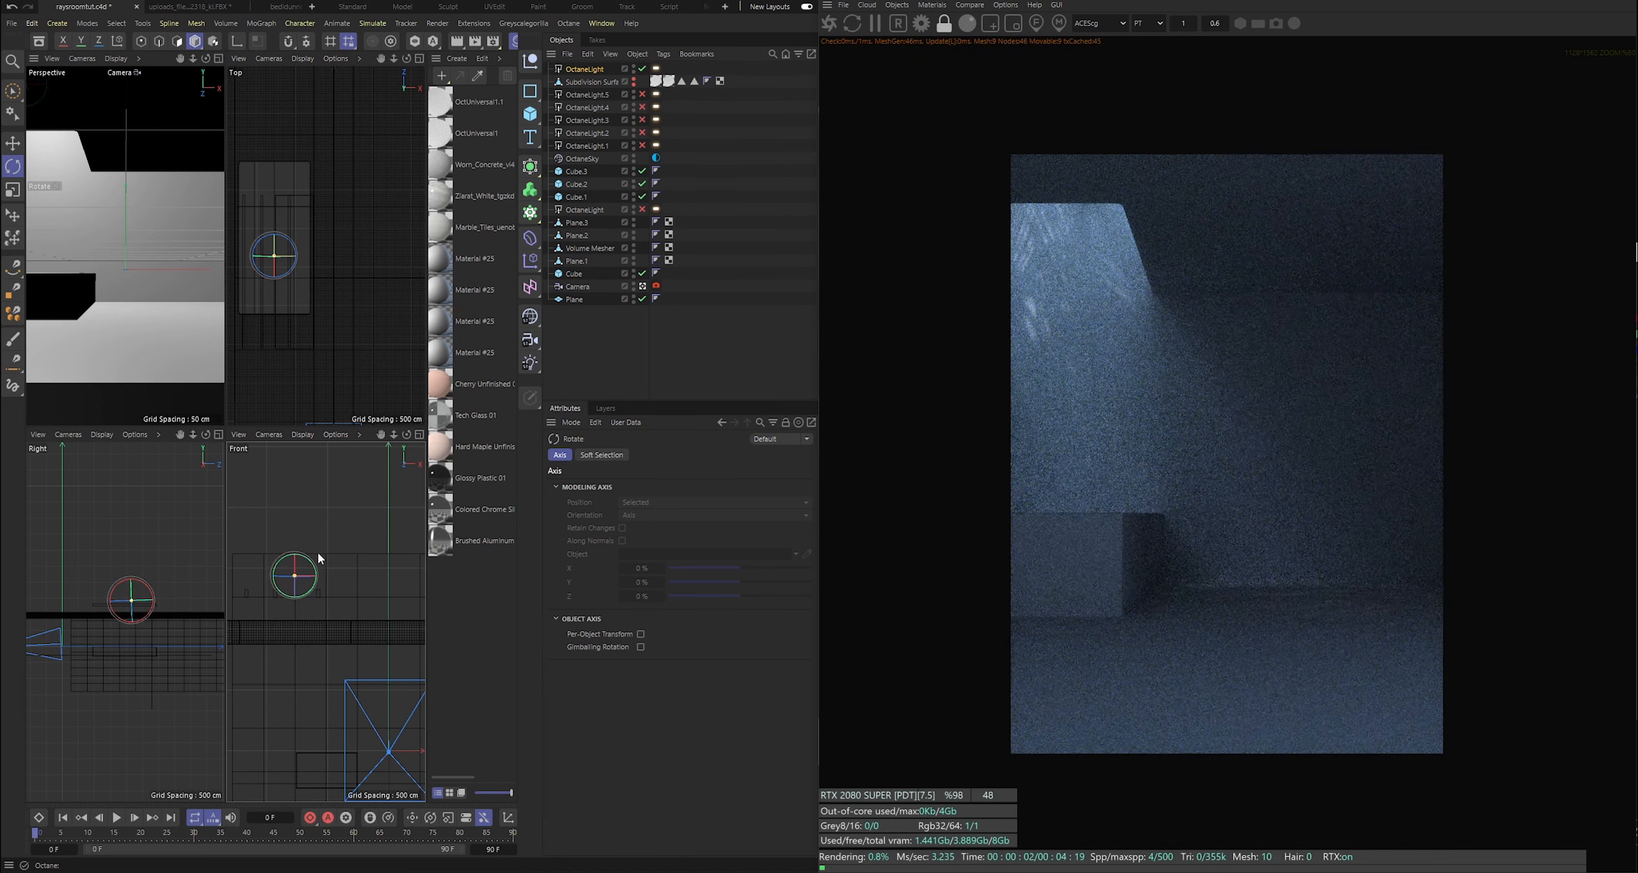
drag(296, 572, 329, 574)
key(w)
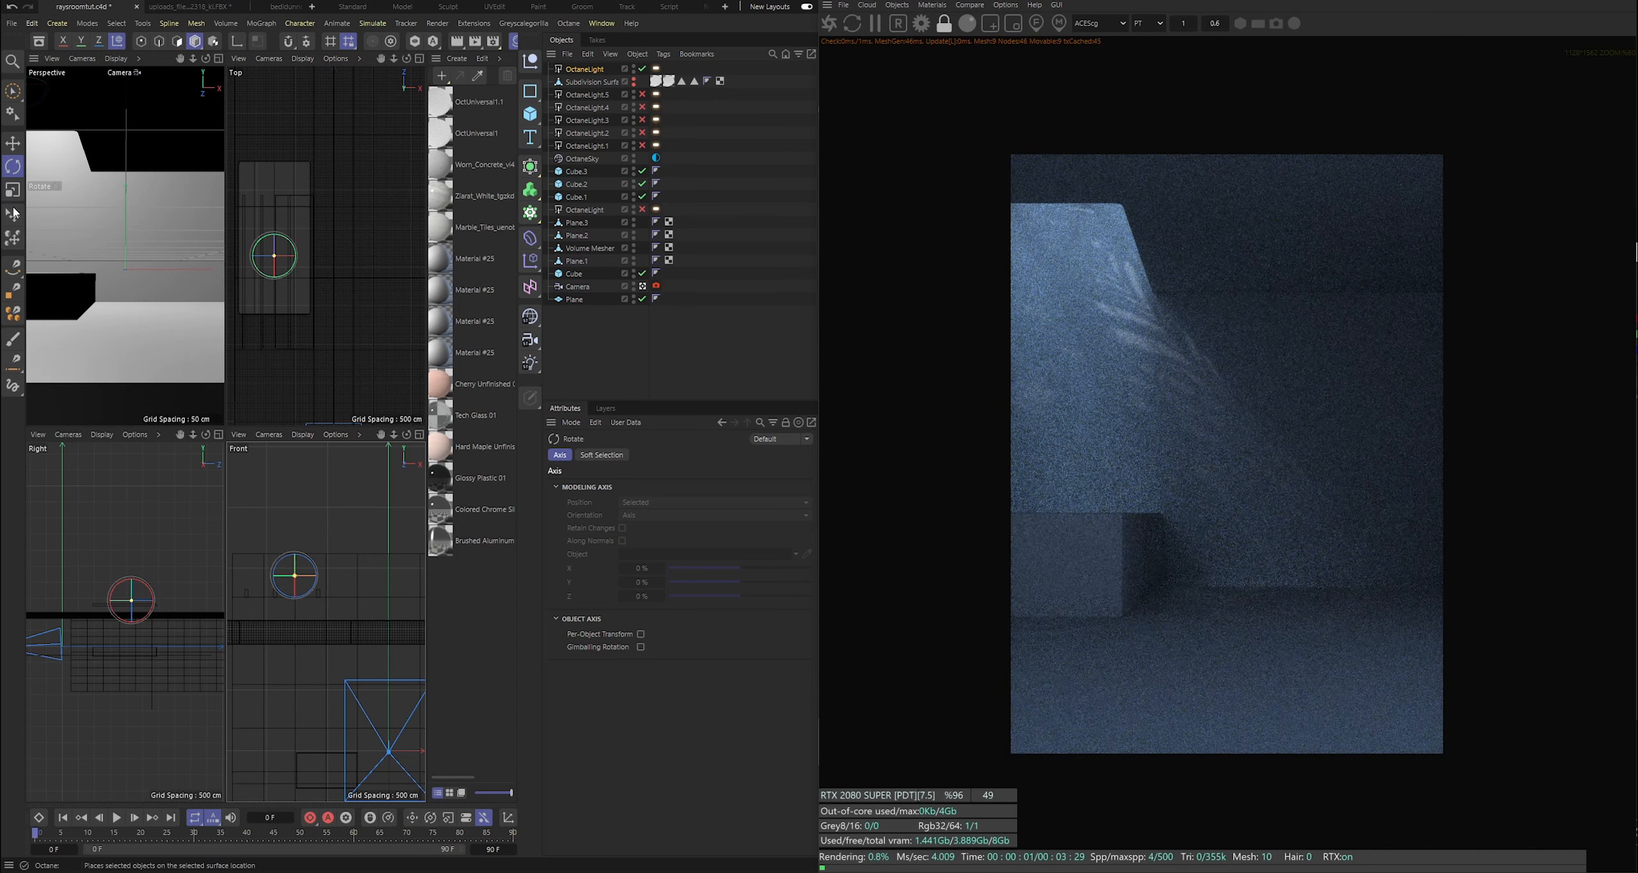
Move the gobo light further left and higher above the roof, and push it slightly deeper along the room.
key(e)
drag(318, 592, 277, 590)
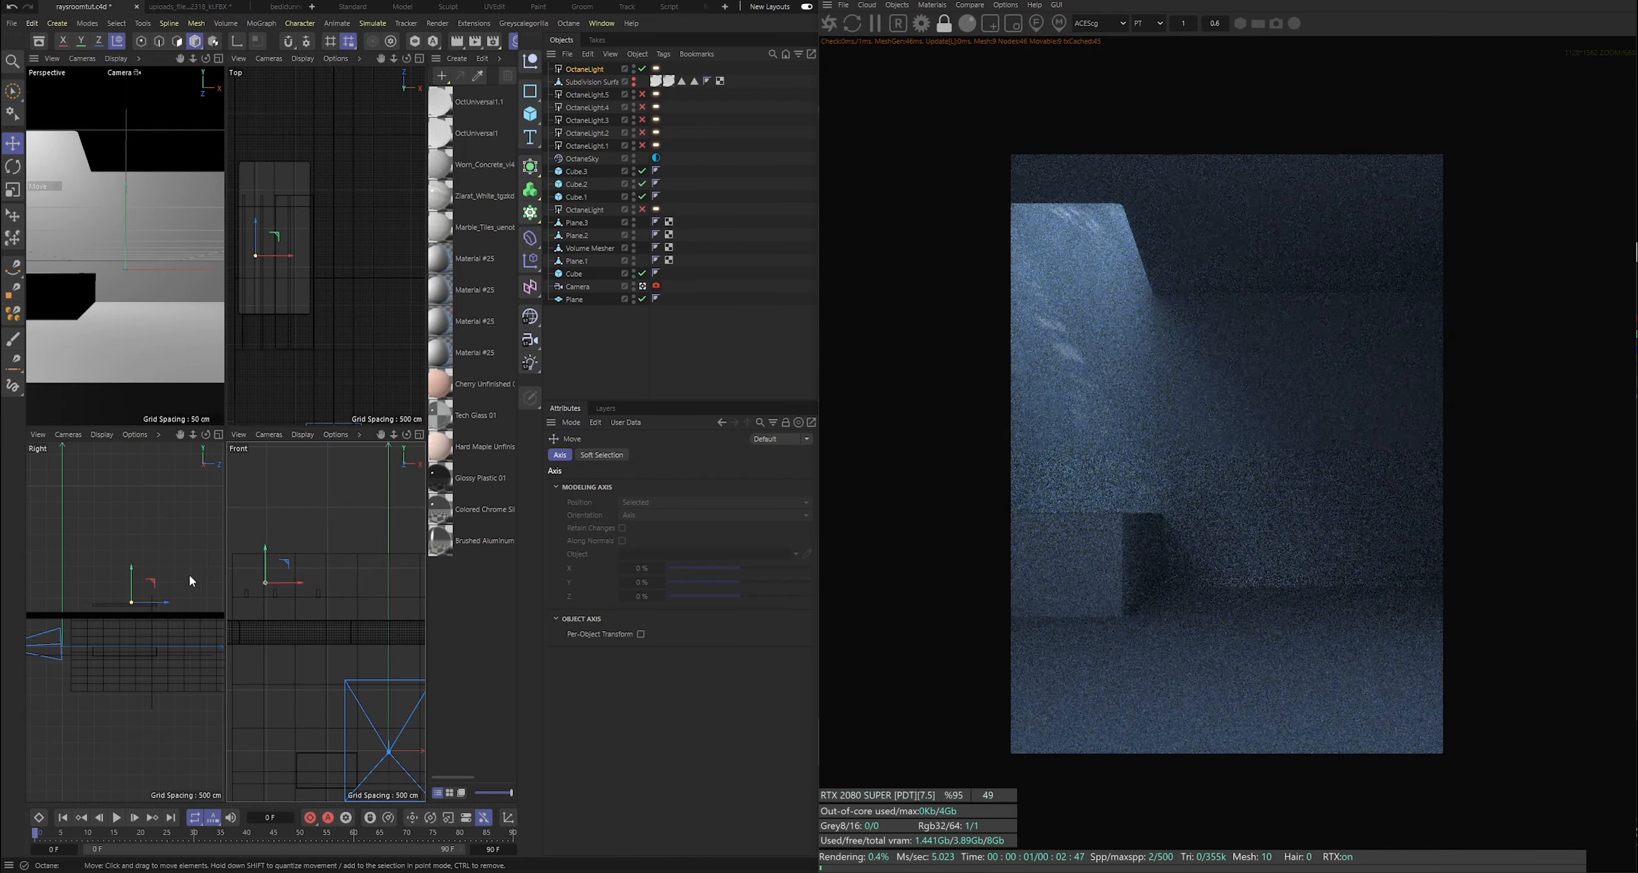
drag(133, 592, 134, 579)
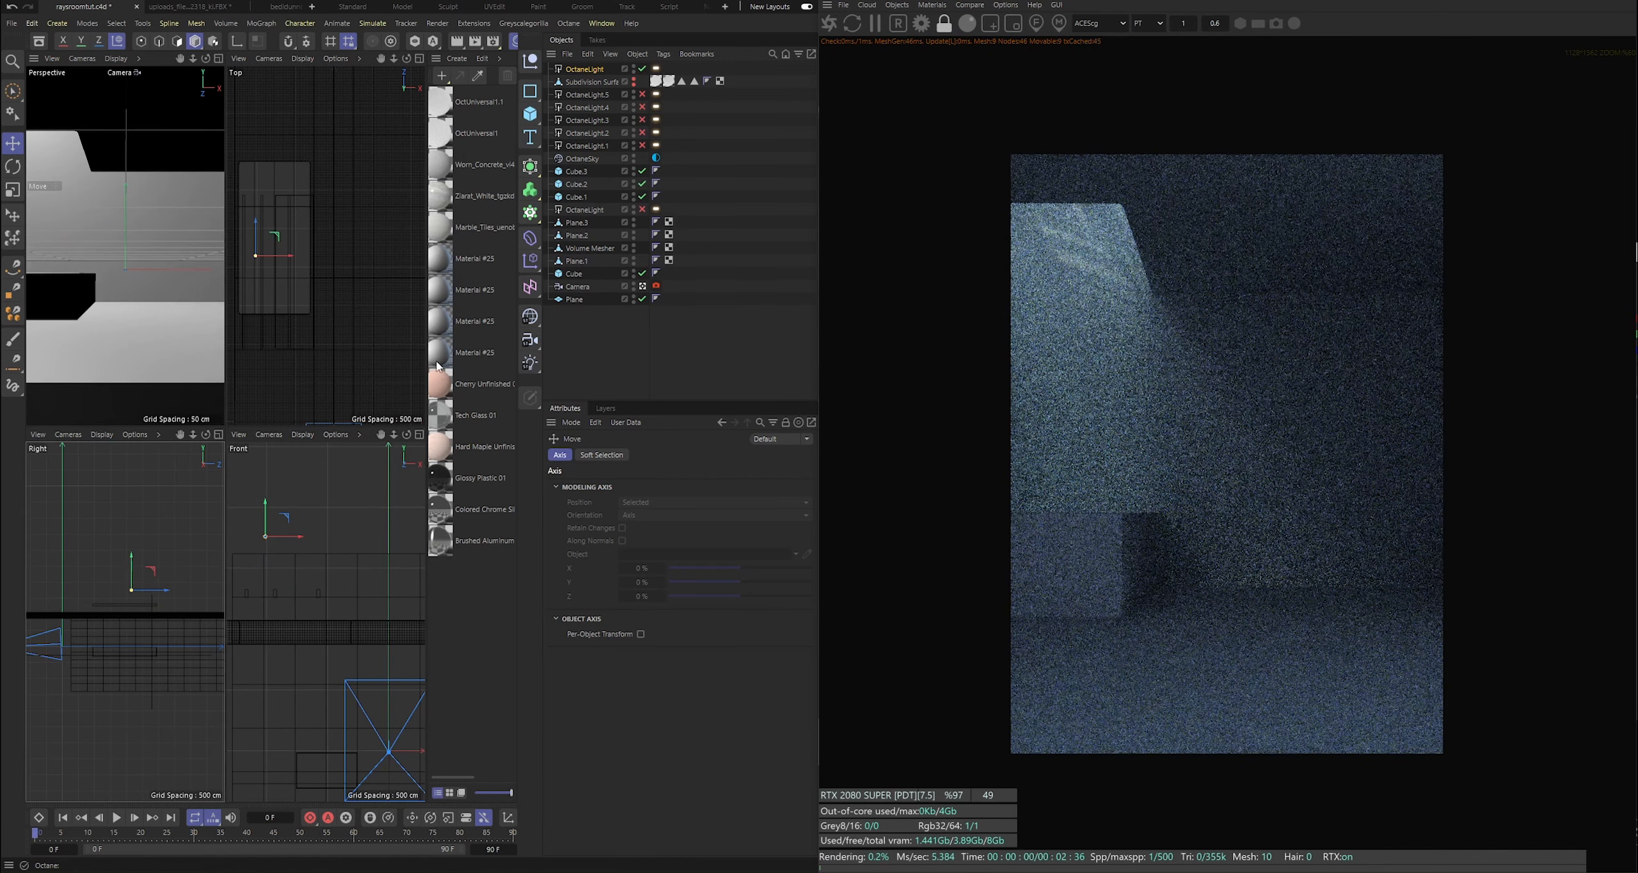
scroll(335, 258, up, 3)
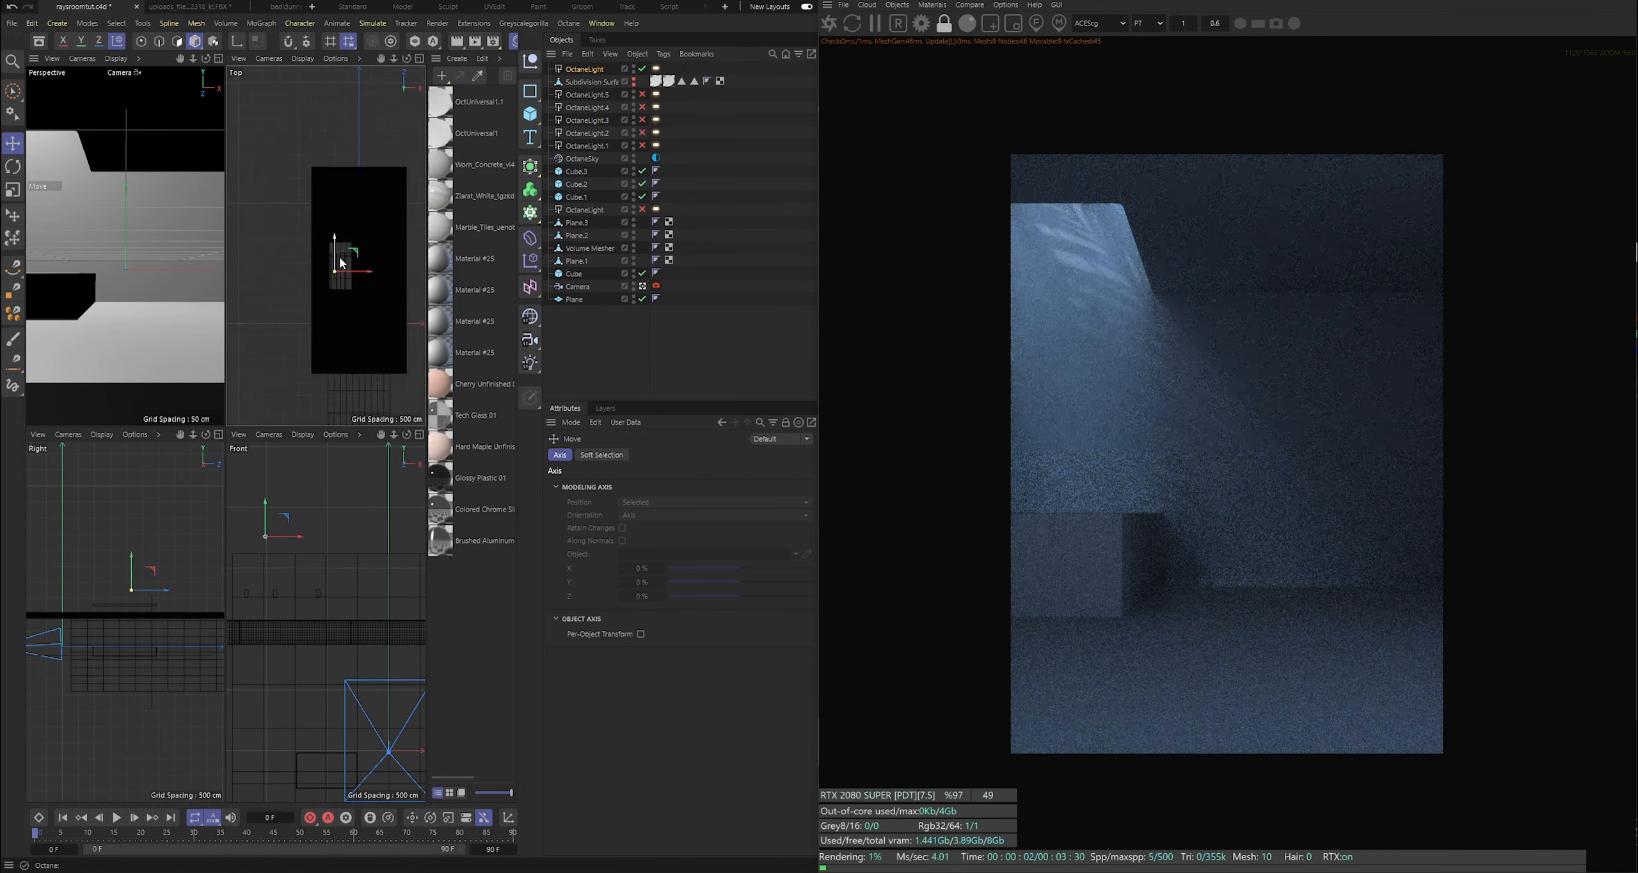
drag(337, 263, 335, 247)
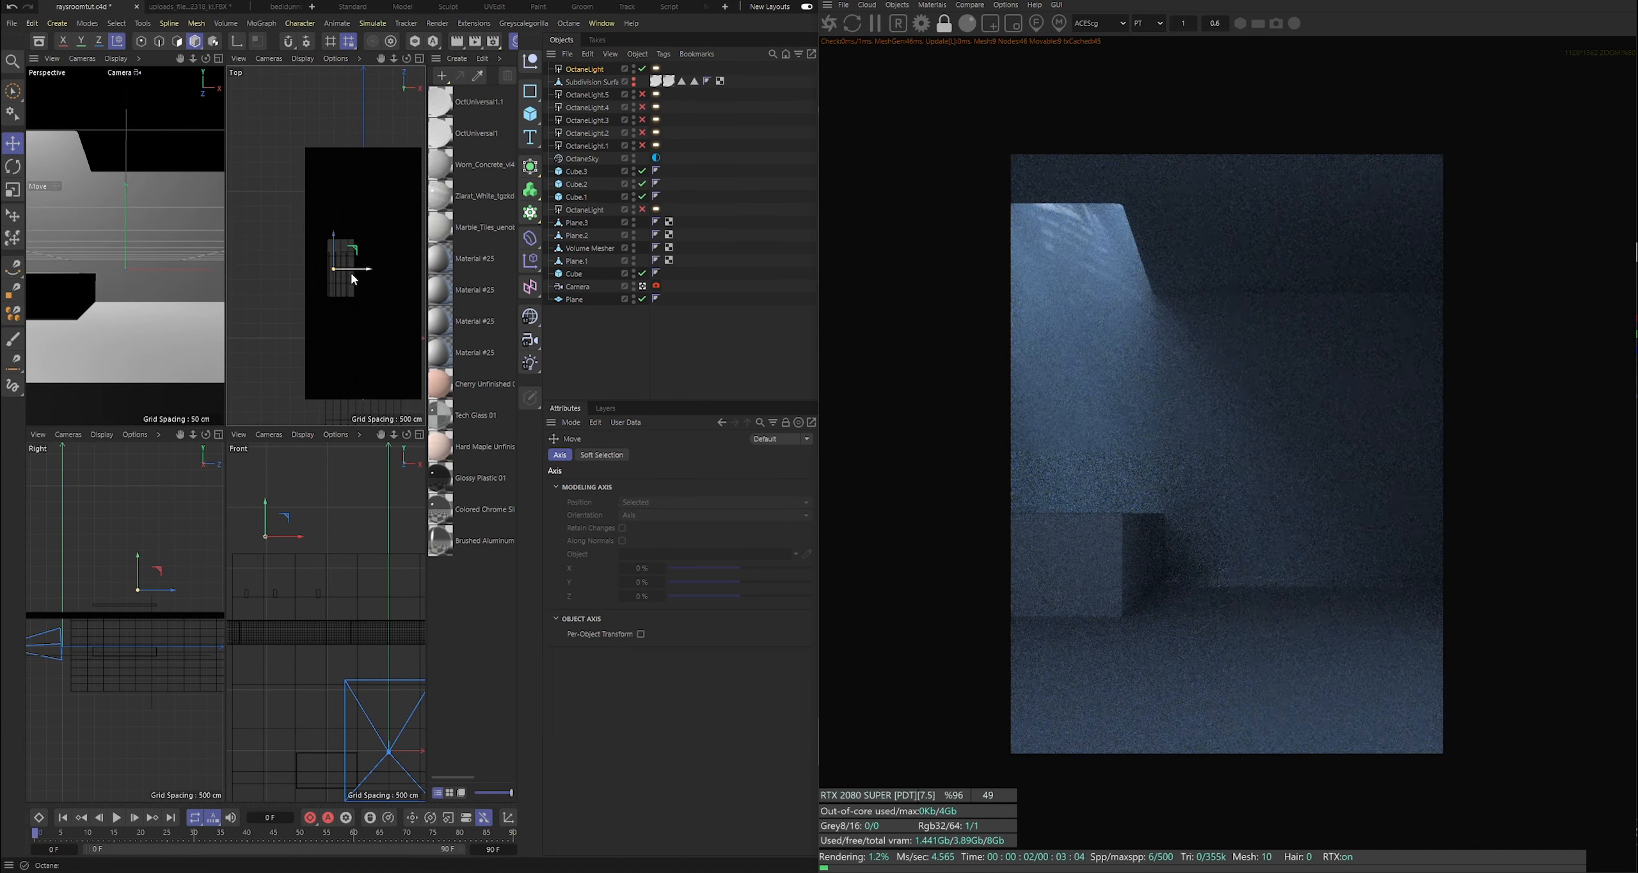
drag(370, 269, 326, 270)
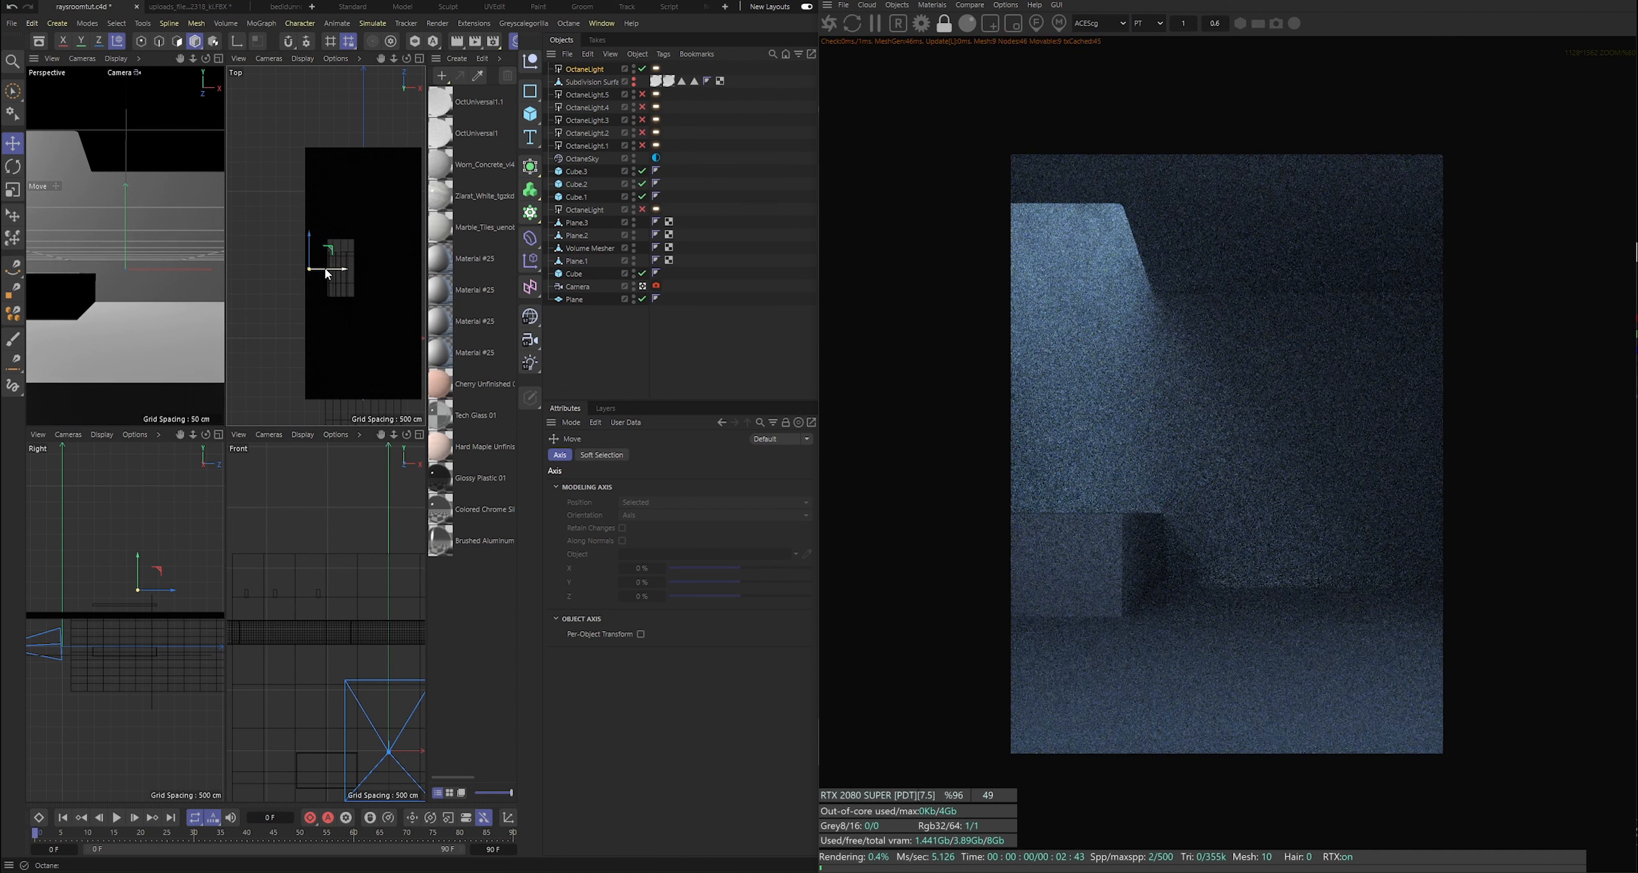
Set the gobo light's power to 500 in its Octane light tag.
click(656, 68)
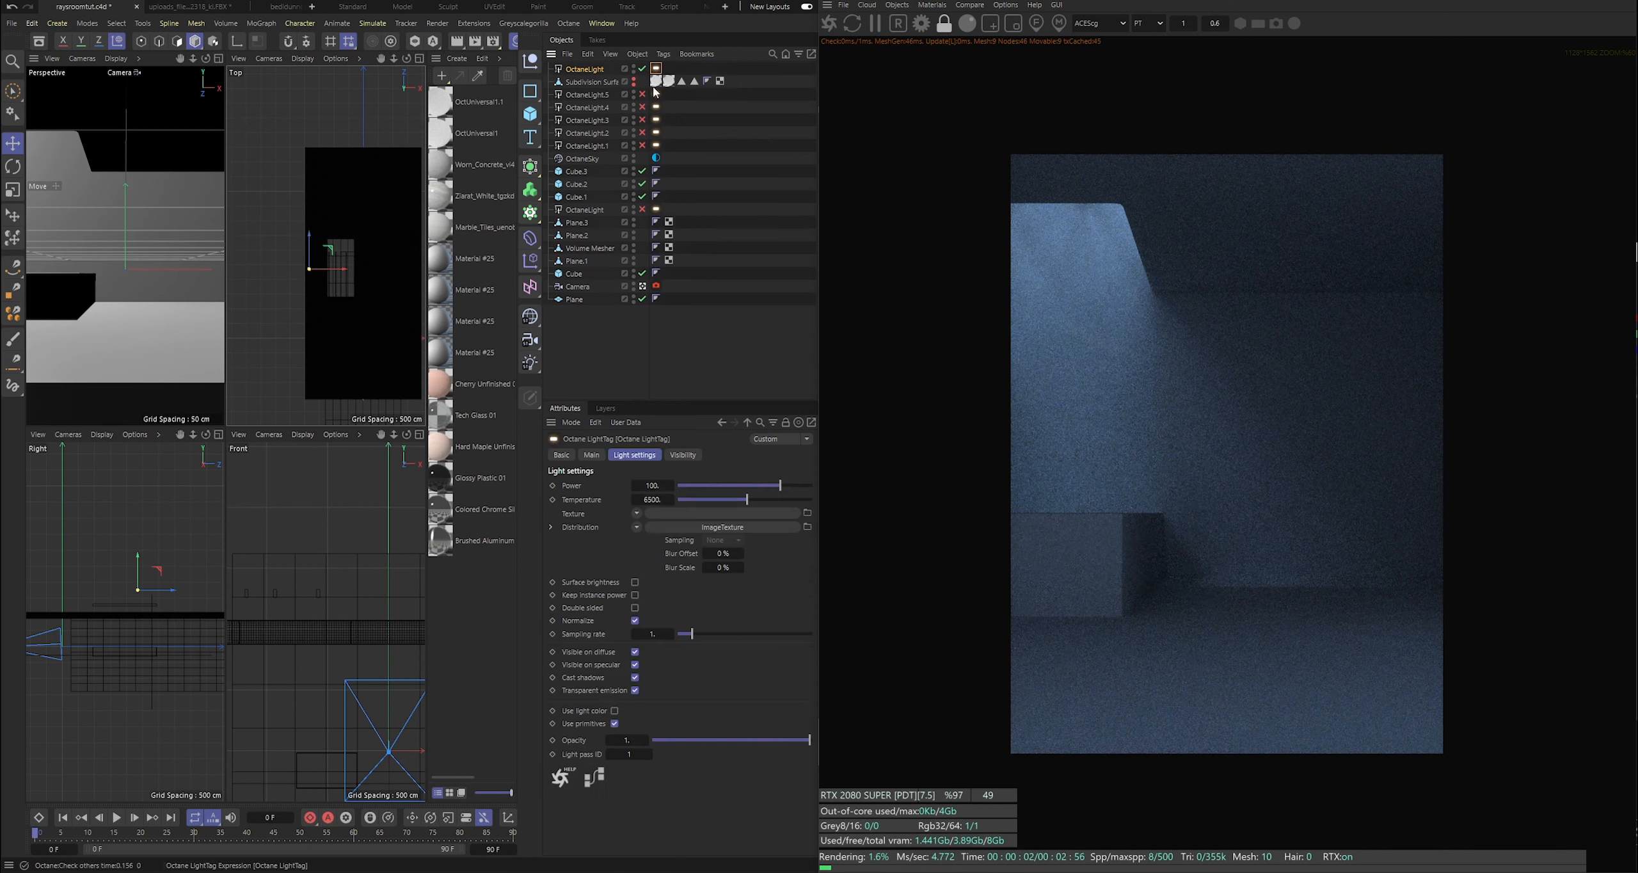
click(653, 485)
text(500)
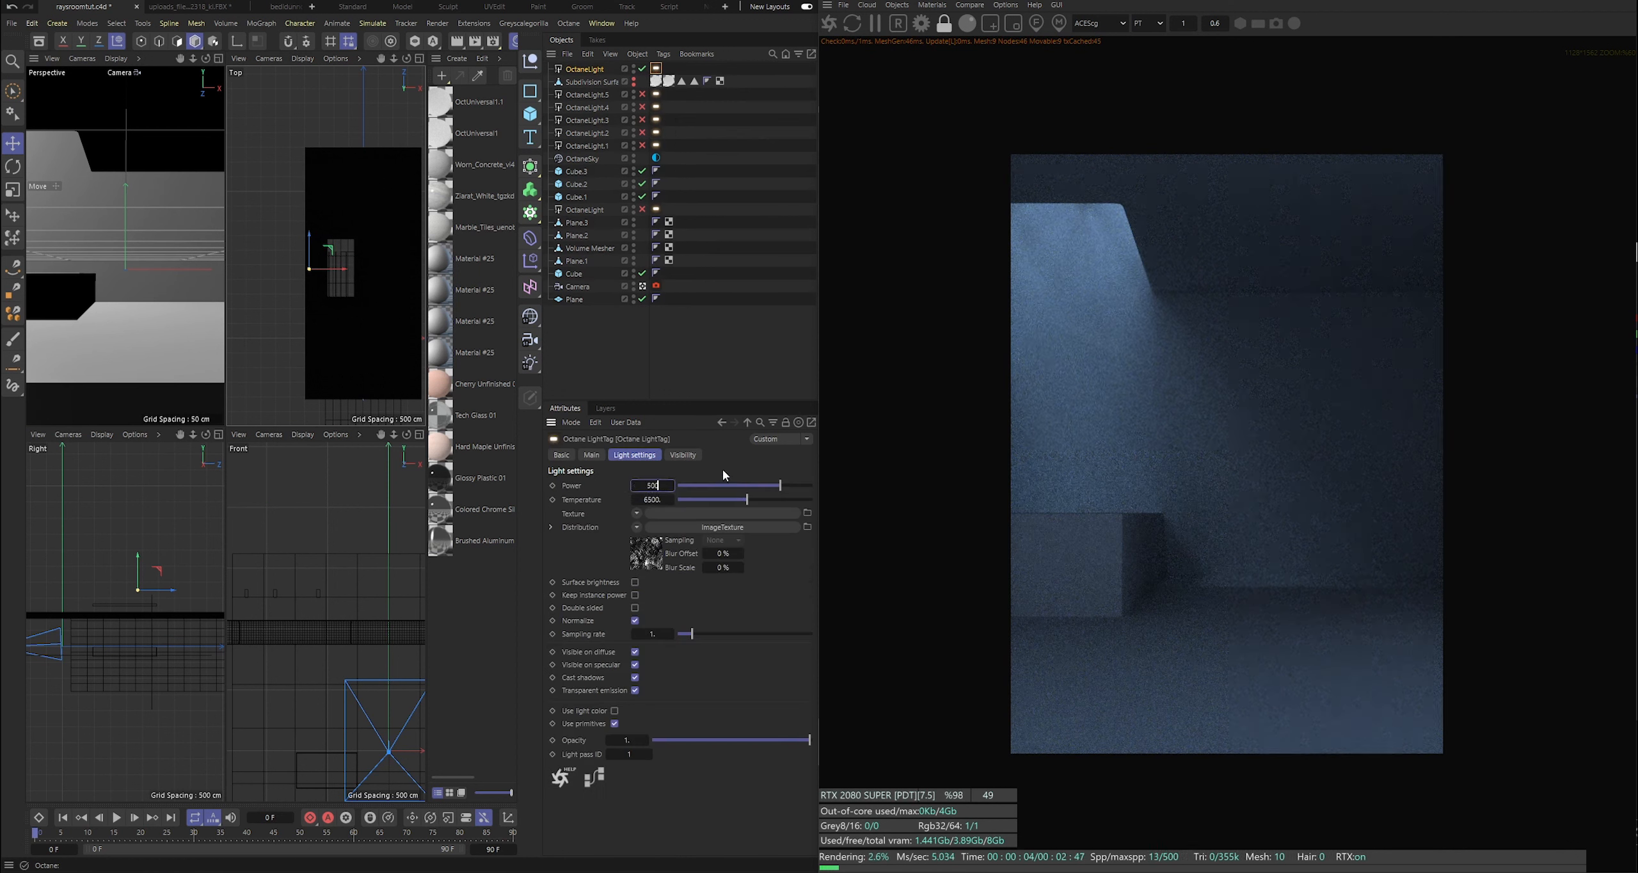
key(Return)
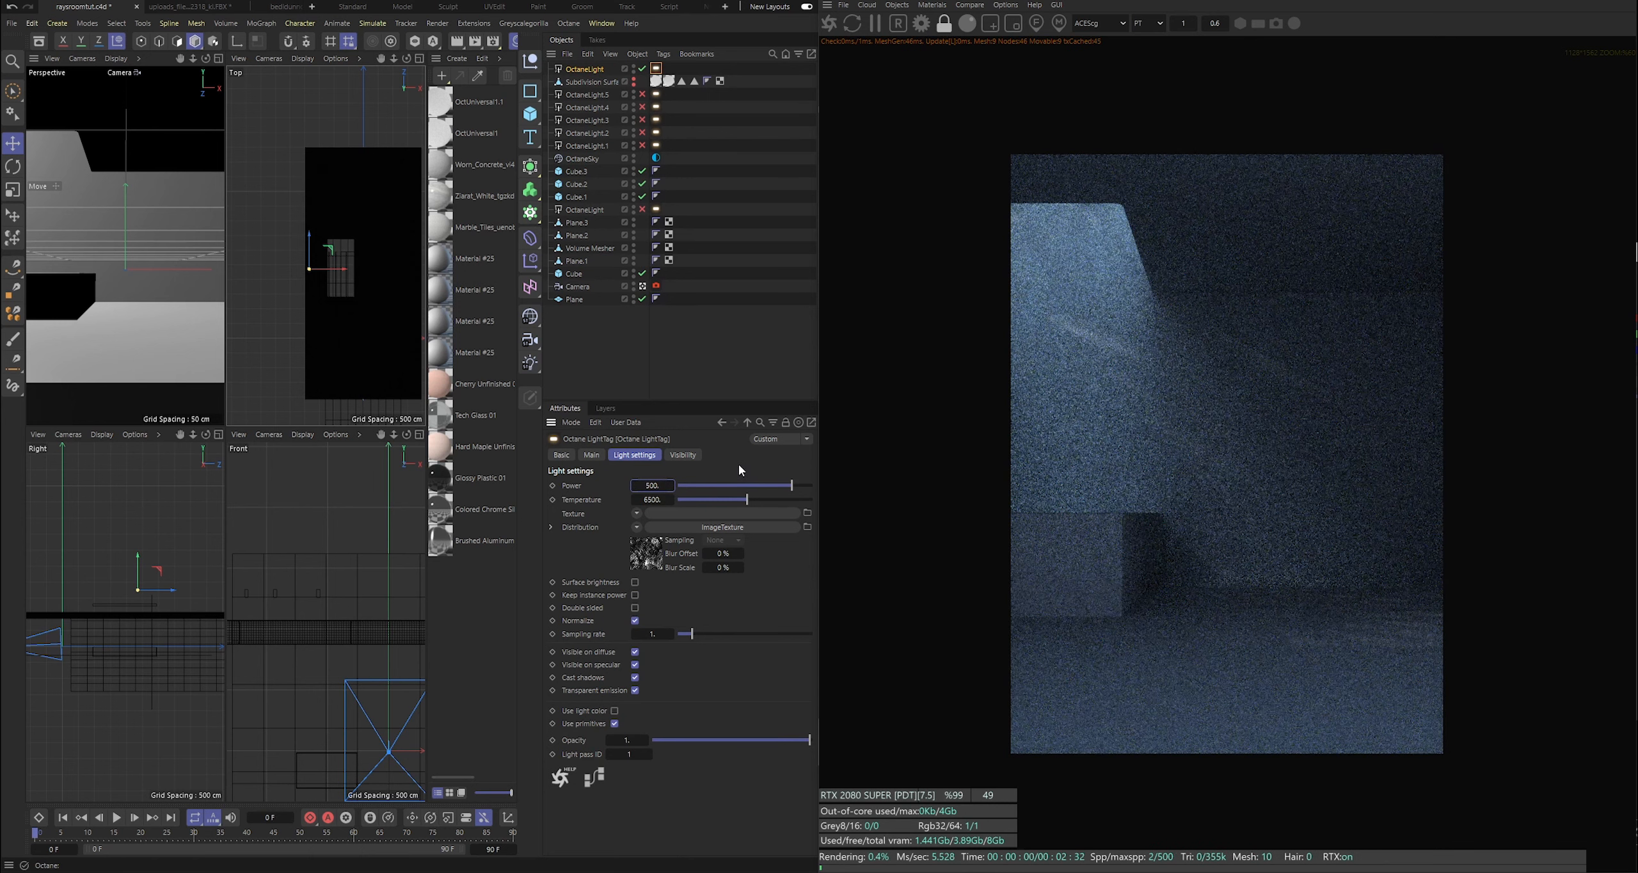
Move the gobo light back to the right and slightly lower in the Front view to cast palm shadows on the back wall.
click(594, 70)
scroll(315, 599, down, 3)
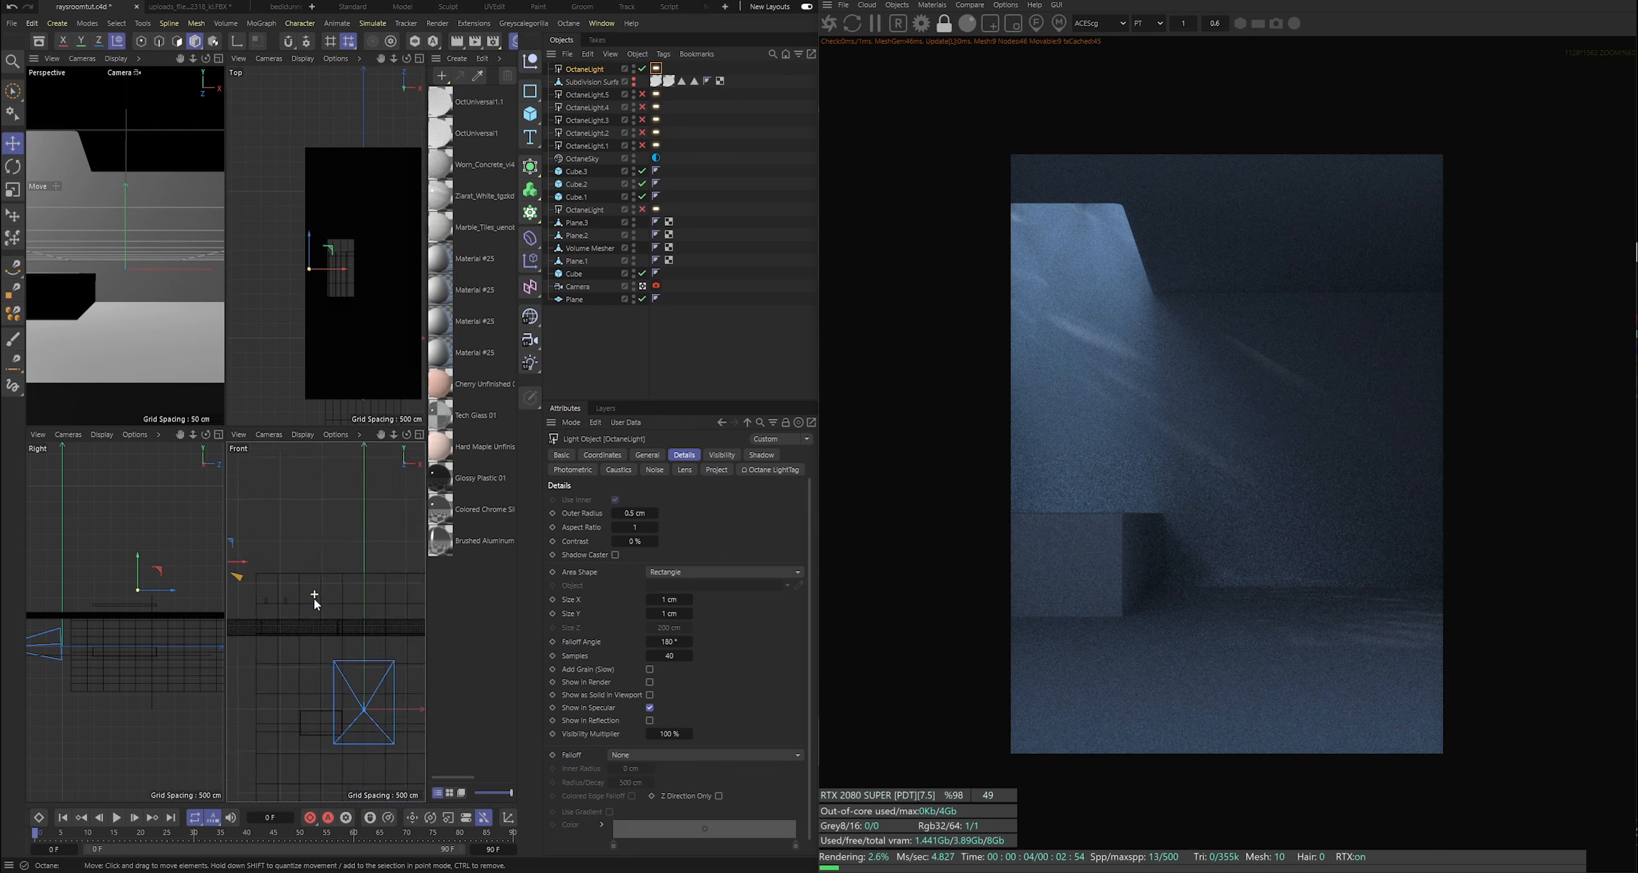
drag(299, 583, 312, 579)
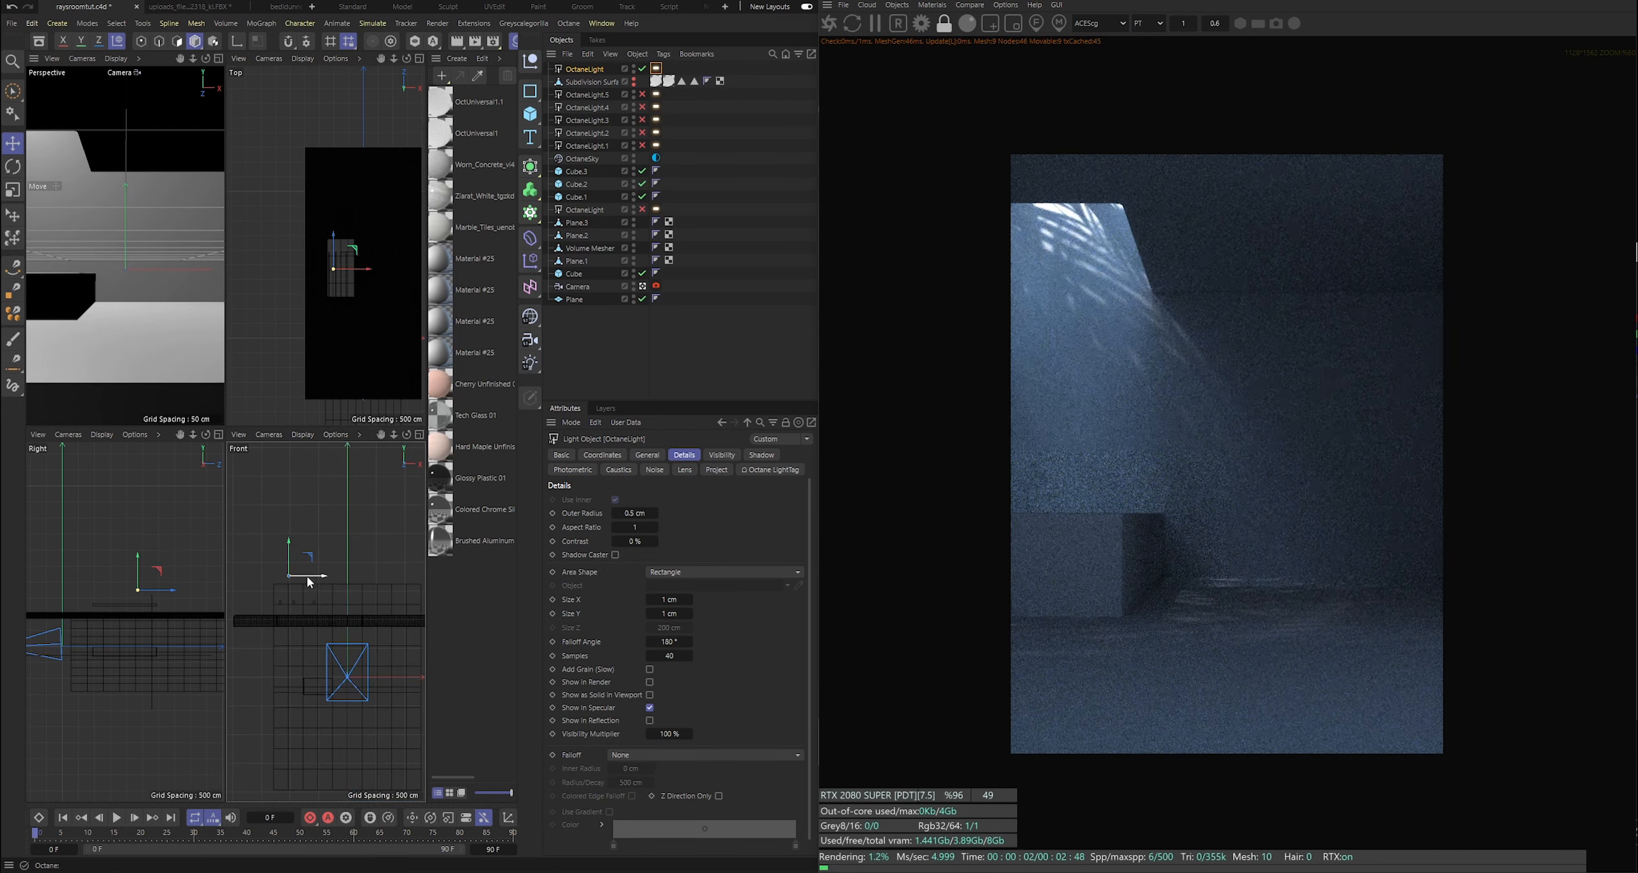
mouse_move(310, 578)
mouse_down()
mouse_move(282, 563)
mouse_move(305, 592)
mouse_up()
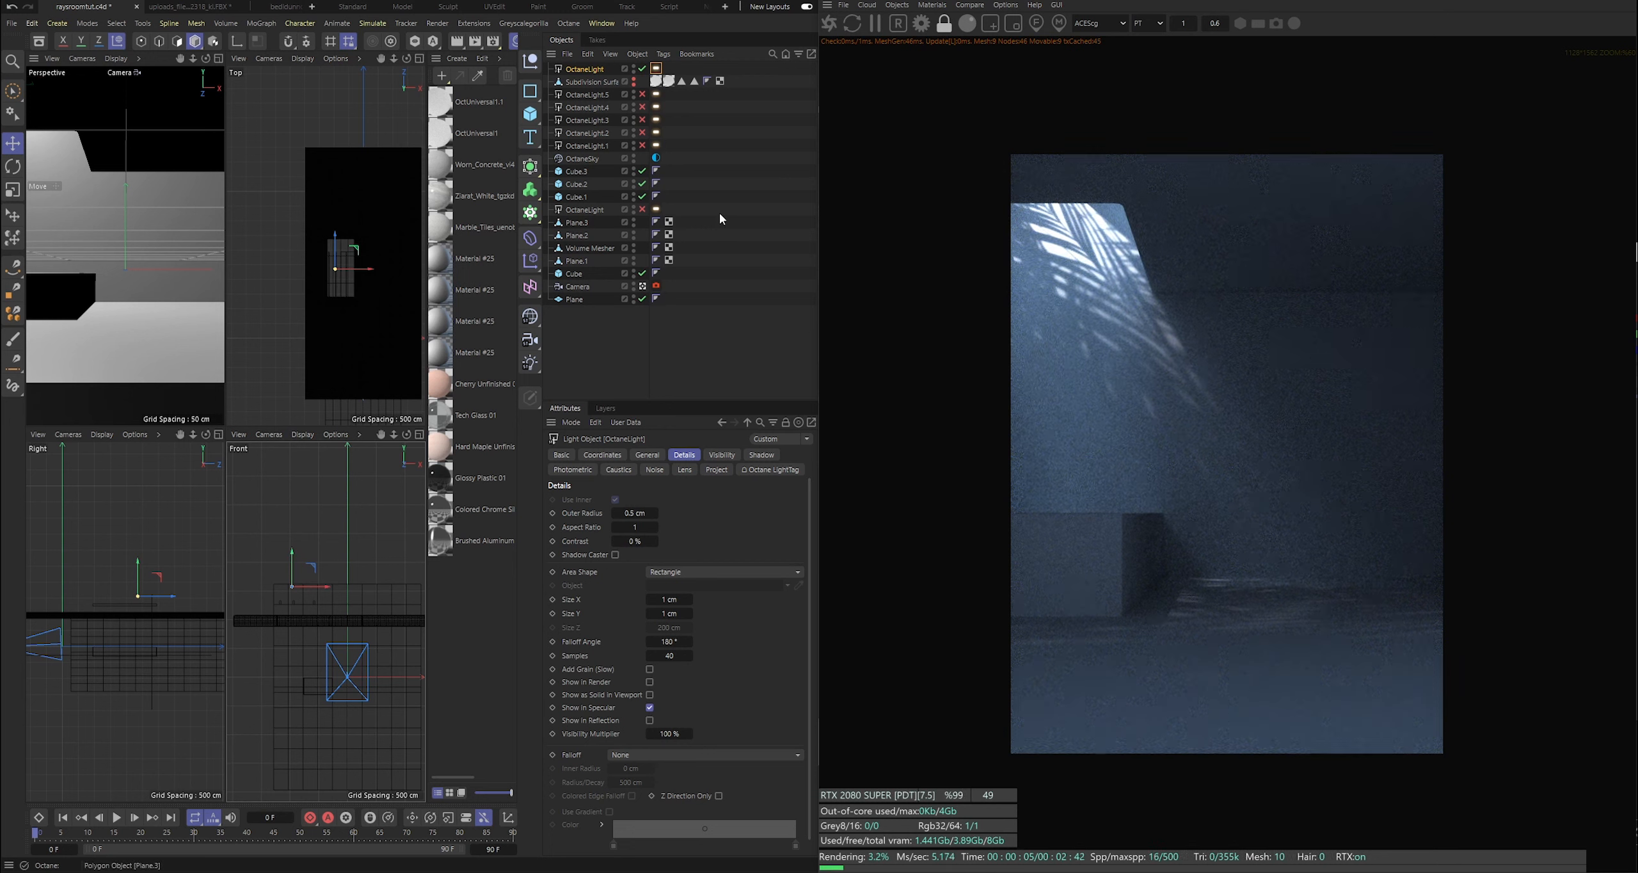
Duplicate the gobo light and open the image texture used as the copy's distribution.
key(v)
click(741, 312)
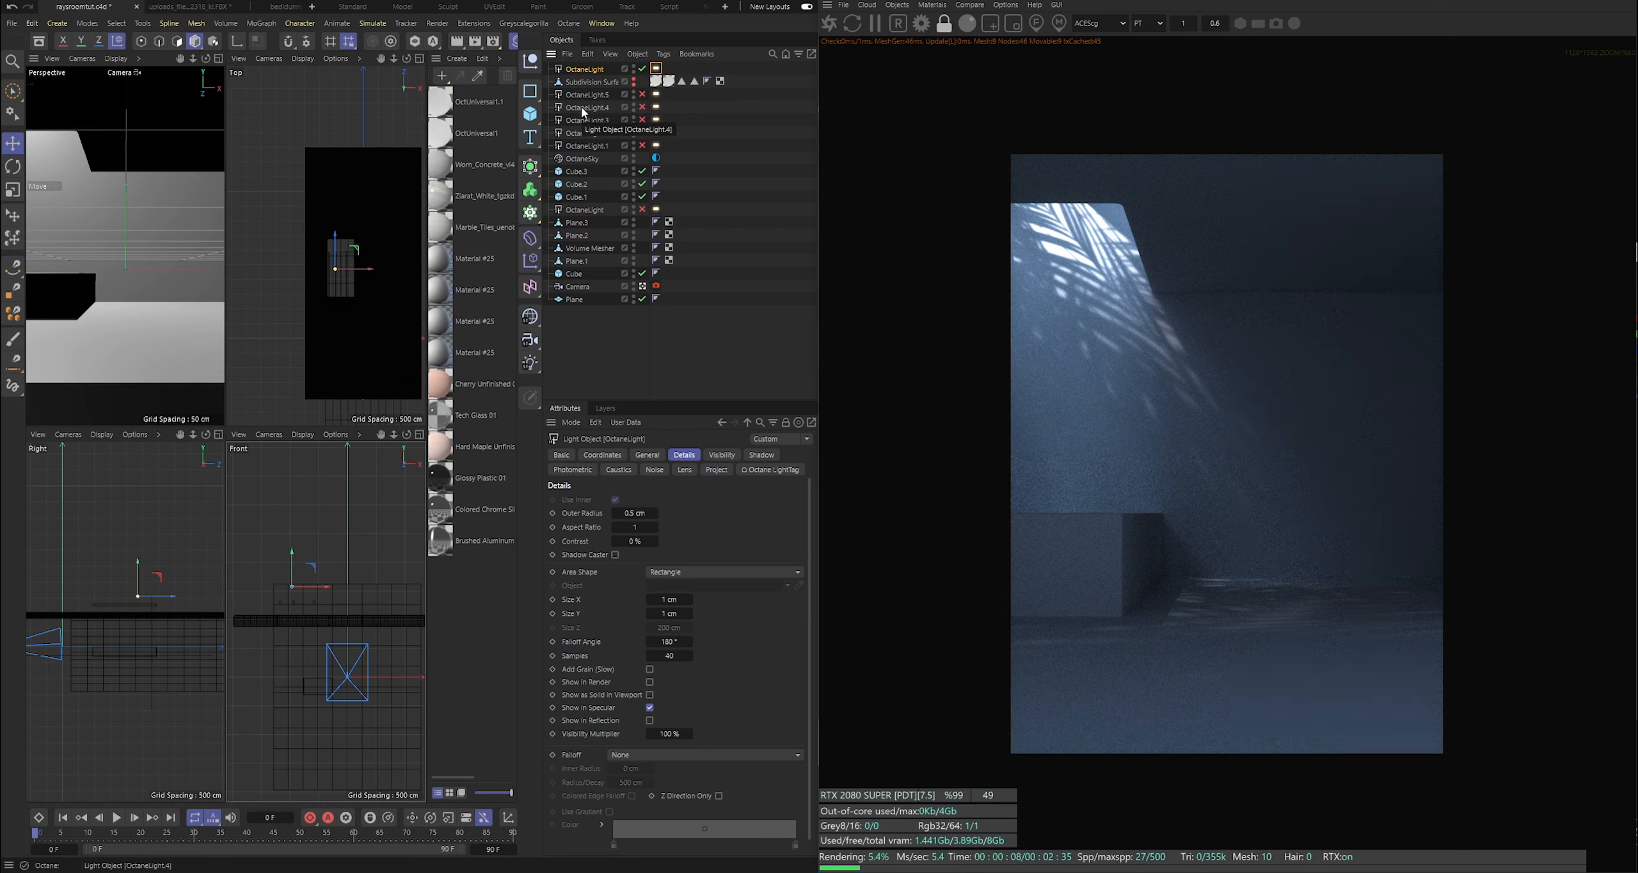
key(ctrl+c)
key(ctrl+v)
click(656, 68)
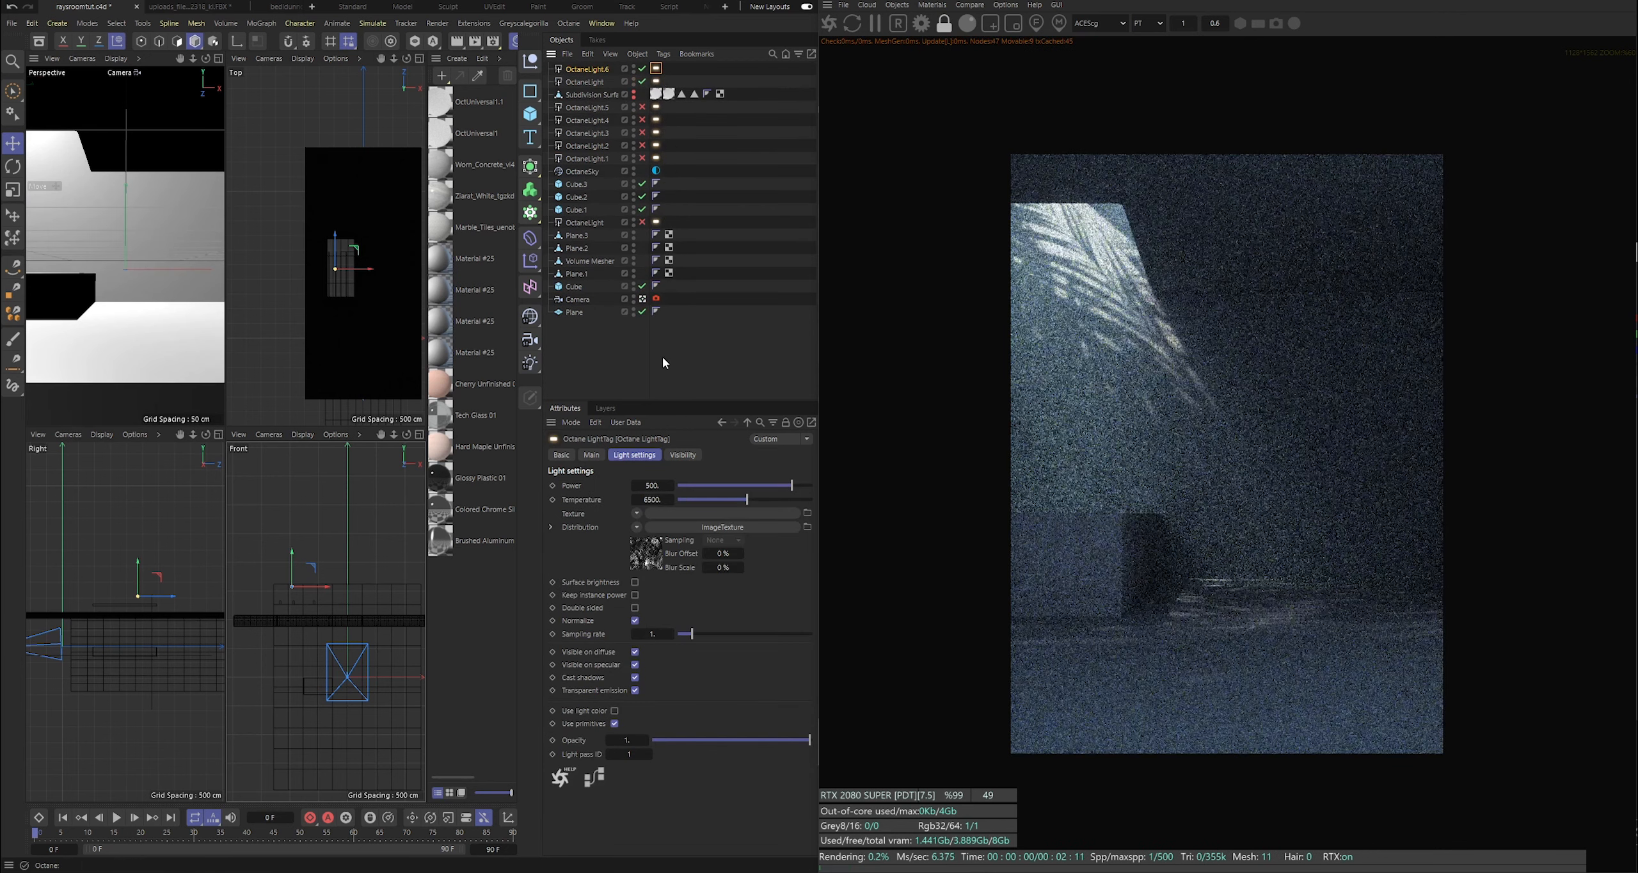
click(647, 553)
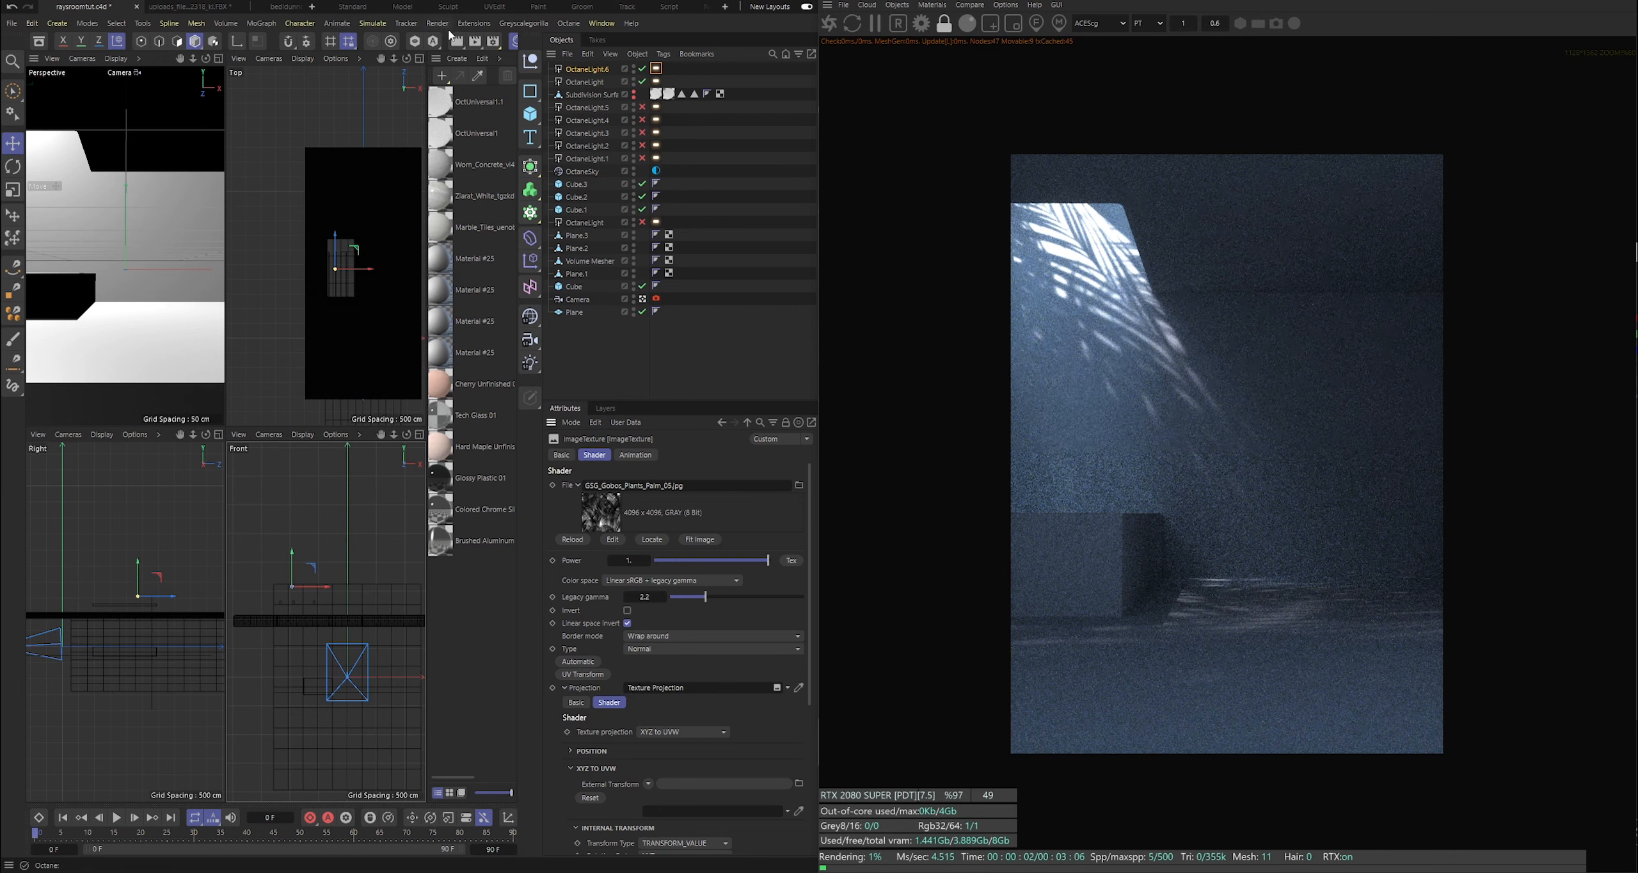
Open the Greyscalegorilla Plus Library and examine its gobo categories, from animated, abstract and caustics through lines and plants to windows.
click(523, 23)
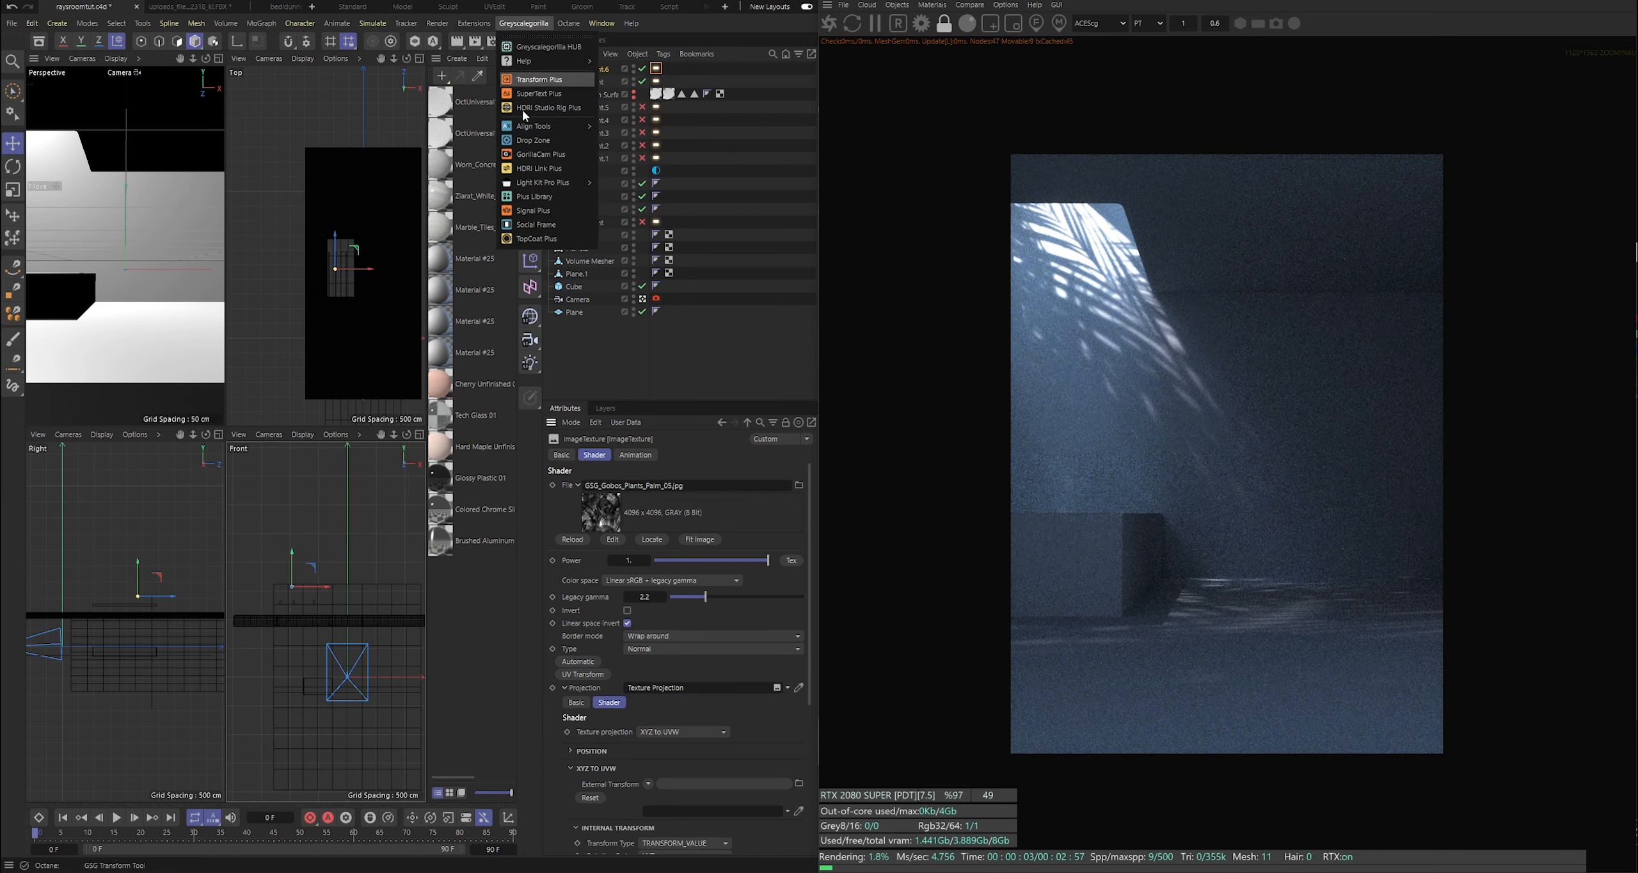
click(537, 197)
drag(106, 148, 255, 153)
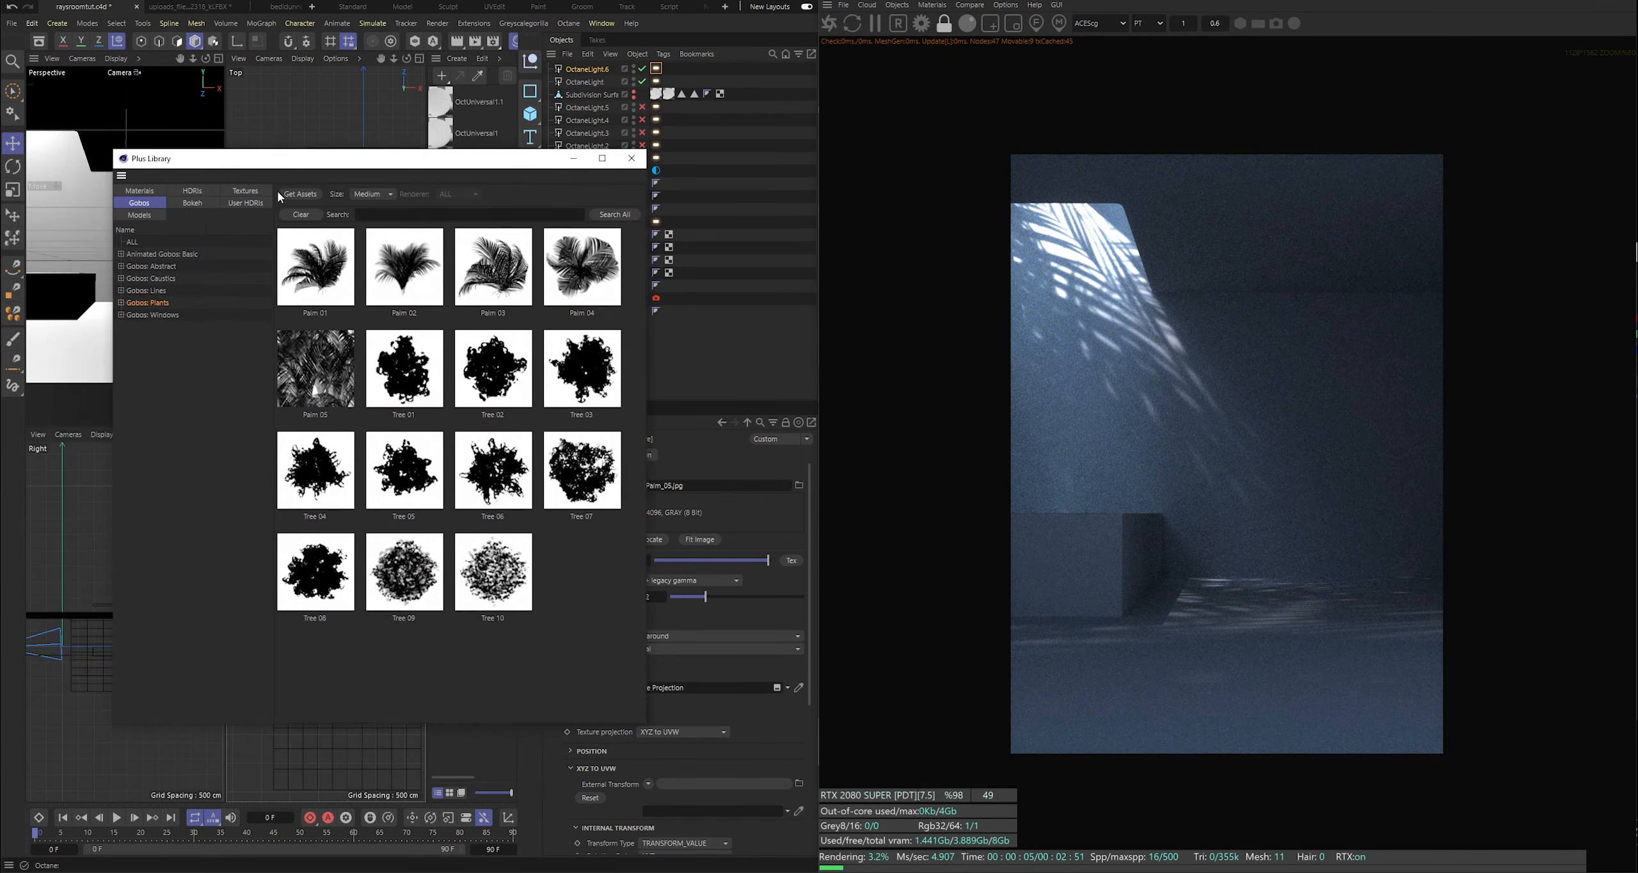
click(164, 291)
click(165, 282)
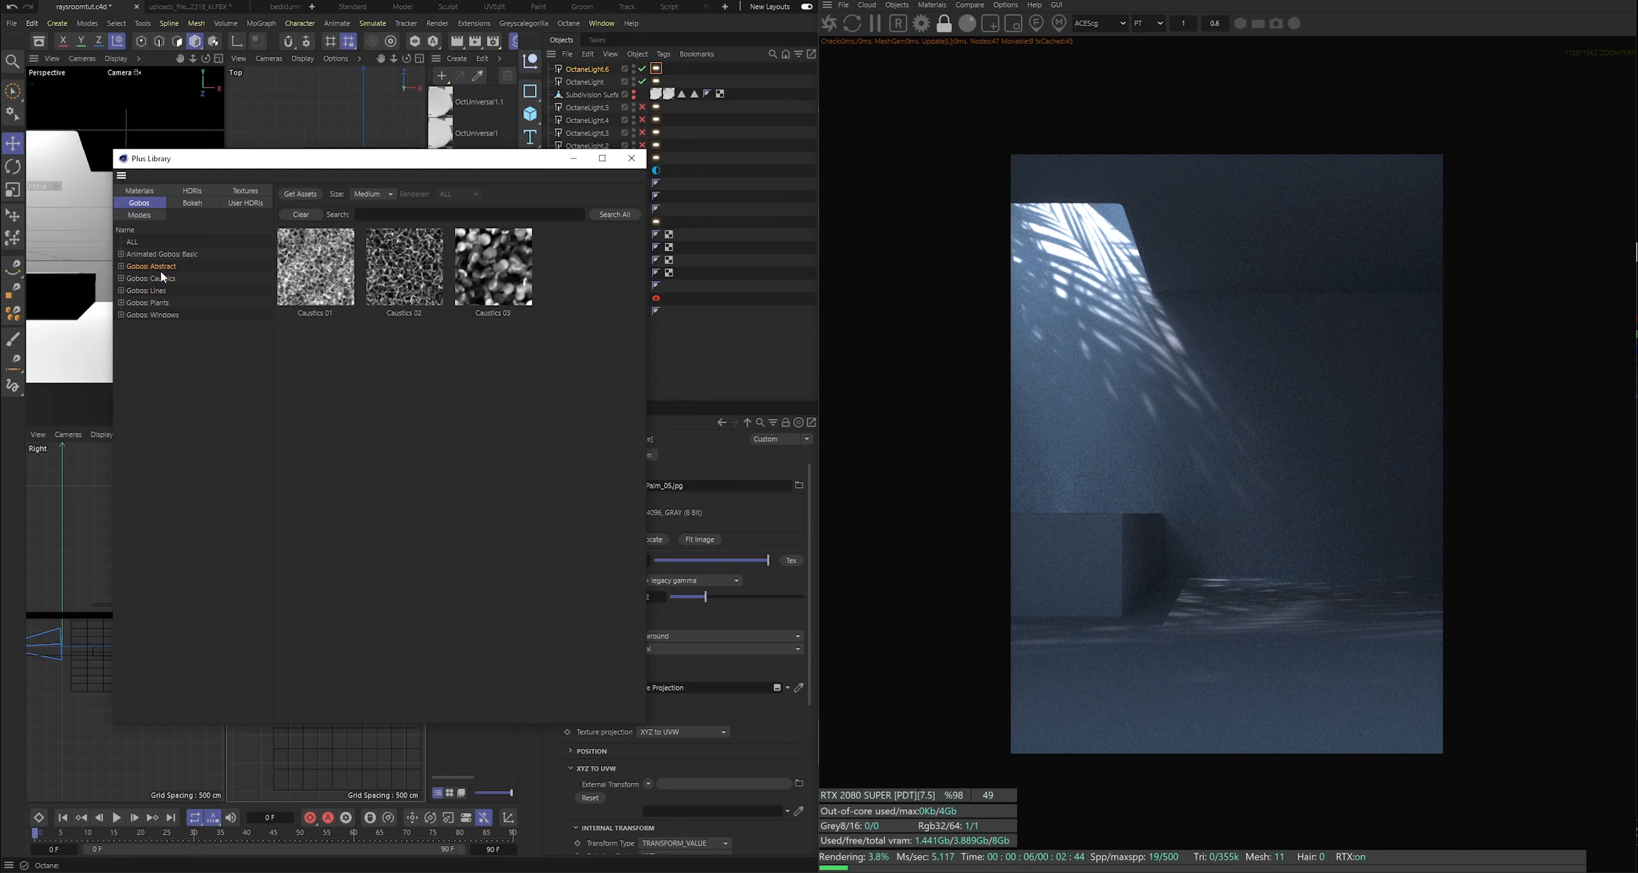
click(160, 271)
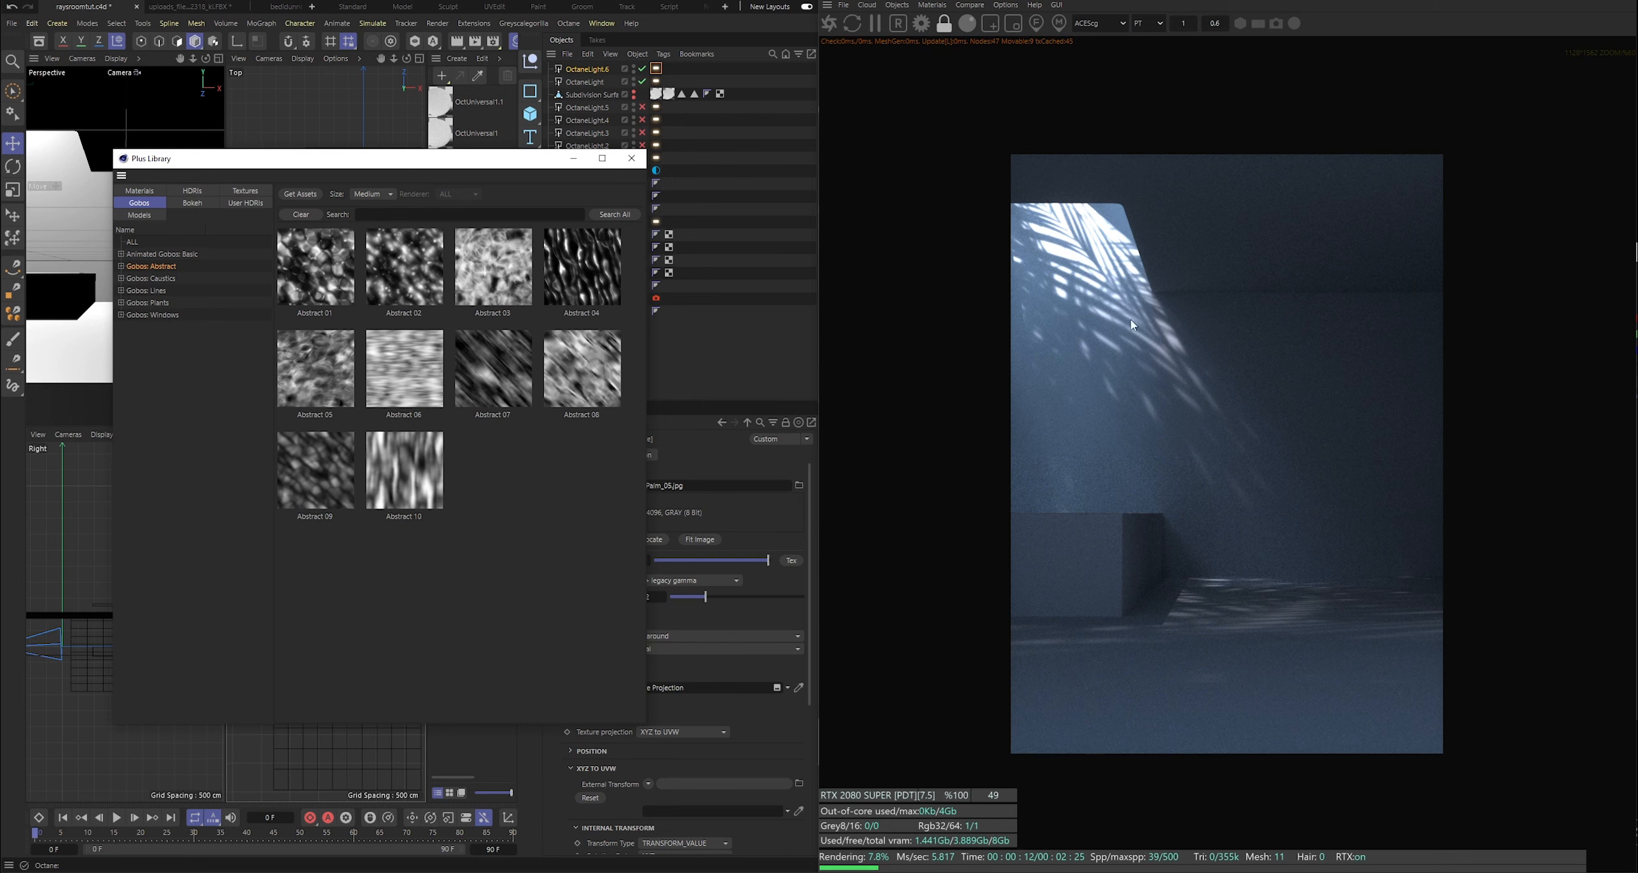
click(172, 255)
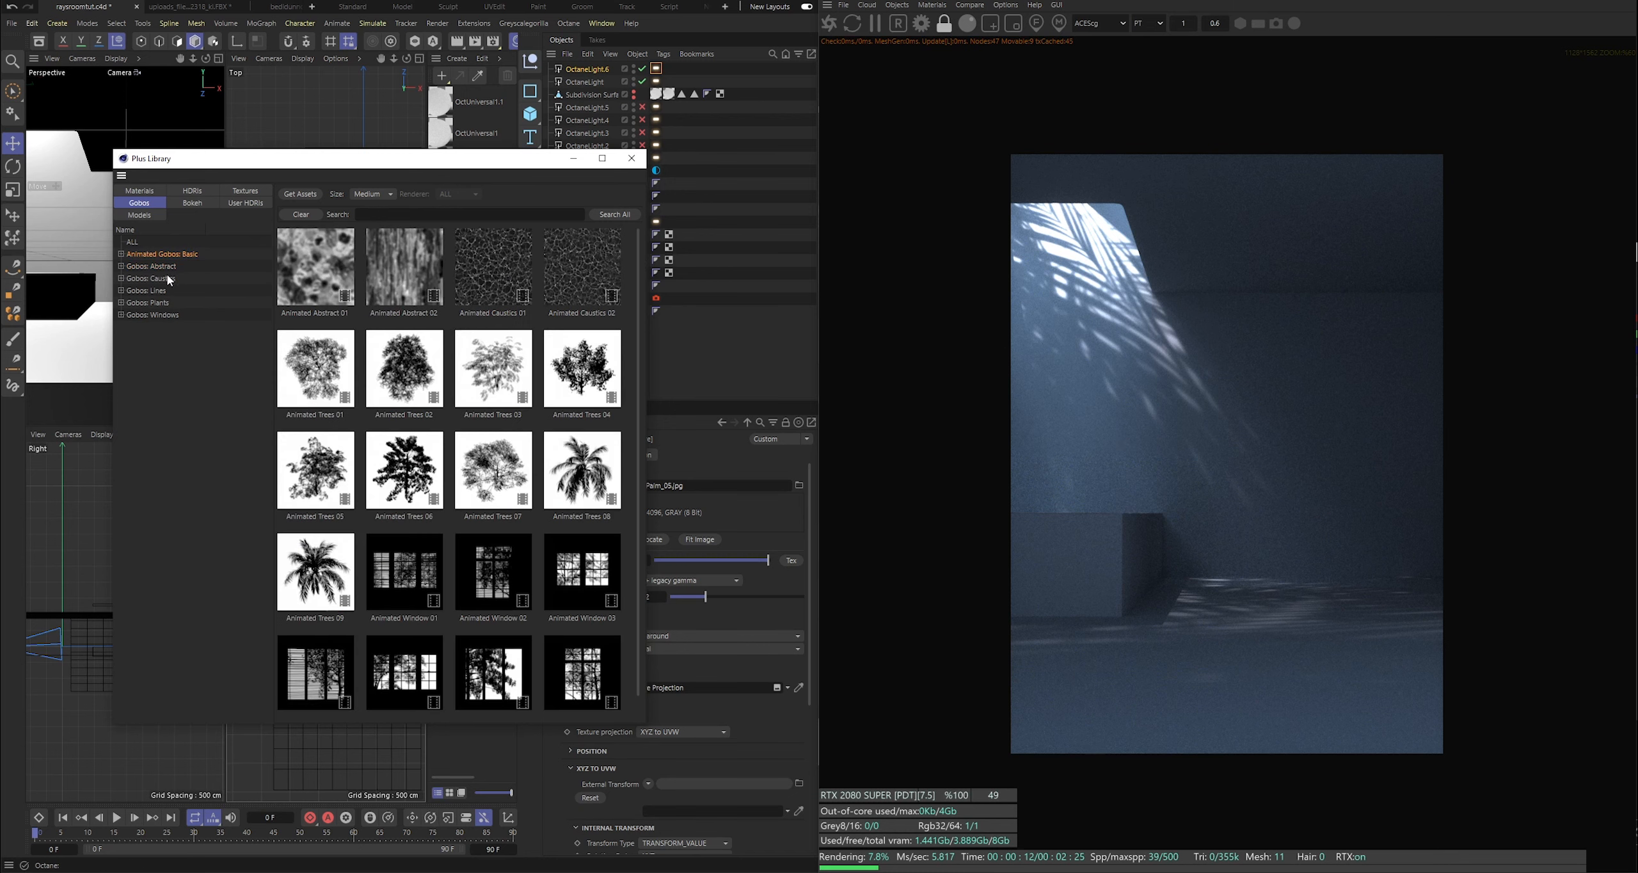
click(164, 269)
click(162, 281)
click(158, 290)
click(158, 302)
click(158, 313)
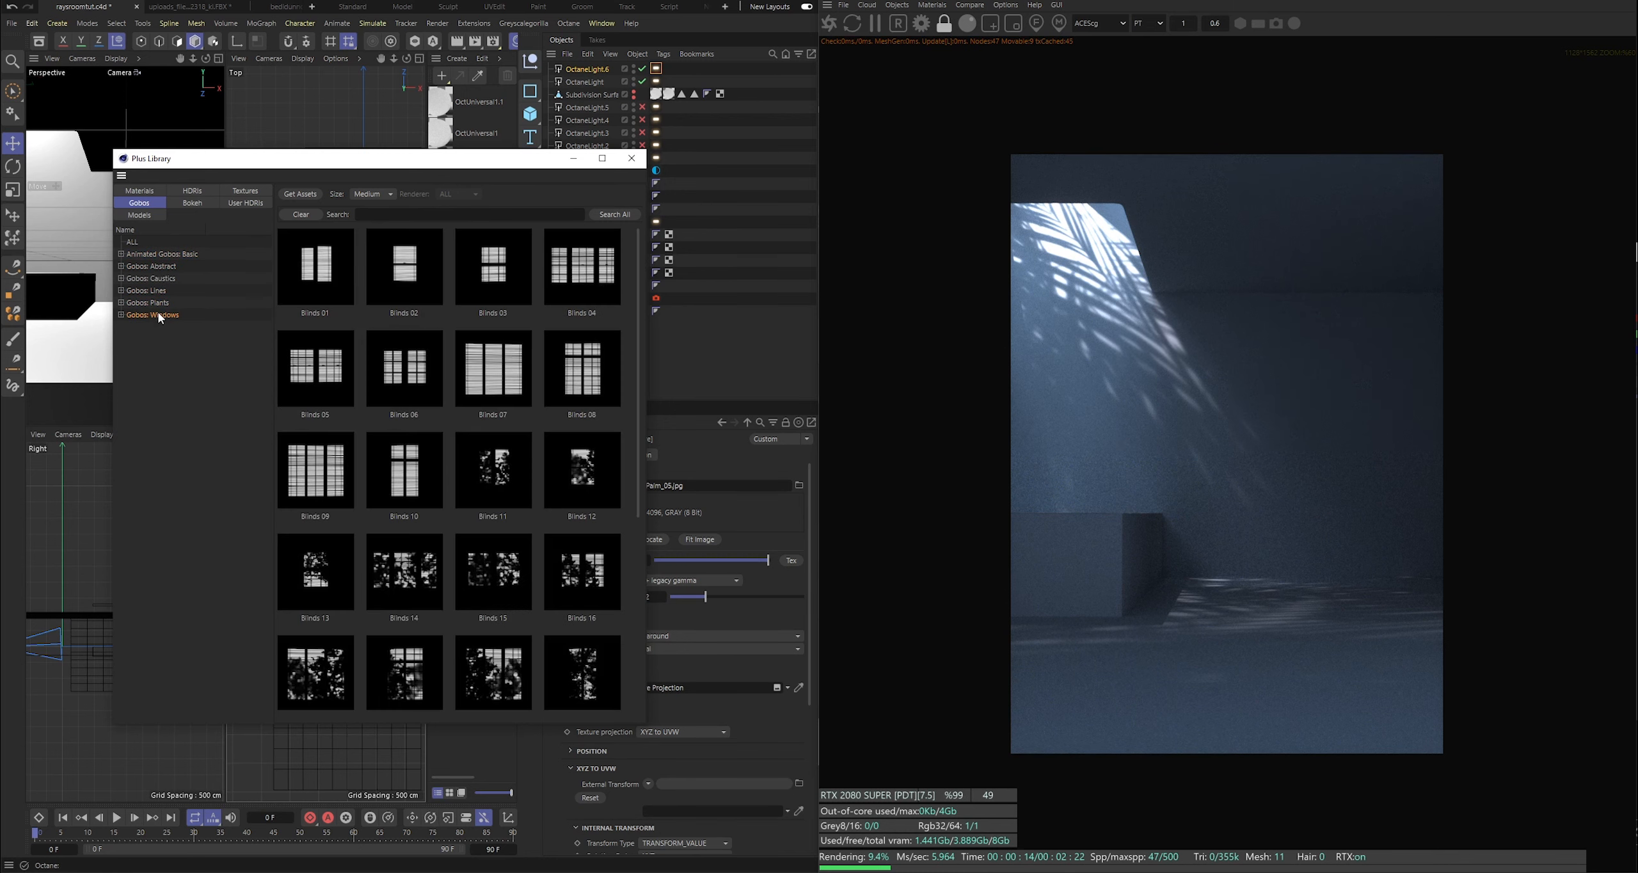
scroll(448, 442, down, 4)
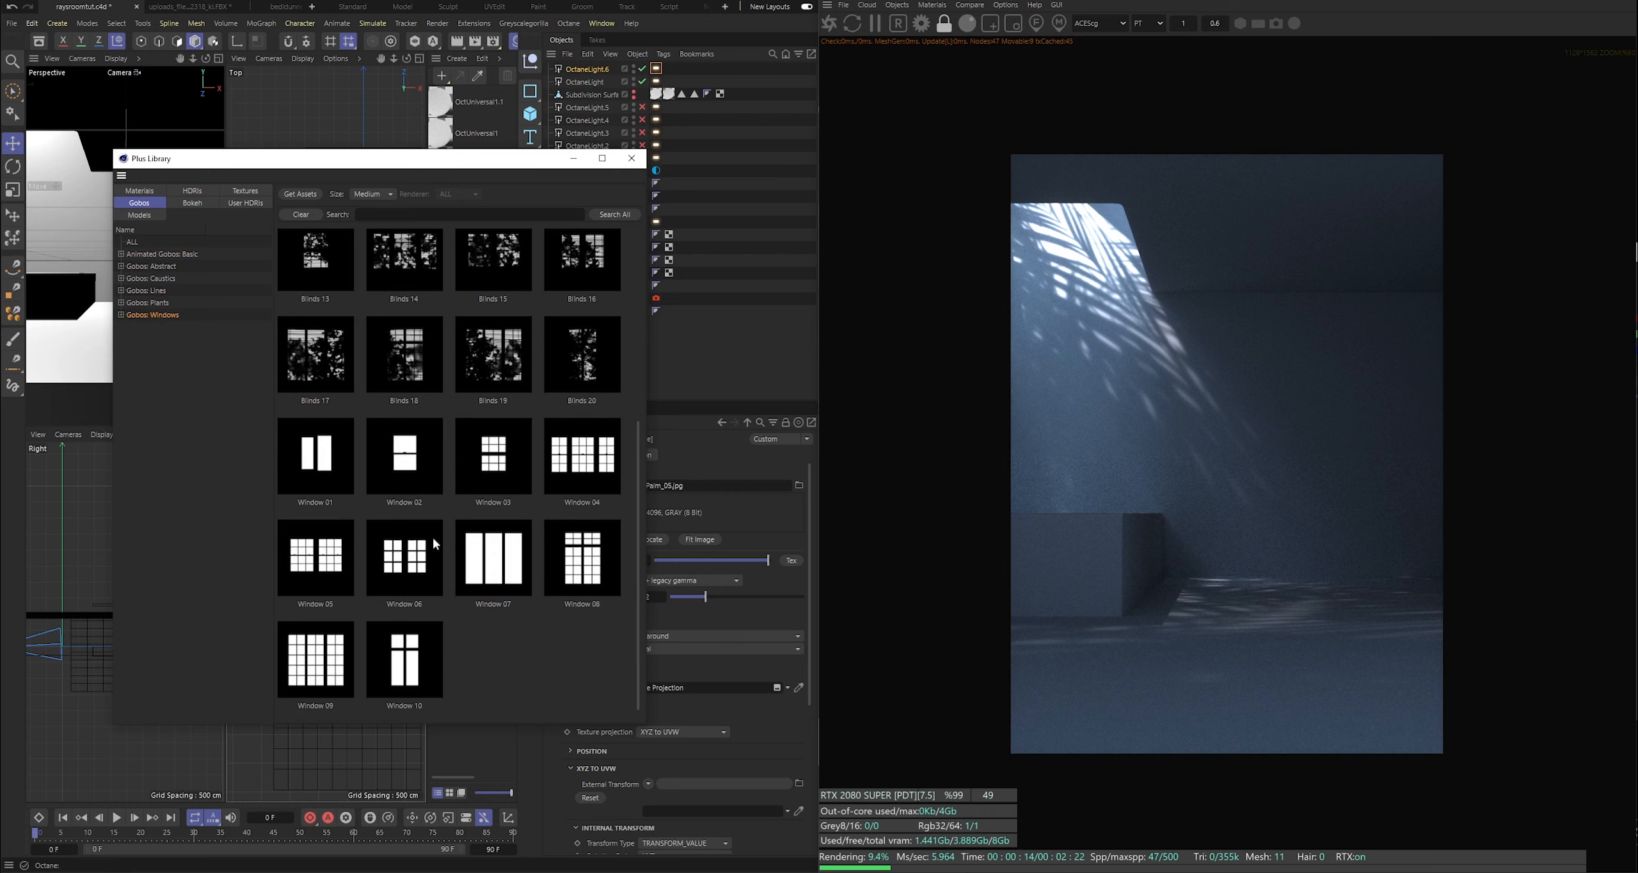
scroll(452, 511, up, 2)
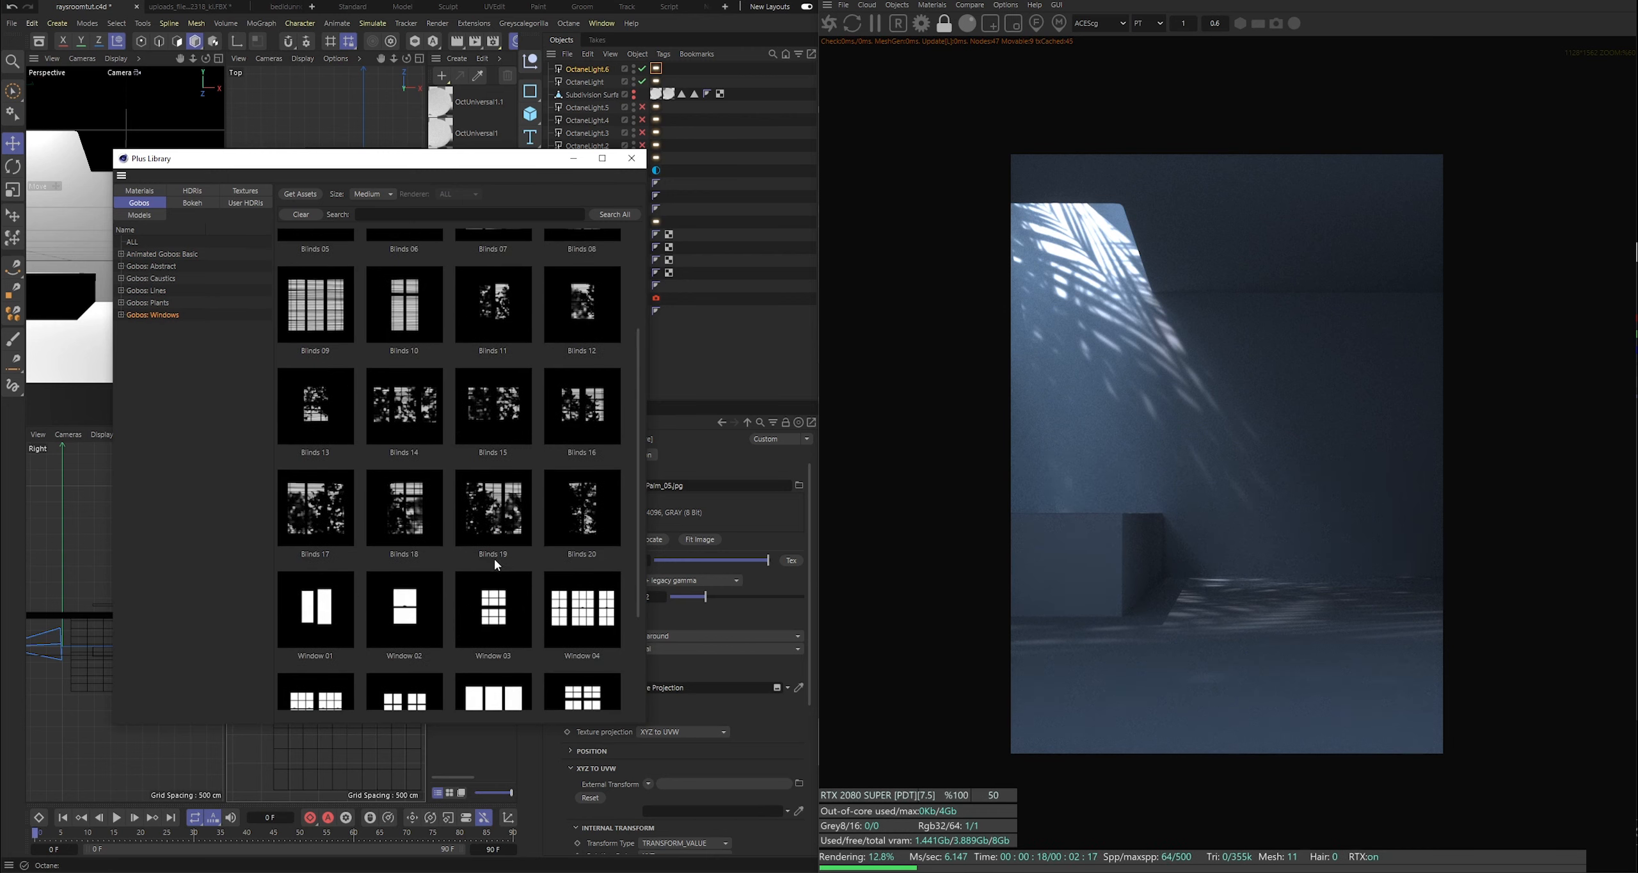
Replace the duplicated light's palm image with the Caustics 03 gobo from the caustics category and put the library away.
click(154, 279)
drag(422, 182, 180, 242)
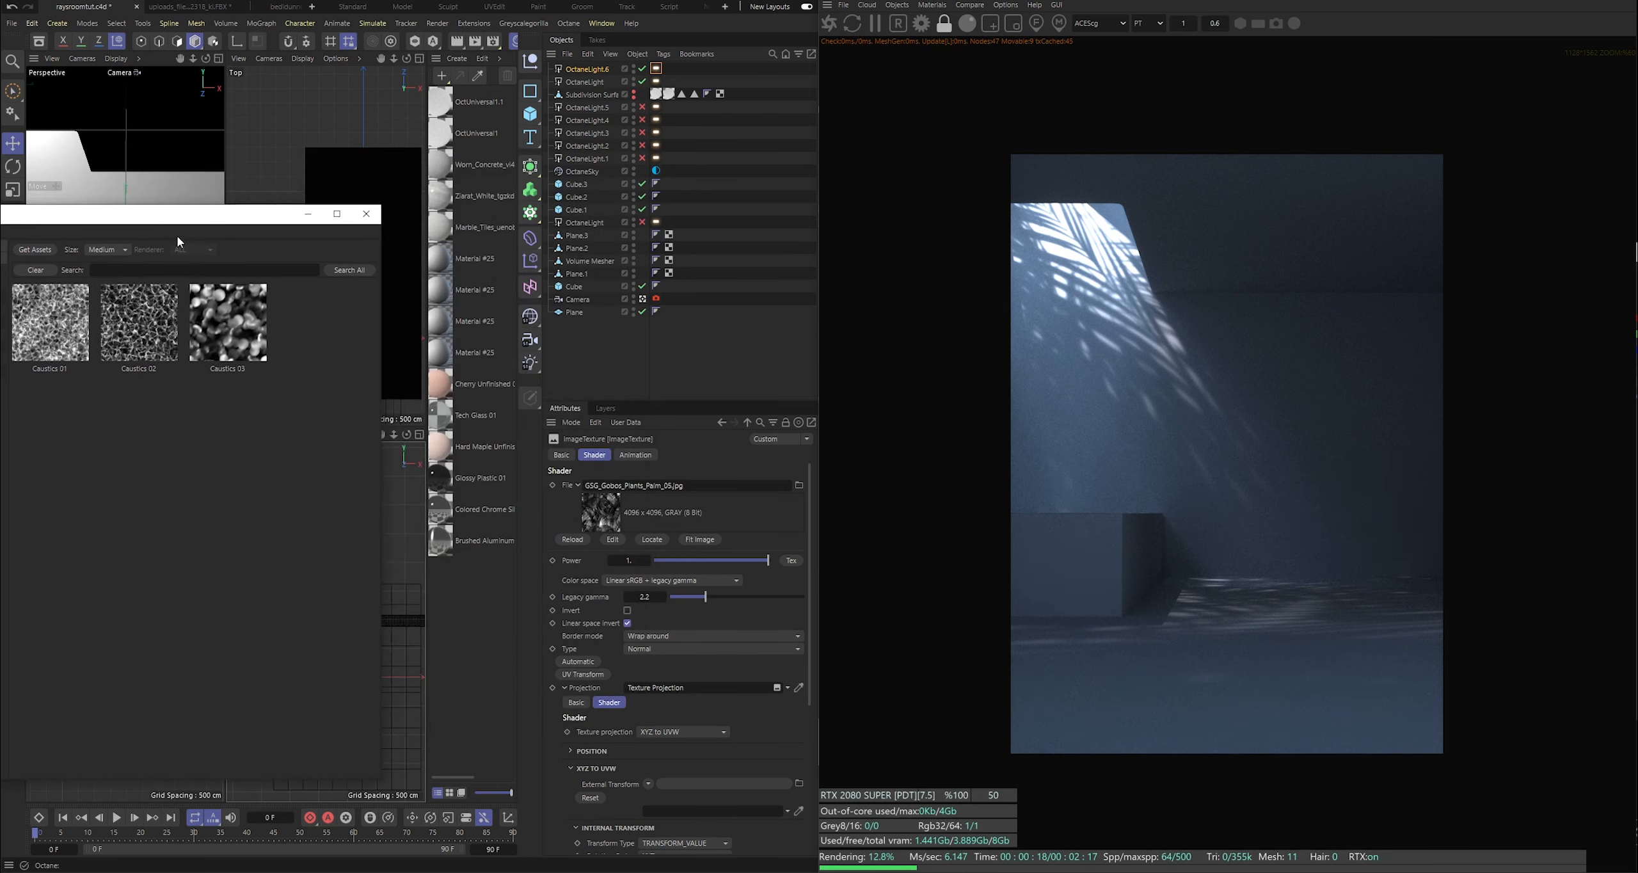
key(v)
drag(243, 332, 604, 519)
click(307, 214)
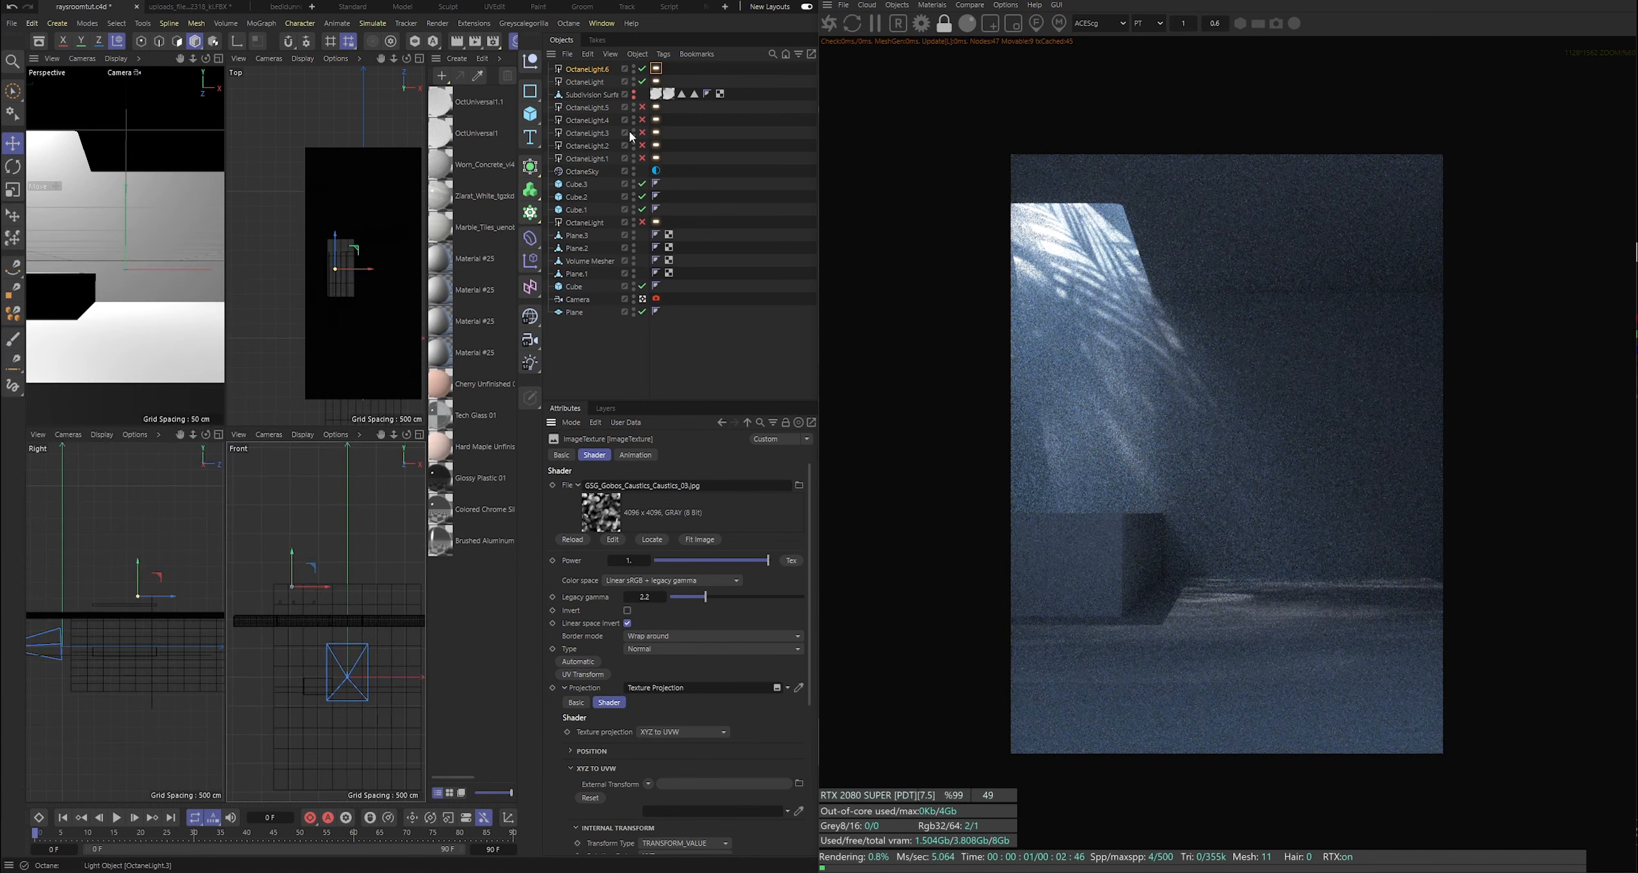
Scale the caustics texture projection down to about 0.18 with the palm light temporarily disabled, and save the scene.
click(642, 82)
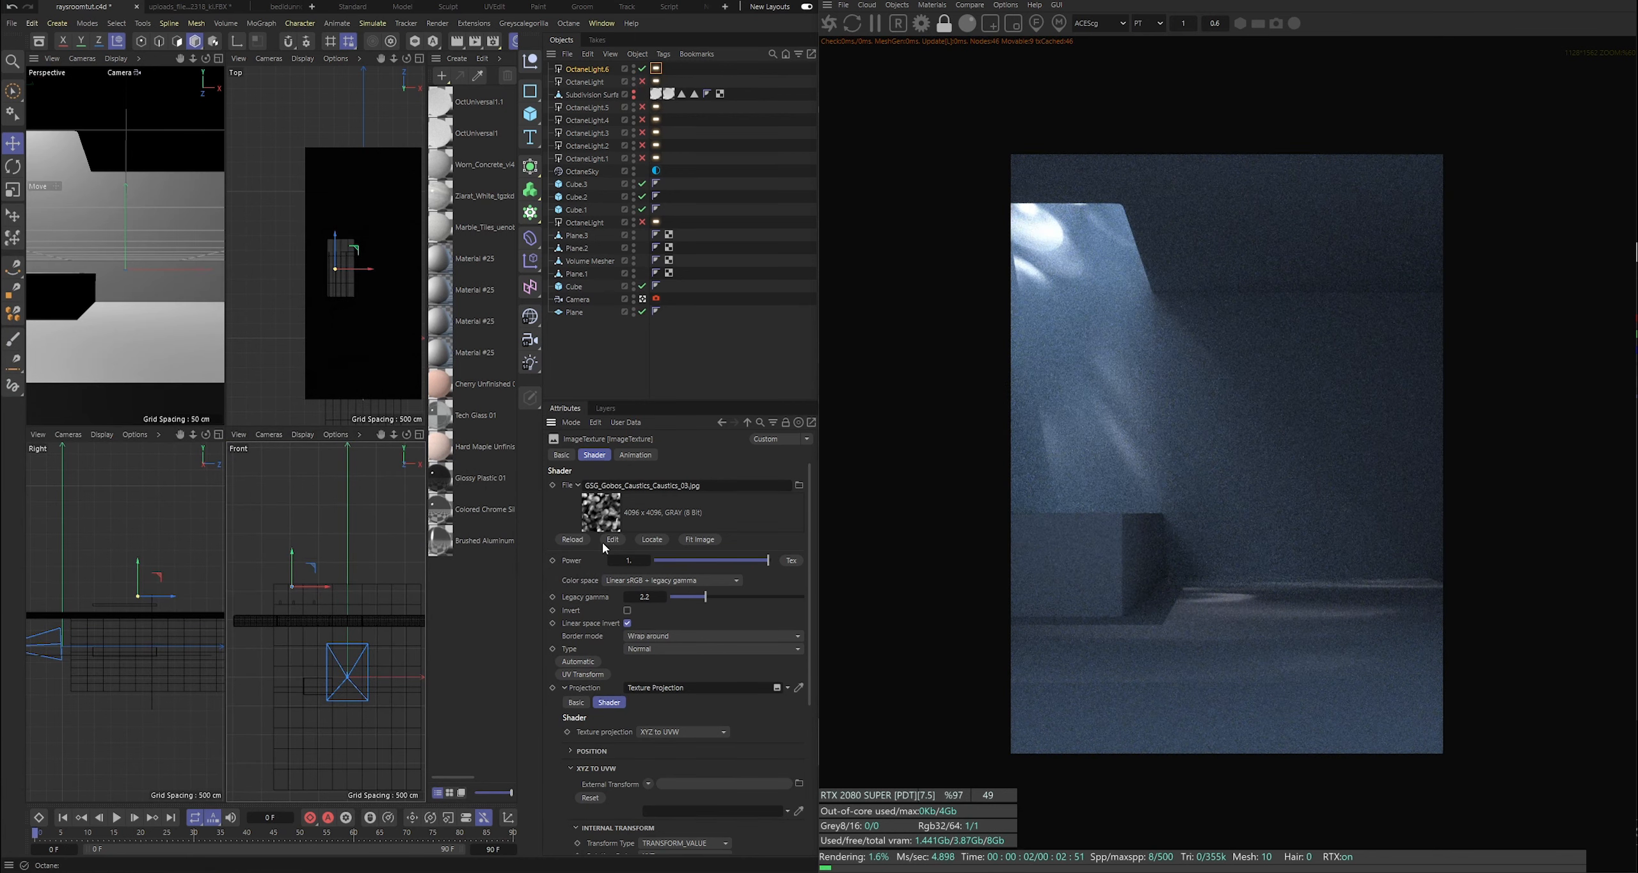
scroll(603, 515, down, 3)
drag(770, 692, 749, 692)
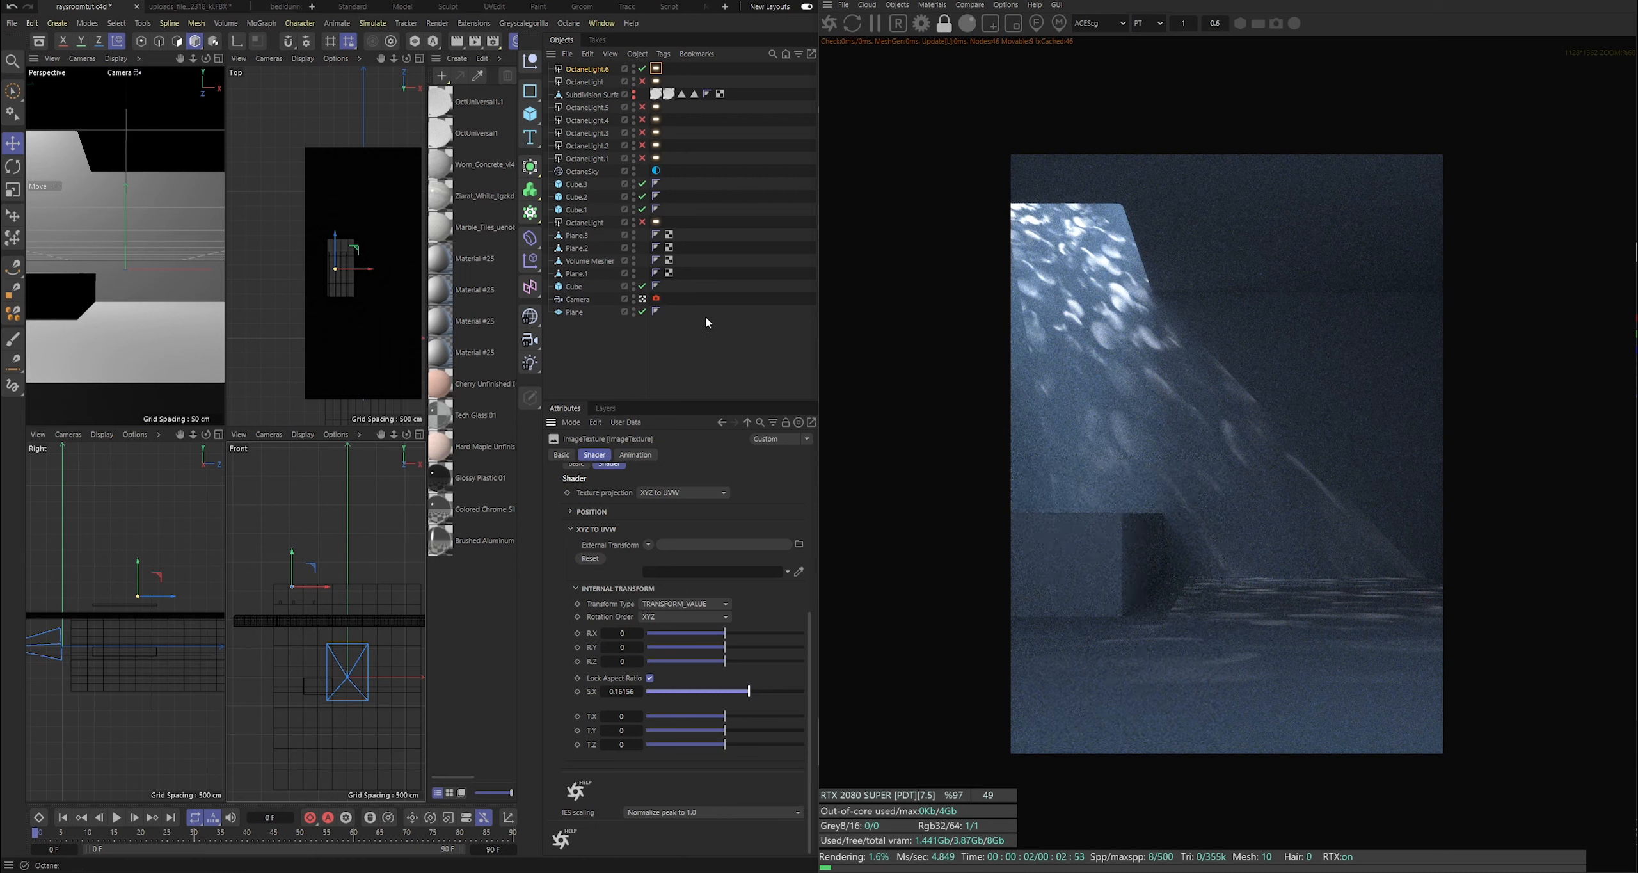
click(642, 82)
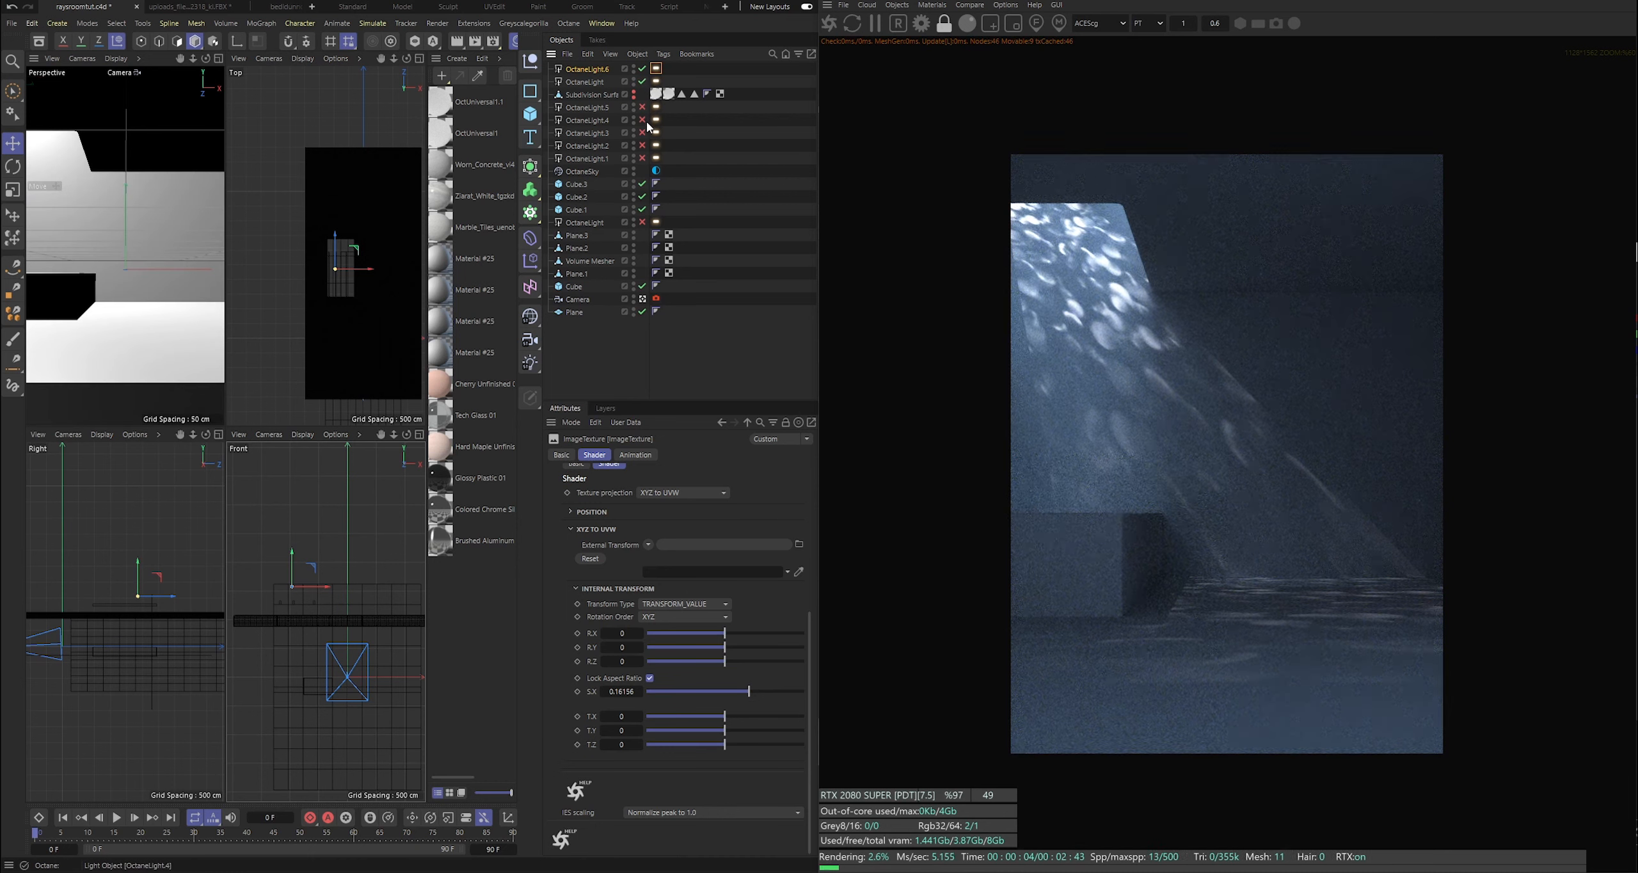
click(746, 192)
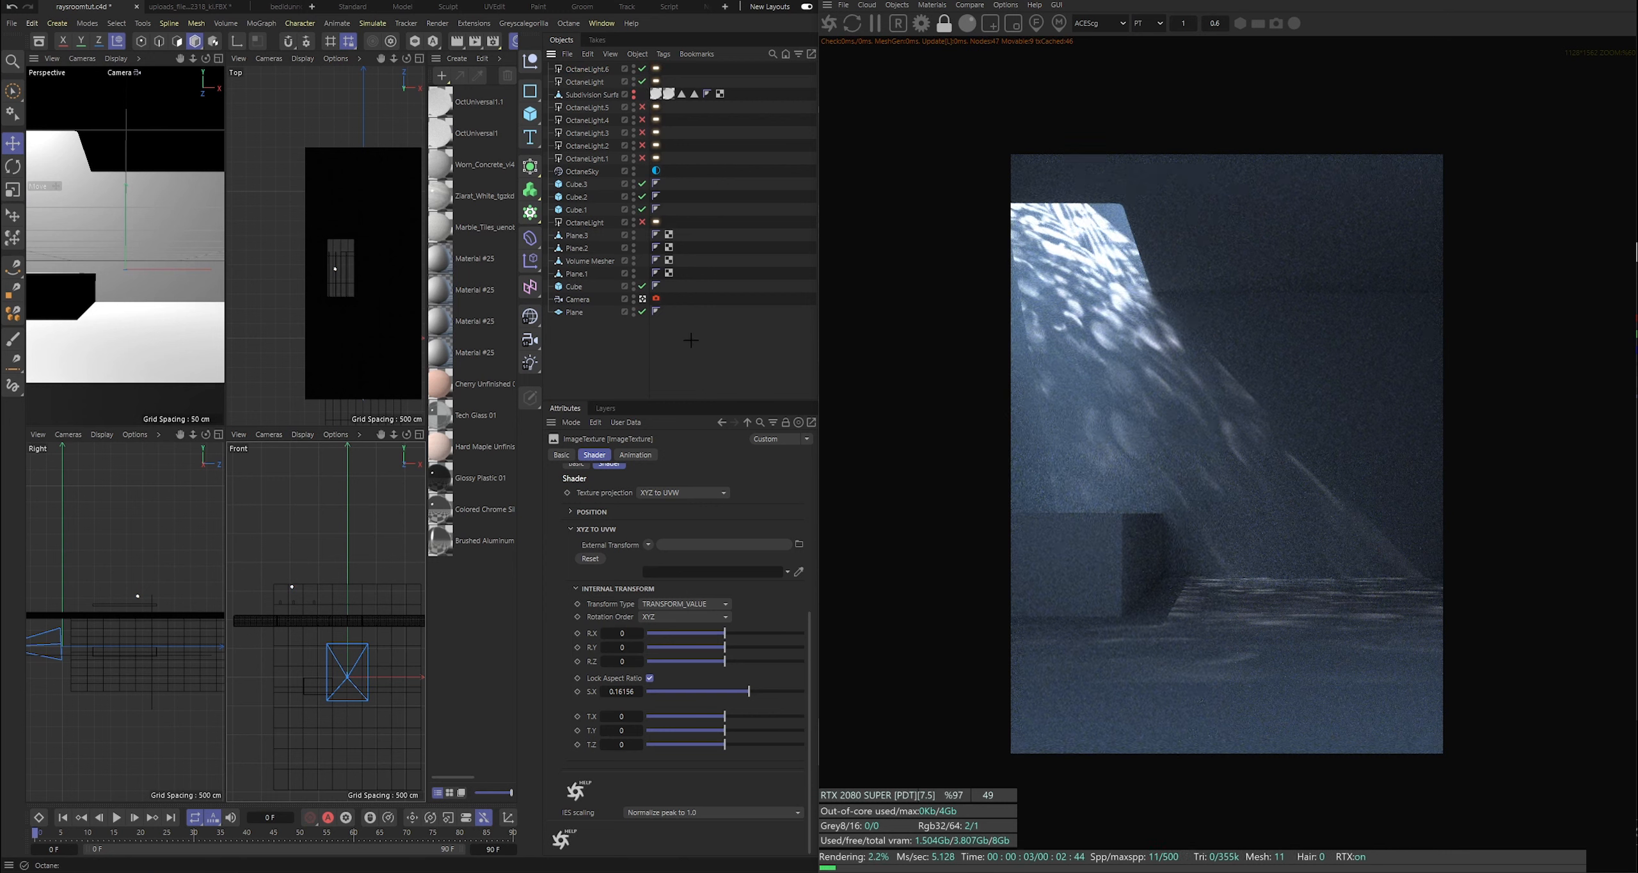
key(ctrl+s)
Maximize the Perspective view, leave the scene camera to inspect the room's light from the default camera, and save the scene.
click(218, 59)
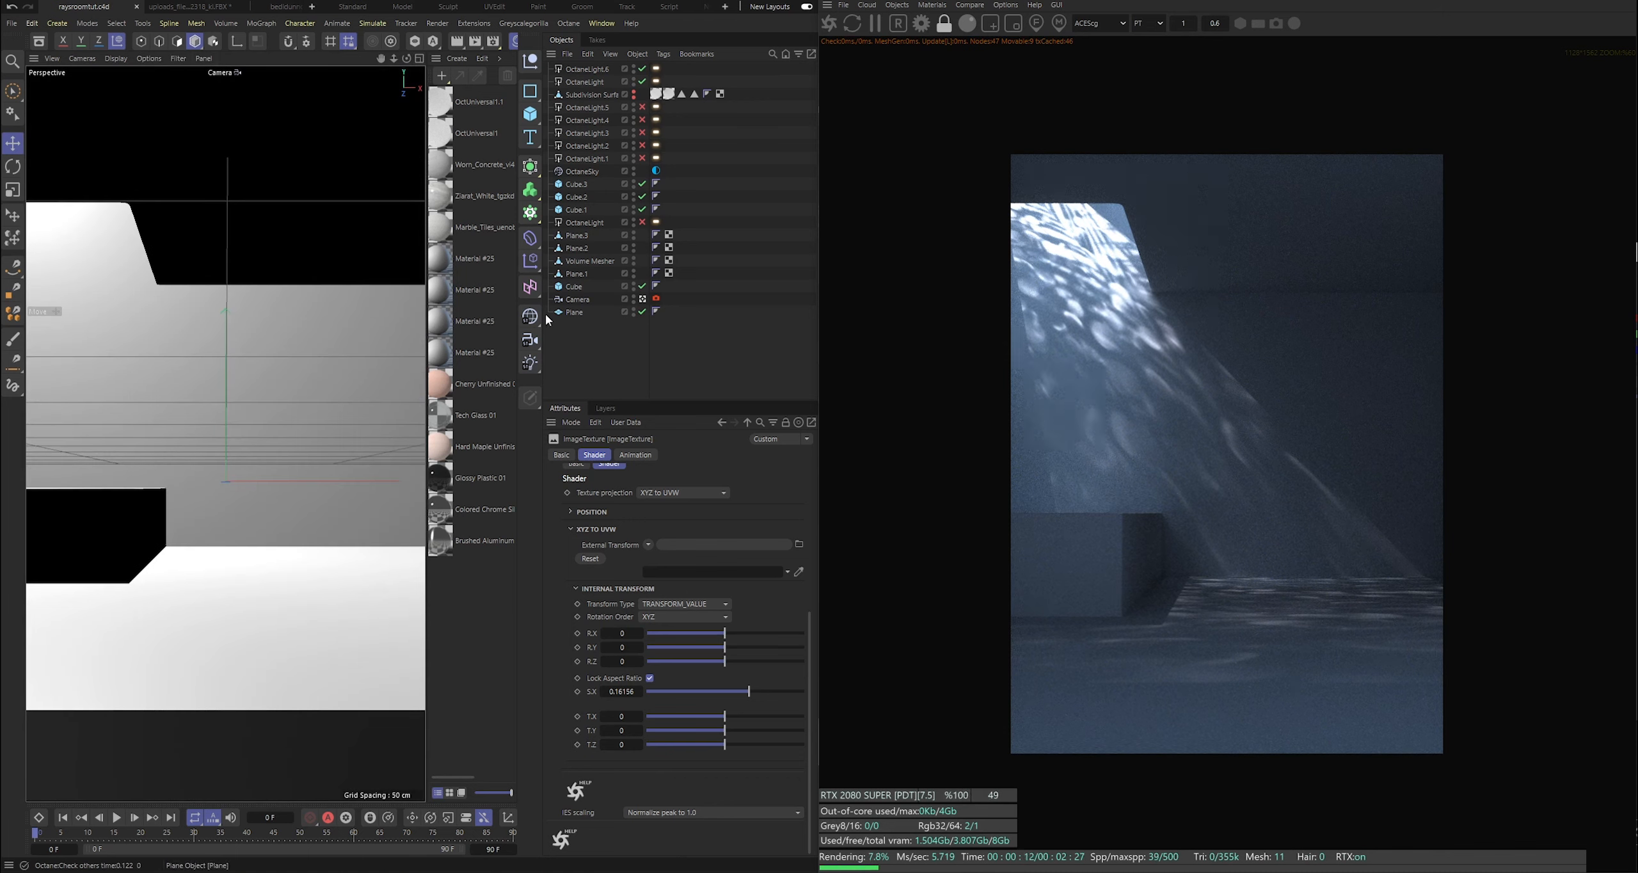
click(642, 299)
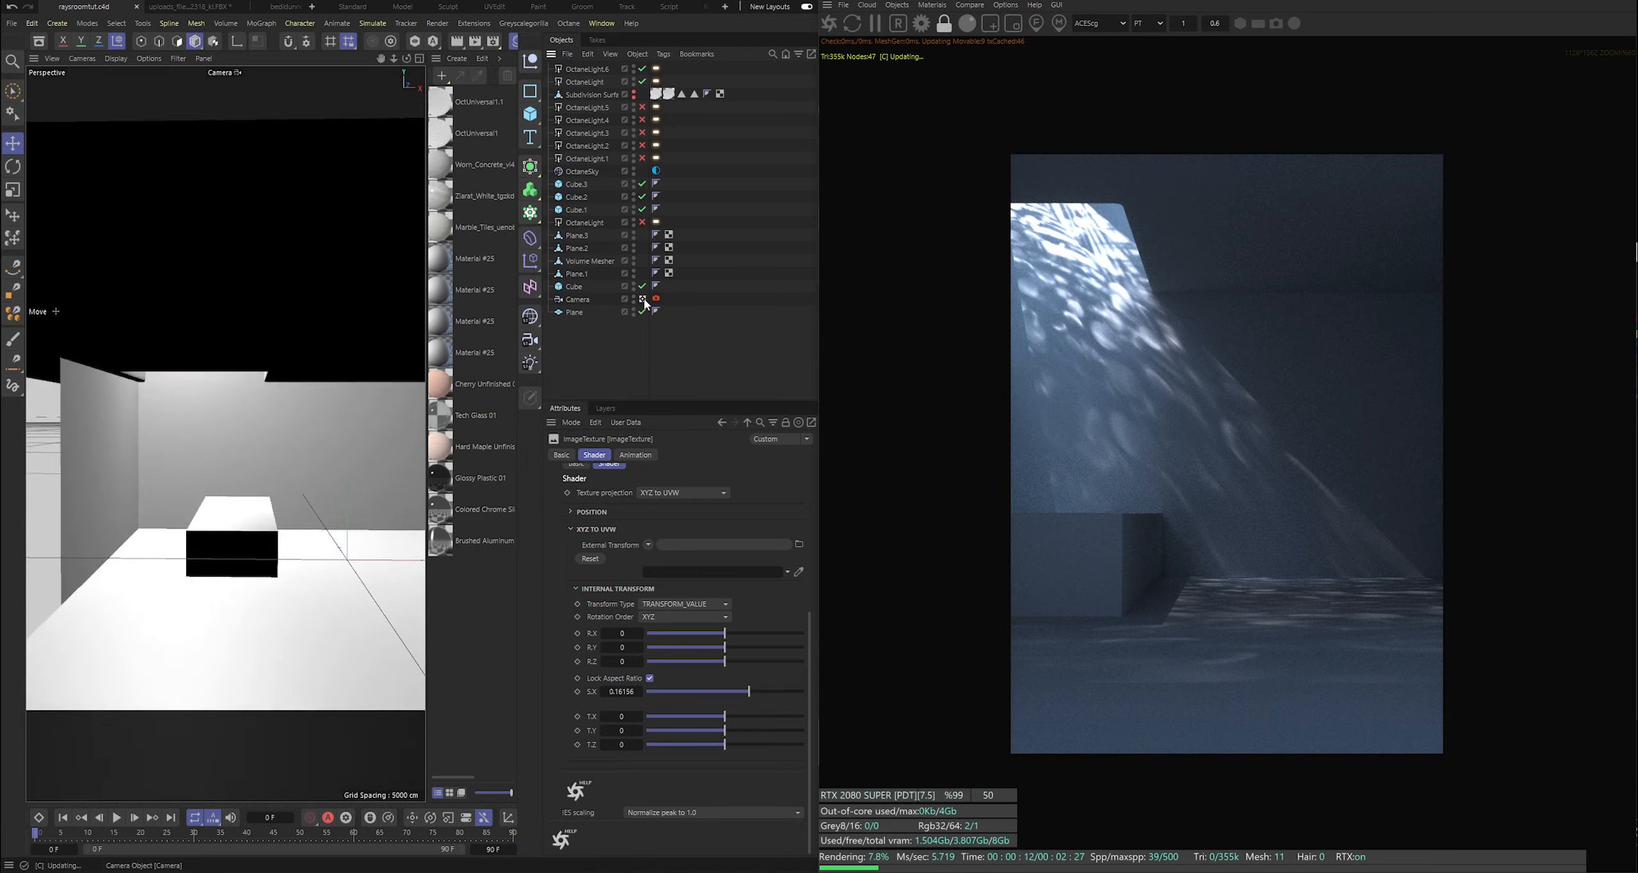
click(643, 299)
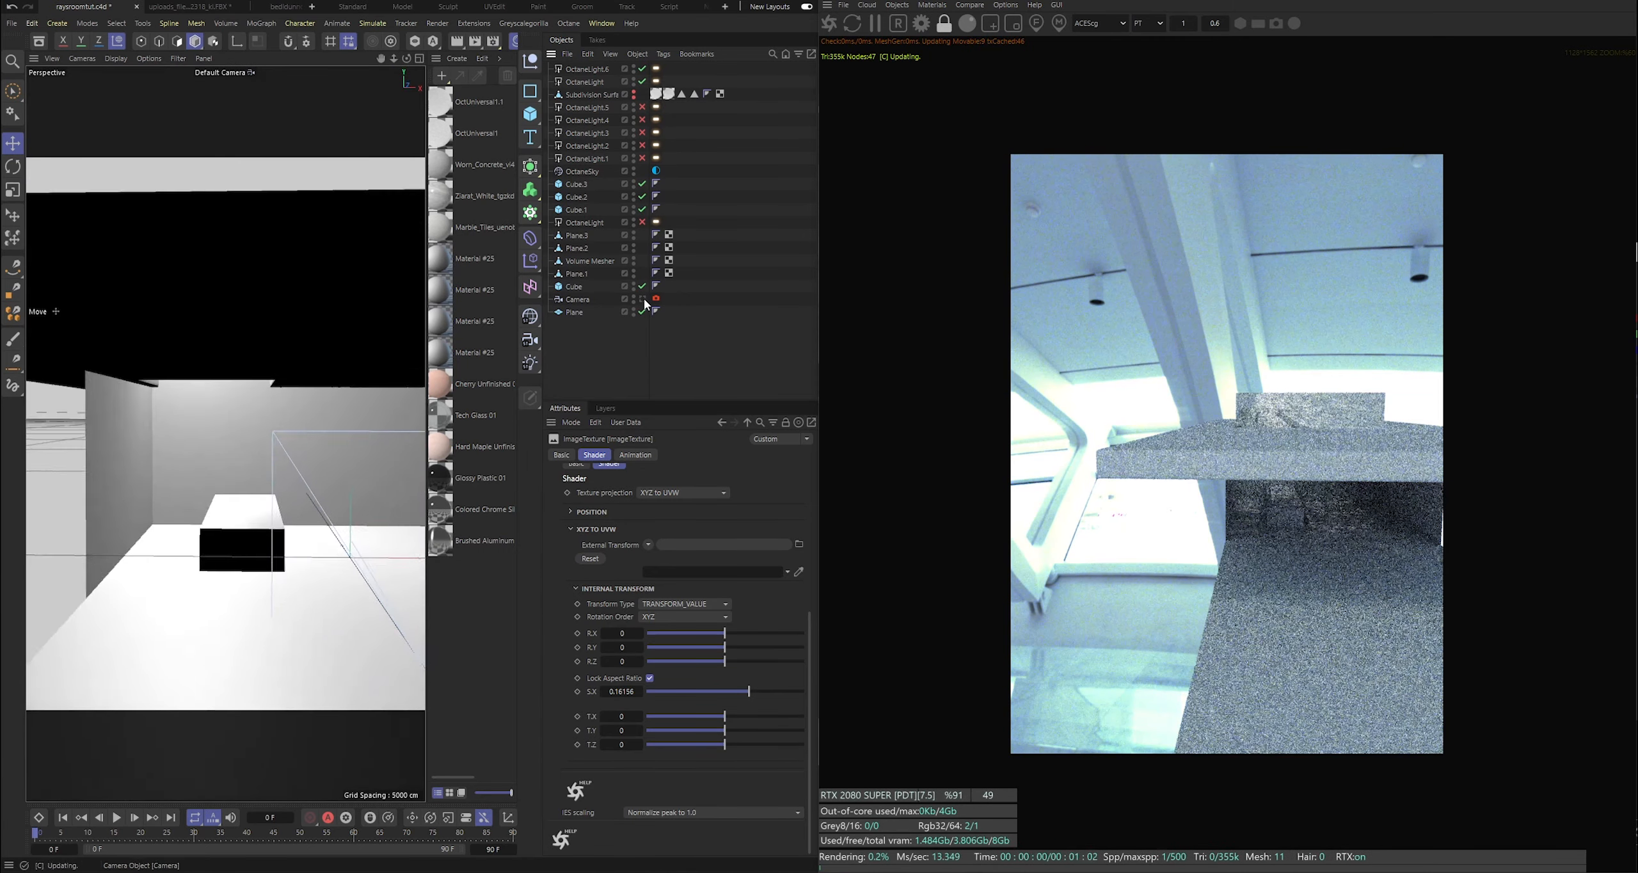
click(643, 299)
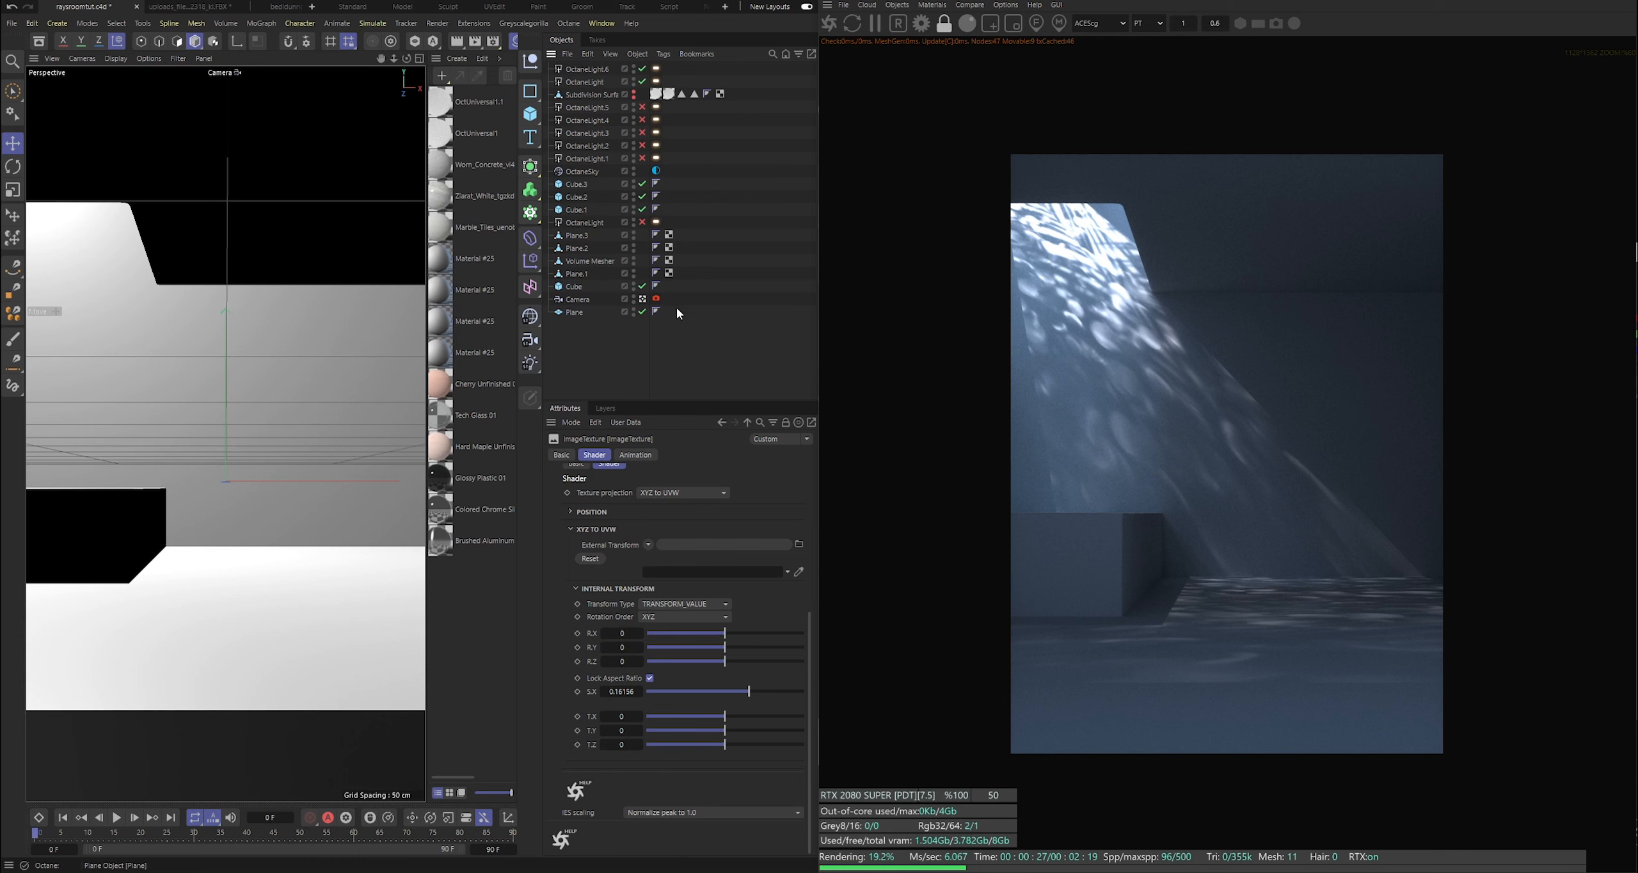
click(642, 300)
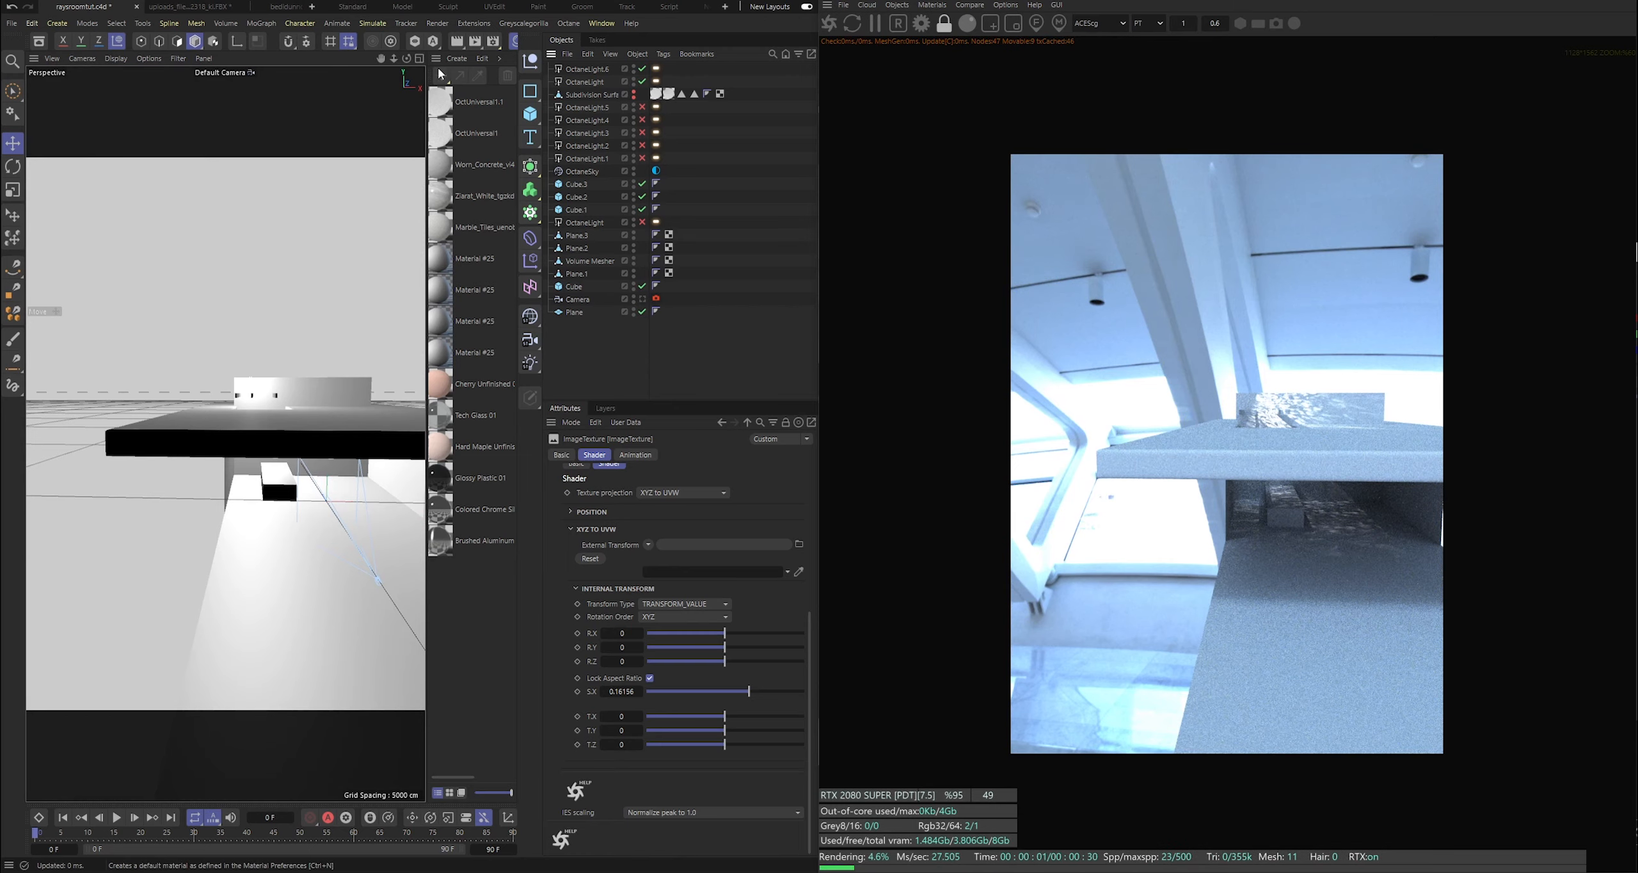
drag(380, 58, 320, 7)
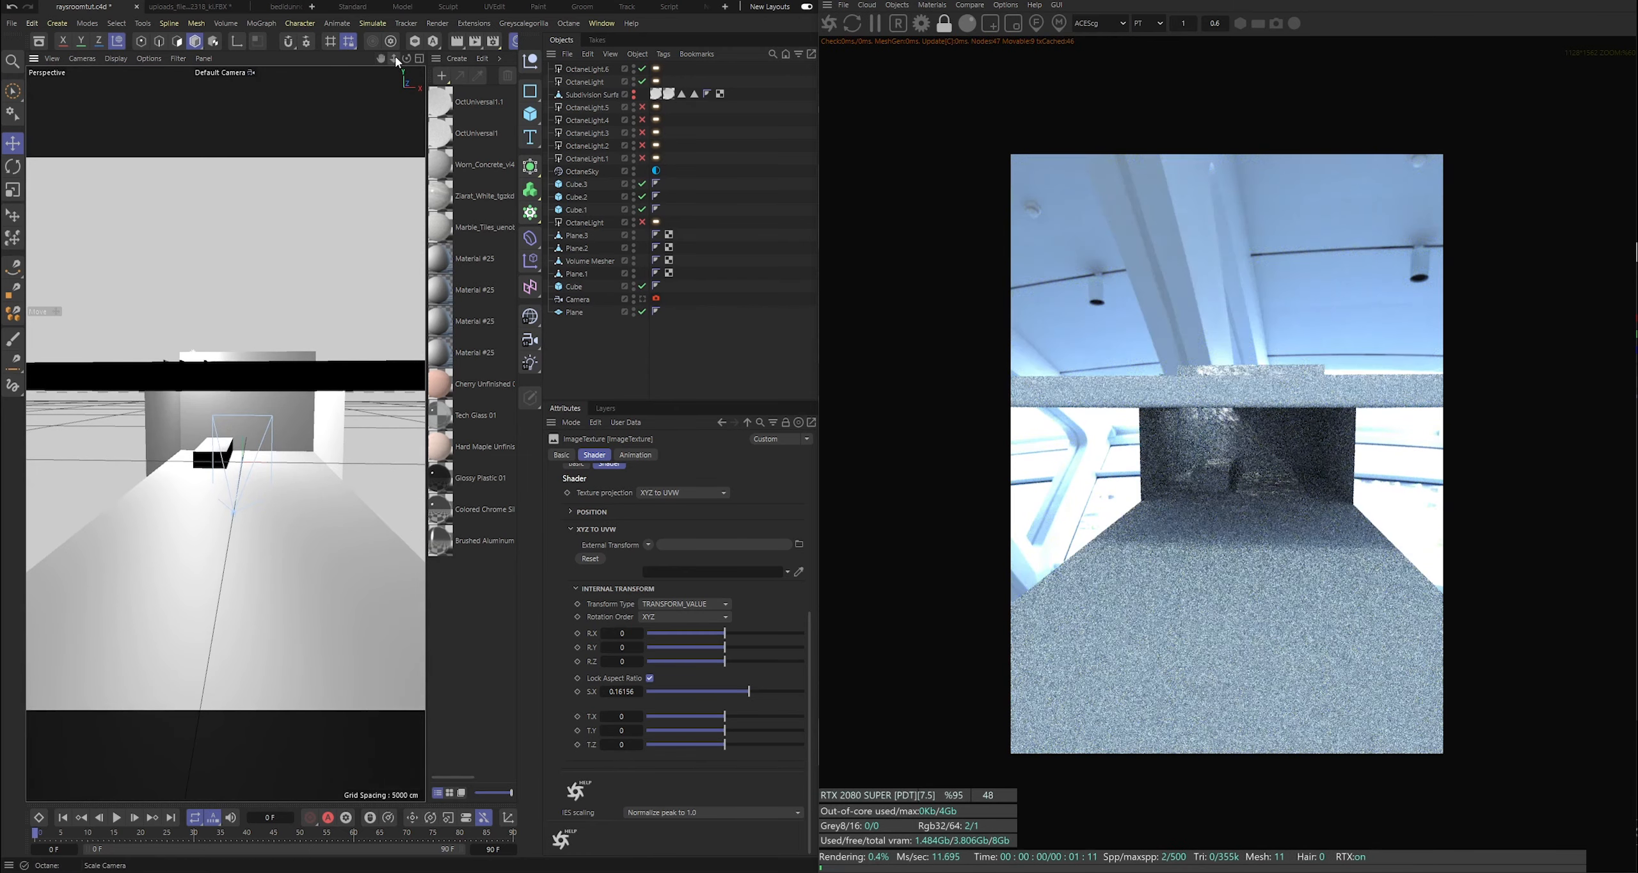
drag(393, 58, 313, 24)
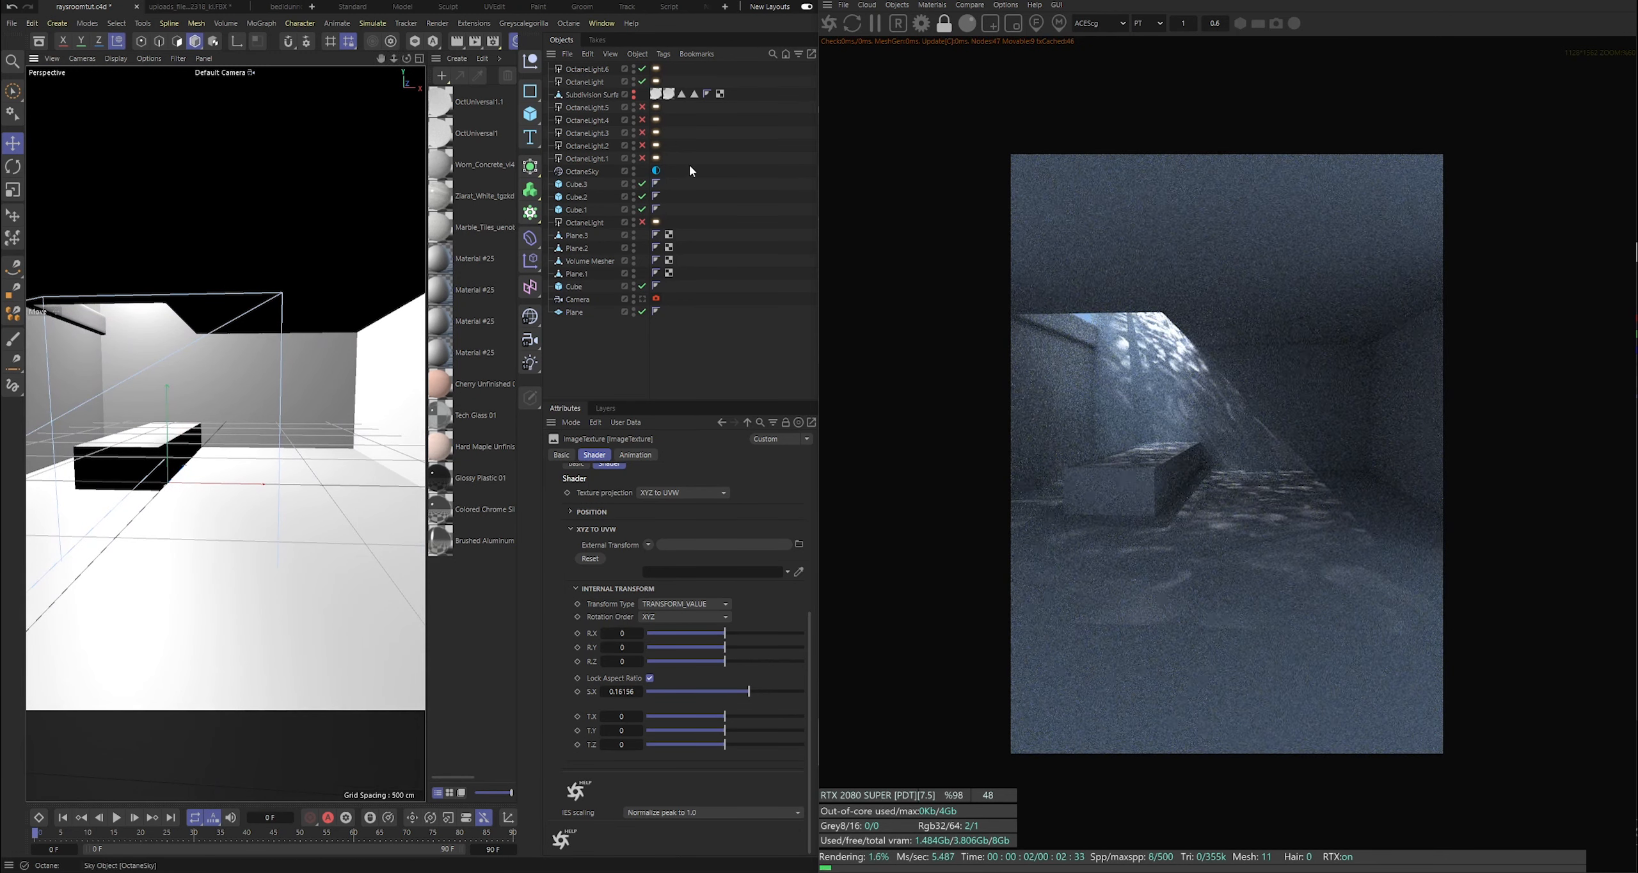
key(ctrl+s)
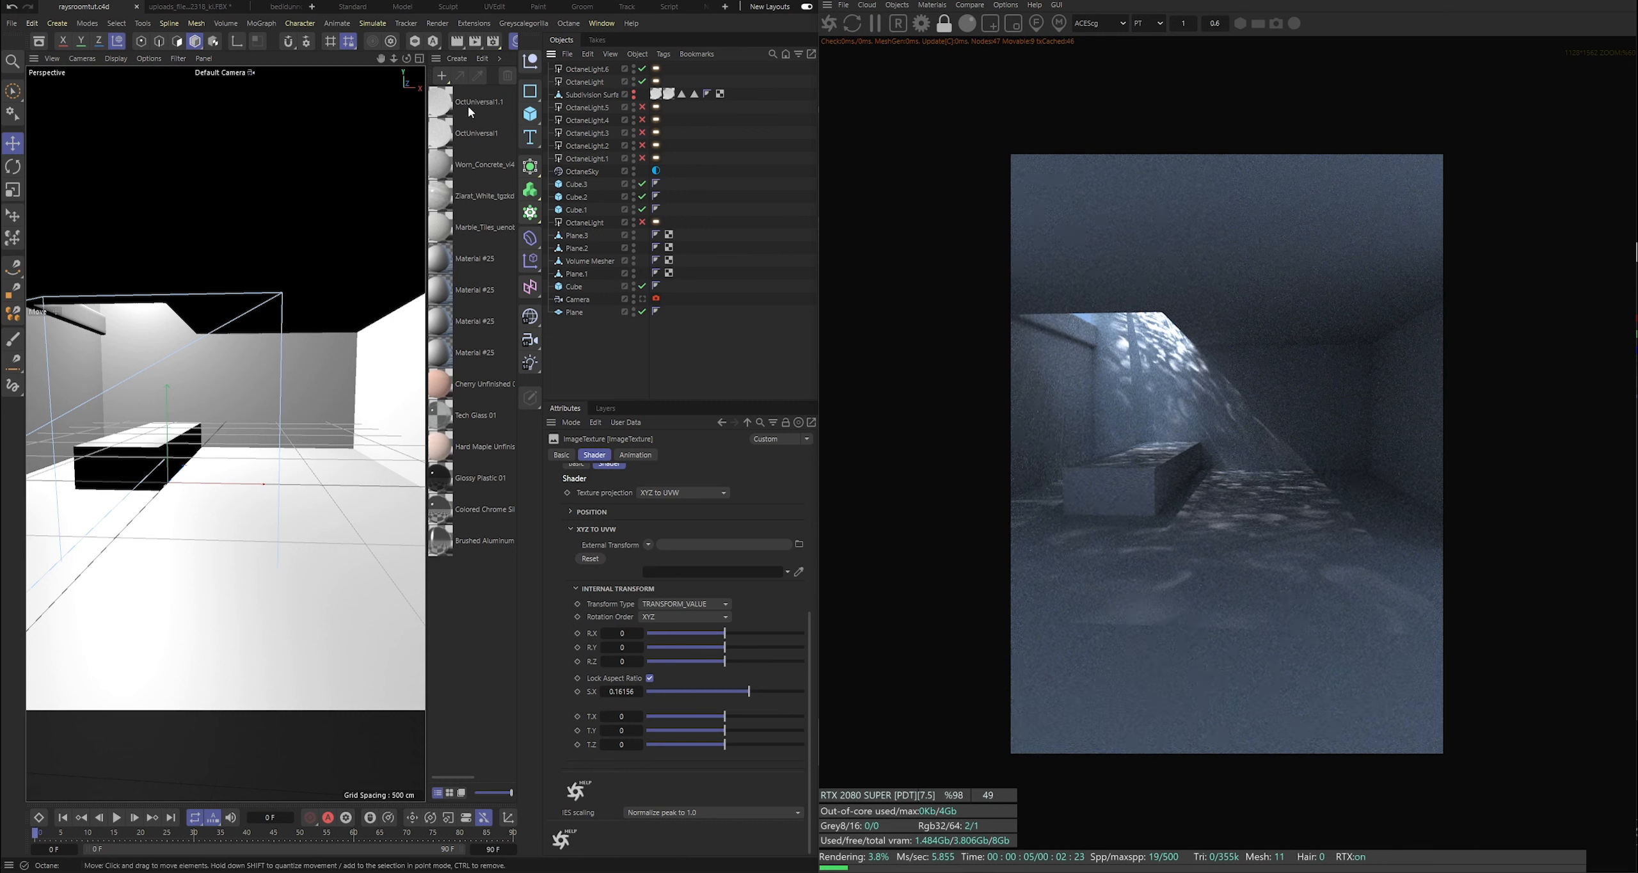
Examine the room set from outside and up close through the default camera, including the floor plane and the box.
click(535, 114)
click(764, 204)
alt+right_drag(272, 393, 300, 455)
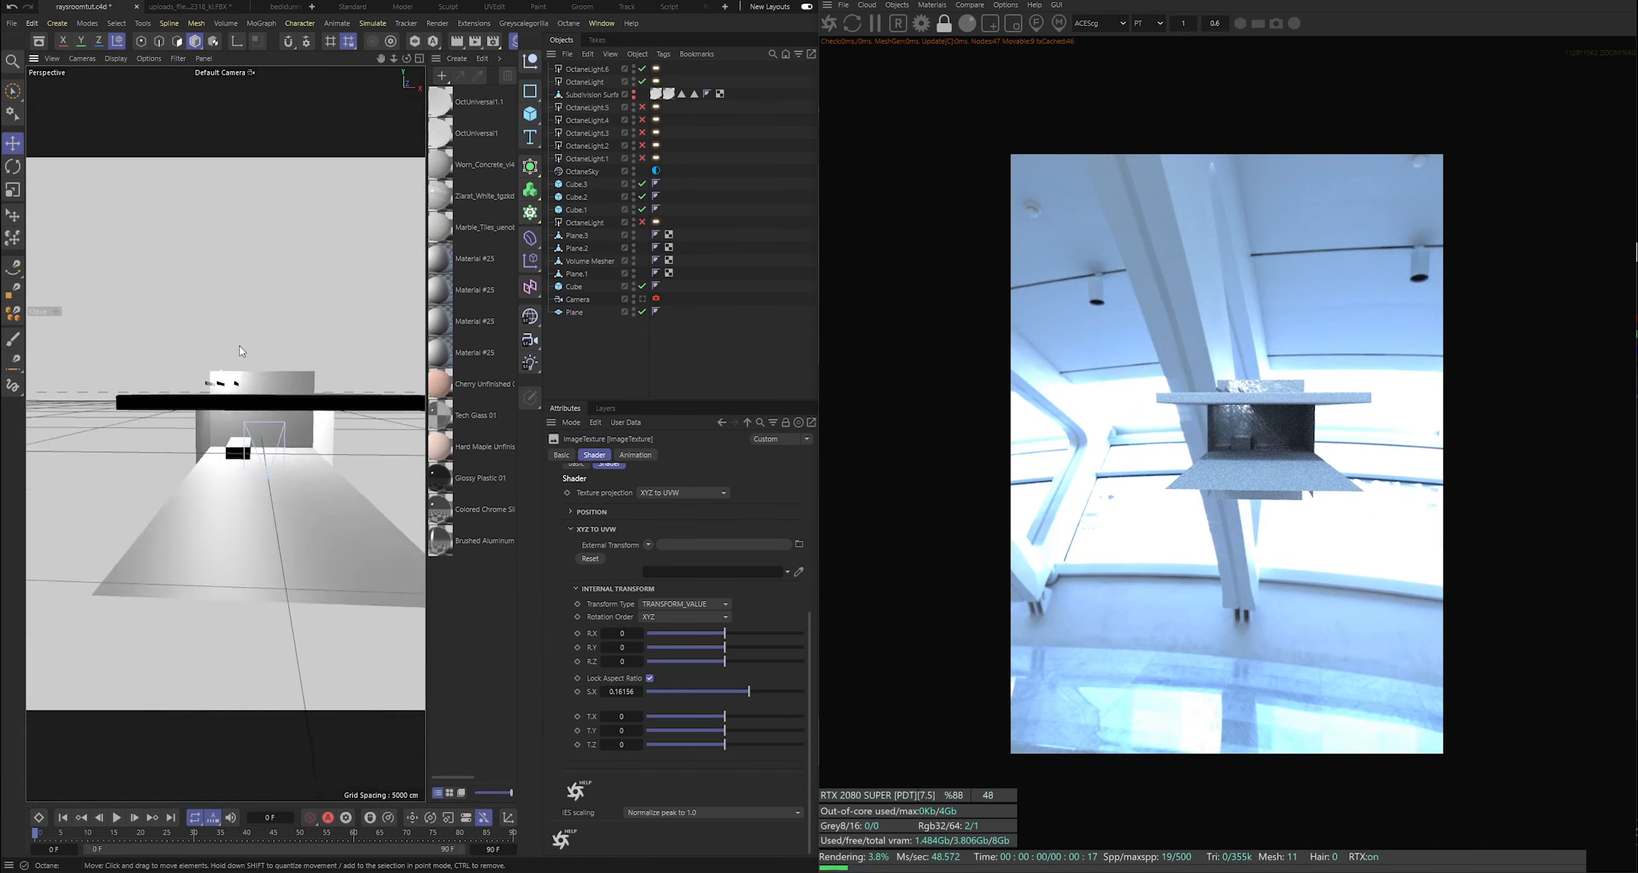
alt+middle_drag(299, 456, 304, 491)
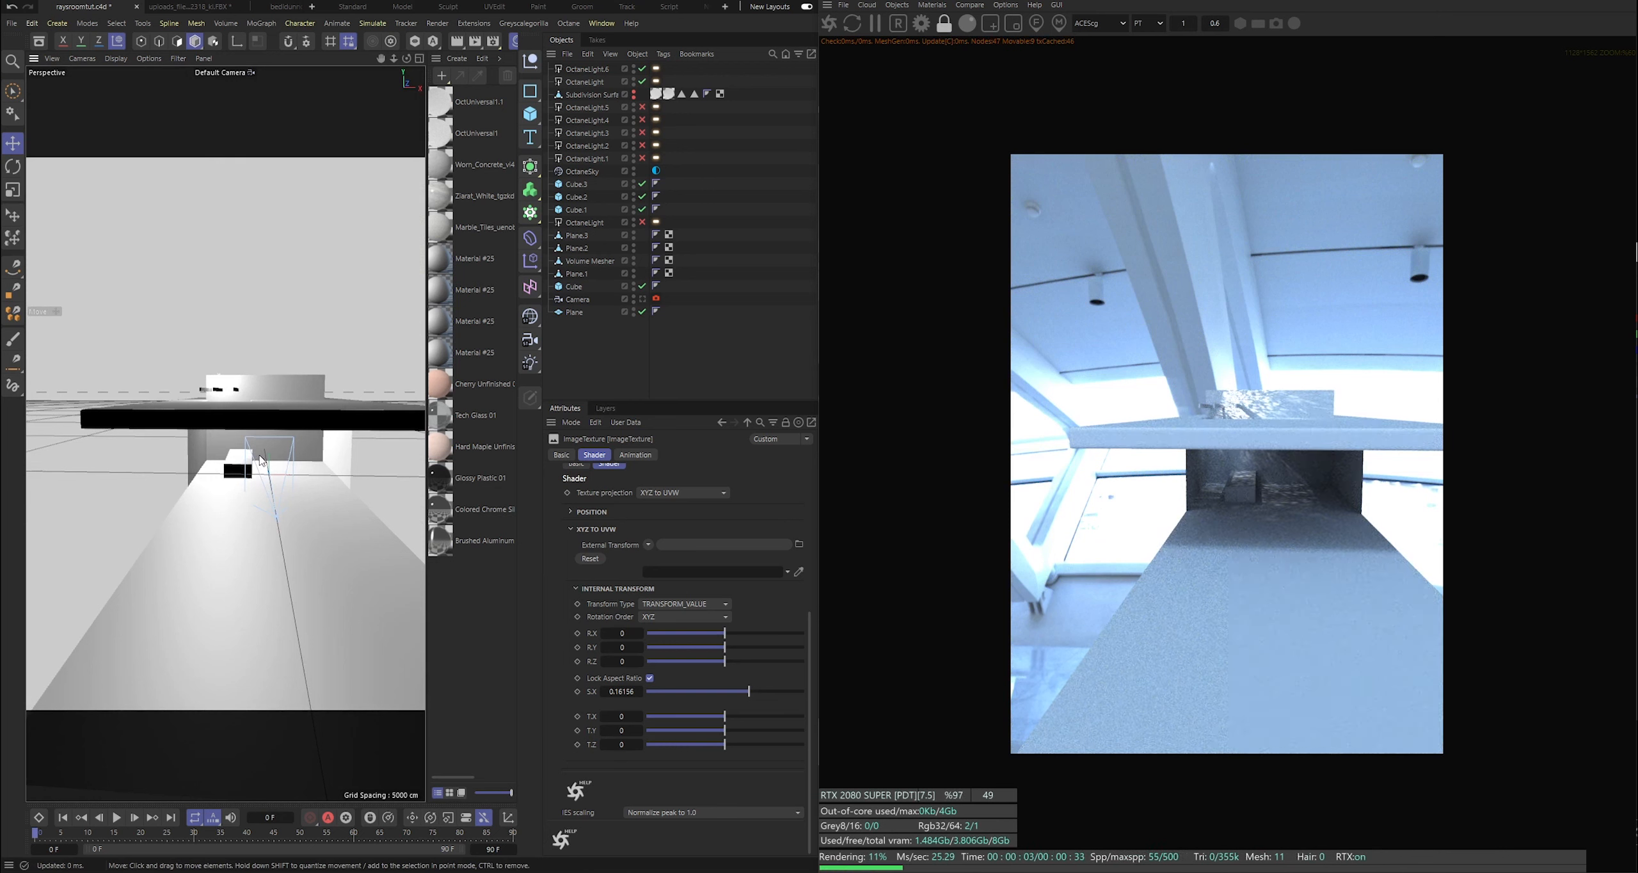
click(303, 490)
scroll(239, 469, up, 5)
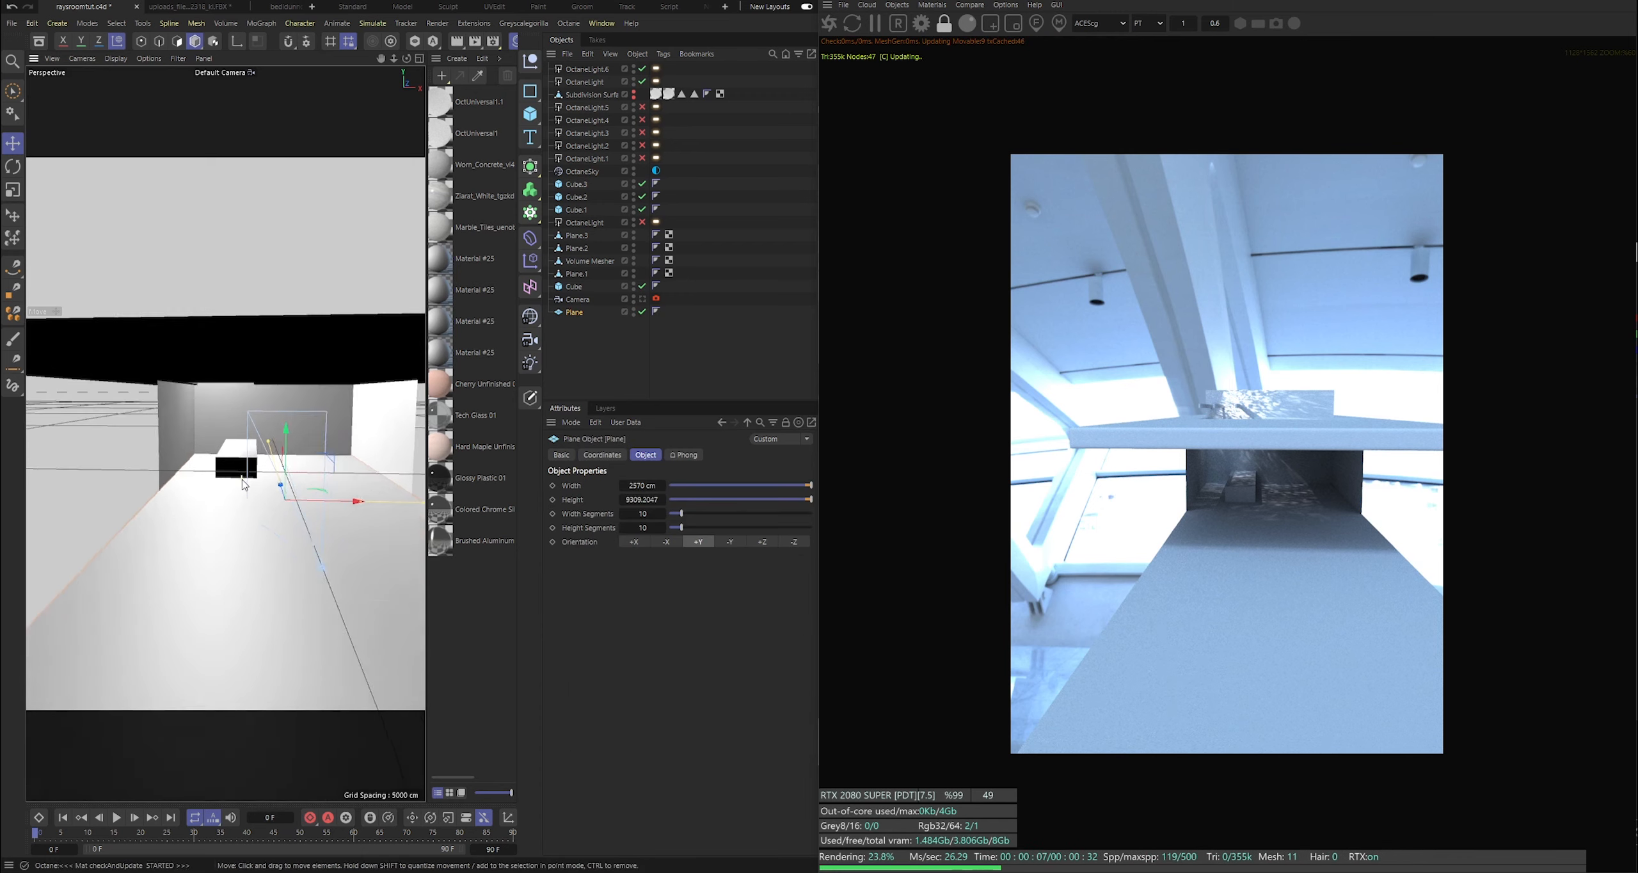
click(239, 468)
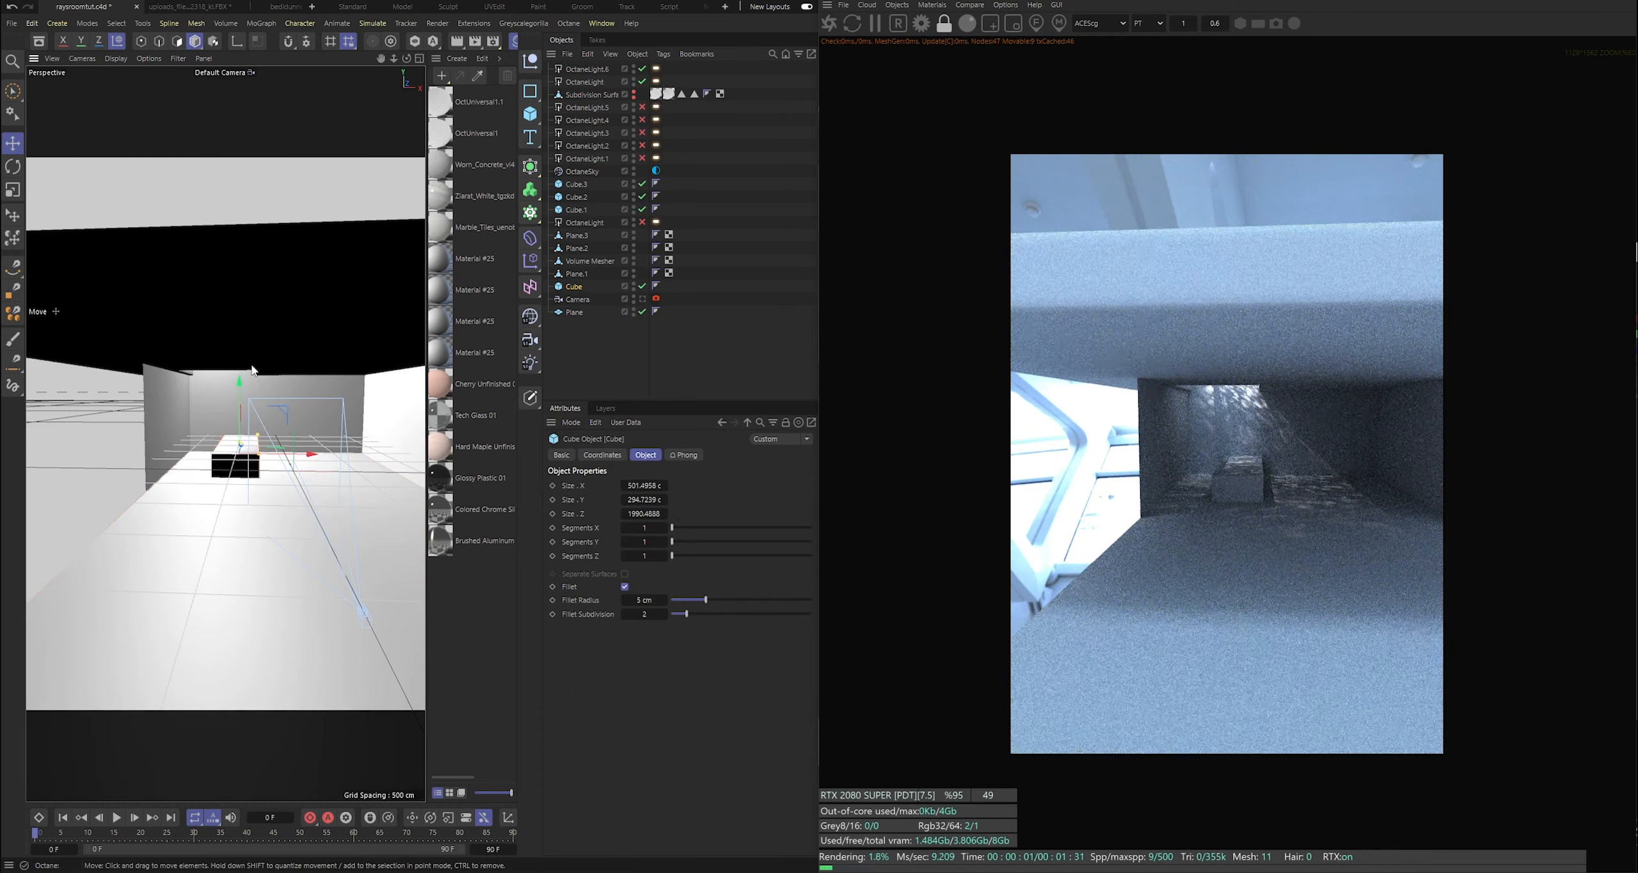
scroll(281, 350, down, 5)
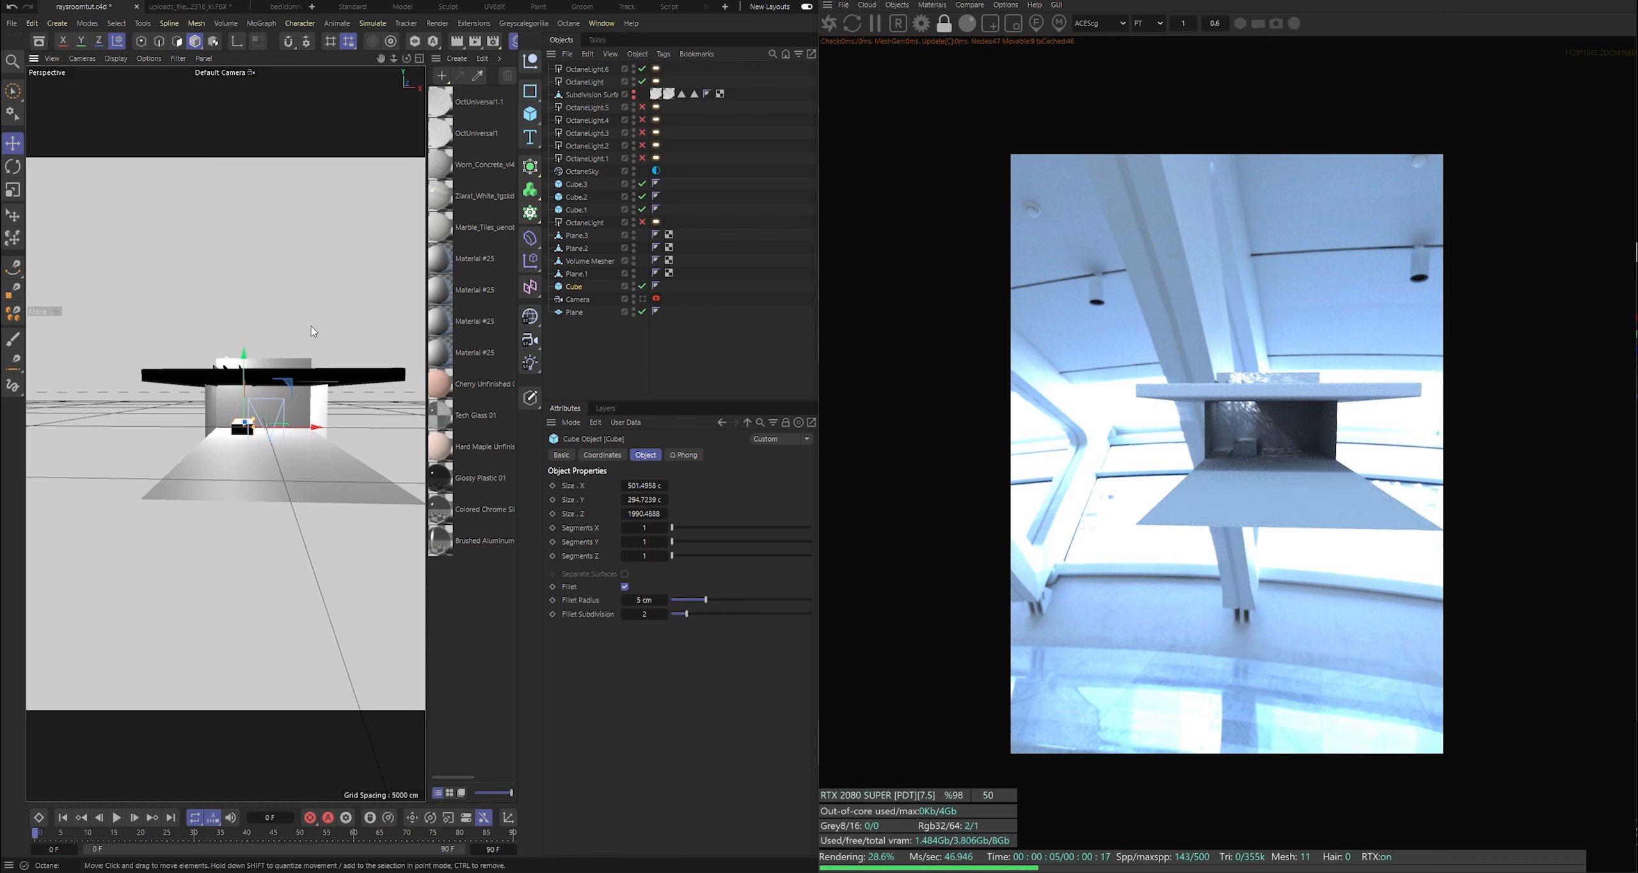
scroll(311, 282, up, 5)
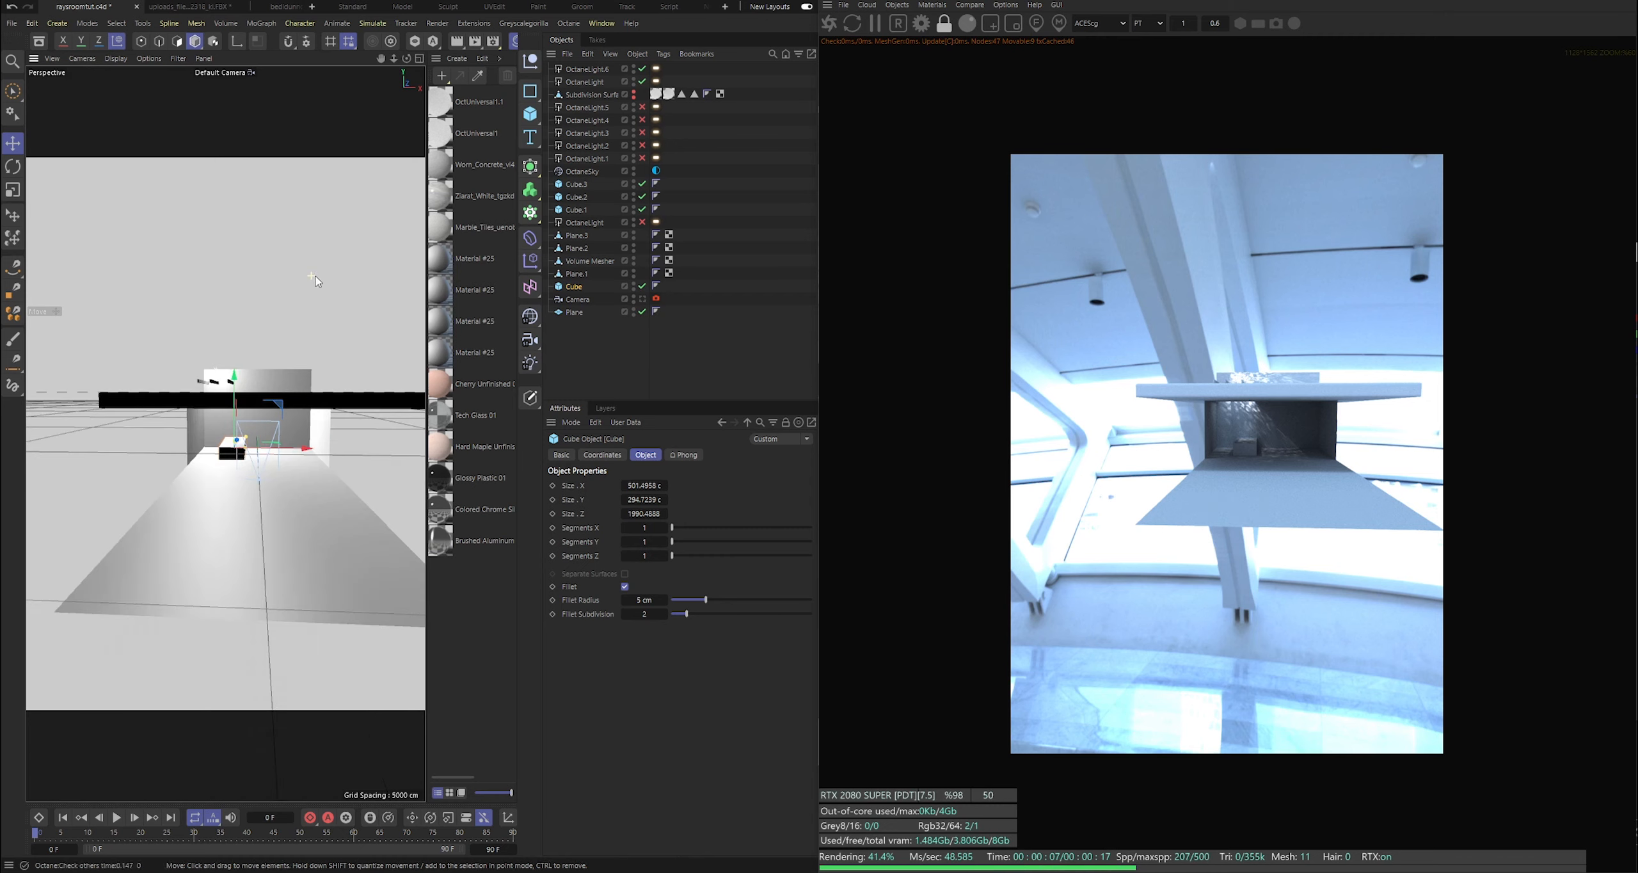
Toggle the palm and caustics lights to compare them, leaving only the caustics light enabled and selected.
click(633, 82)
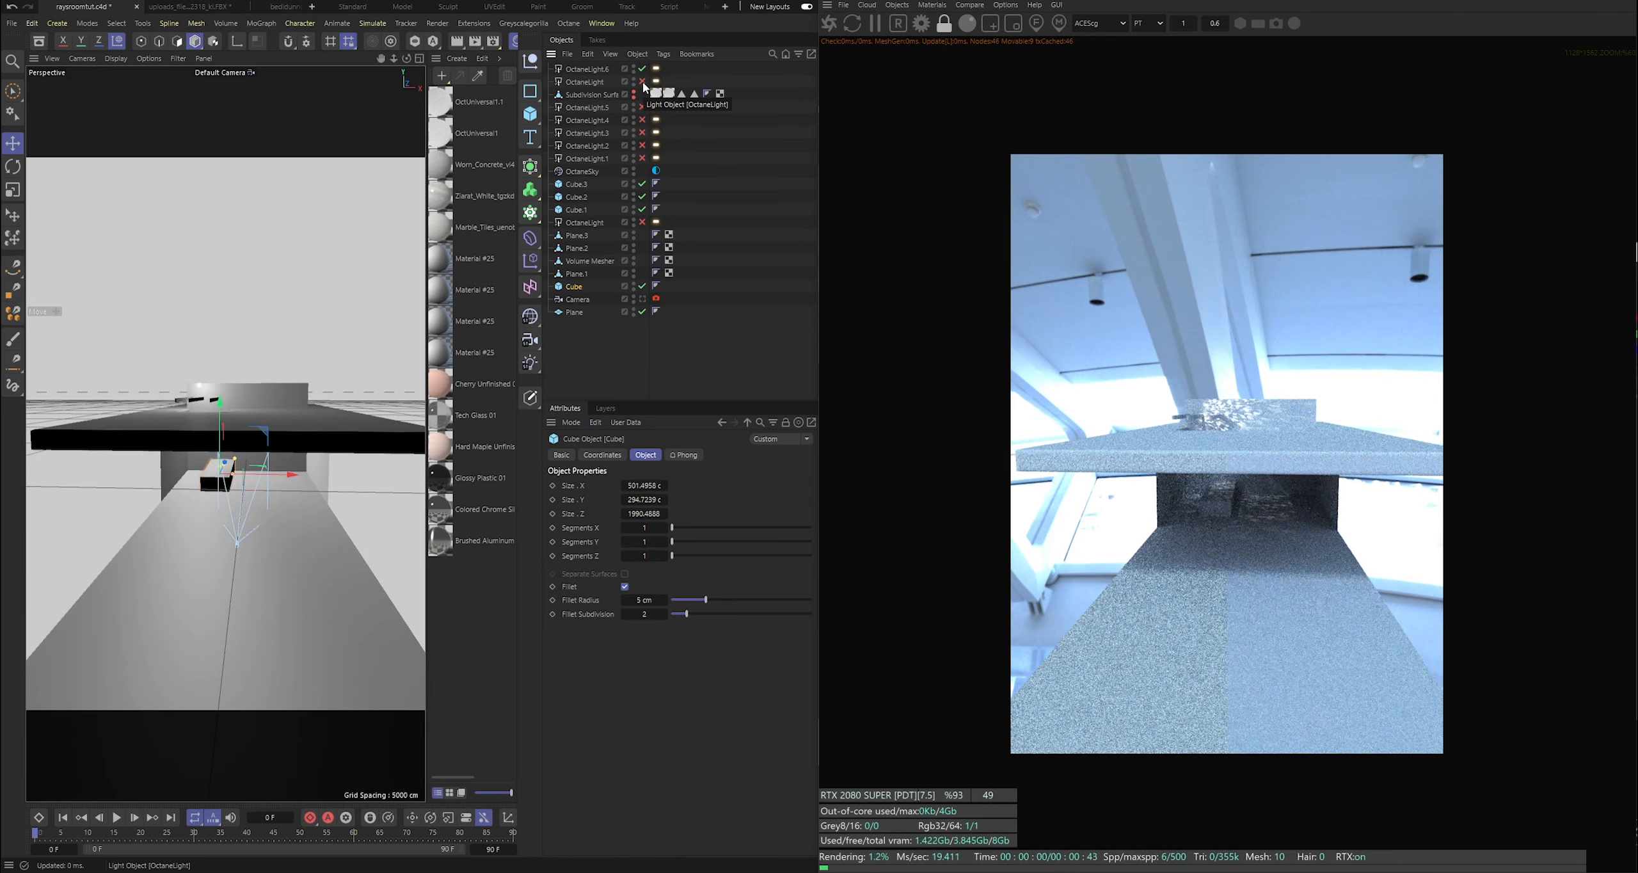
click(643, 81)
click(644, 68)
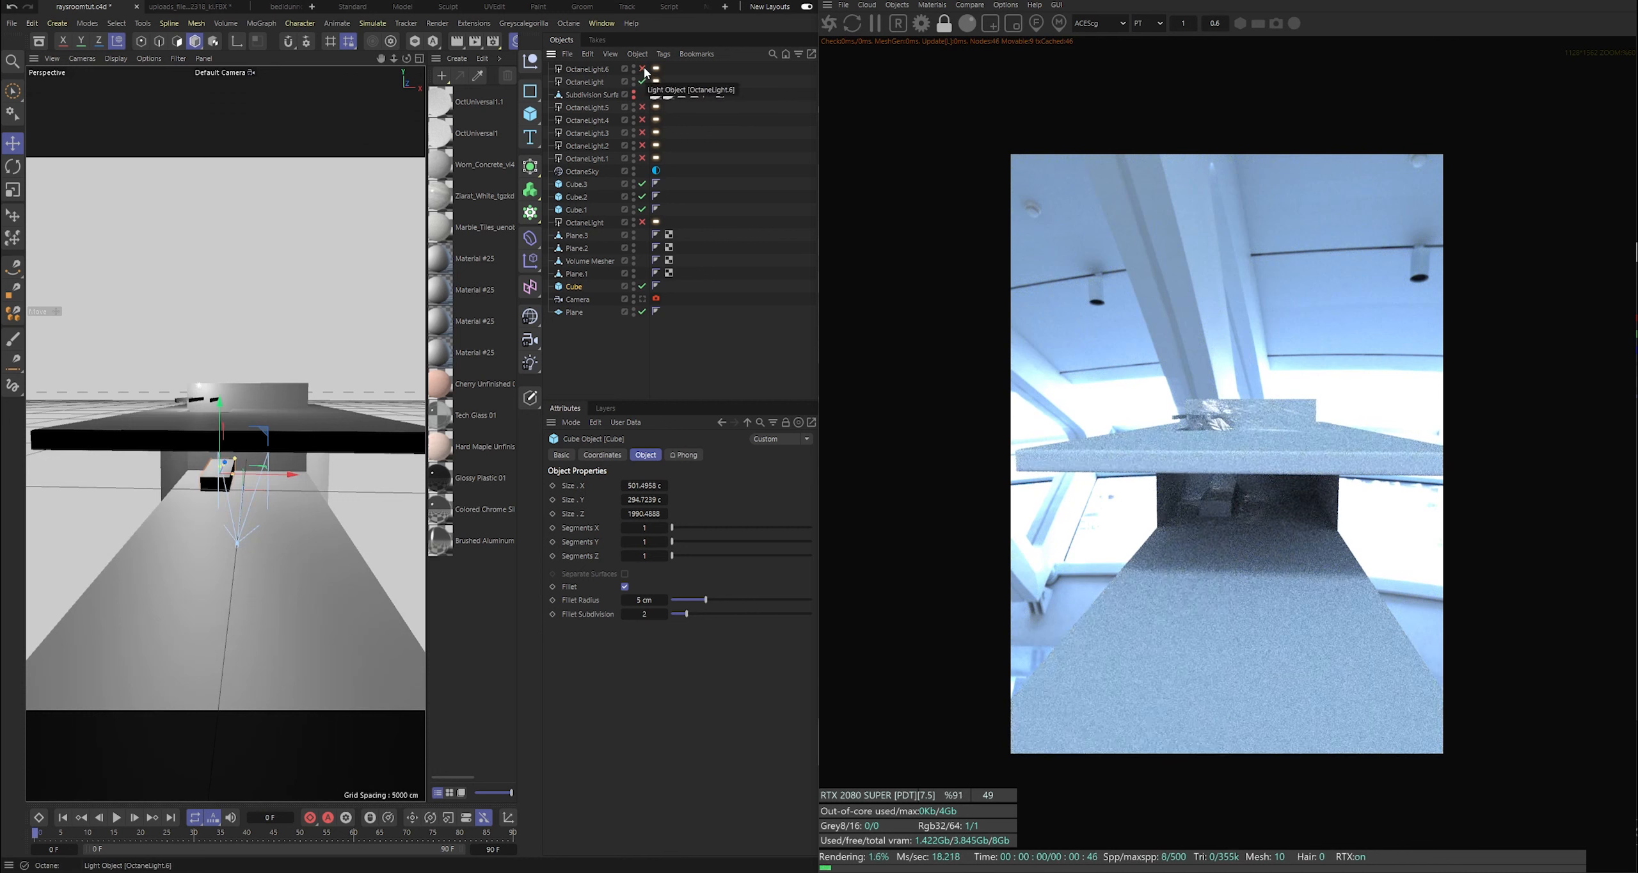
click(643, 68)
click(590, 68)
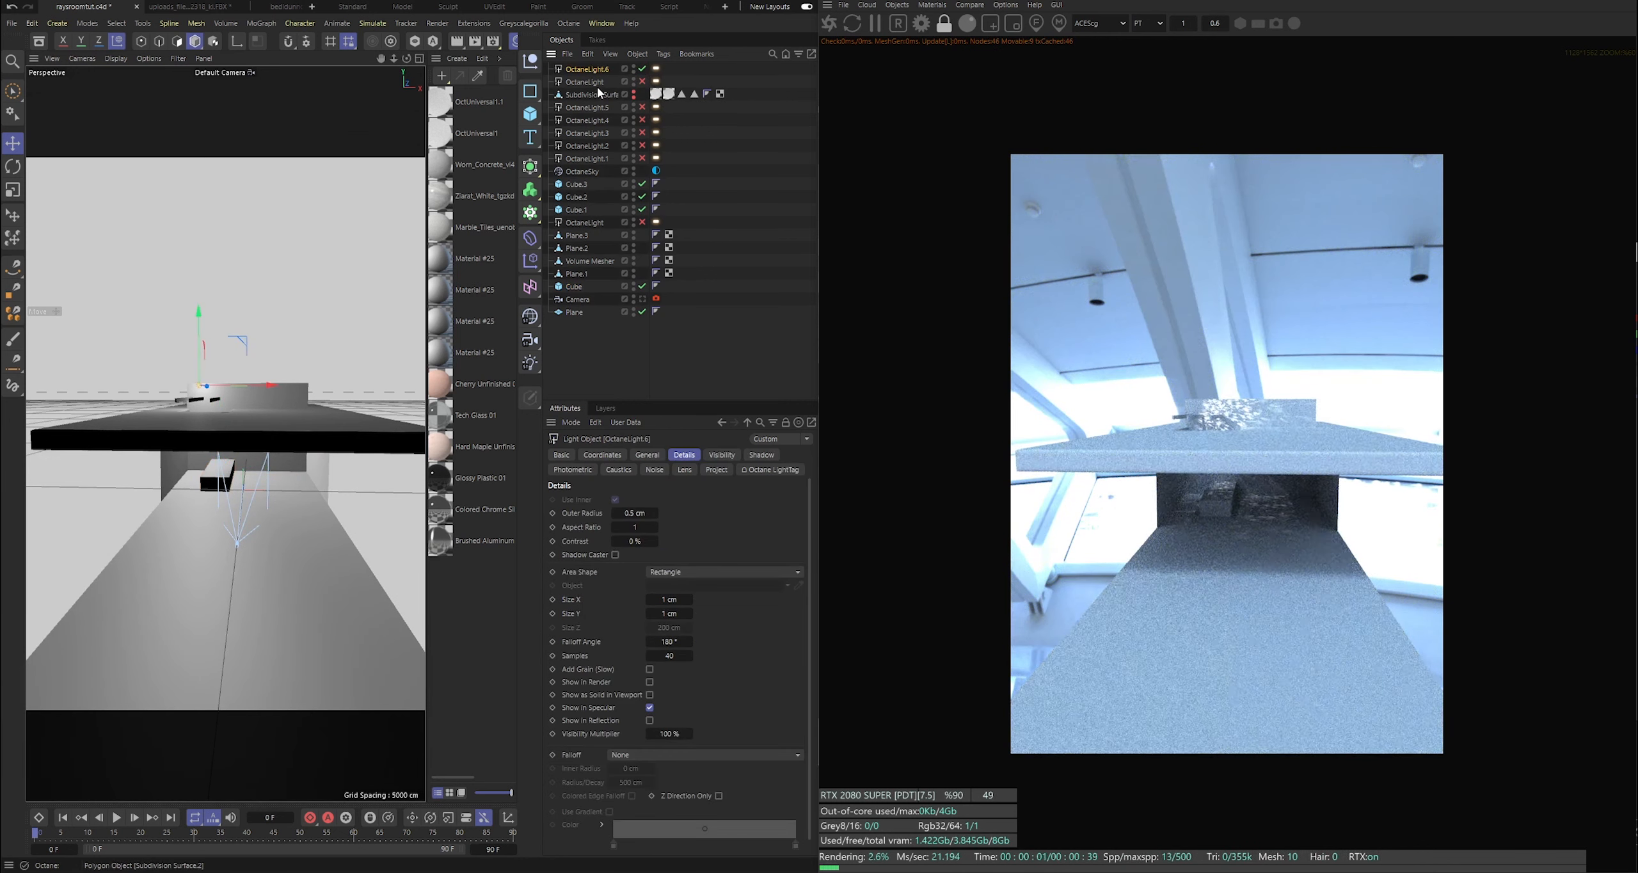
Hide the Volume Mesher roof in both the editor and the render to expose the room from above.
click(643, 232)
click(328, 427)
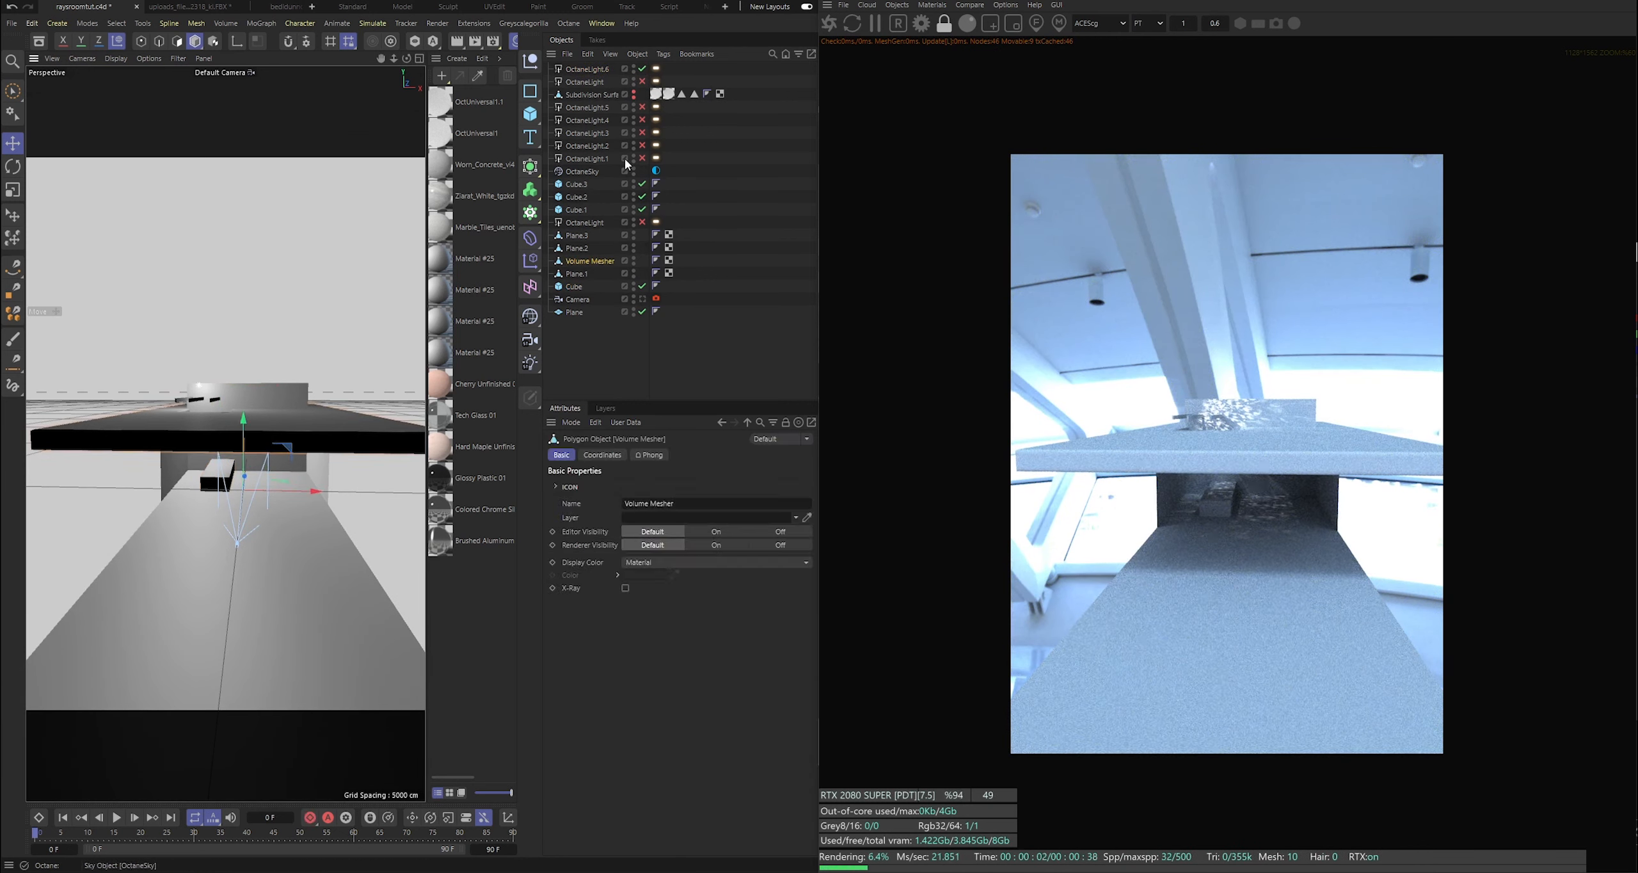
alt+click(633, 261)
alt+click(633, 262)
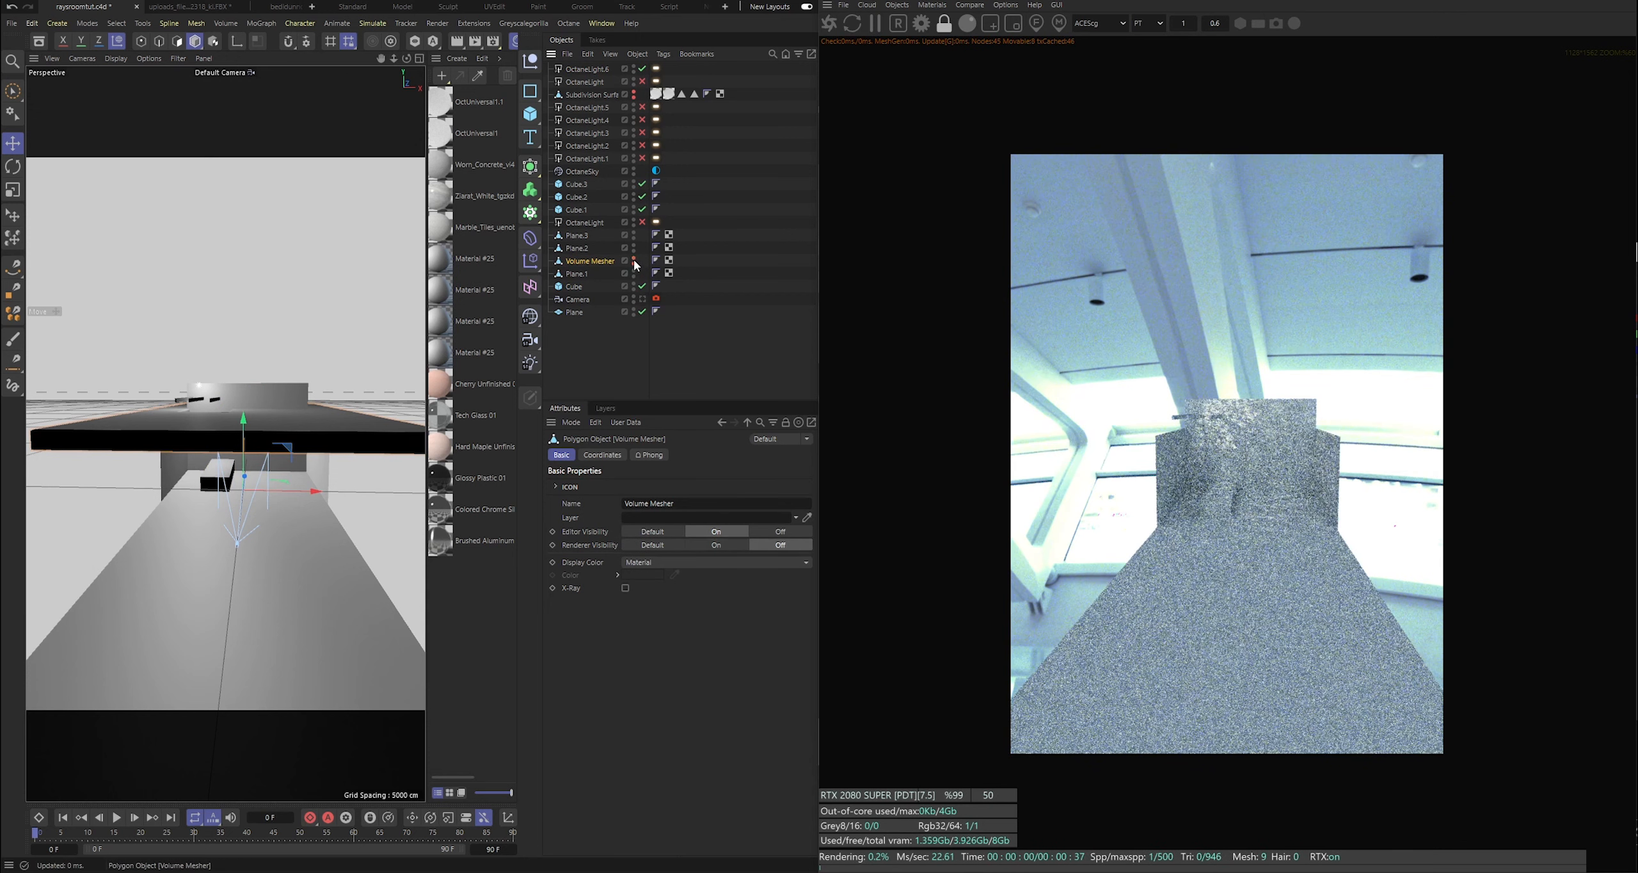
click(696, 176)
Add a Target tag to the caustics light (OctaneLight.6) and set the room's box (Cube) as its target object.
click(586, 68)
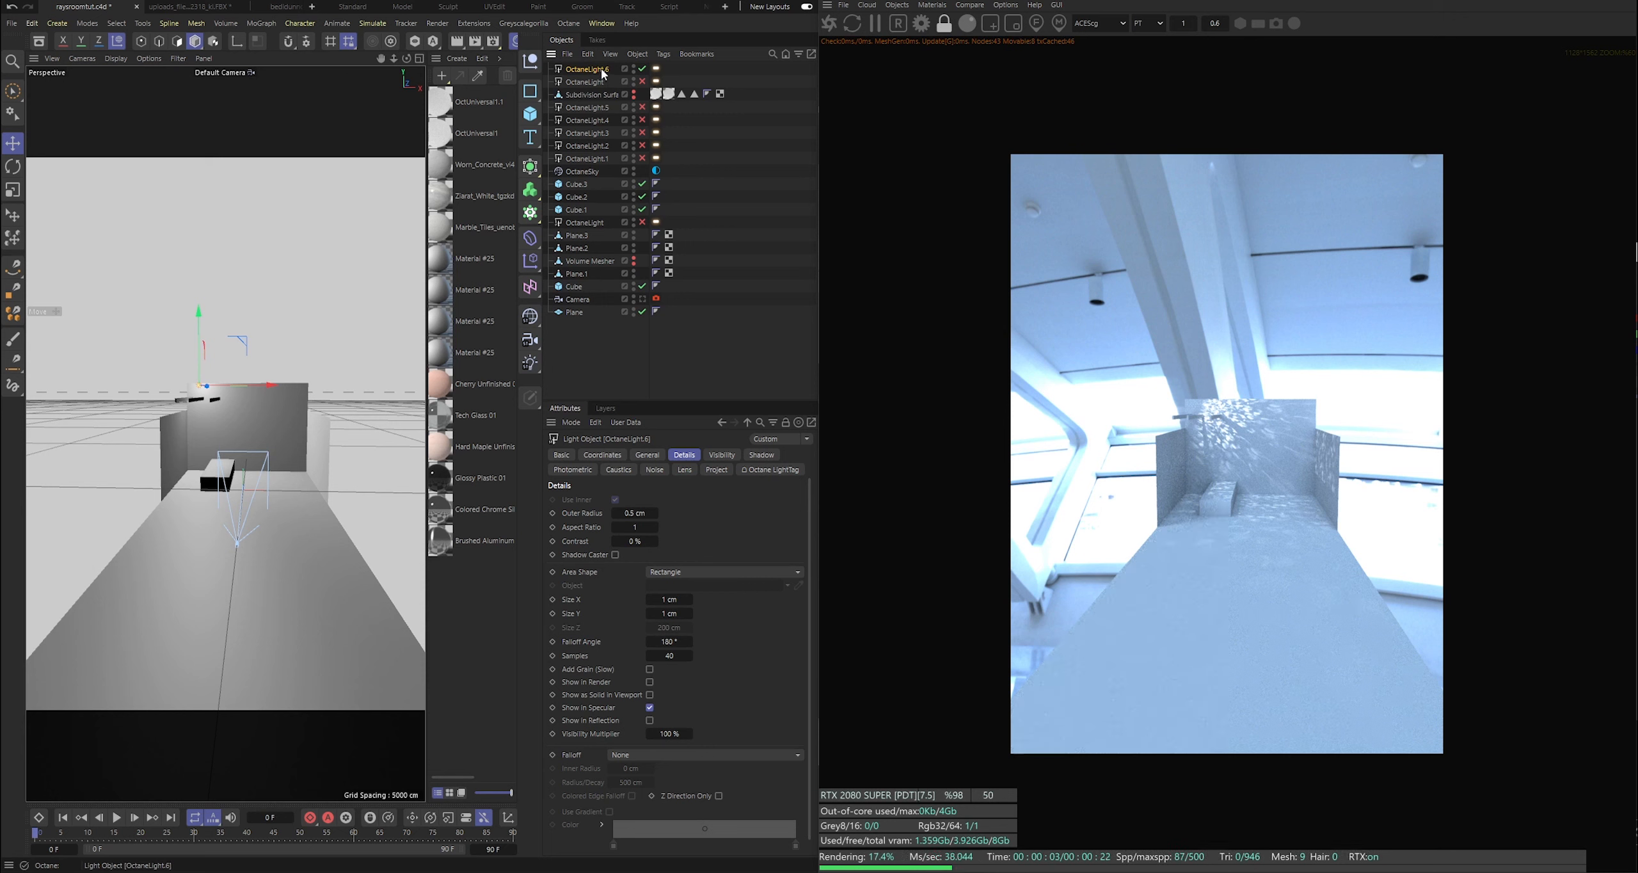
right_click(594, 68)
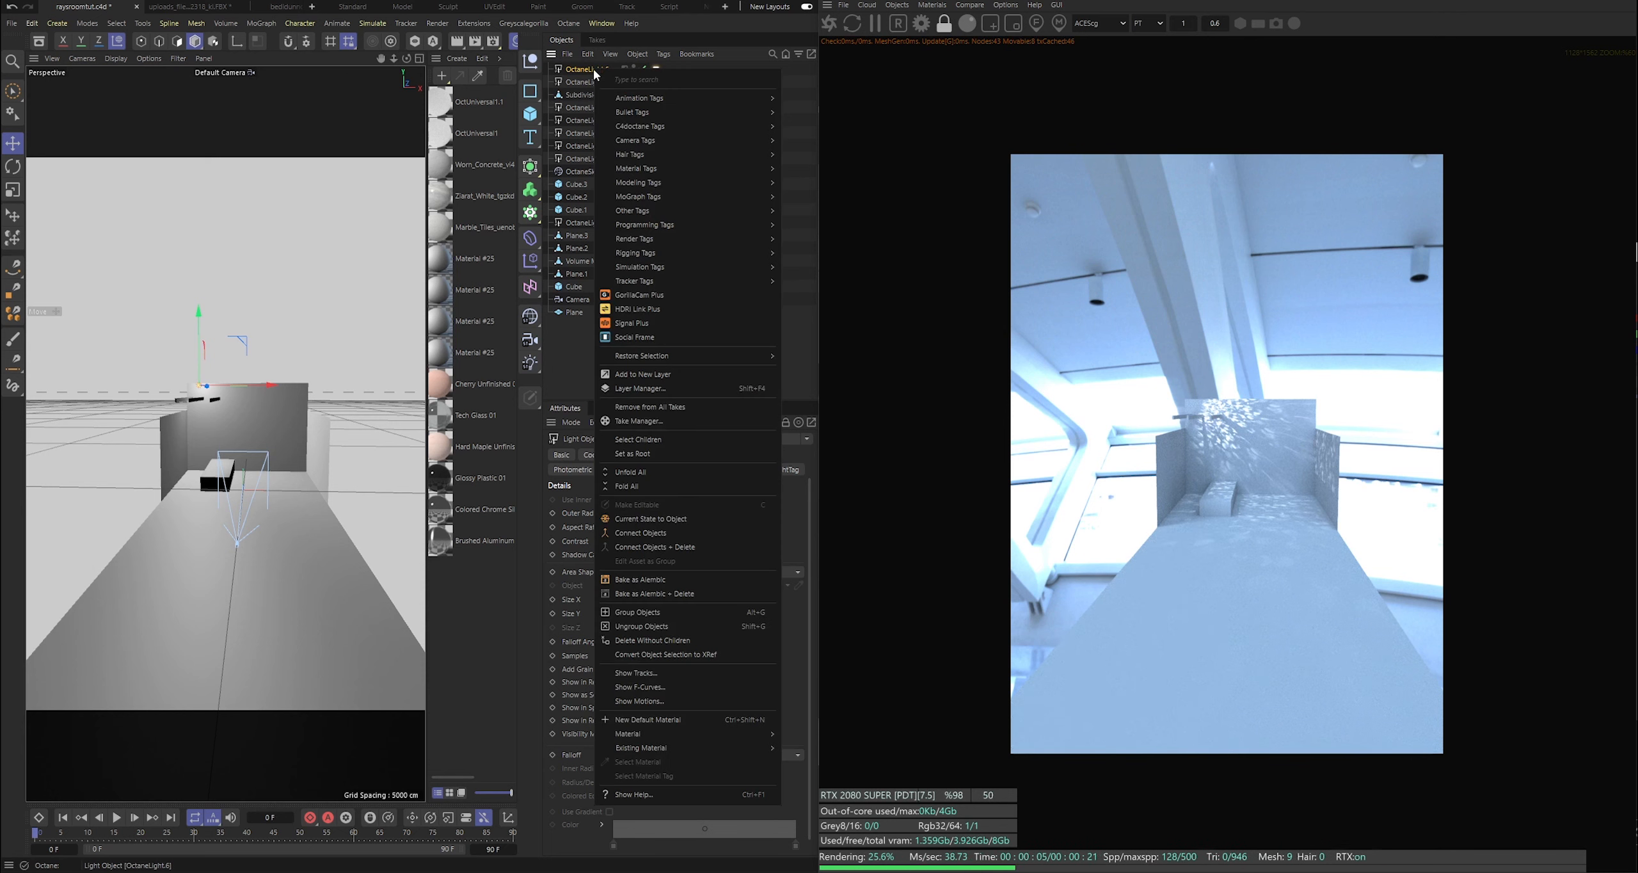
mouse_move(659, 98)
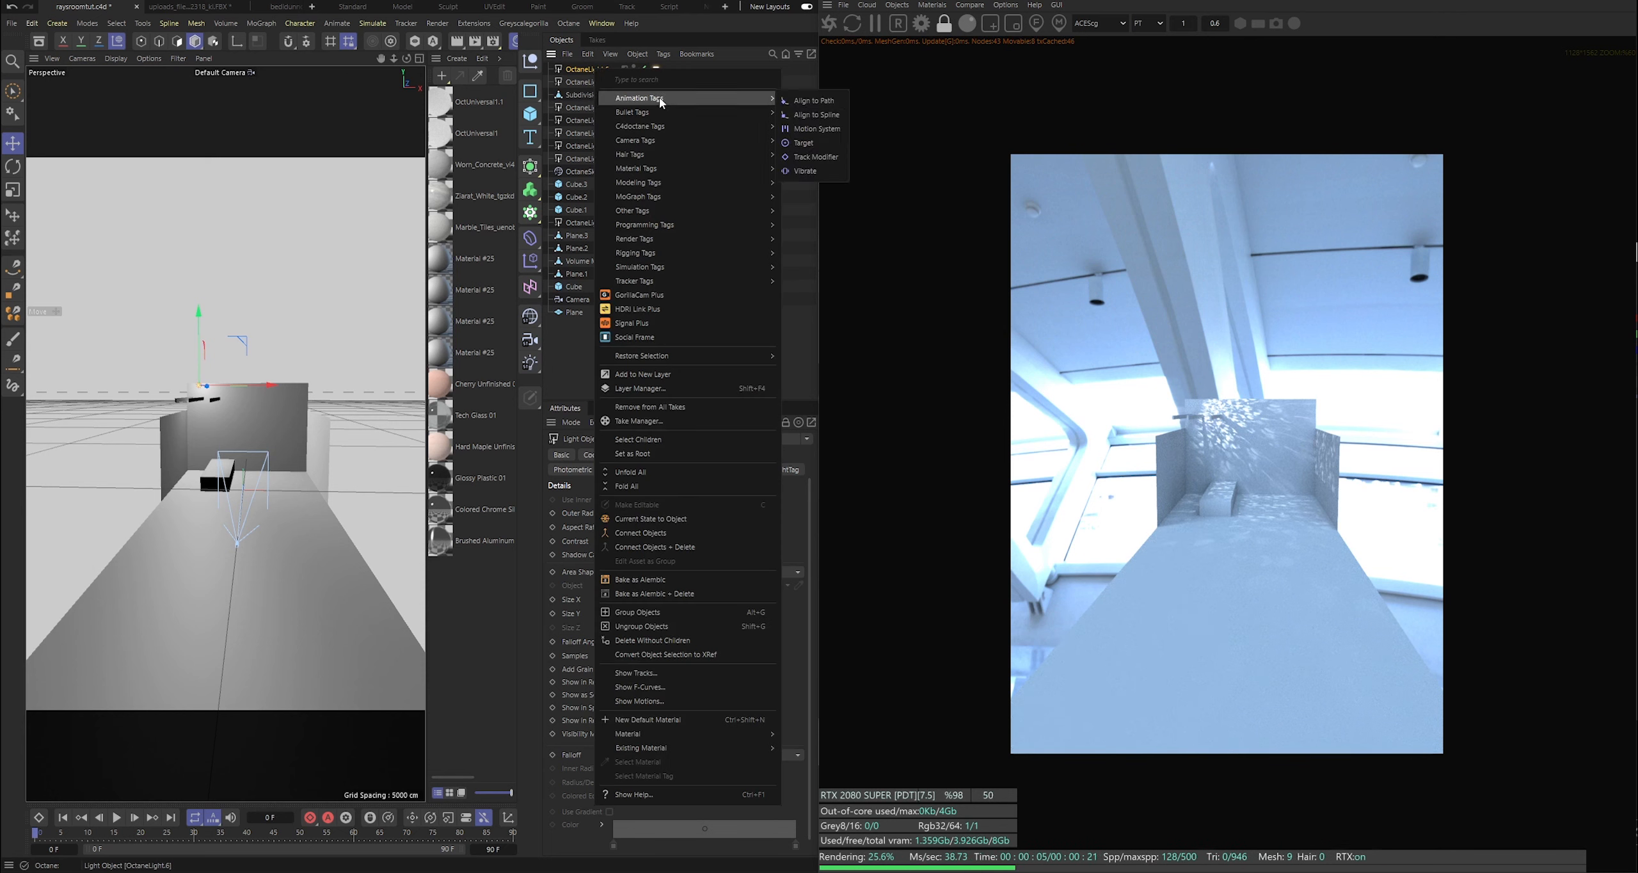
click(807, 142)
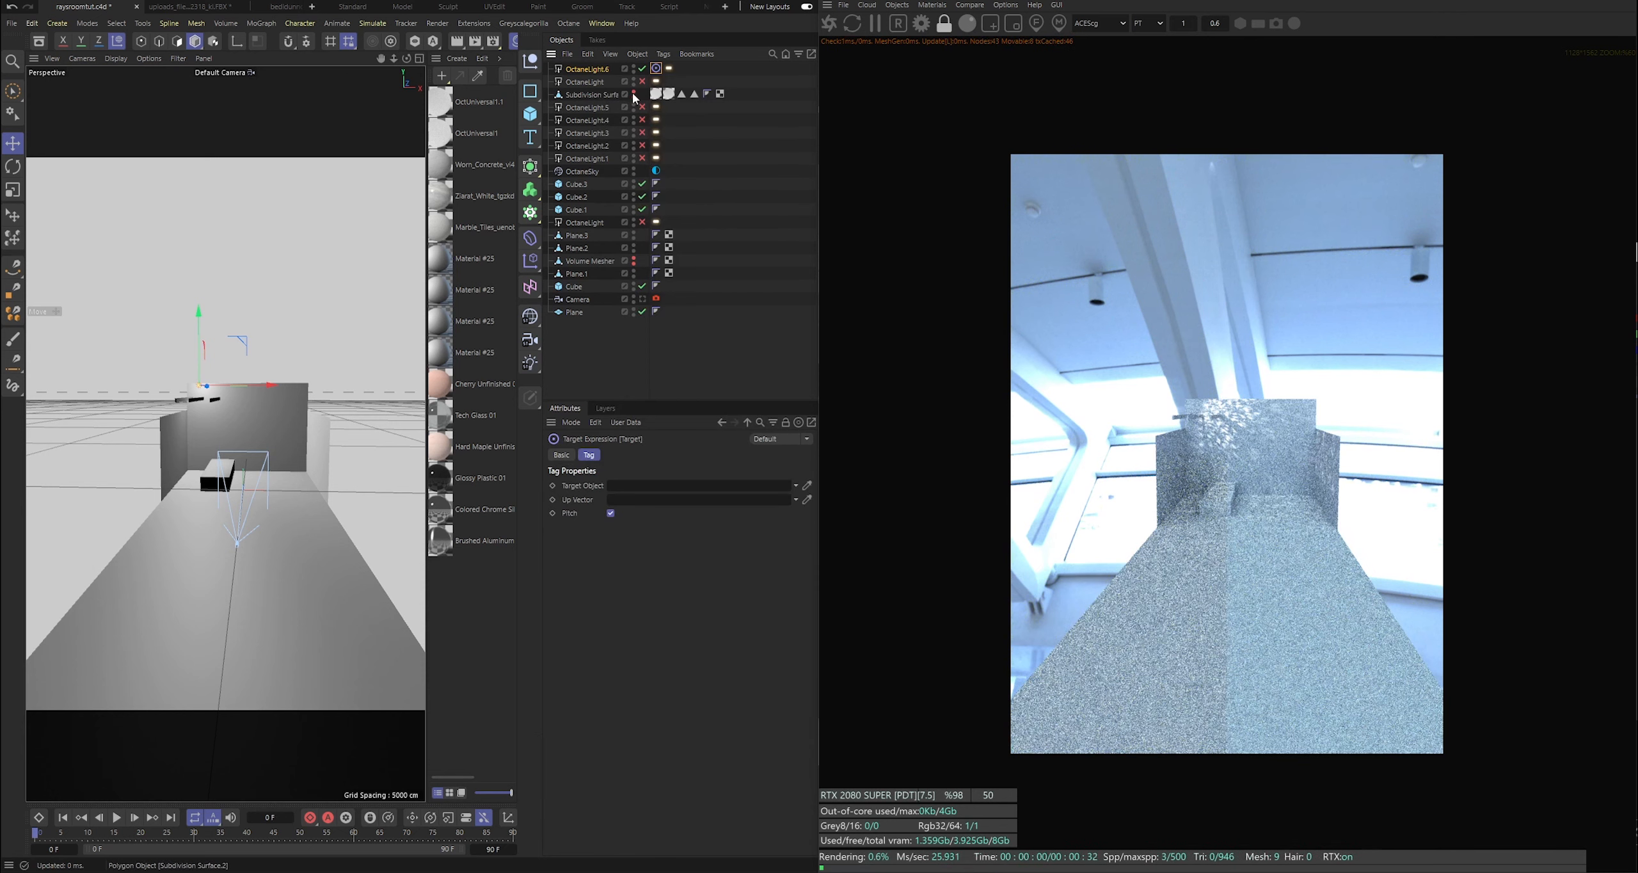
click(807, 485)
click(213, 478)
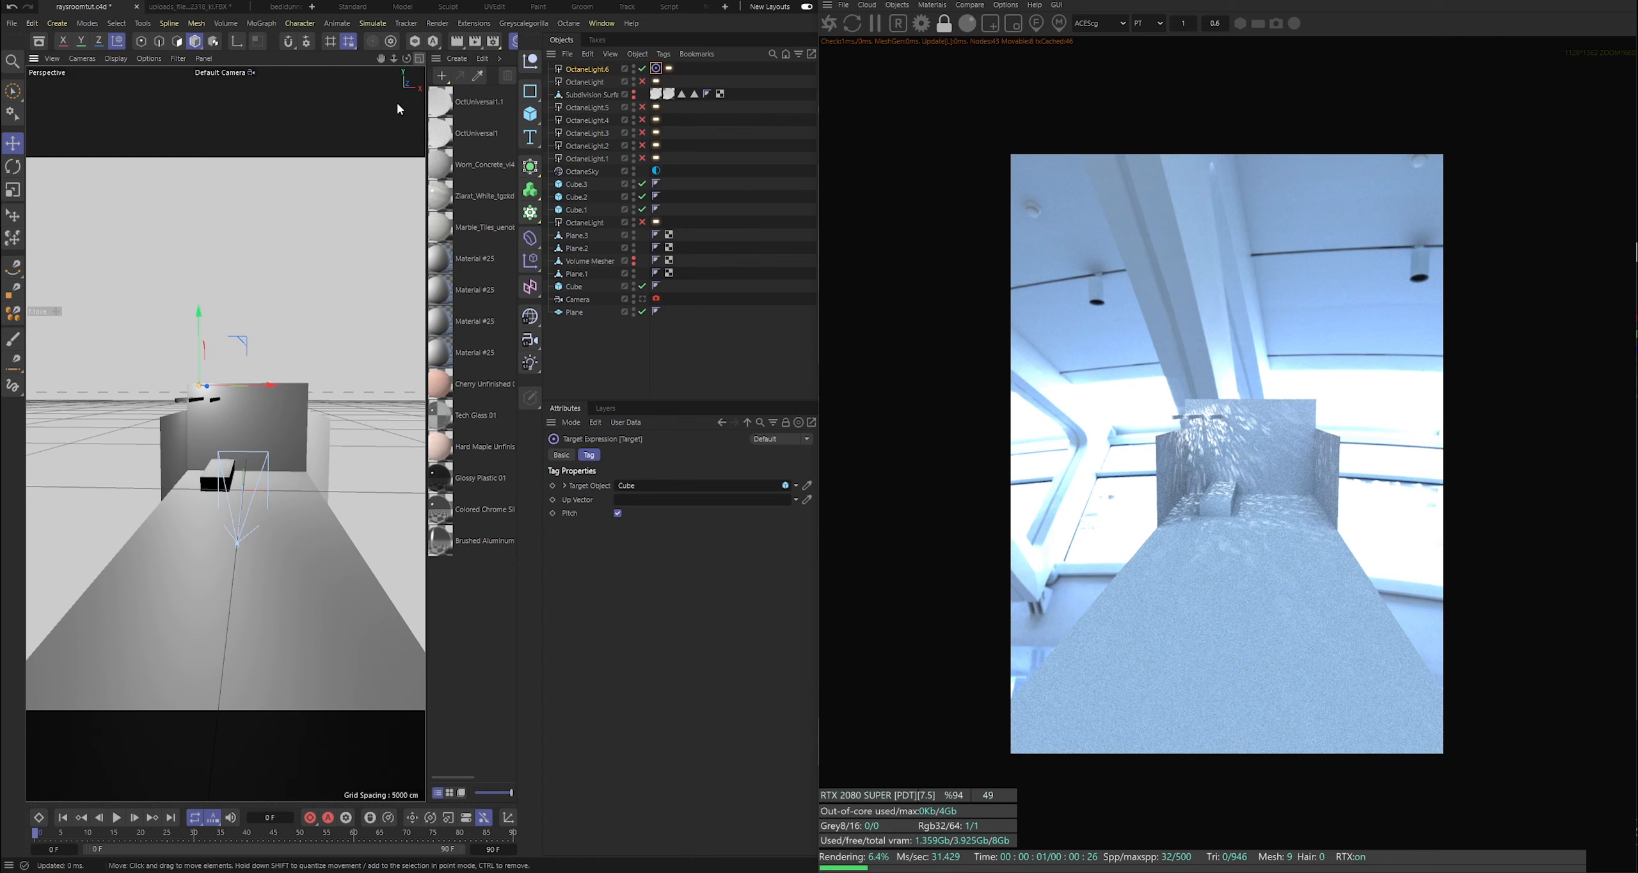
Set the caustics light's Size X and Size Y to 50 cm.
drag(392, 64, 384, 50)
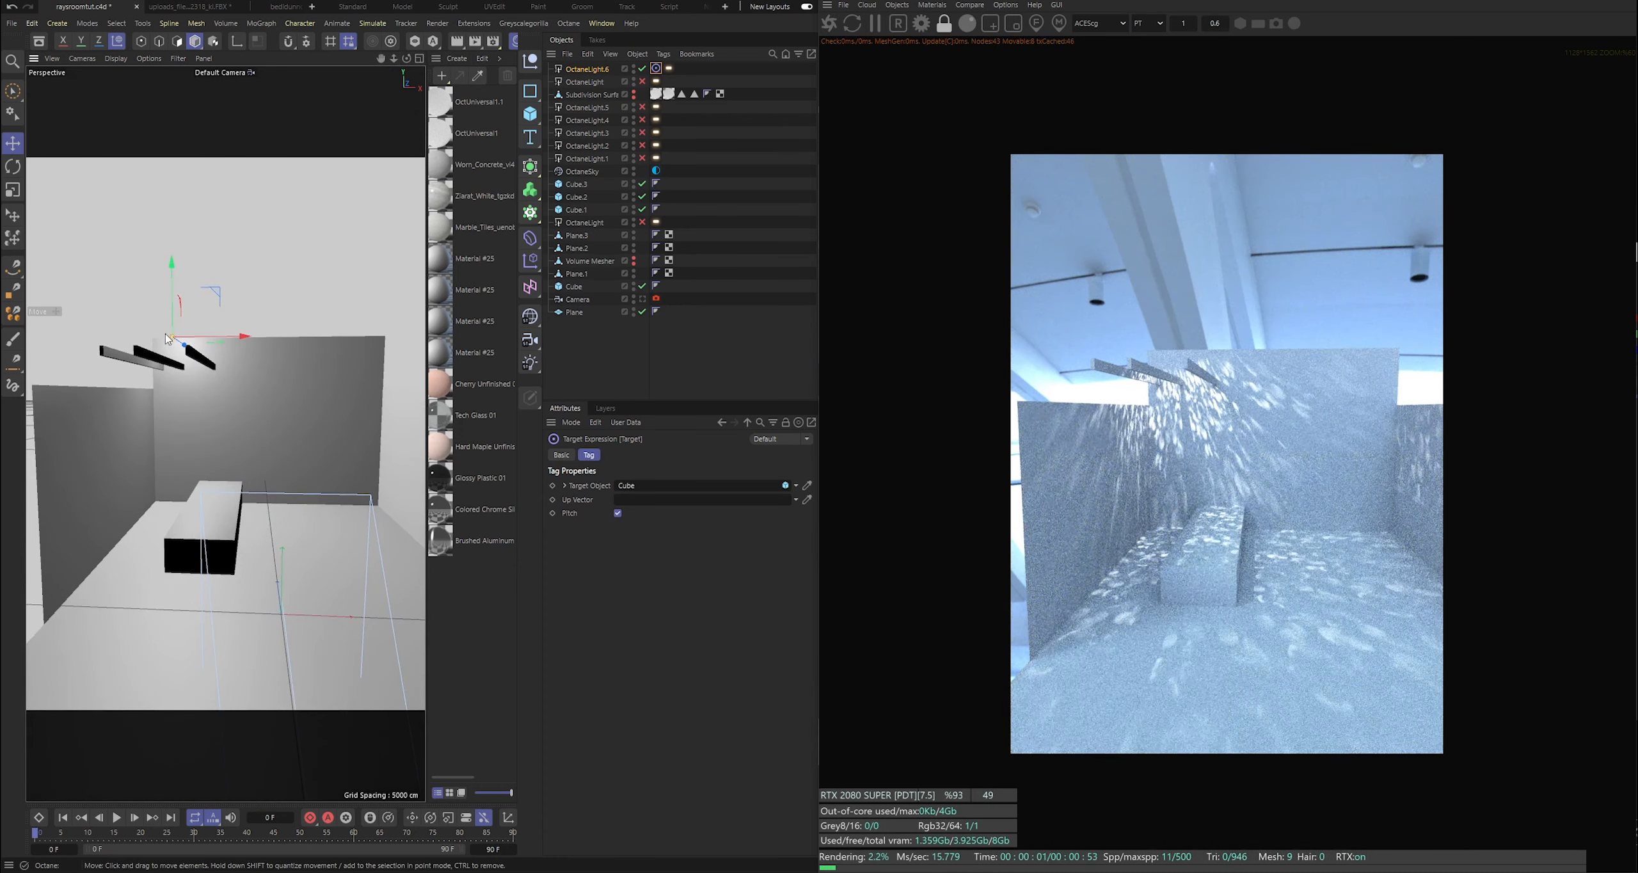
click(595, 69)
double_click(671, 614)
text(50)
key(Tab)
text(50)
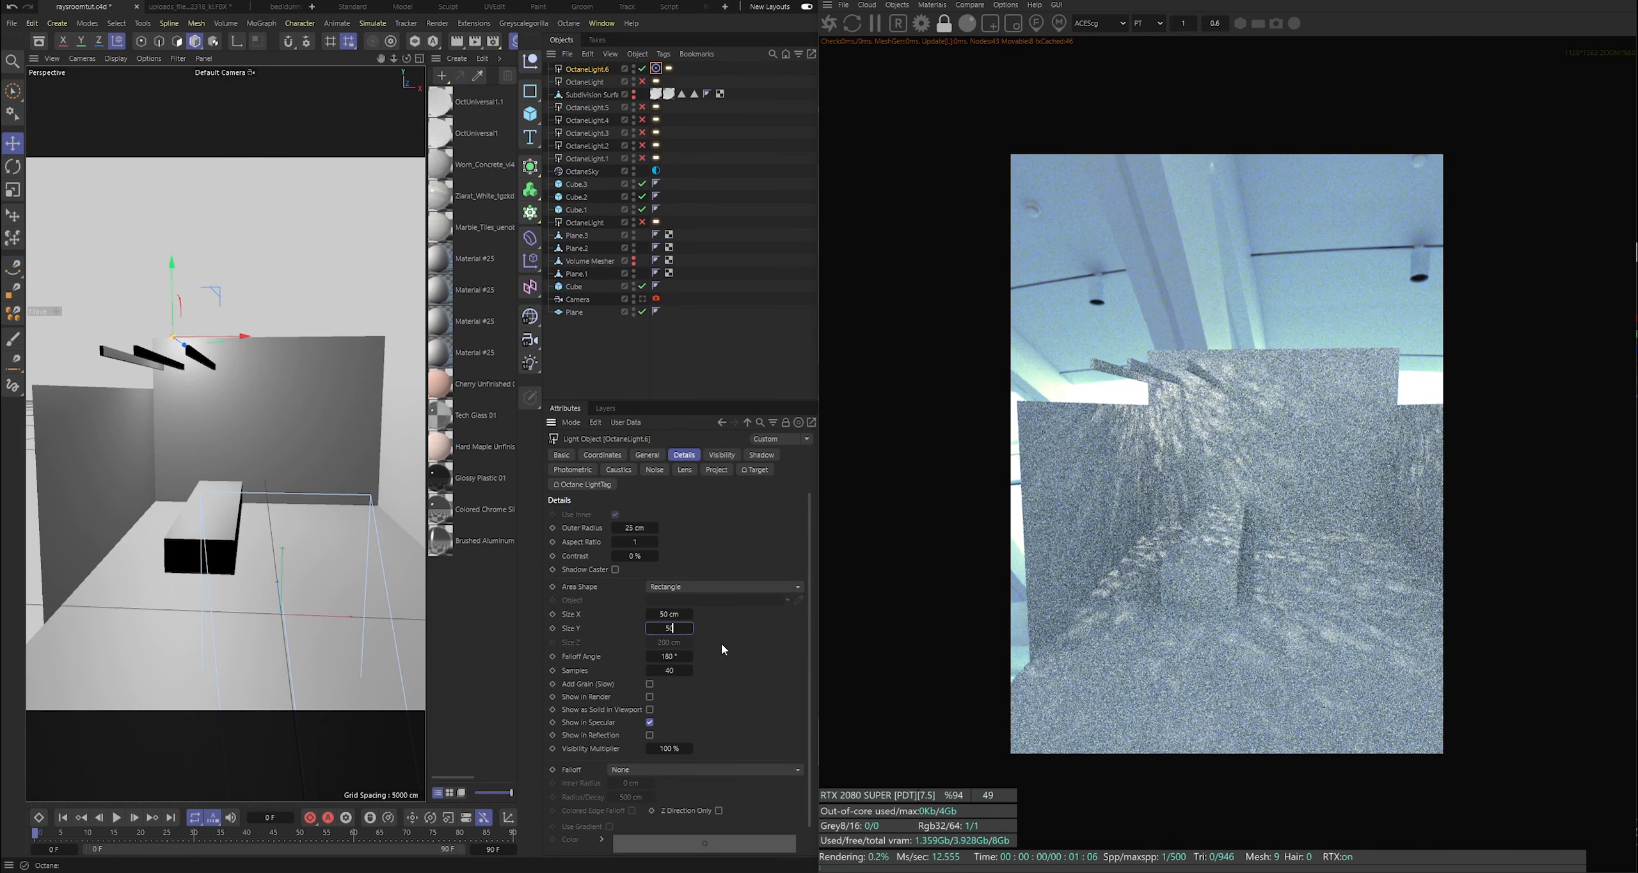
Increase the caustics light's Size X and Size Y to 500 cm.
key(shift+Tab)
text(500)
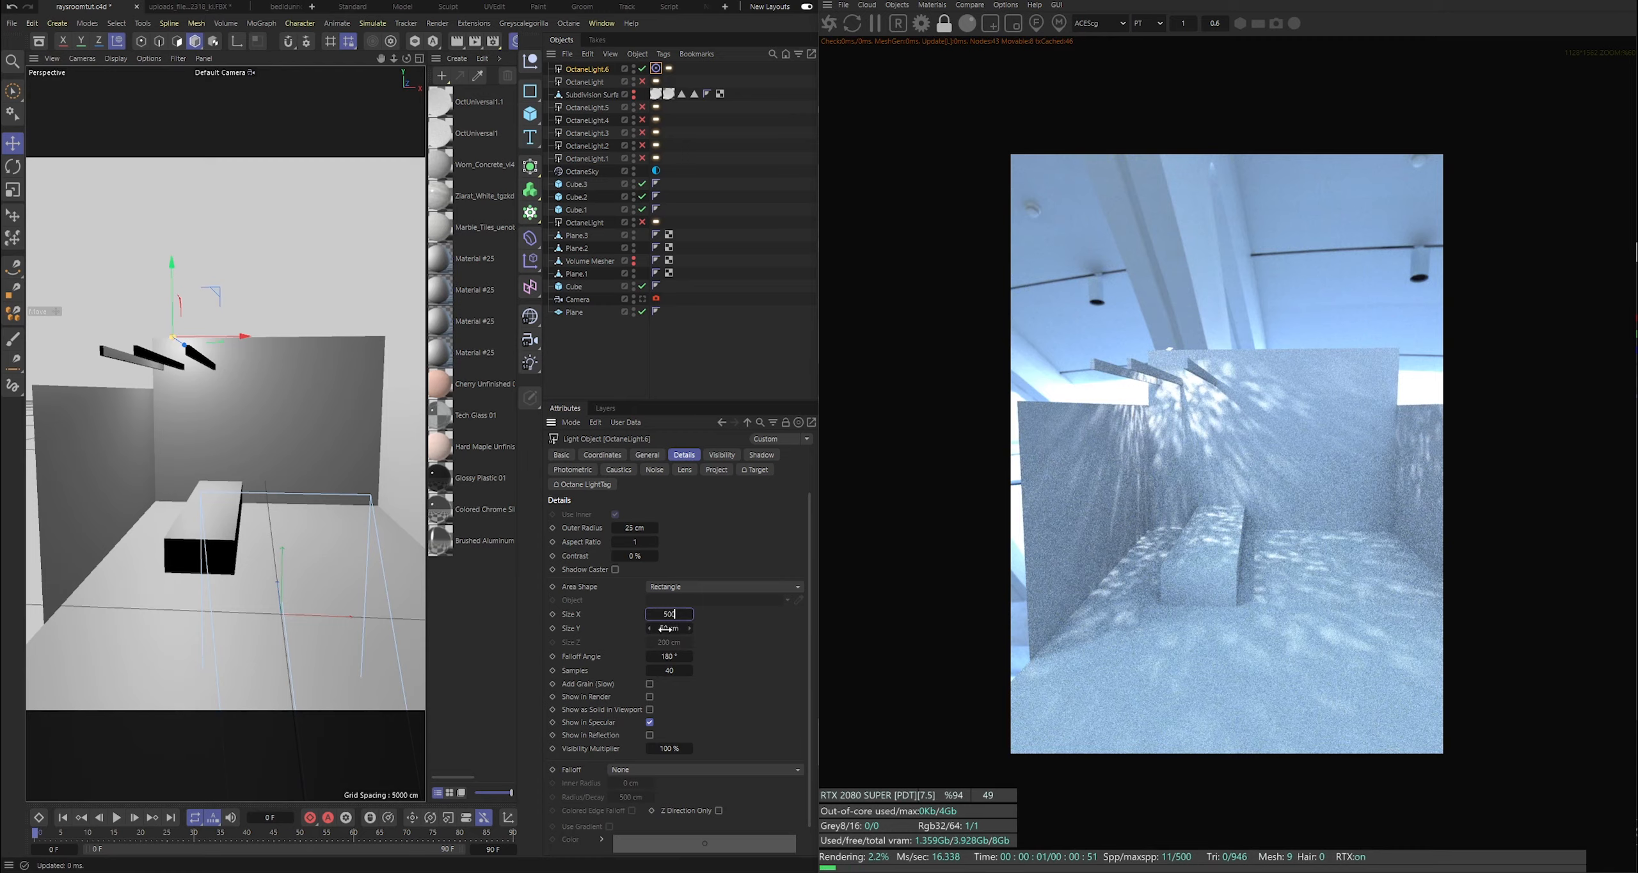
key(Tab)
text(500)
key(Return)
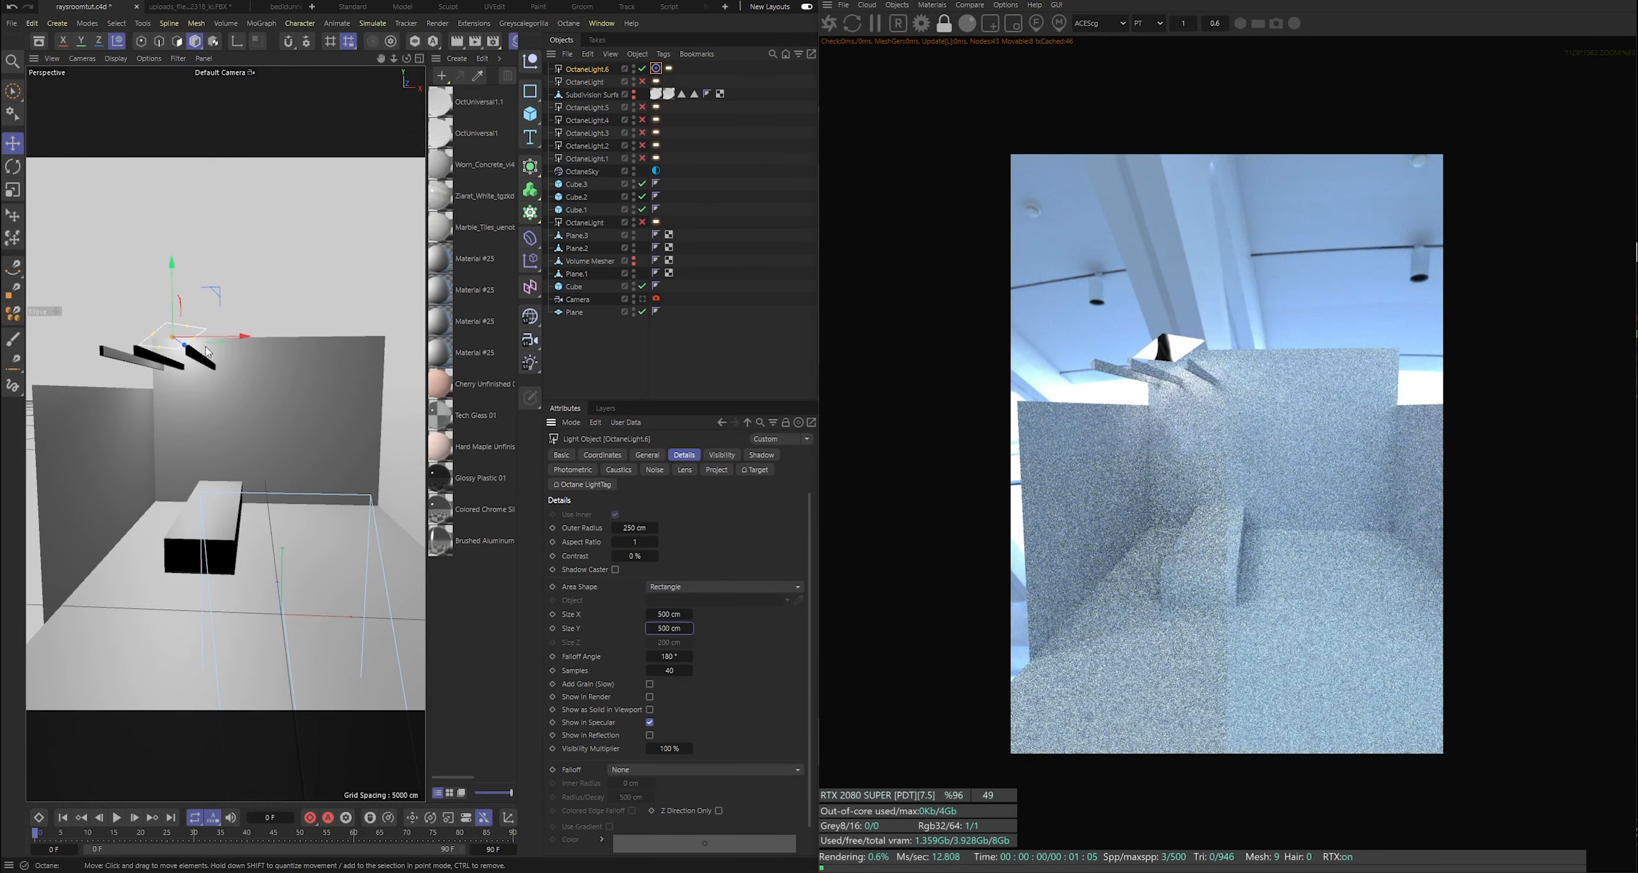
Move the enlarged caustics light to several heights and positions above the room to compare how softly it projects.
mouse_move(206, 351)
mouse_down()
mouse_move(359, 360)
mouse_move(173, 359)
mouse_move(256, 359)
mouse_move(168, 329)
mouse_move(248, 316)
mouse_move(253, 371)
mouse_move(285, 381)
mouse_move(301, 243)
mouse_move(313, 261)
mouse_move(259, 289)
mouse_move(384, 285)
mouse_move(300, 306)
mouse_up()
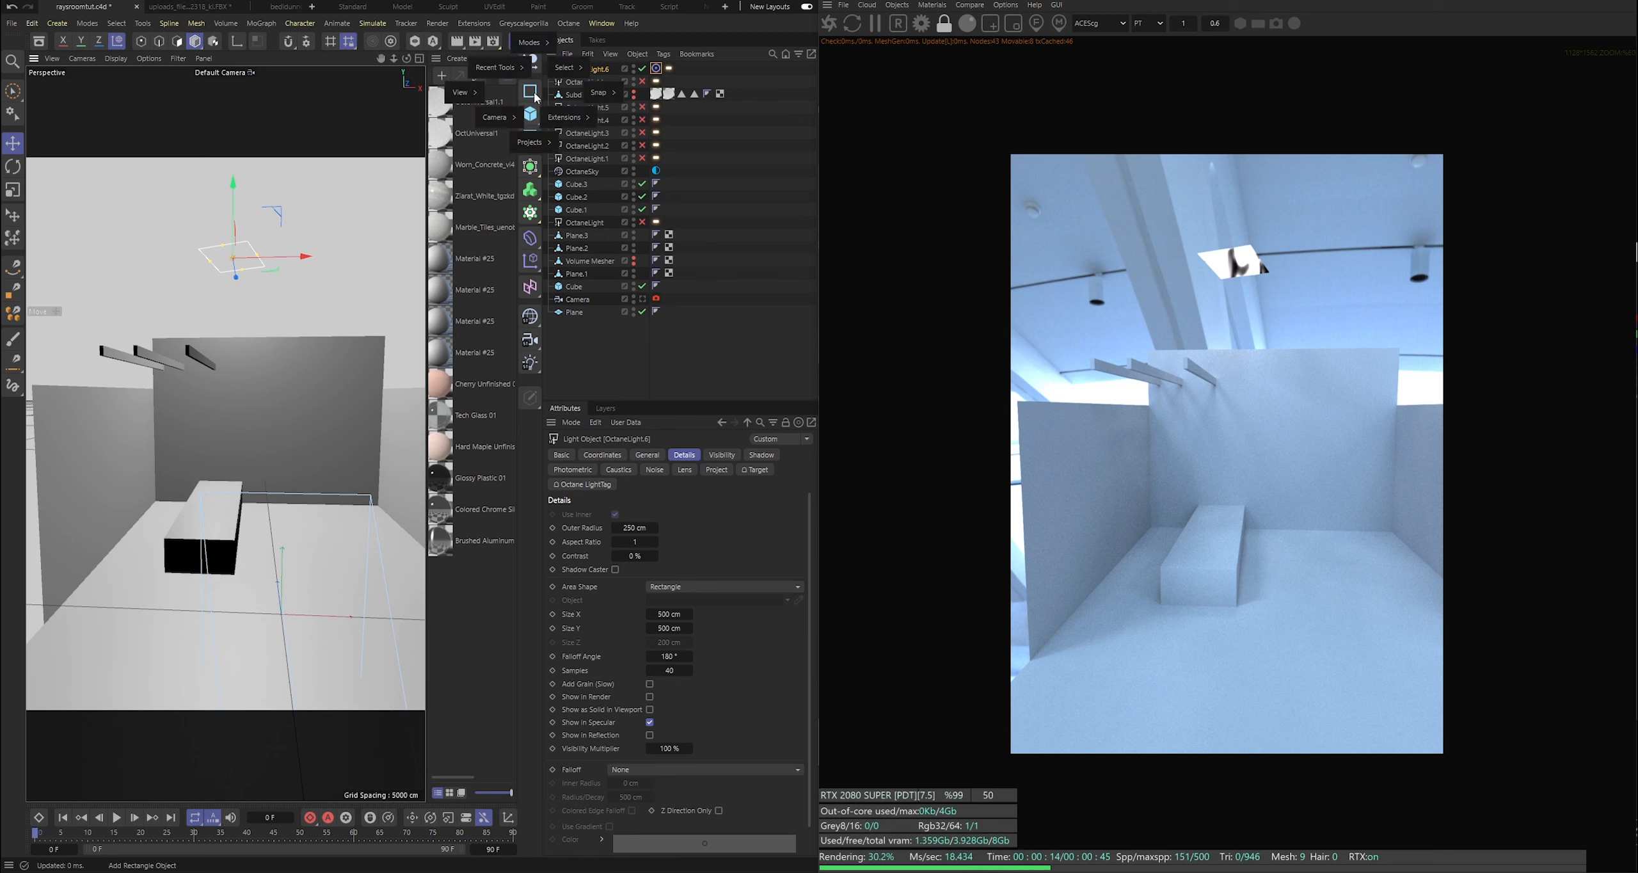
drag(535, 96, 783, 172)
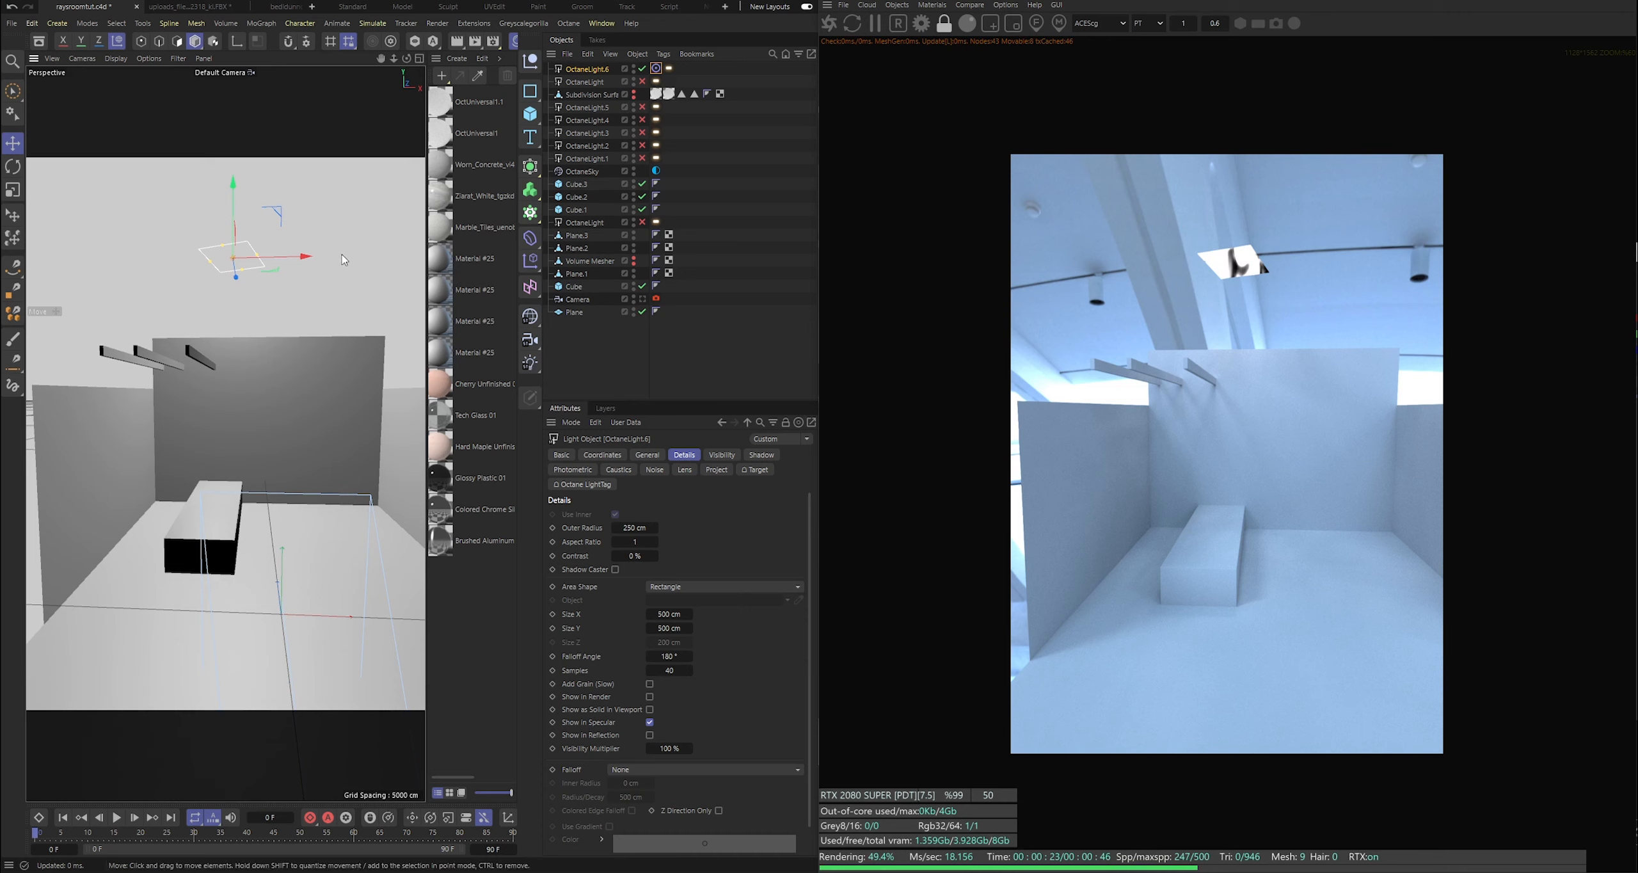
drag(237, 211, 264, 293)
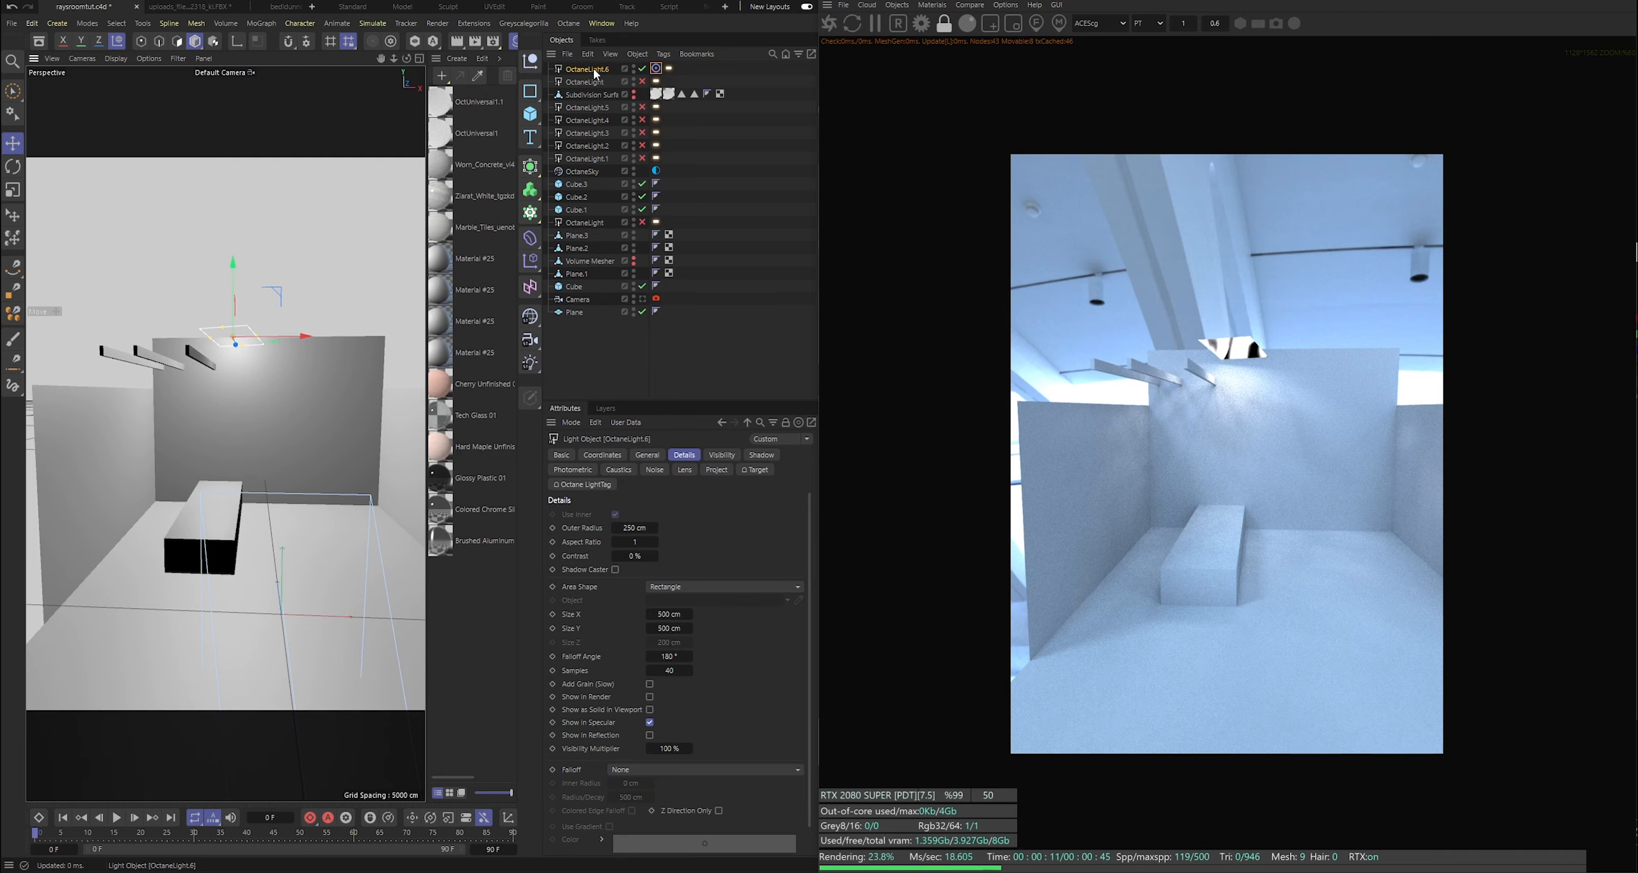
drag(243, 288, 304, 322)
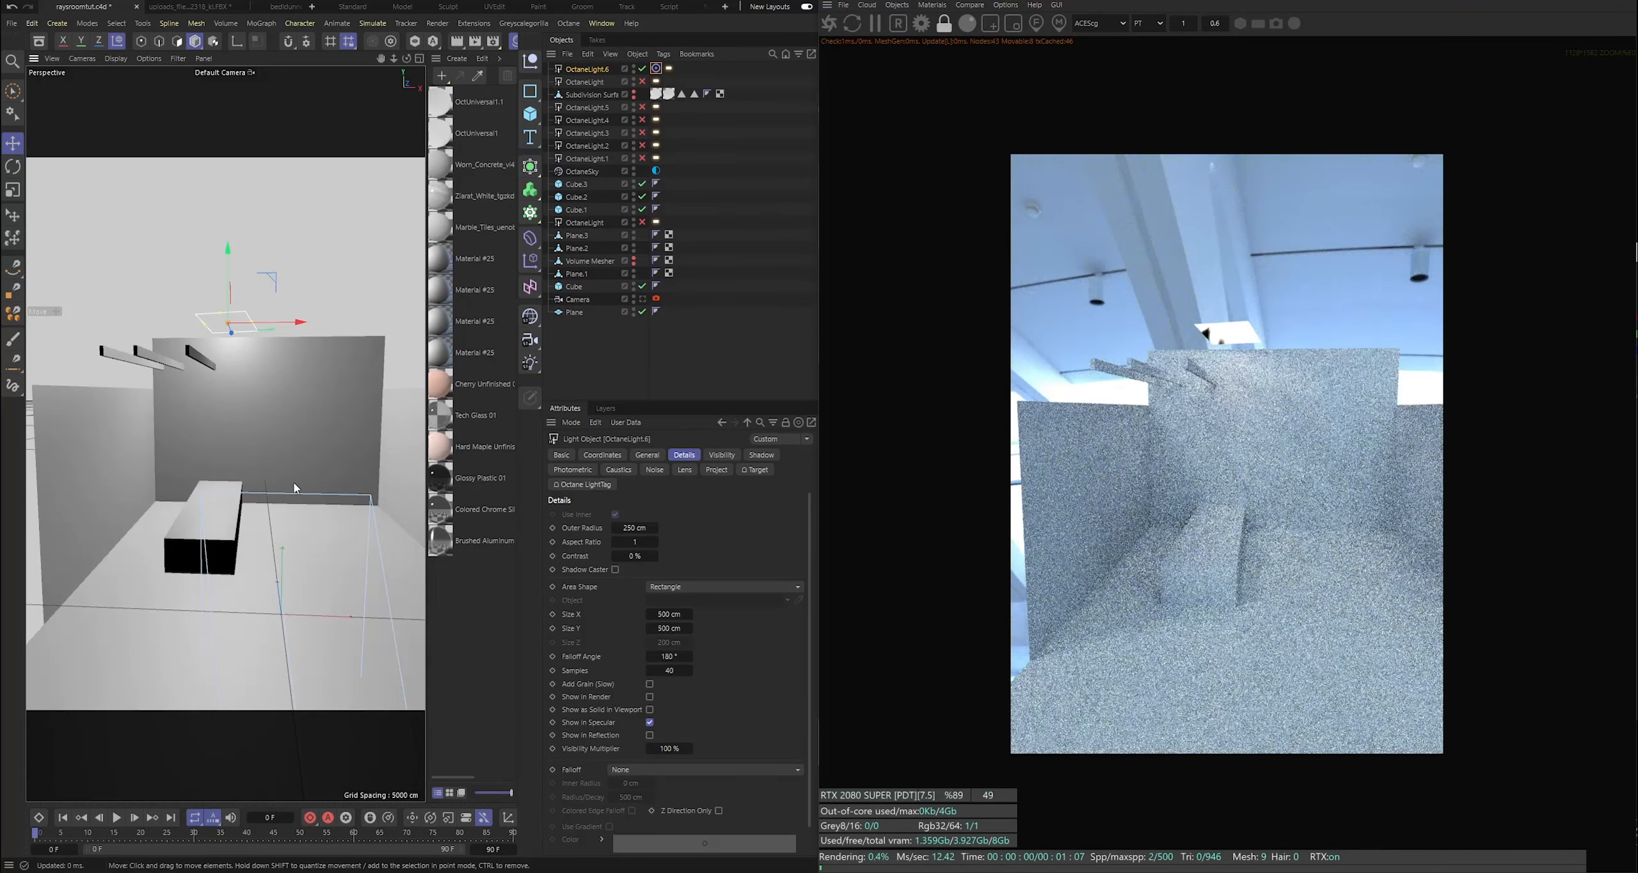
drag(229, 285, 125, 186)
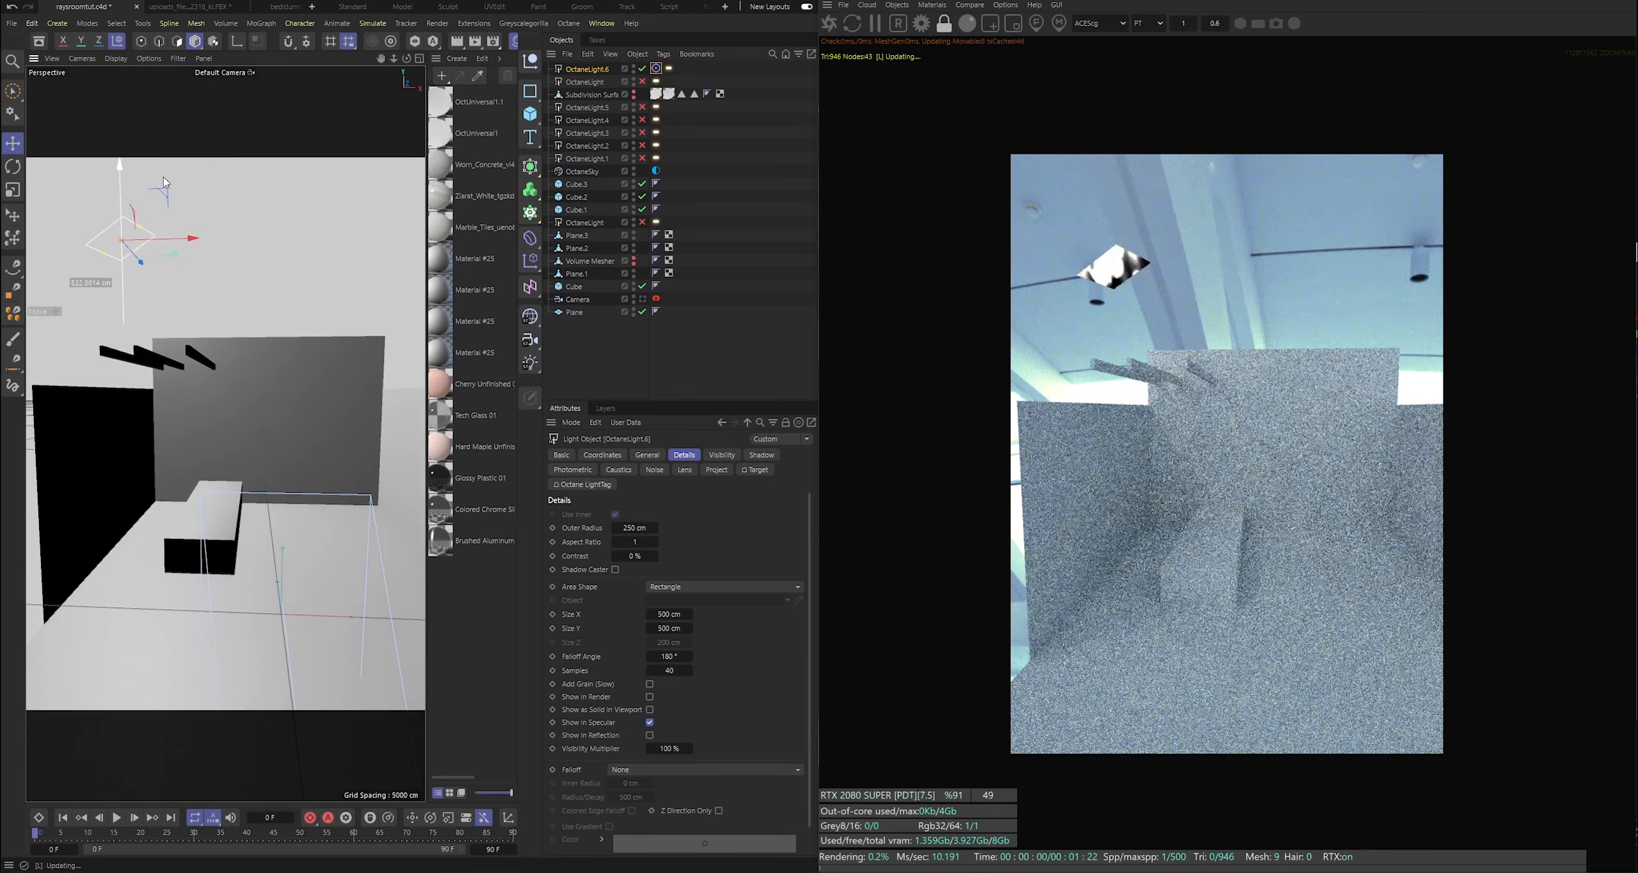
Set the caustics light's Size X and Size Y to 1 cm and reposition it above the roof beams.
double_click(667, 619)
text(1)
key(Tab)
text(1)
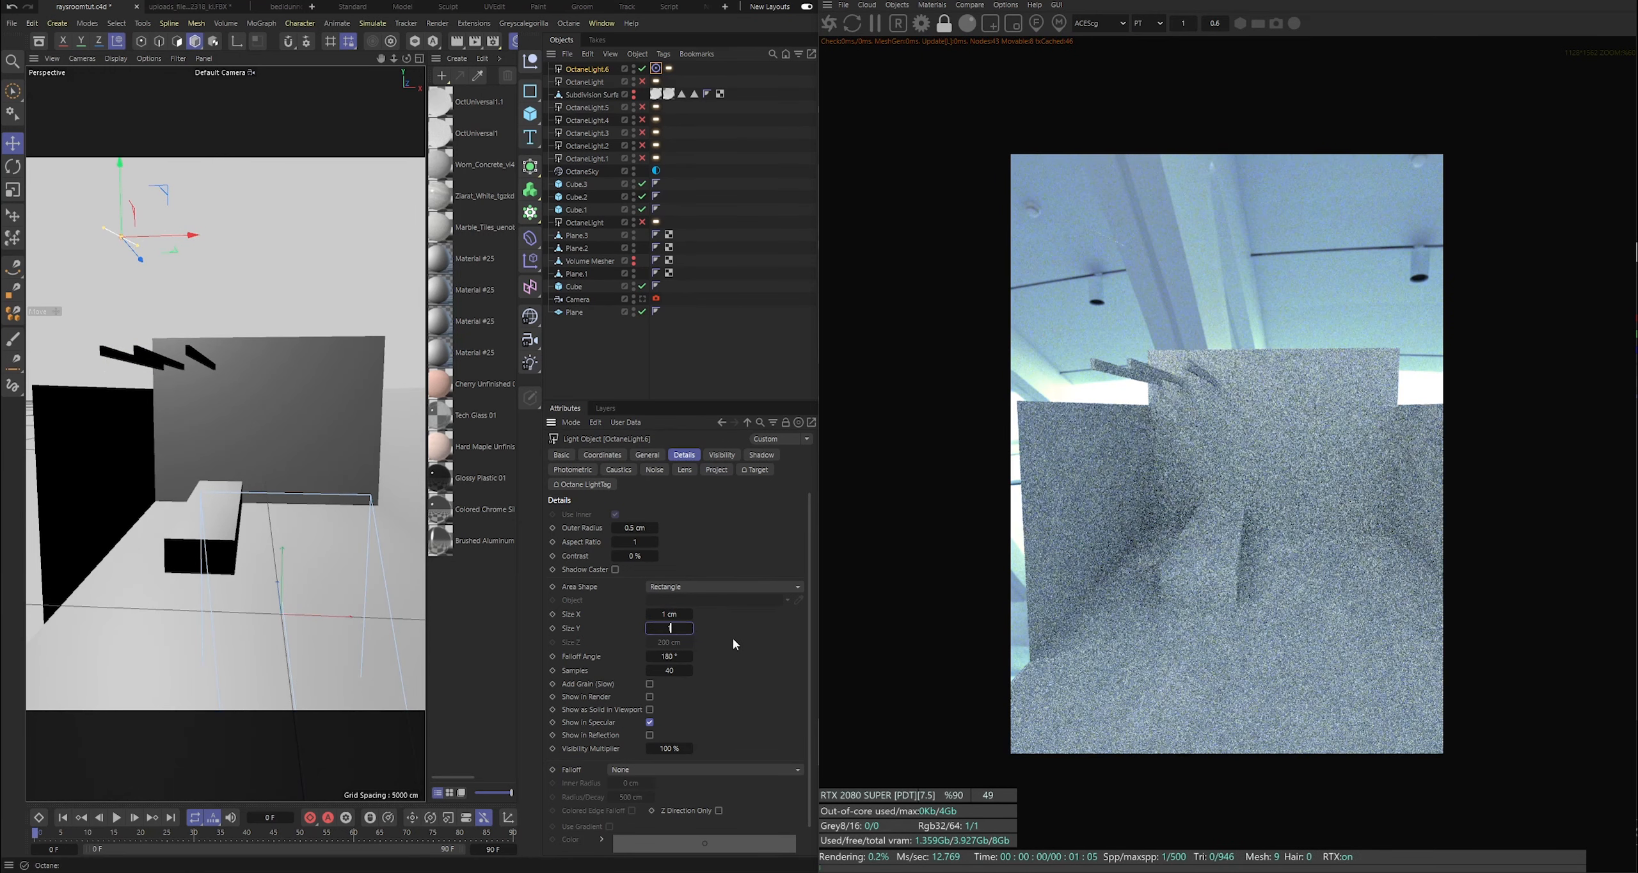
key(Return)
drag(173, 256, 276, 272)
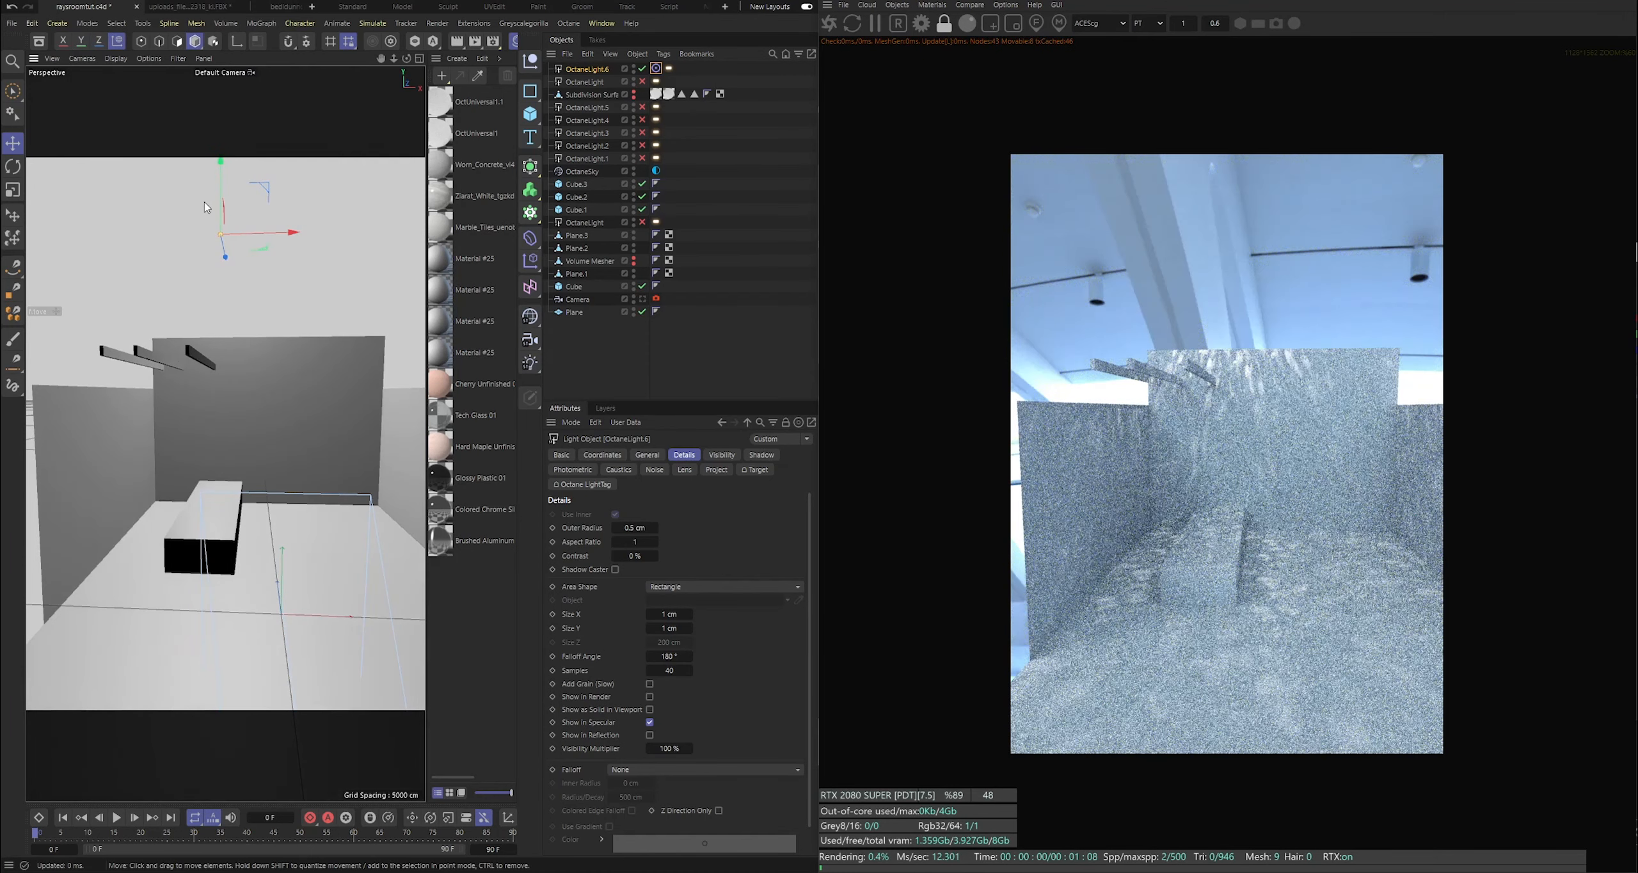
mouse_move(215, 186)
mouse_down()
mouse_move(219, 223)
mouse_move(220, 209)
mouse_up()
Make the Volume Mesher roof visible again in both the editor and the render.
click(633, 261)
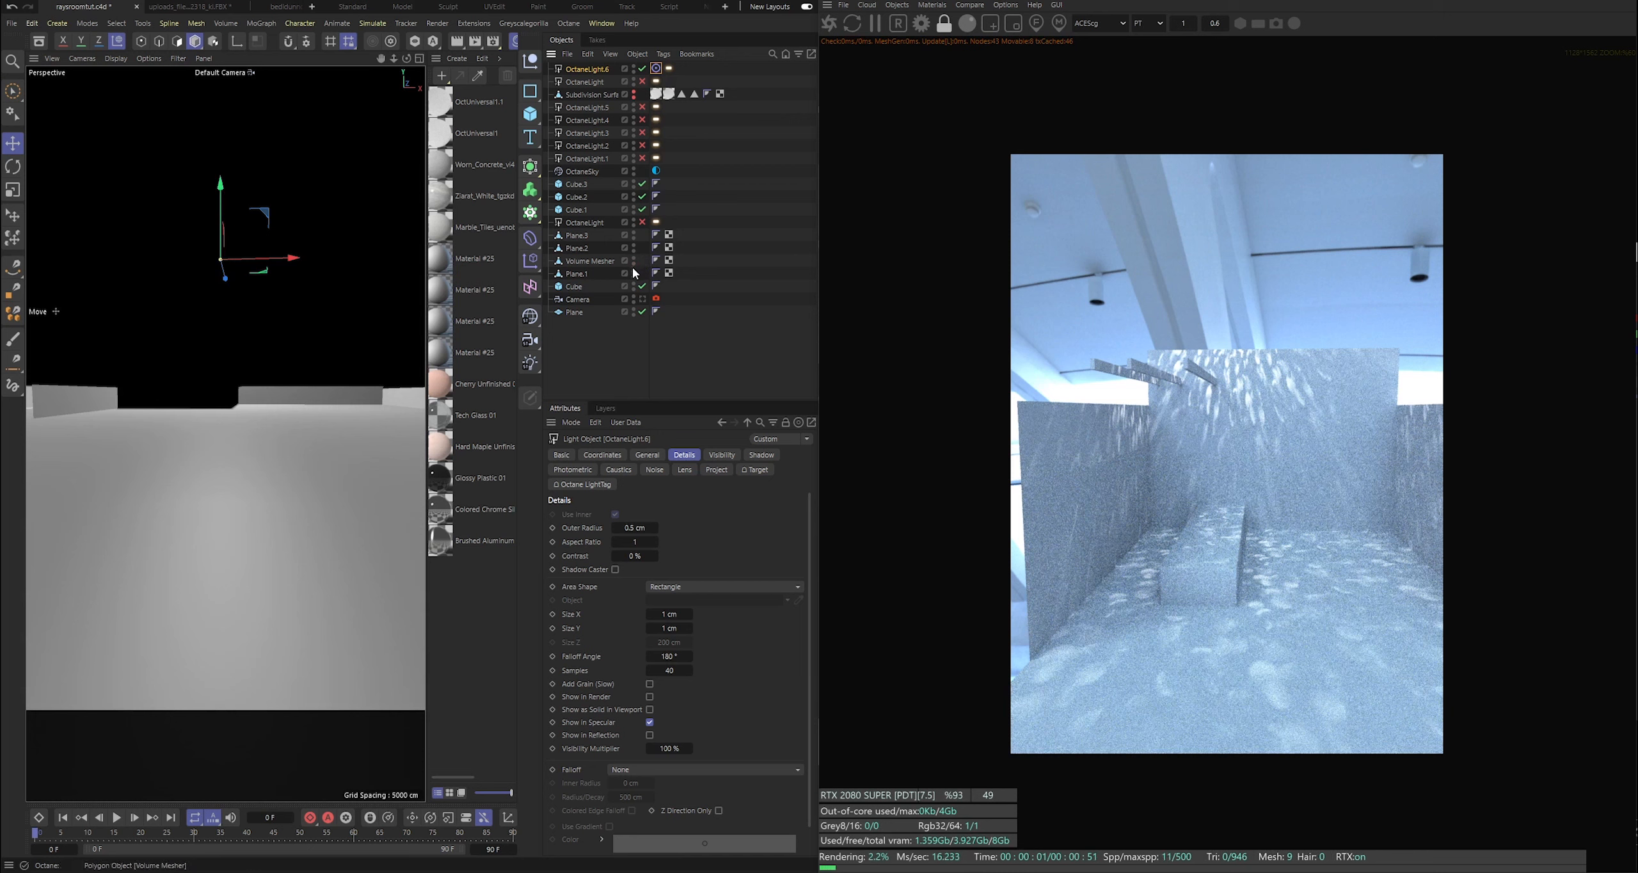
click(704, 258)
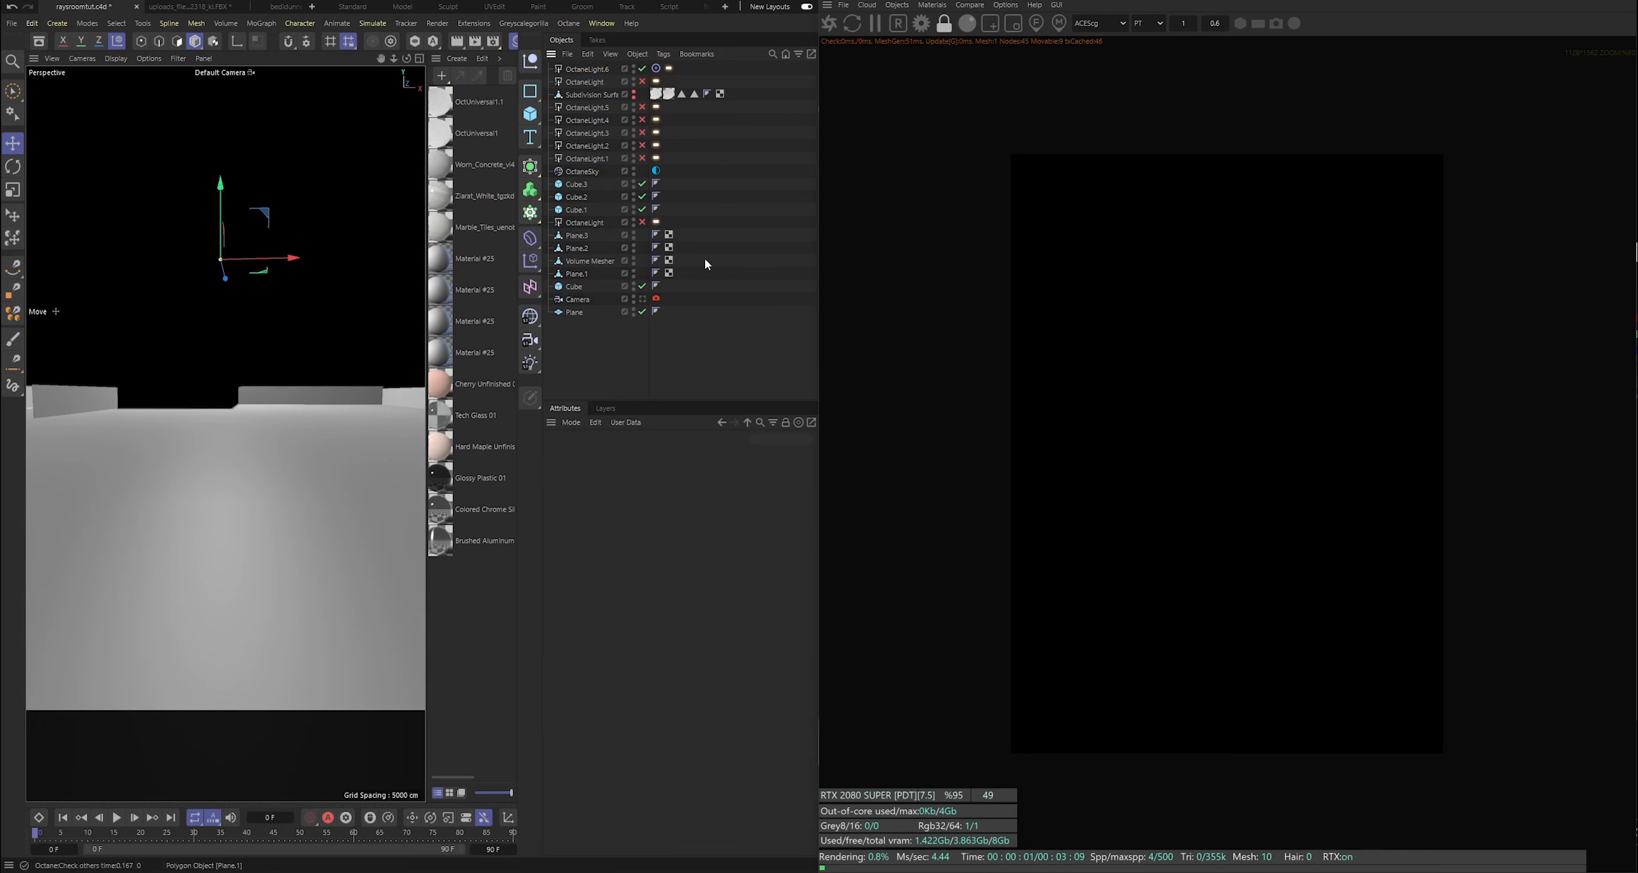
mouse_move(382, 58)
mouse_down()
mouse_move(382, 13)
mouse_move(382, 57)
mouse_up()
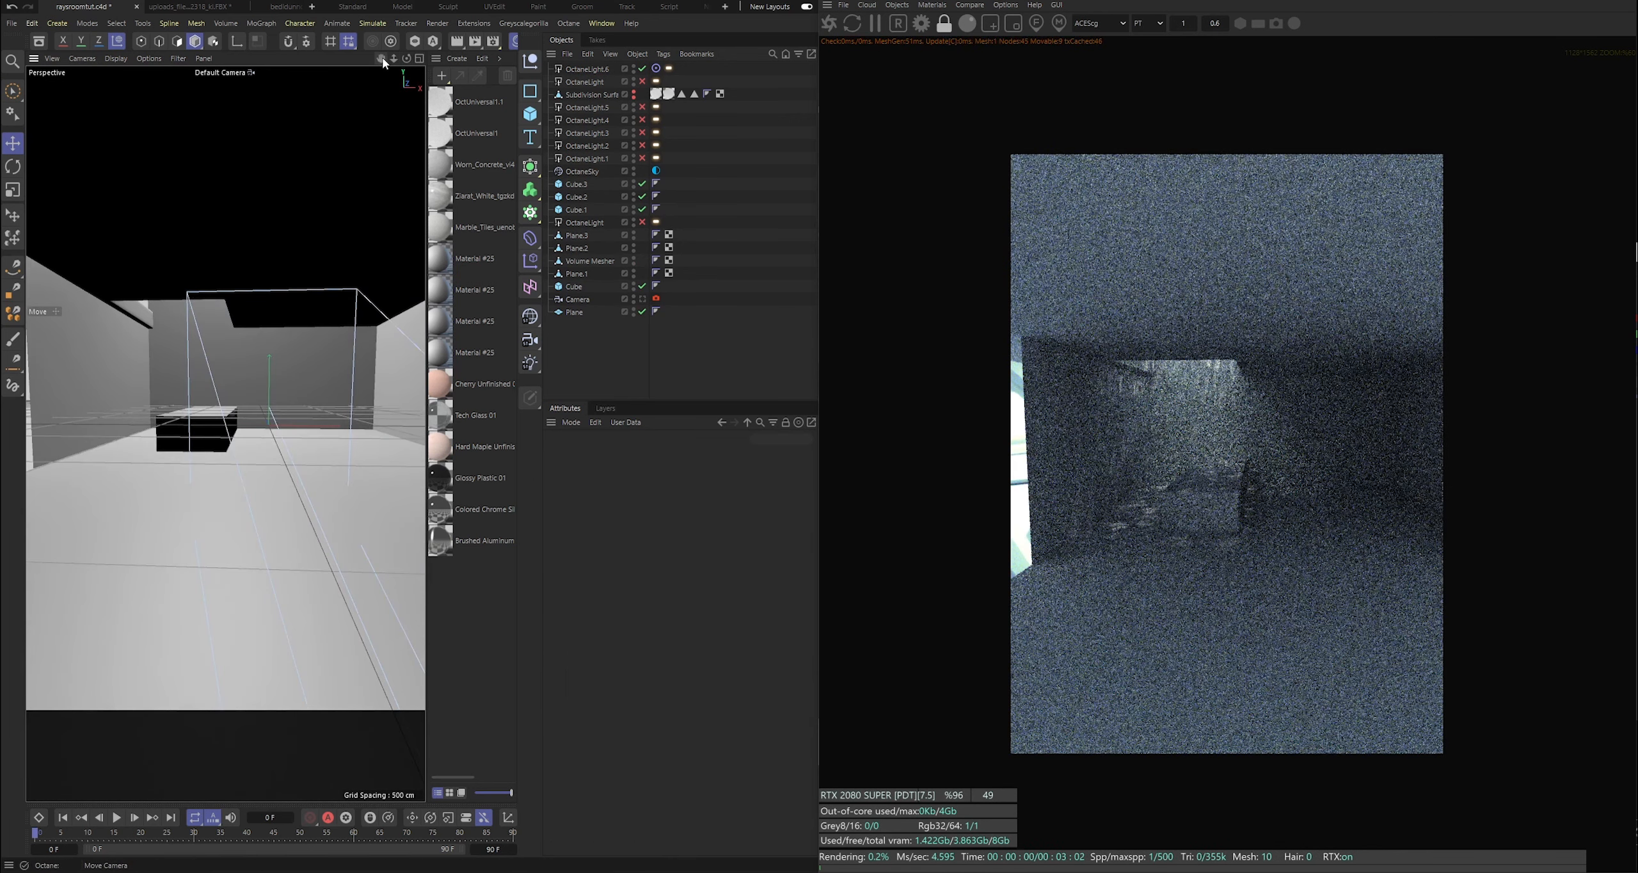
Reposition the caustics light over the roof opening and return to the scene camera's view.
click(578, 69)
drag(262, 189, 195, 173)
click(642, 299)
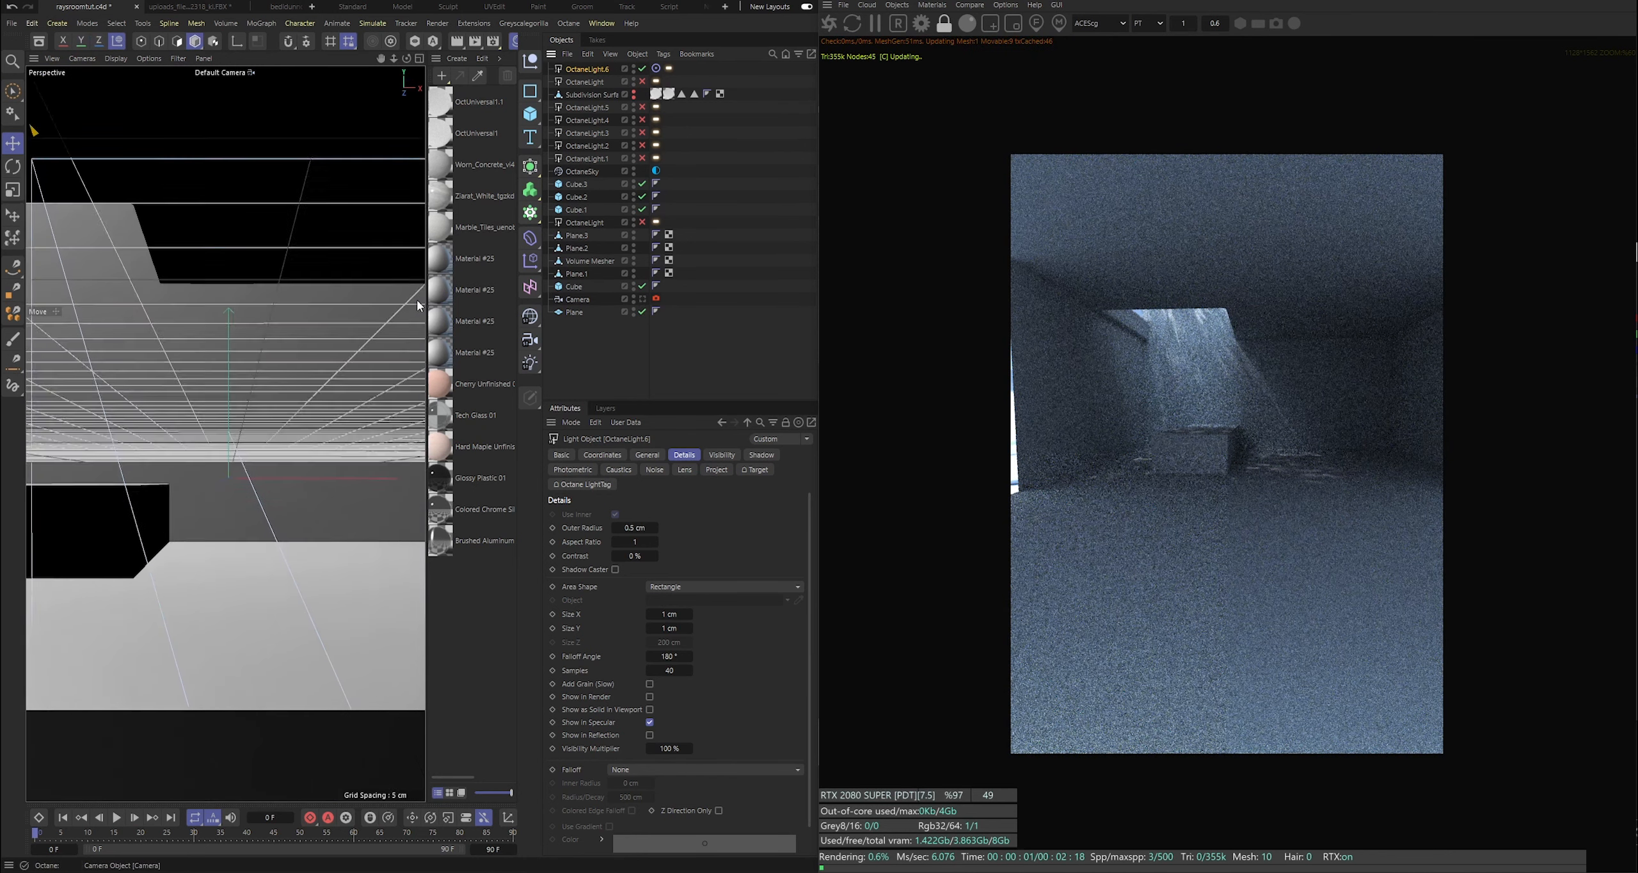
click(627, 345)
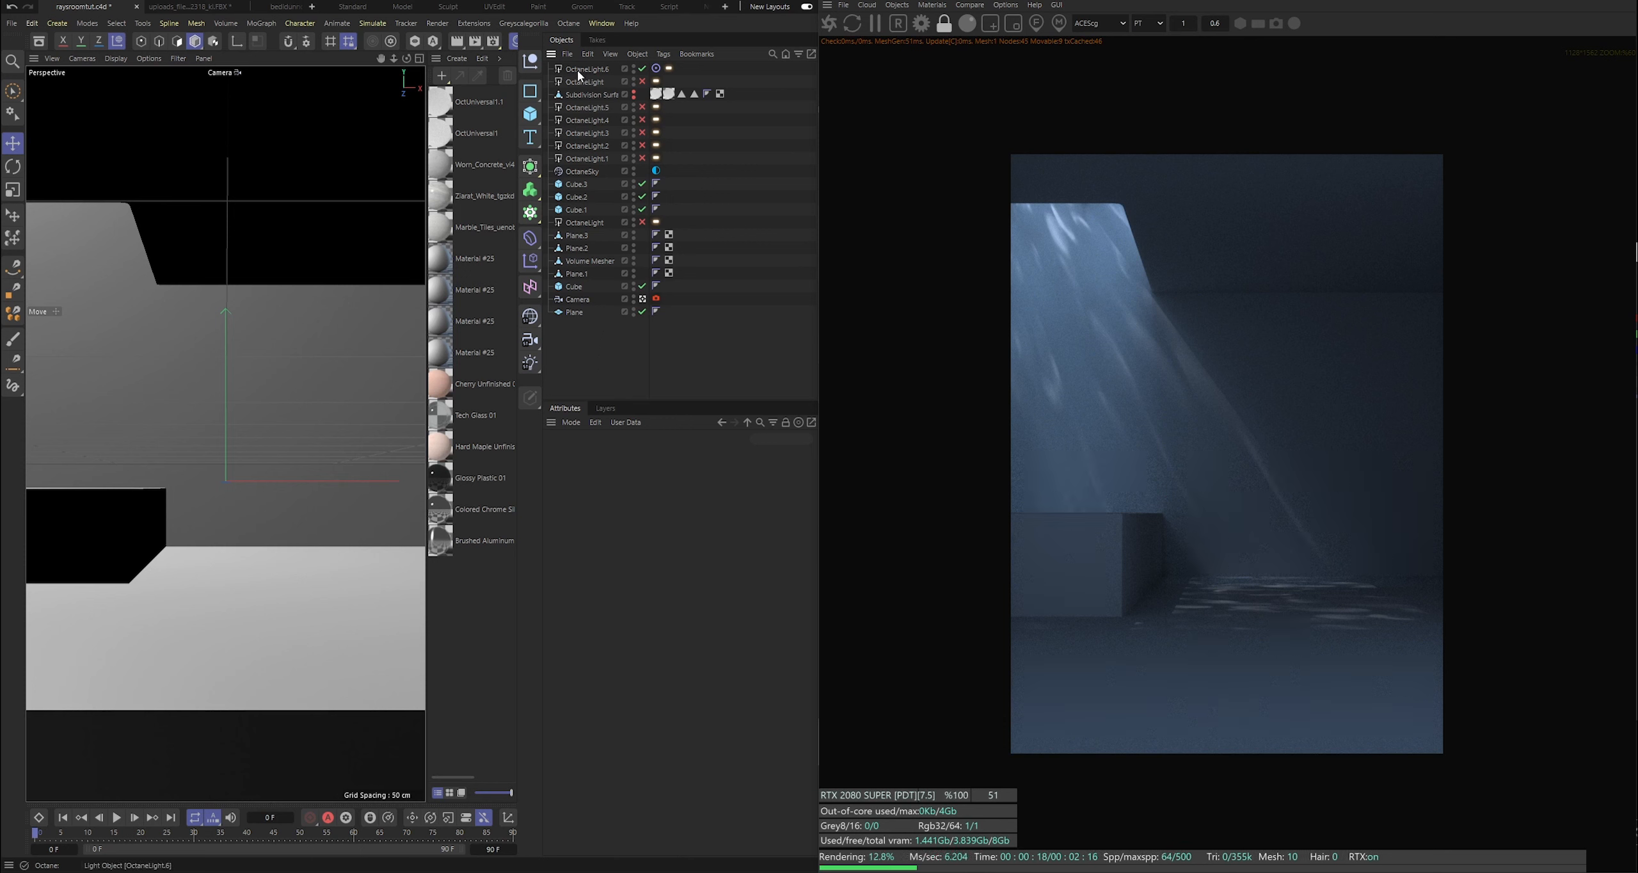
Enable the palm light, OctaneLight.2 and OctaneLight.4, briefly switching OctaneLight.1 and OctaneLight.3 on and off to compare them.
click(642, 81)
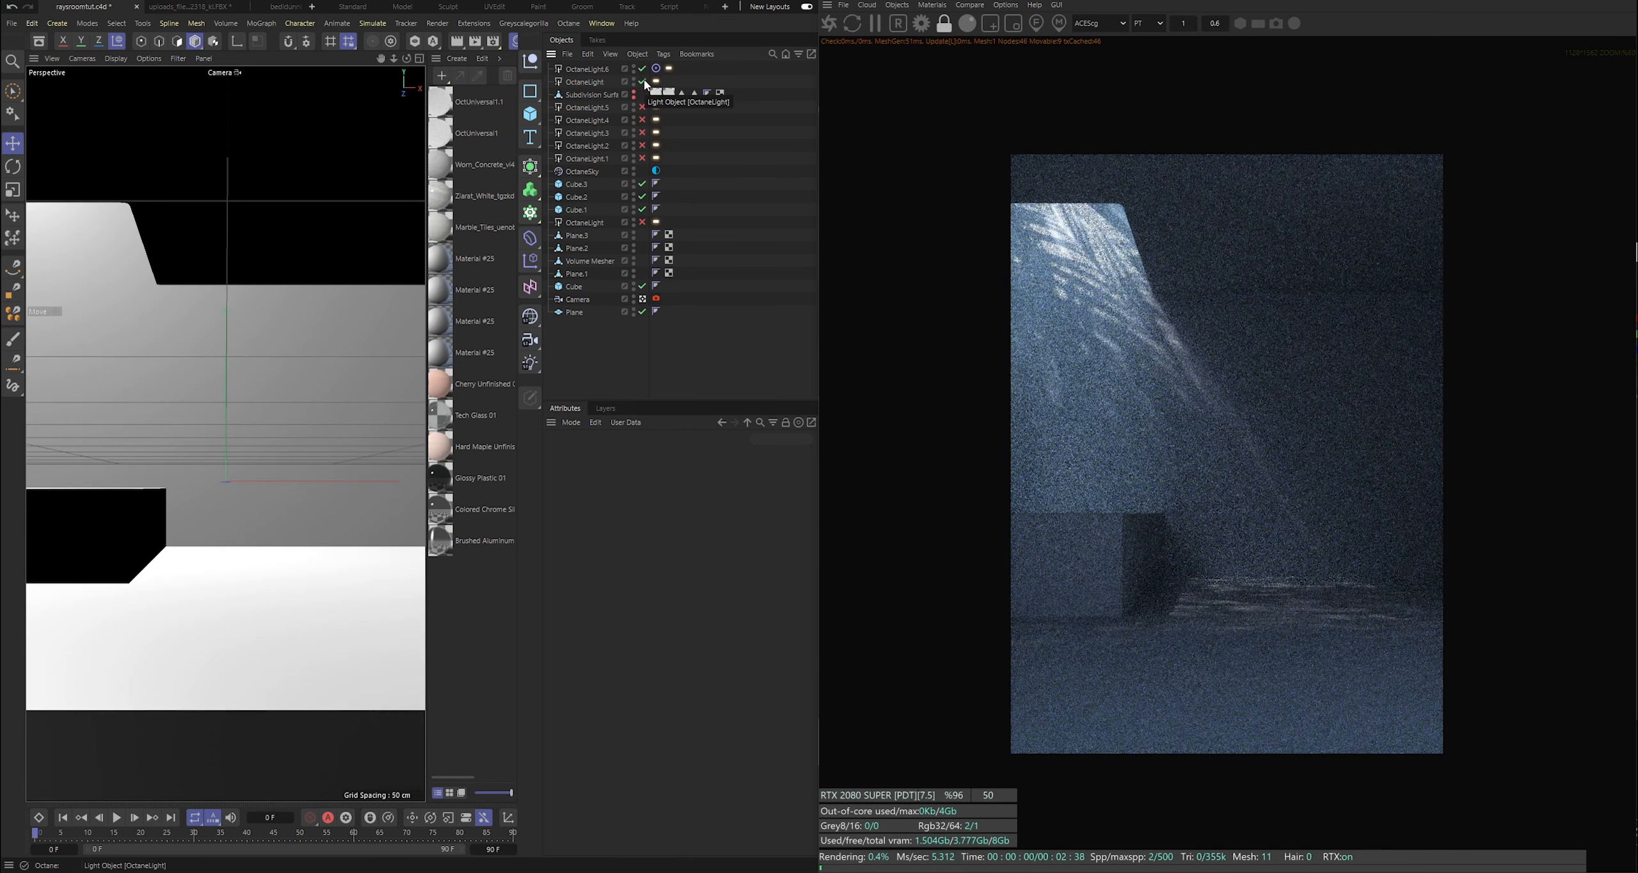
click(643, 159)
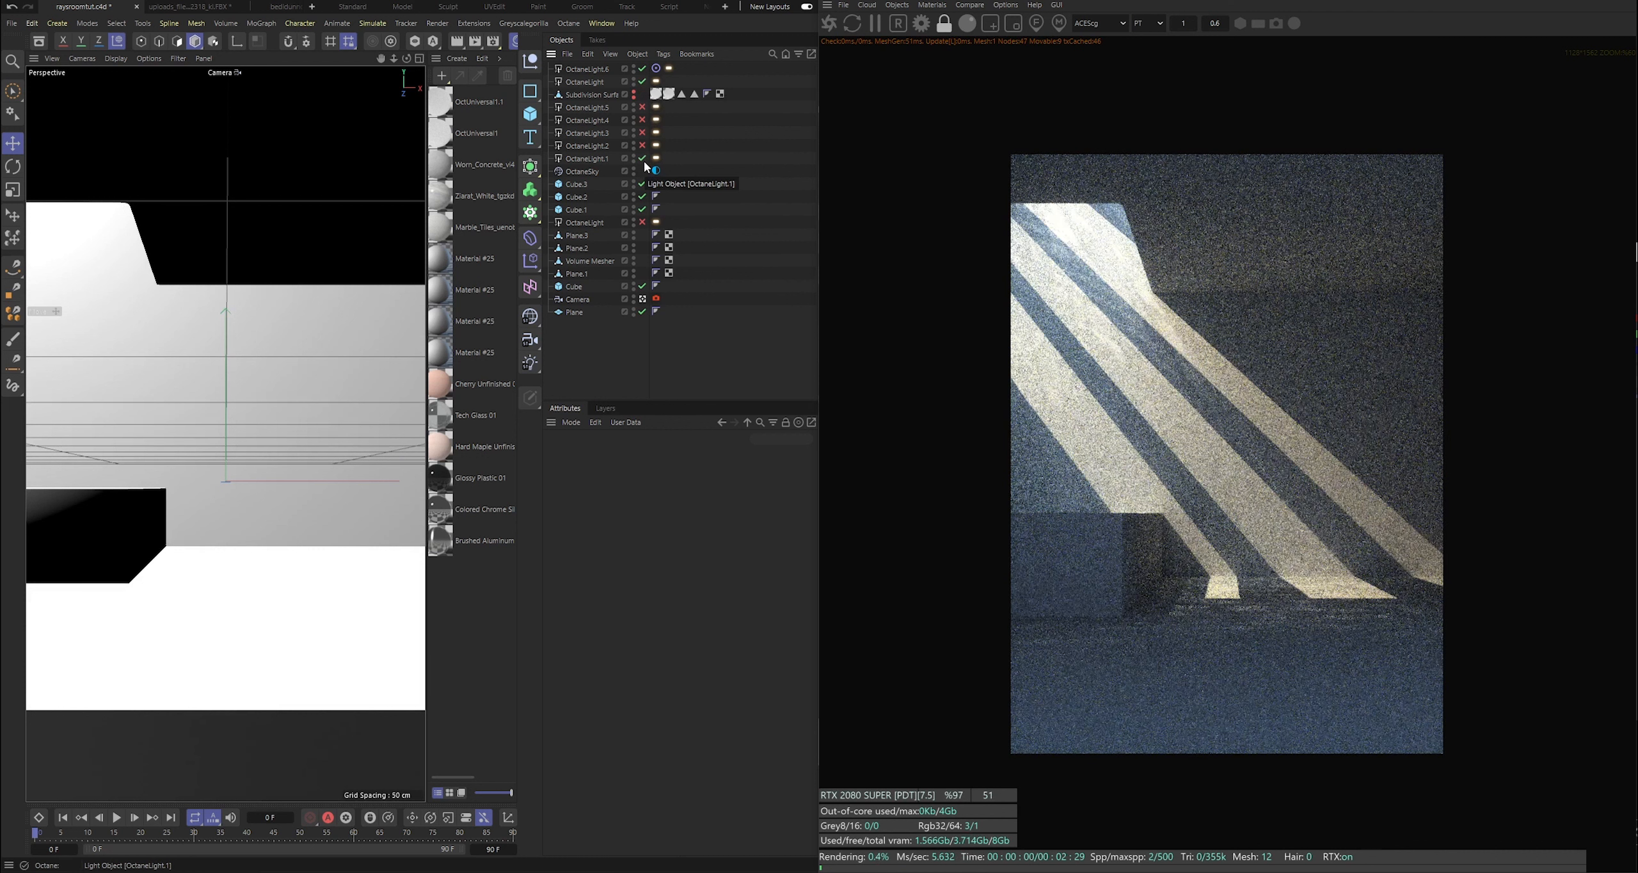
click(642, 158)
click(643, 147)
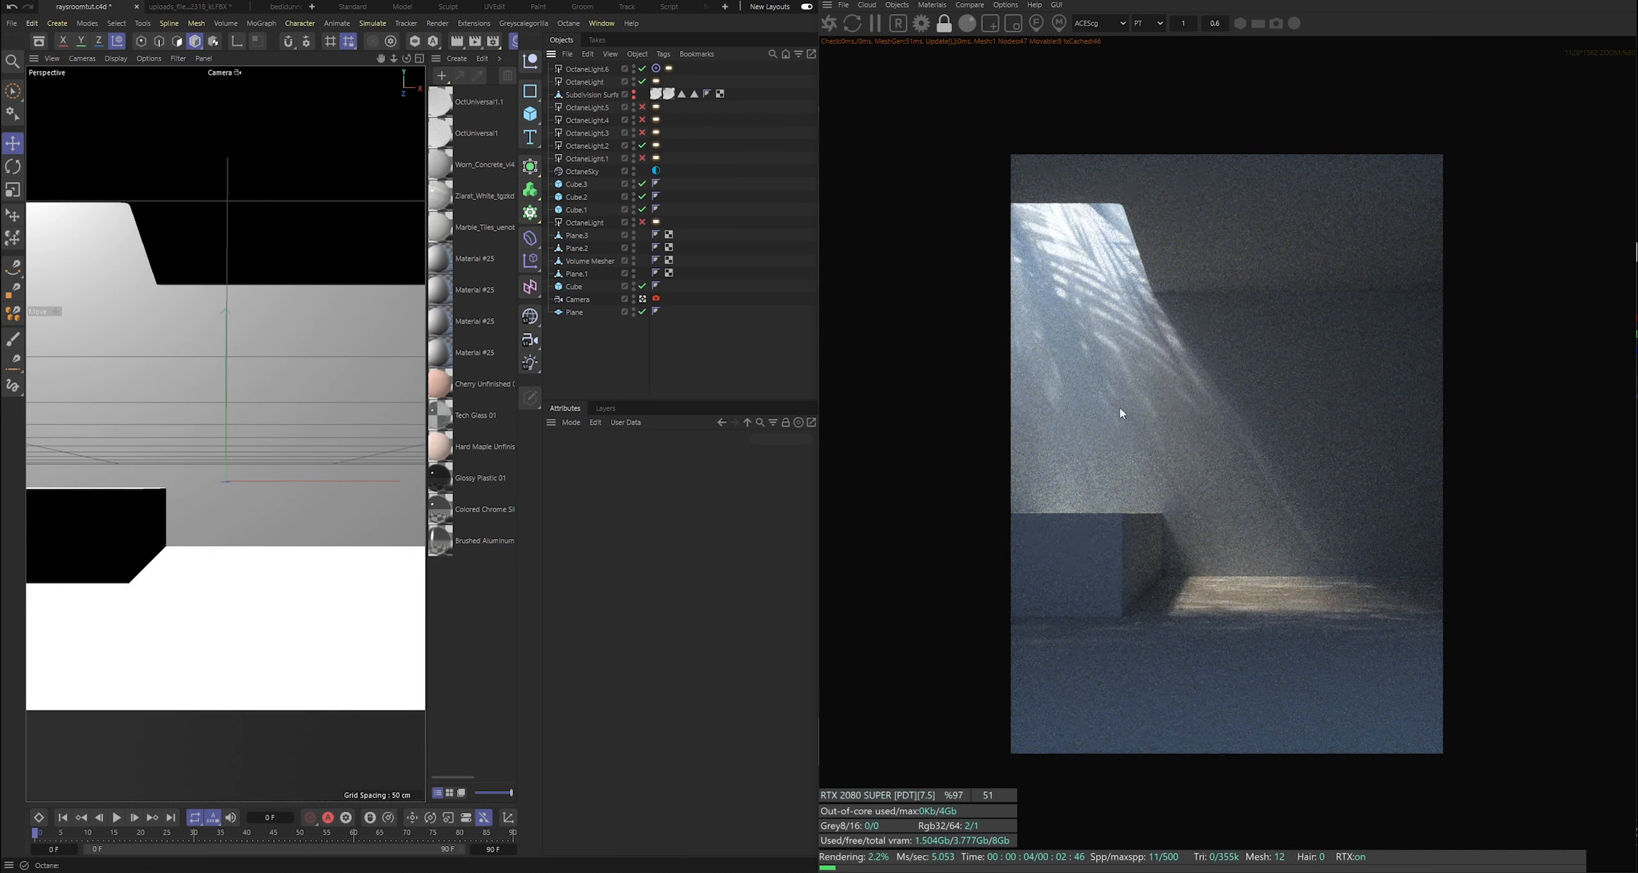
click(643, 132)
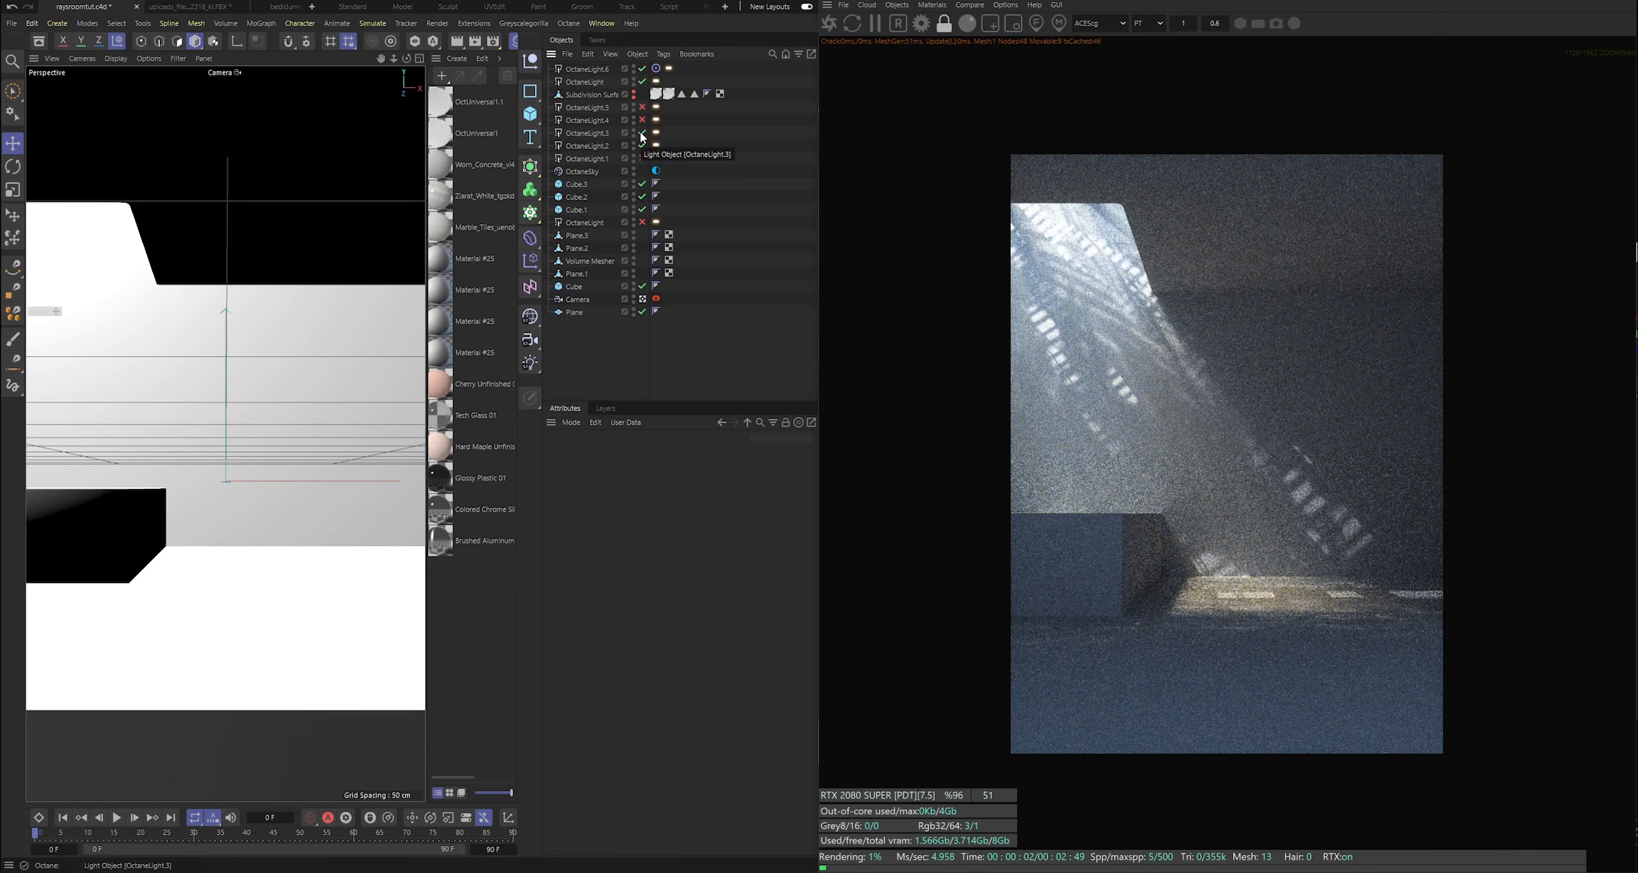
click(643, 133)
click(642, 120)
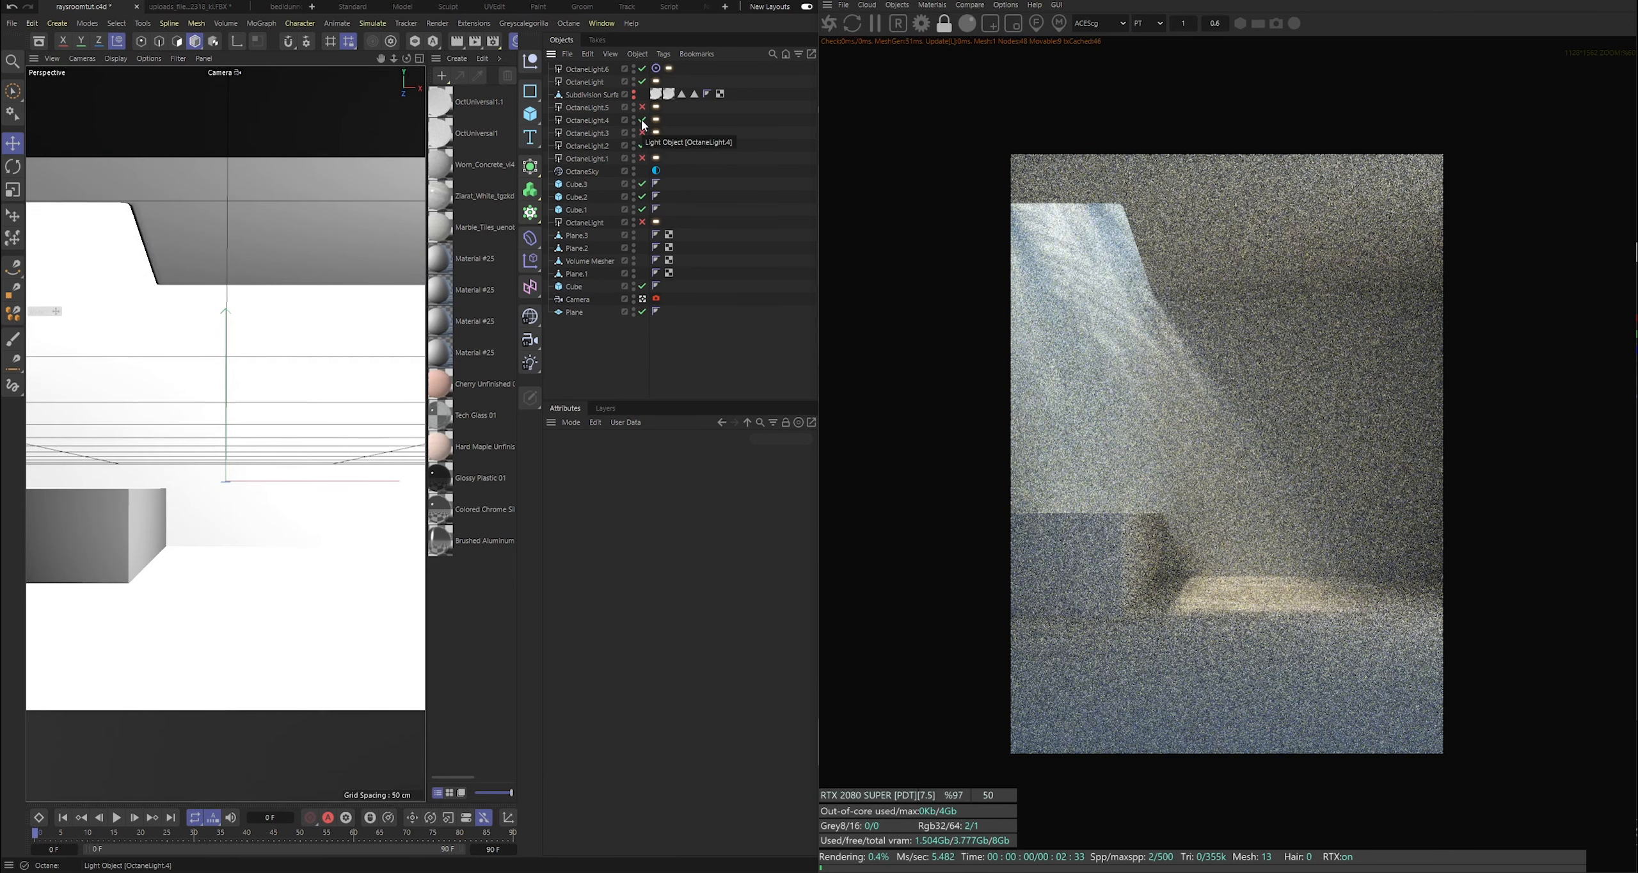
Inspect OctaneLight.4's placement from the default camera by temporarily turning on its camera visibility.
click(643, 299)
scroll(404, 96, down, 5)
drag(406, 59, 366, 59)
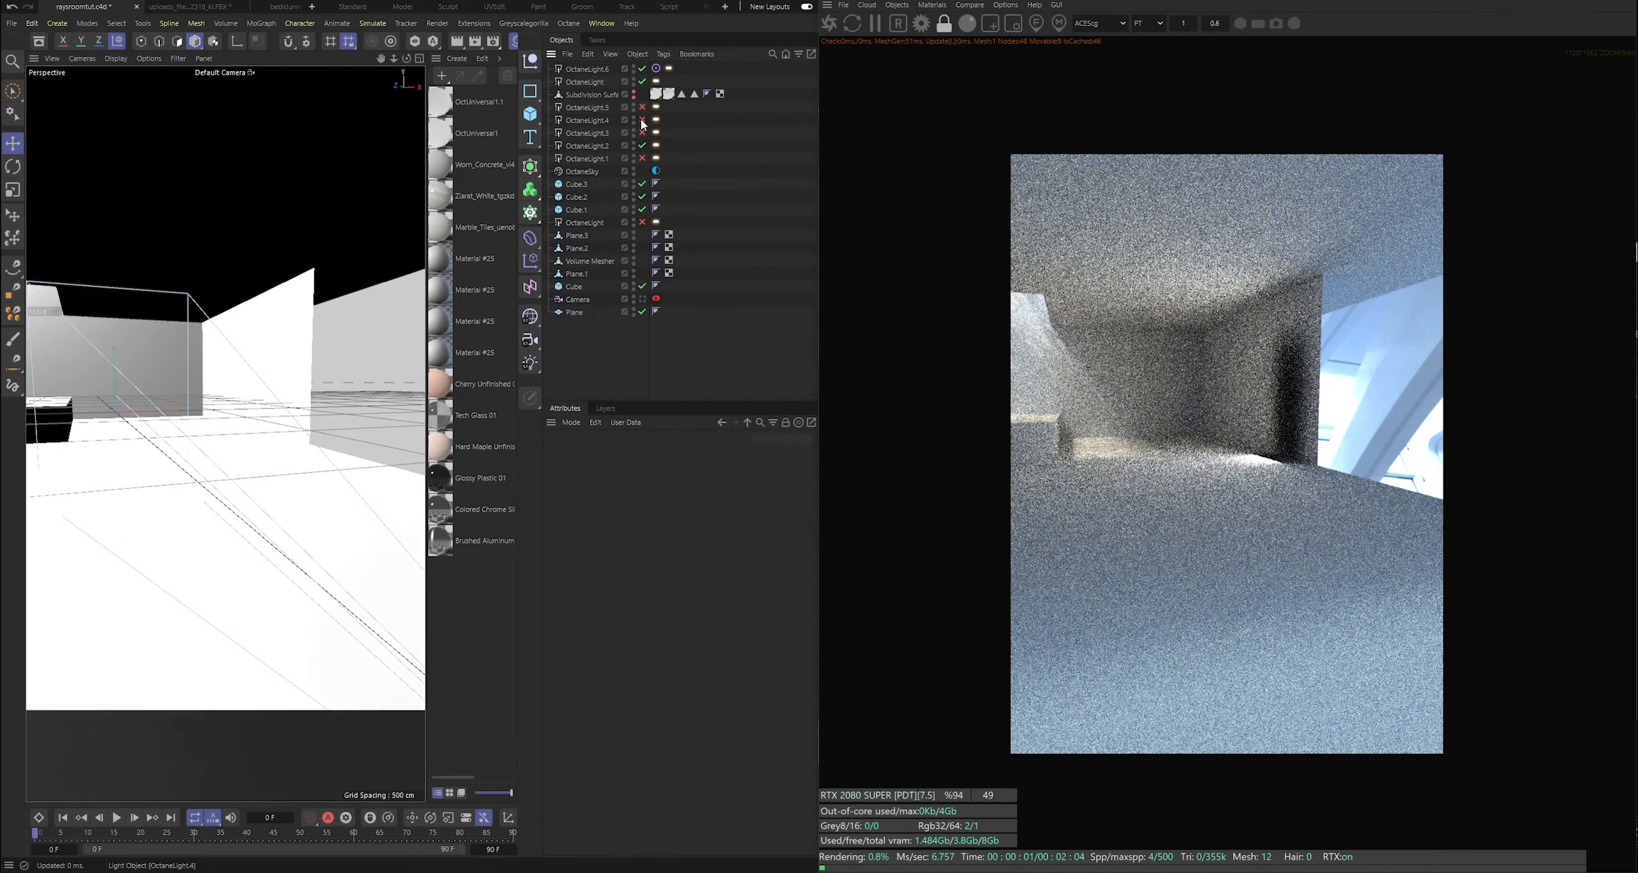
click(655, 120)
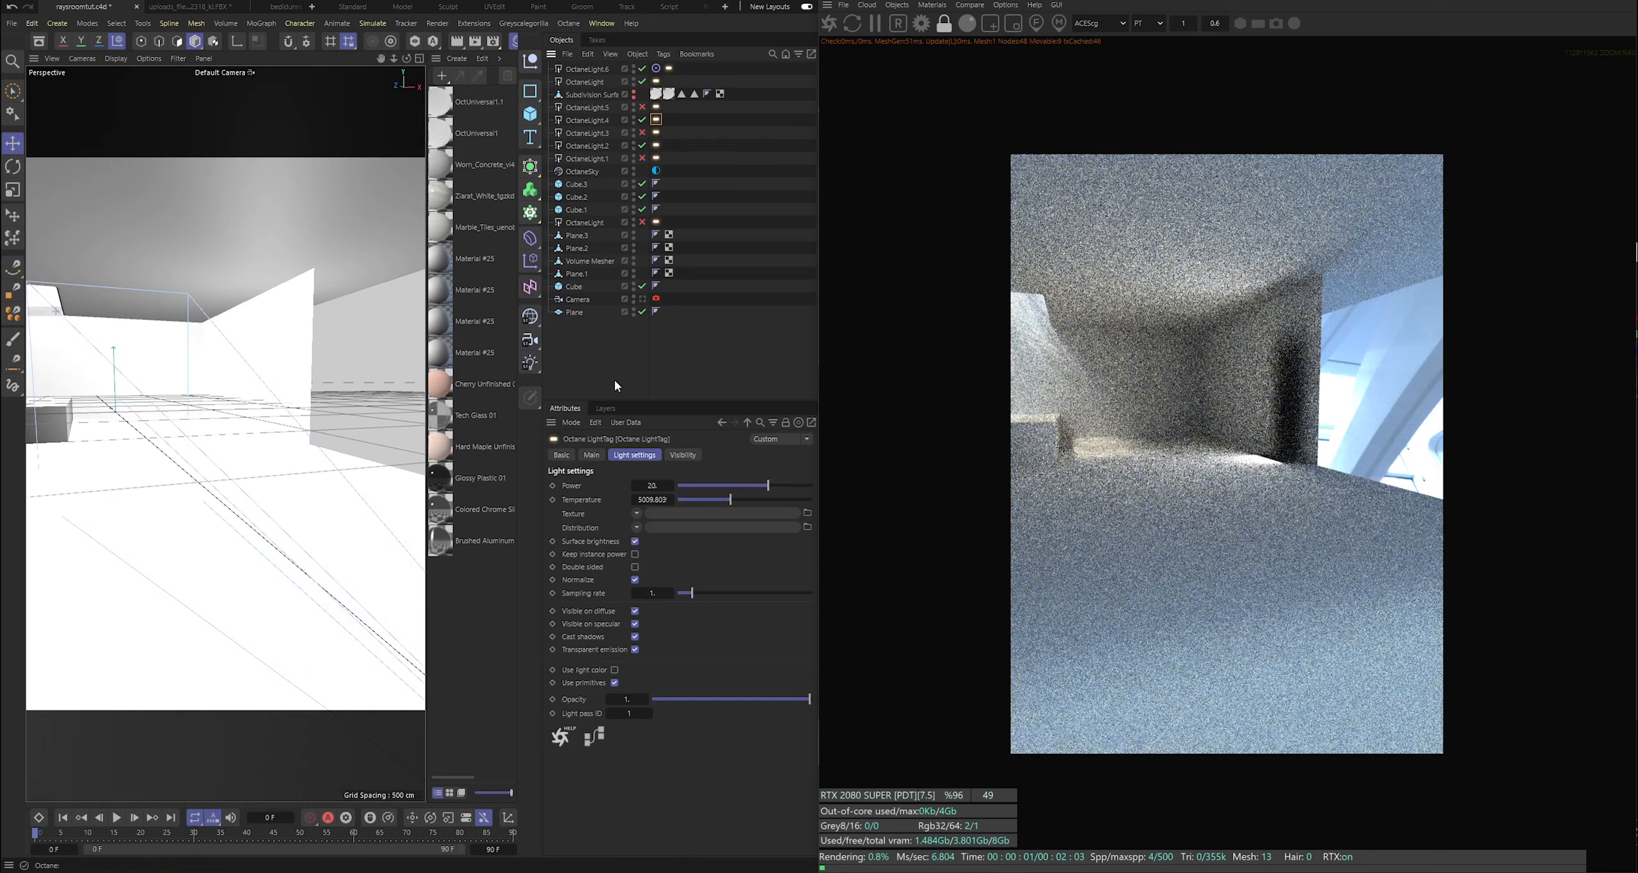
click(683, 454)
click(621, 485)
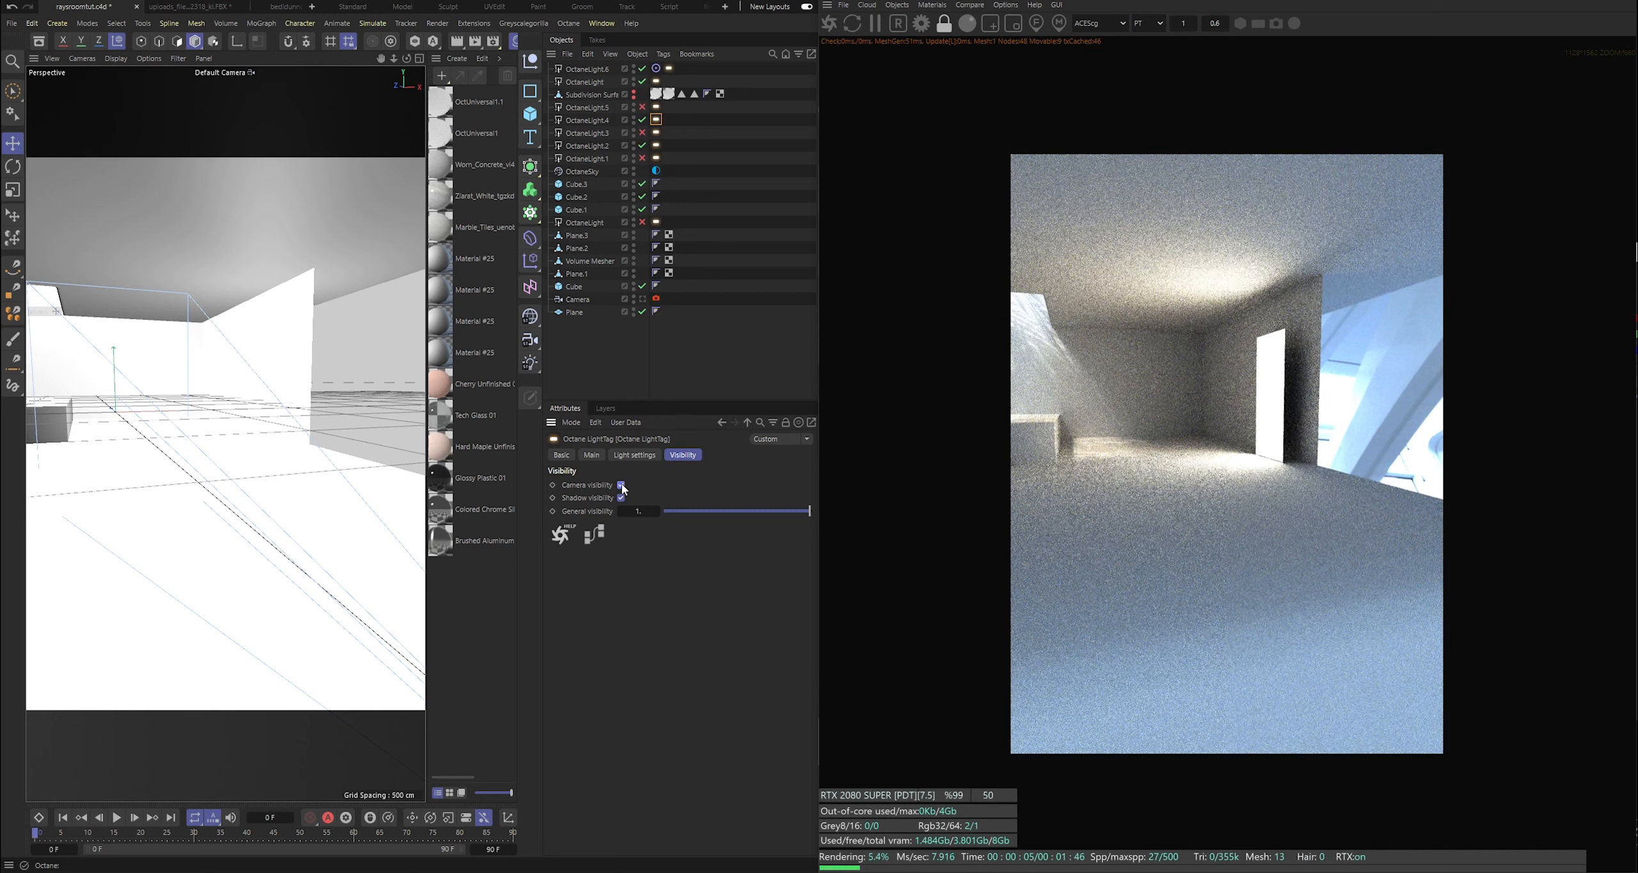
click(670, 348)
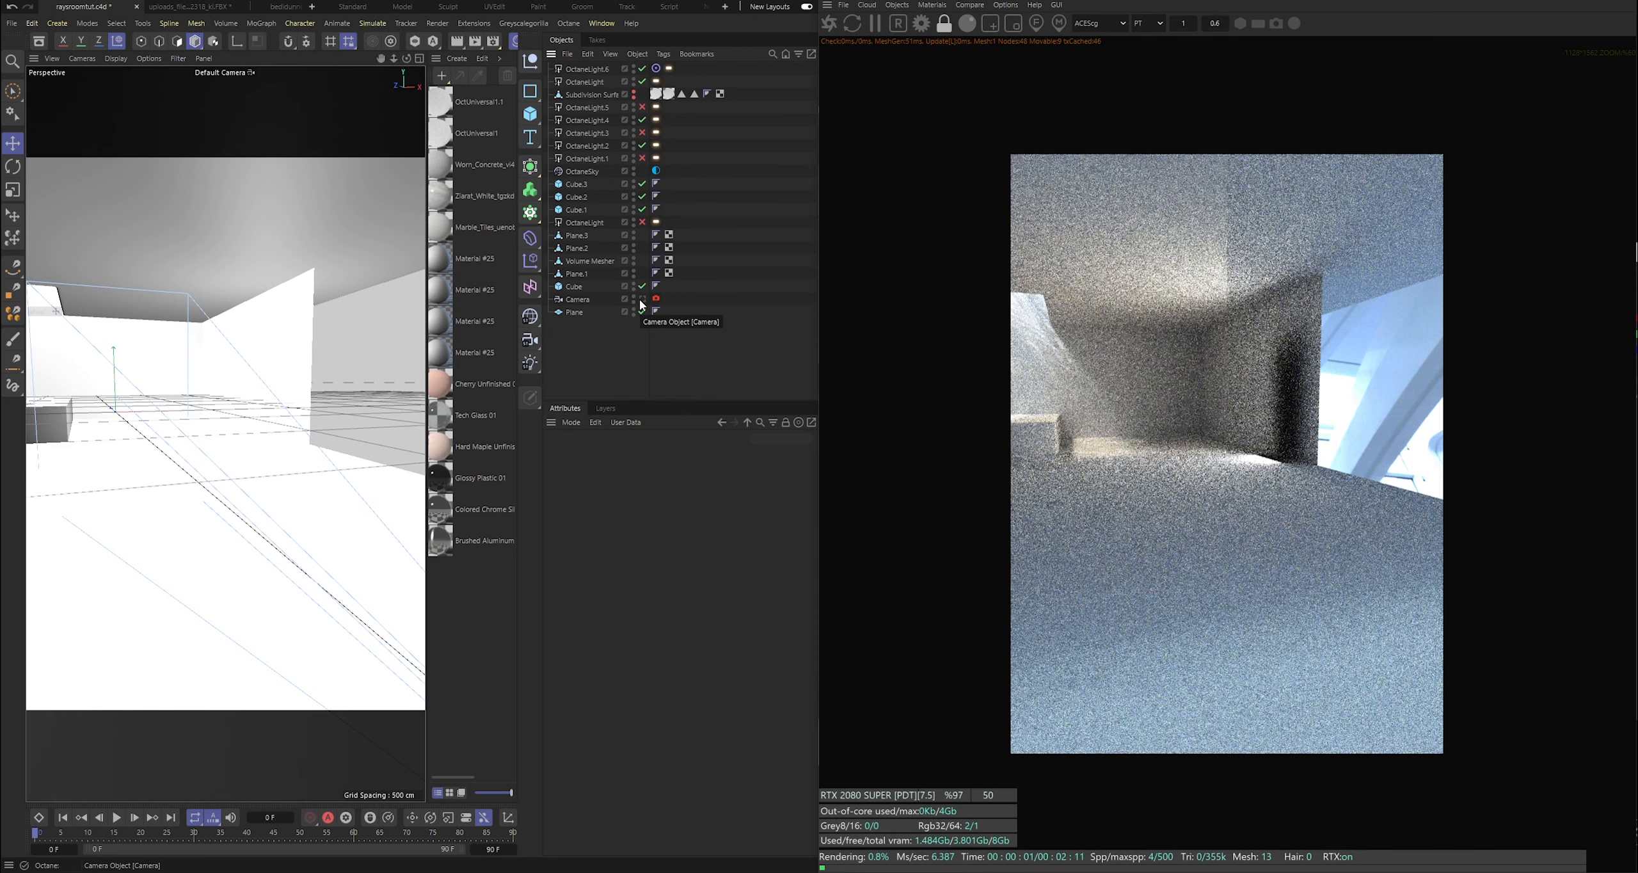
Return to the scene camera, toggle OctaneLight.3 on and off, and enable OctaneLight.1 to check the combined lighting.
click(640, 301)
click(643, 132)
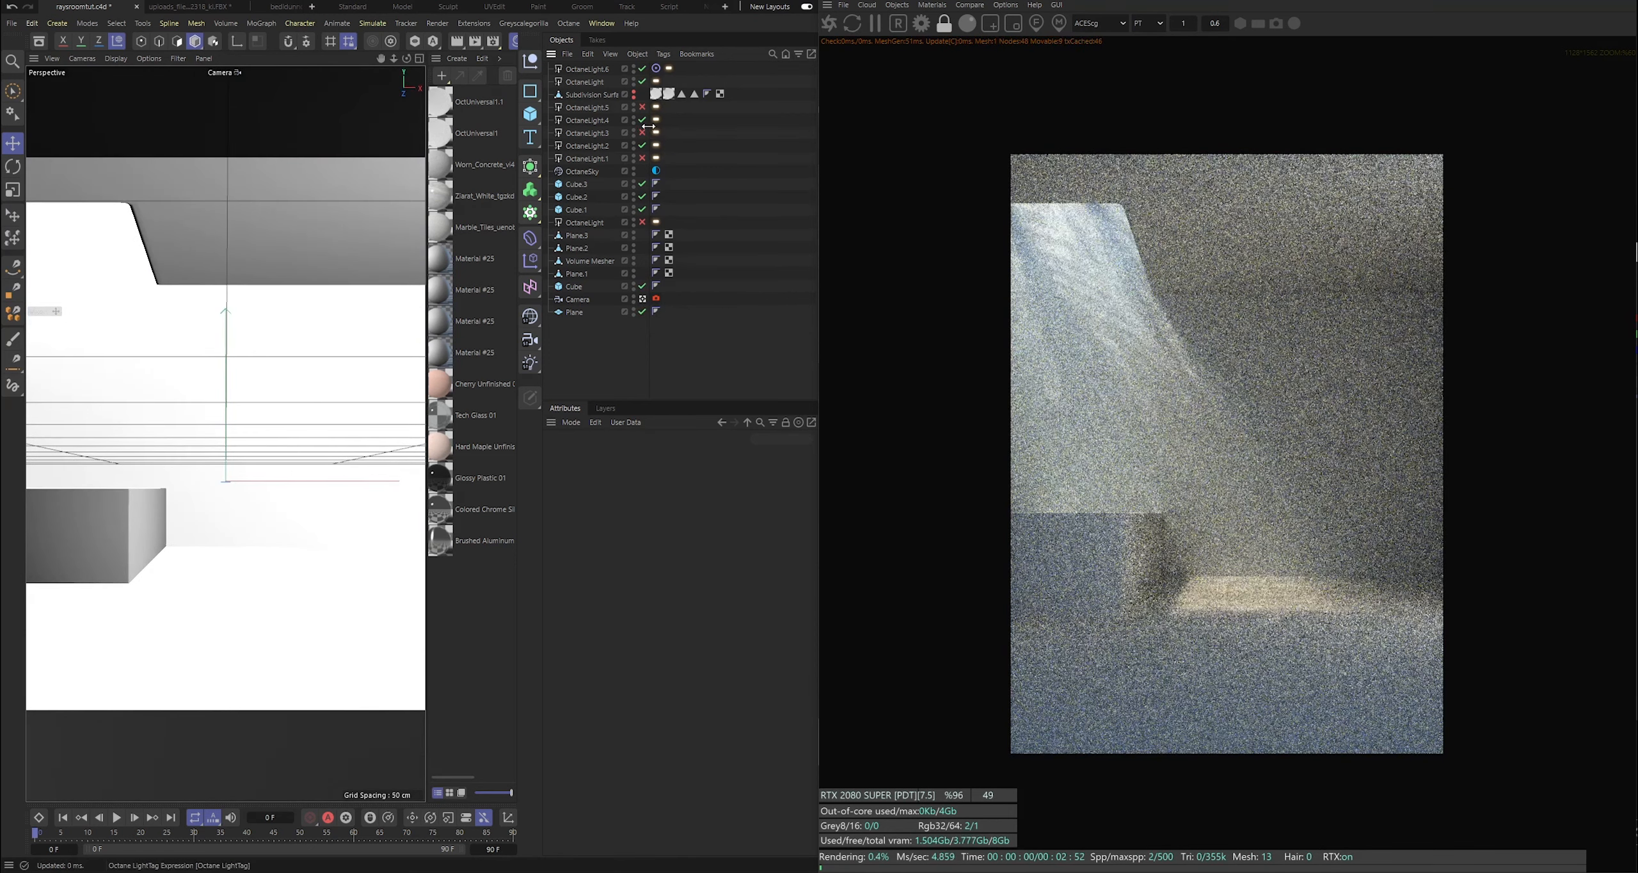
click(643, 133)
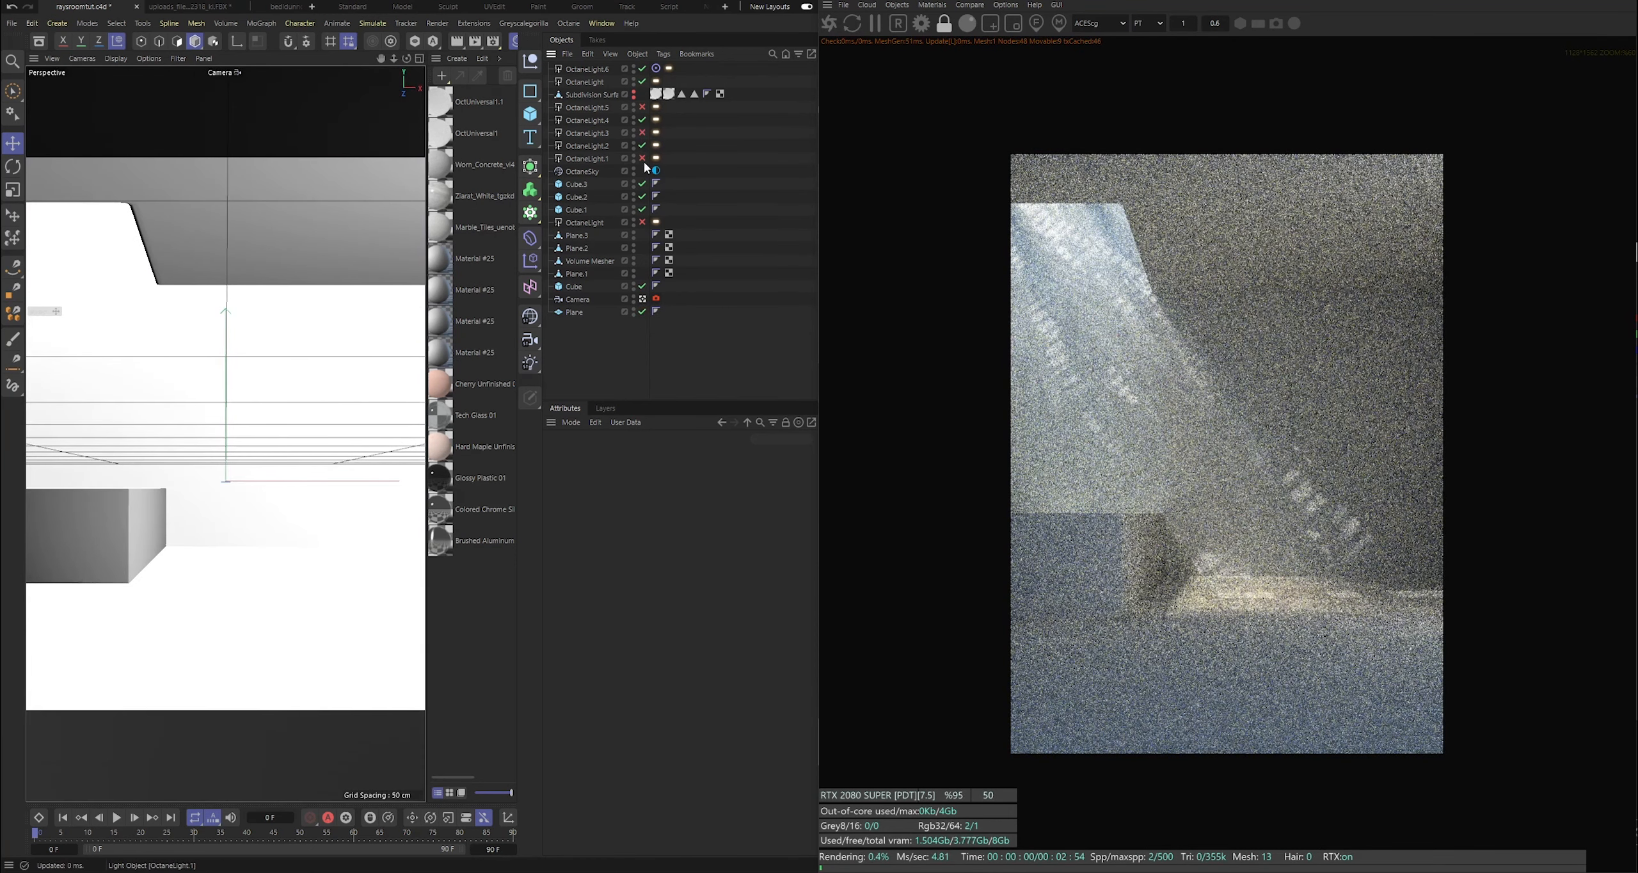
click(643, 159)
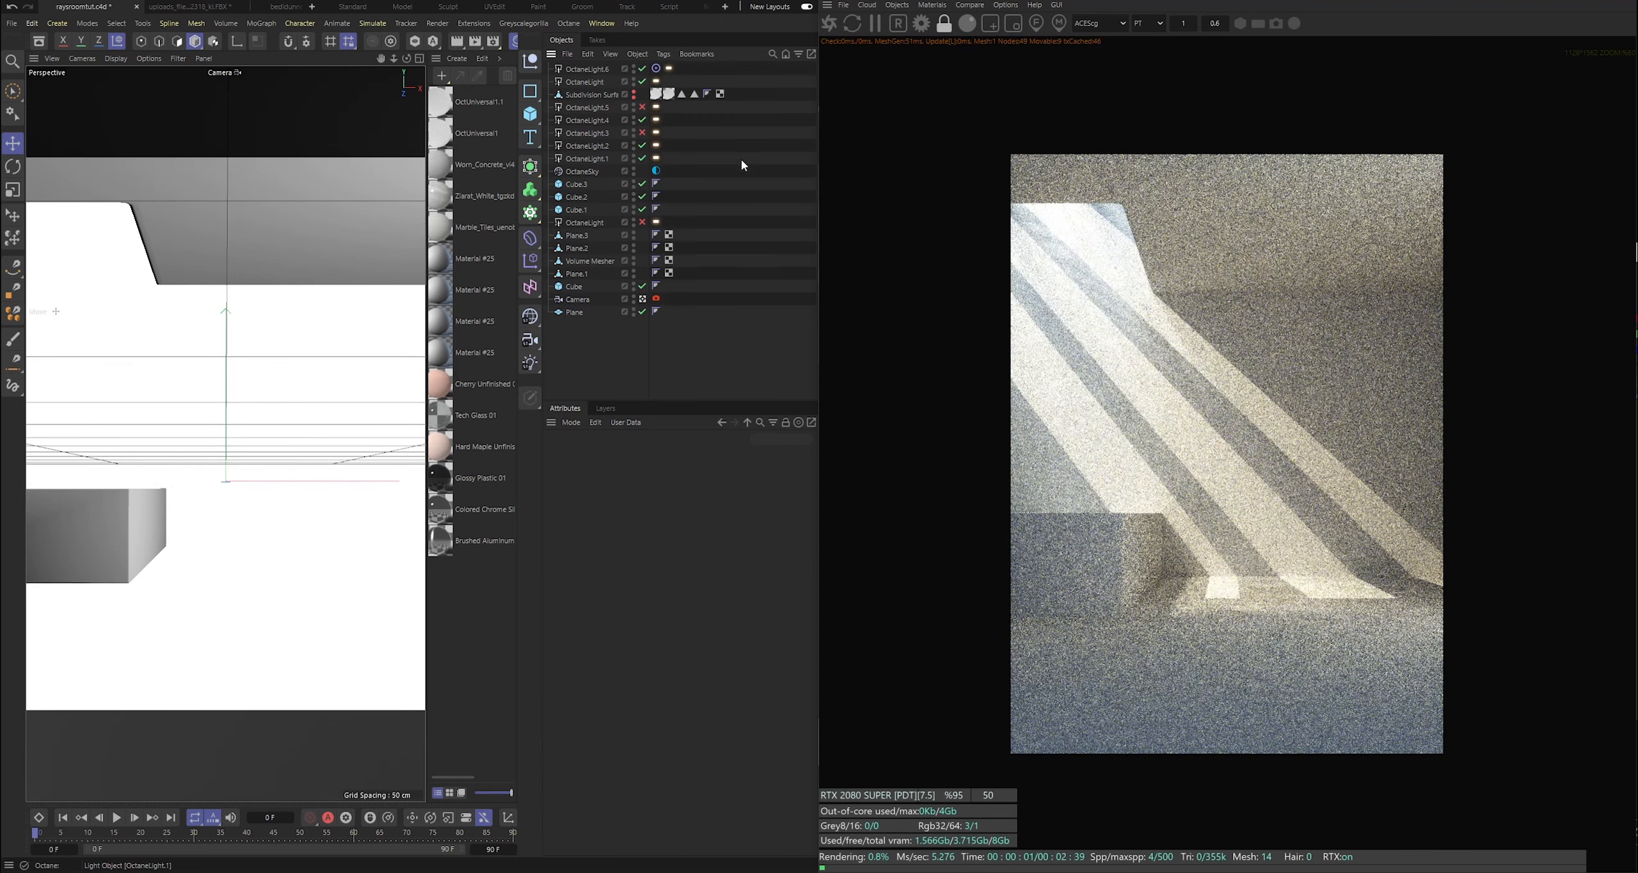
scroll(1088, 409, down, 2)
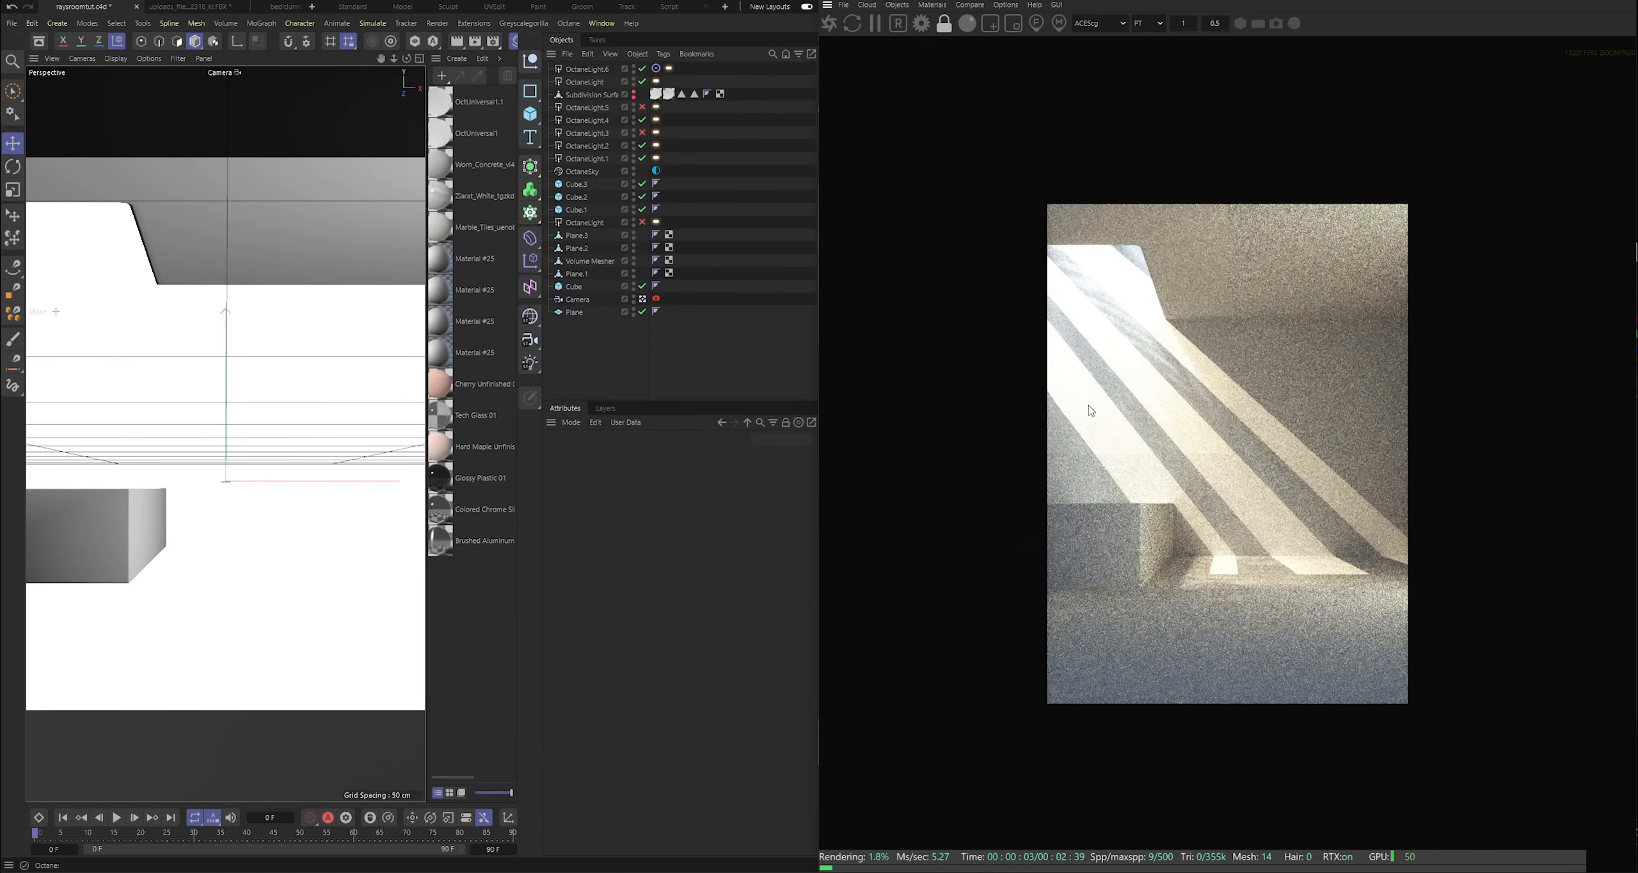
scroll(1171, 448, up, 2)
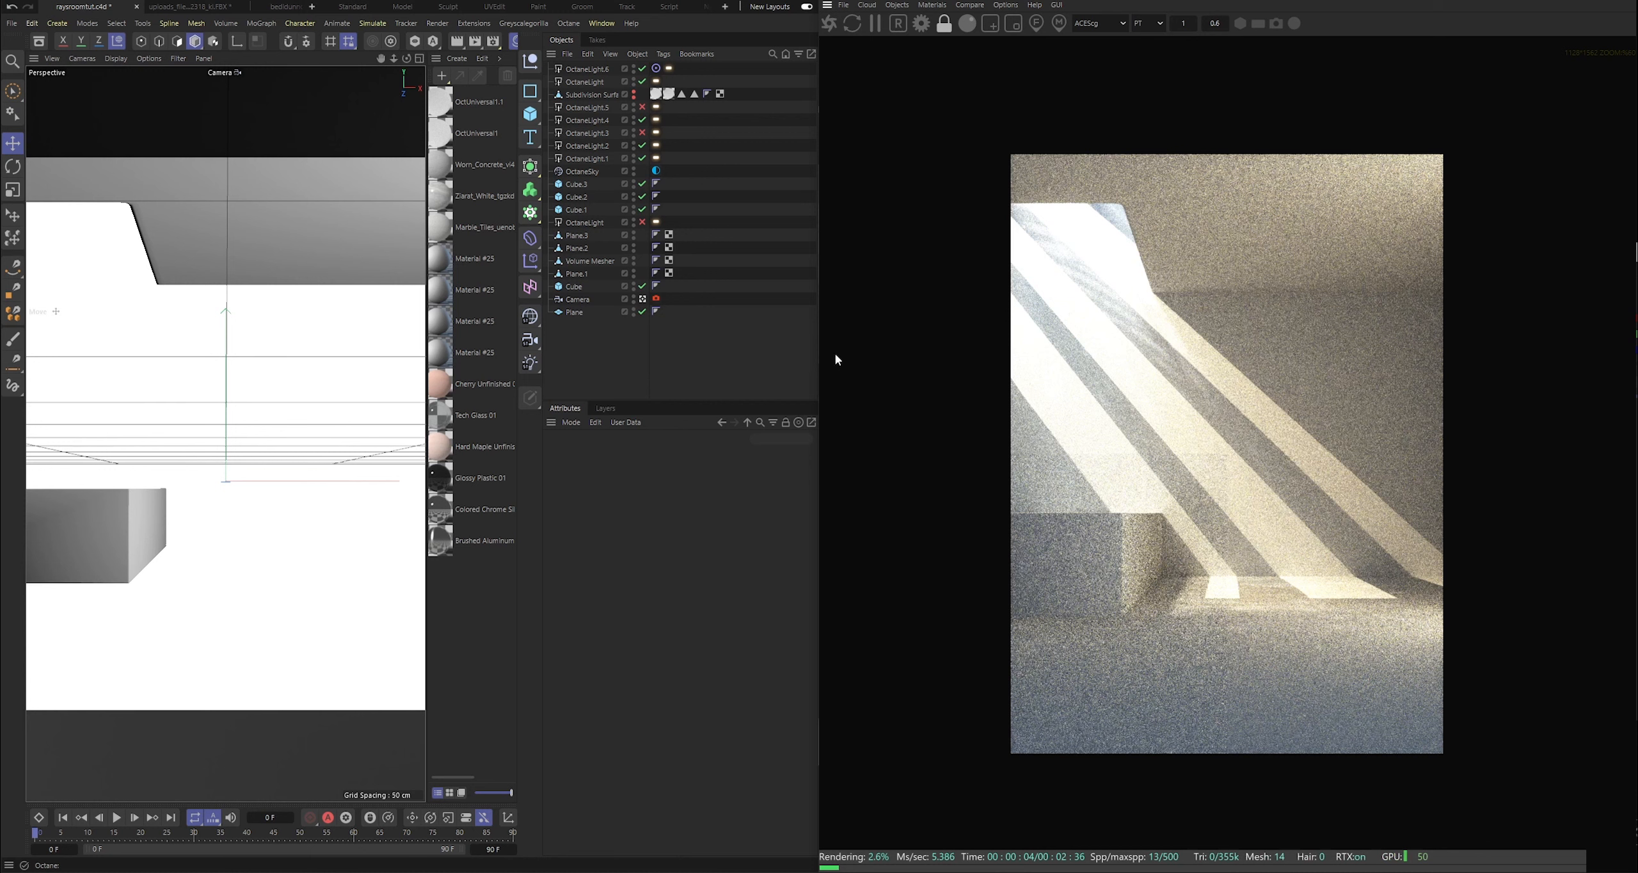